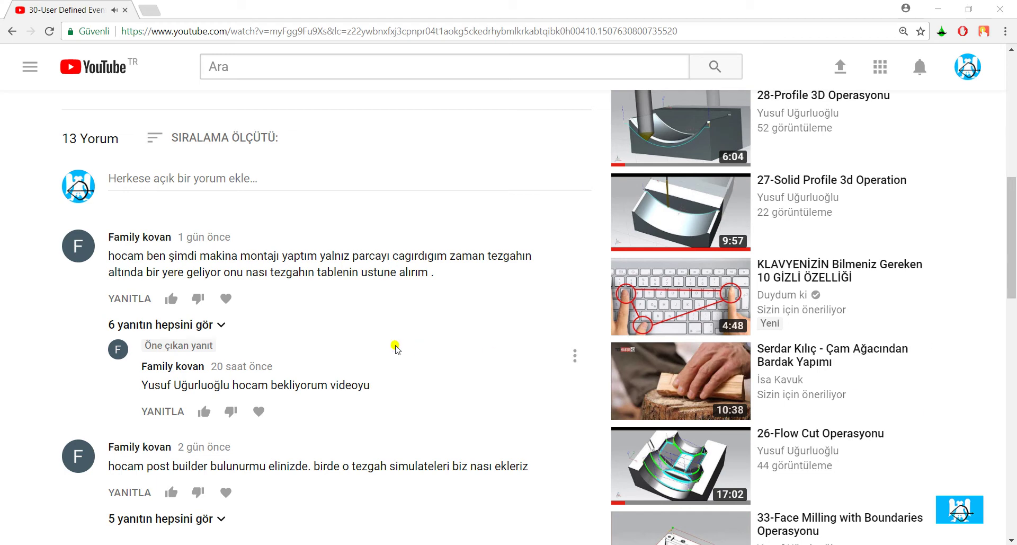
Jump the YouTube tutorial ahead to about 6:46, the machine simulation part
{"action": "scroll", "coordinate": [393, 345], "scroll_direction": "up", "scroll_amount": 5}
{"action": "scroll", "coordinate": [393, 336], "scroll_direction": "up", "scroll_amount": 3}
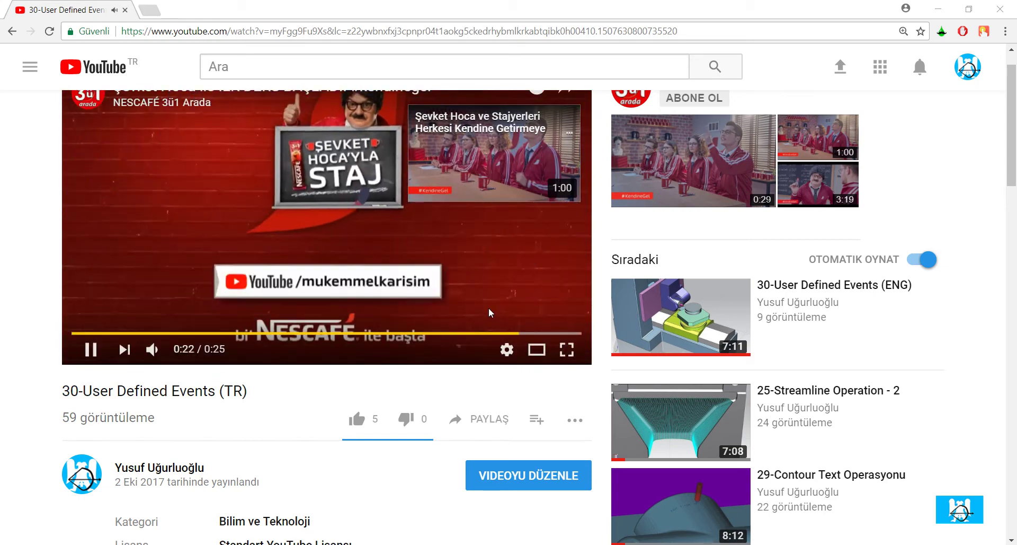
{"action": "scroll", "coordinate": [281, 371], "scroll_direction": "down", "scroll_amount": 3}
{"action": "scroll", "coordinate": [271, 379], "scroll_direction": "down", "scroll_amount": 3}
{"action": "scroll", "coordinate": [270, 377], "scroll_direction": "up", "scroll_amount": 7}
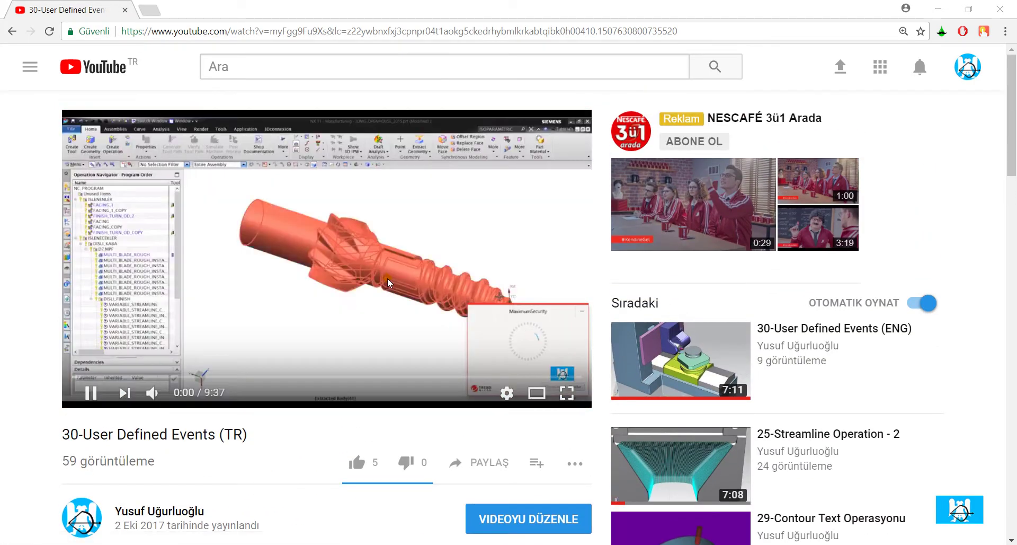
{"action": "left_click", "coordinate": [306, 376]}
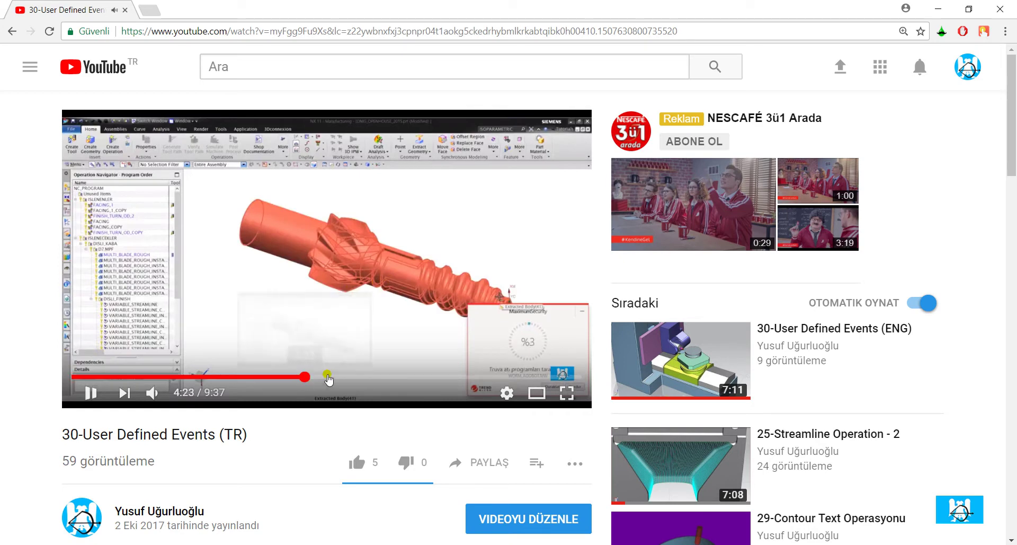
{"action": "left_click", "coordinate": [432, 377]}
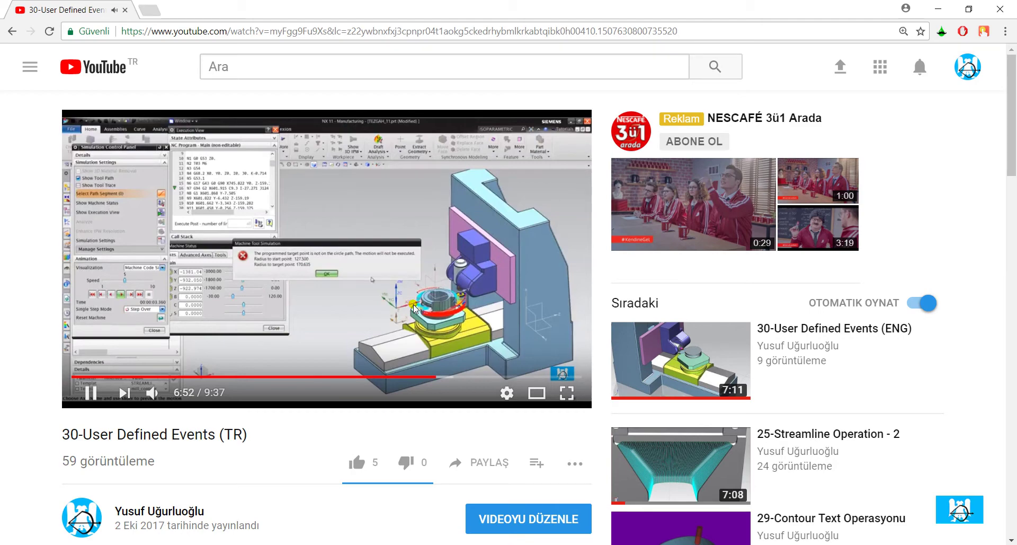
Minimize Chrome to bring up the NX 11 part makine_sim_1_1.prt
{"action": "scroll", "coordinate": [381, 339], "scroll_direction": "down", "scroll_amount": 5}
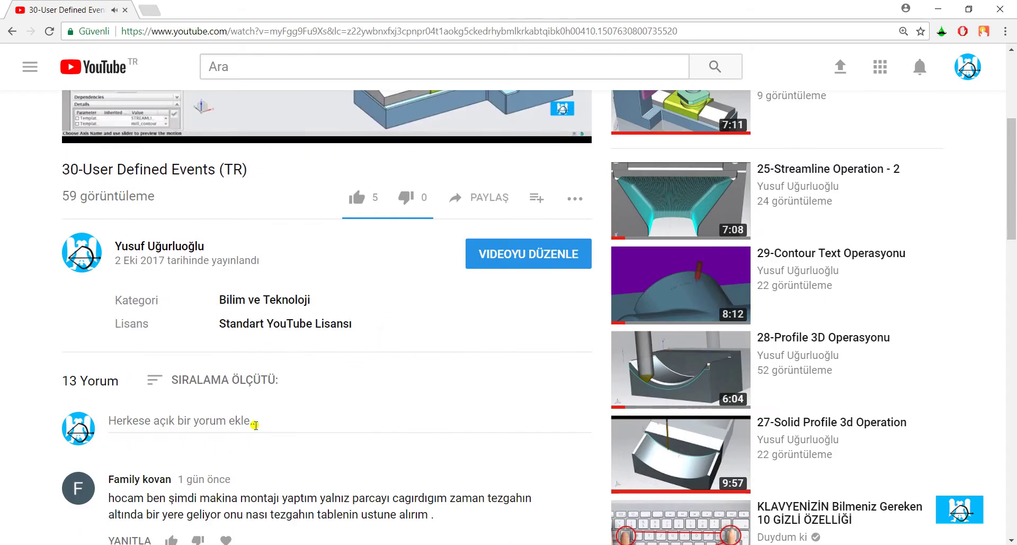
{"action": "scroll", "coordinate": [249, 420], "scroll_direction": "down", "scroll_amount": 3}
{"action": "scroll", "coordinate": [222, 371], "scroll_direction": "up", "scroll_amount": 5}
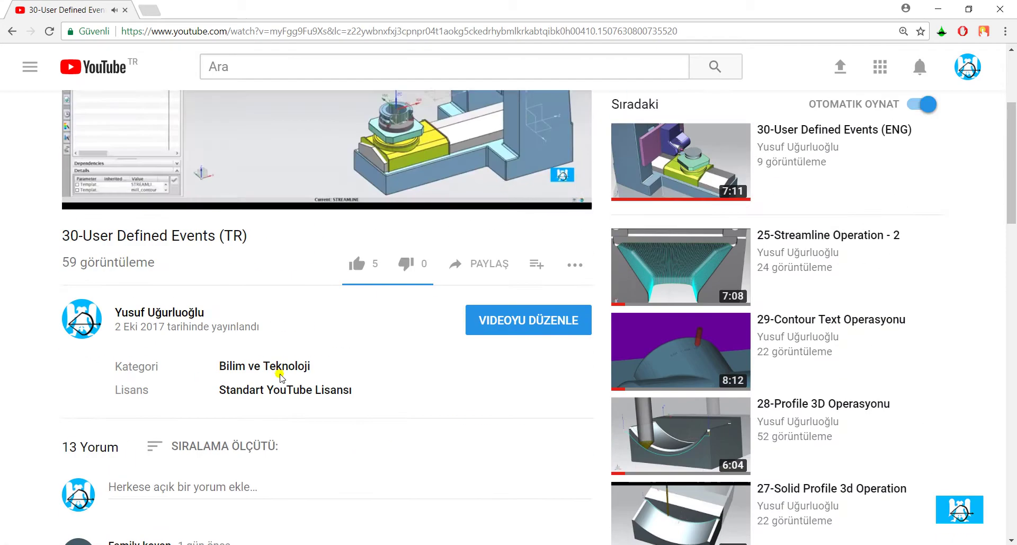
{"action": "scroll", "coordinate": [291, 376], "scroll_direction": "up", "scroll_amount": 3}
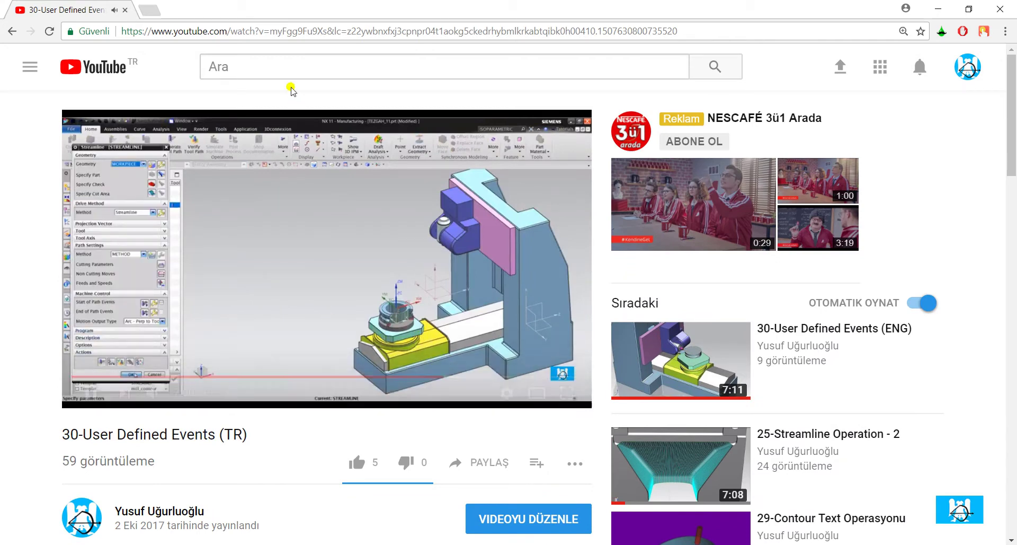
{"action": "left_click", "coordinate": [938, 9]}
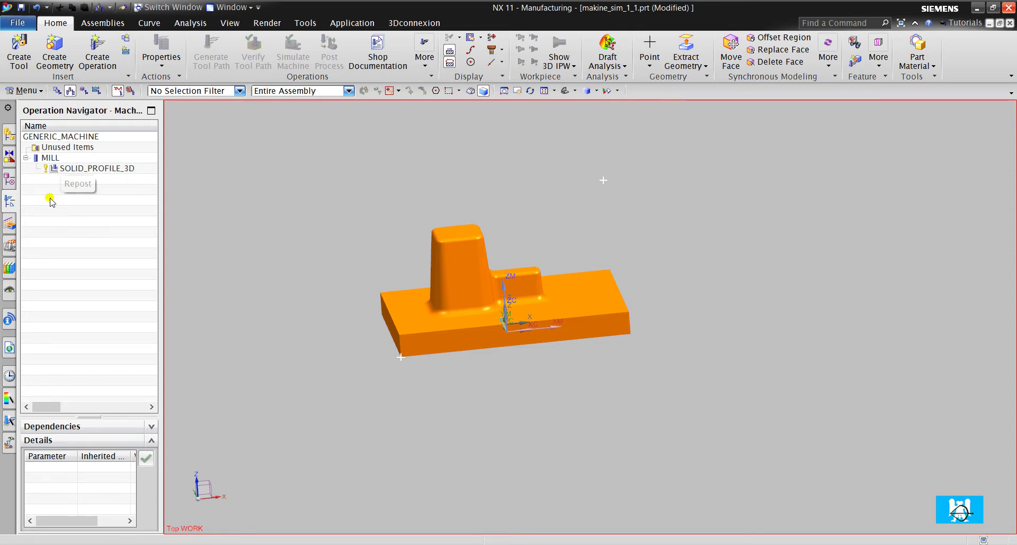
{"action": "left_click", "coordinate": [62, 180]}
{"action": "scroll", "coordinate": [242, 214], "scroll_direction": "down", "scroll_amount": 2}
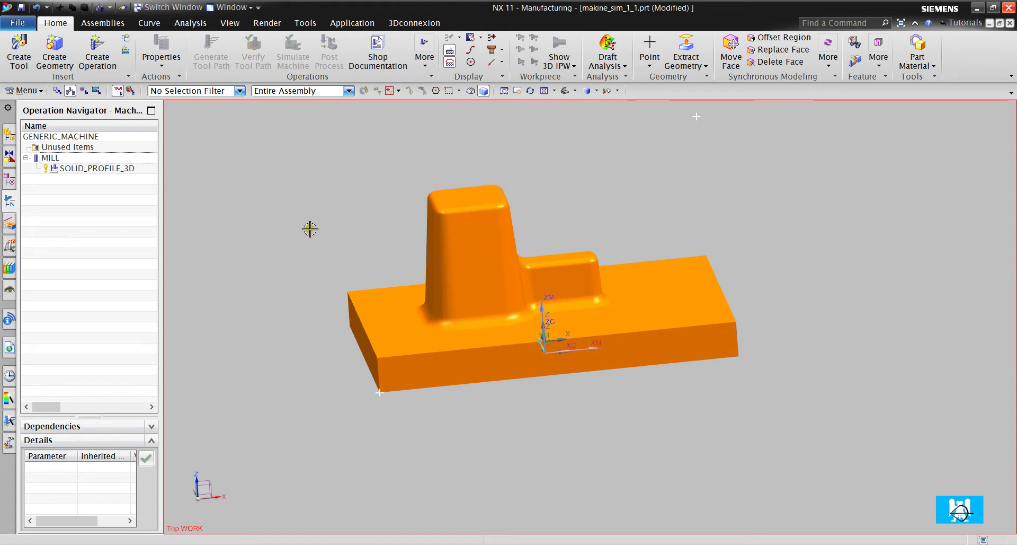
{"action": "double_click", "coordinate": [74, 159]}
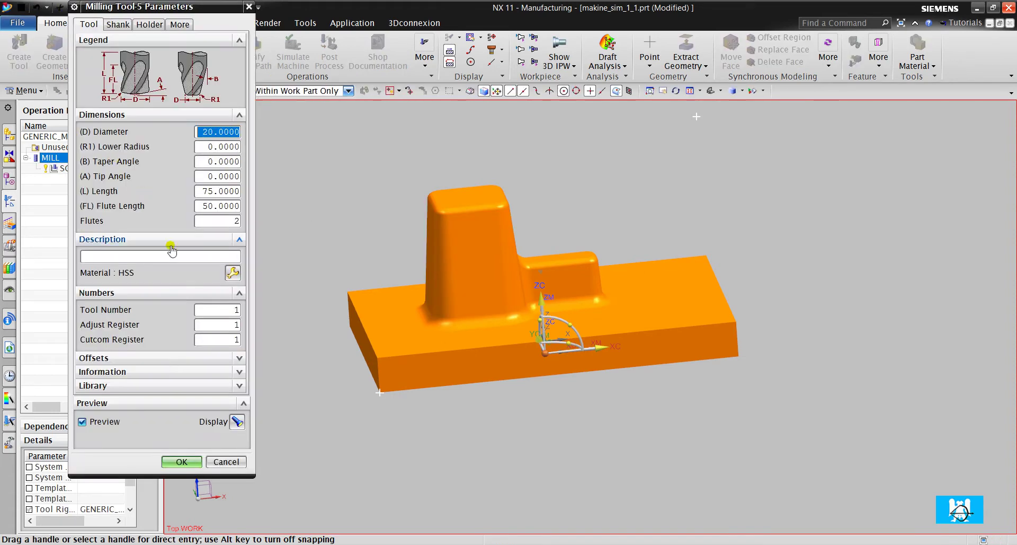
{"action": "left_click", "coordinate": [233, 460]}
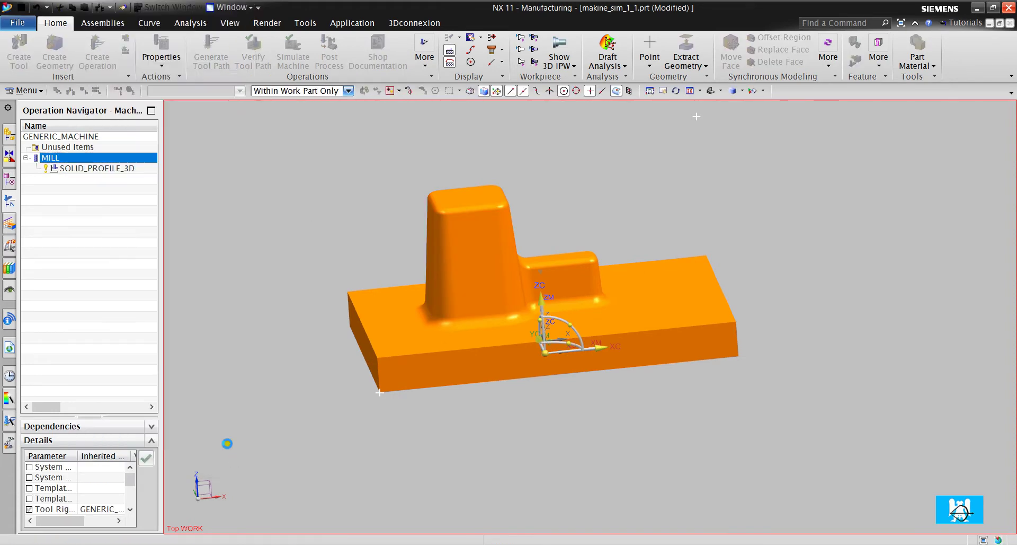
{"action": "double_click", "coordinate": [104, 169]}
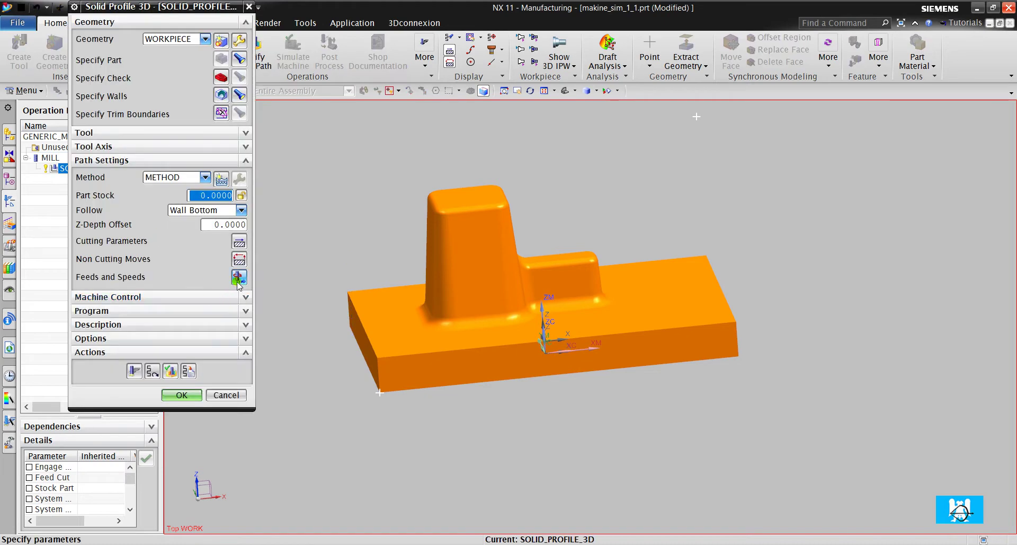
{"action": "left_click", "coordinate": [239, 276]}
{"action": "left_click", "coordinate": [147, 105]}
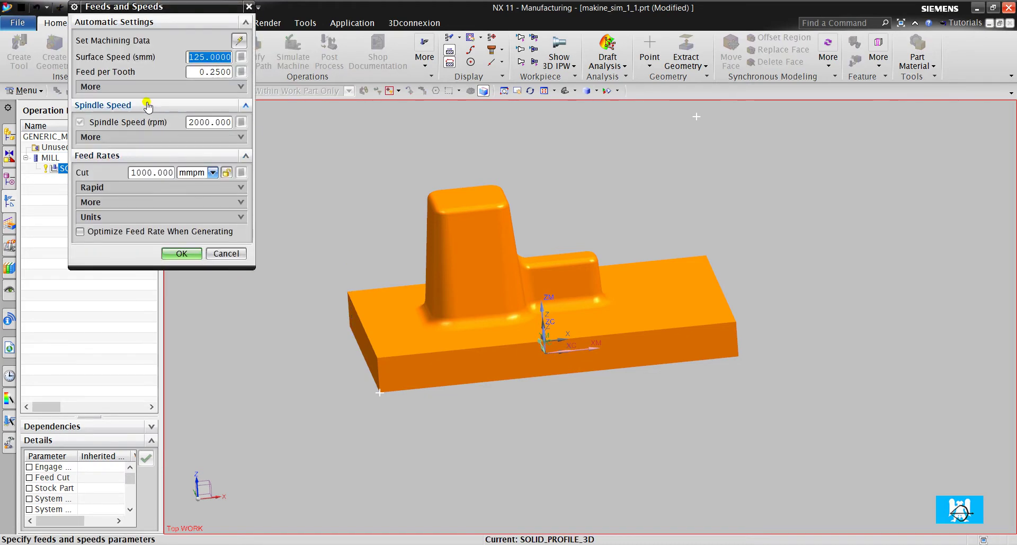
{"action": "left_click", "coordinate": [147, 103]}
{"action": "left_click", "coordinate": [224, 216]}
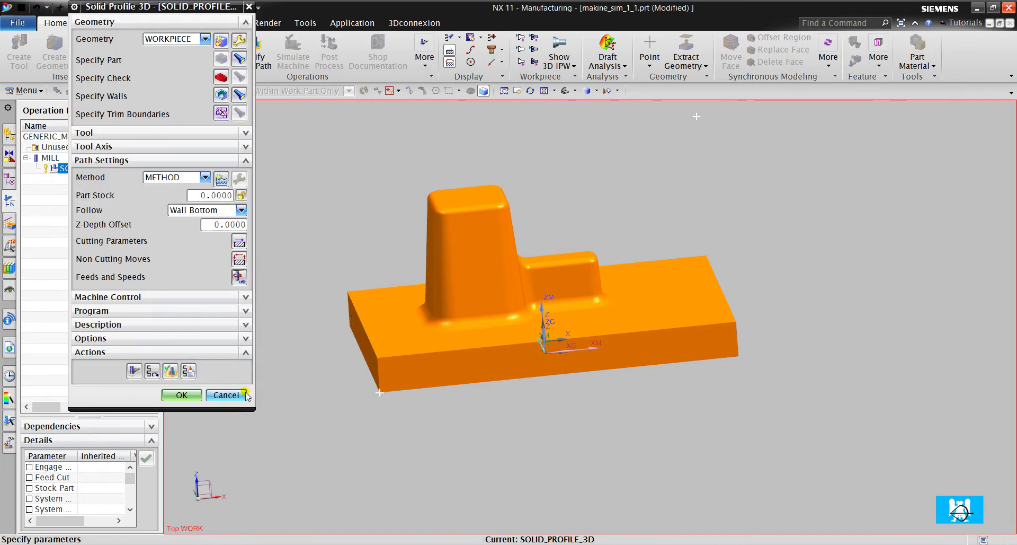
{"action": "left_click", "coordinate": [226, 394]}
{"action": "scroll", "coordinate": [526, 404], "scroll_direction": "up", "scroll_amount": 3}
{"action": "mouse_move", "coordinate": [559, 321]}
{"action": "middle_mouse_down"}
{"action": "mouse_move", "coordinate": [557, 295]}
{"action": "mouse_move", "coordinate": [554, 356]}
{"action": "middle_mouse_up"}
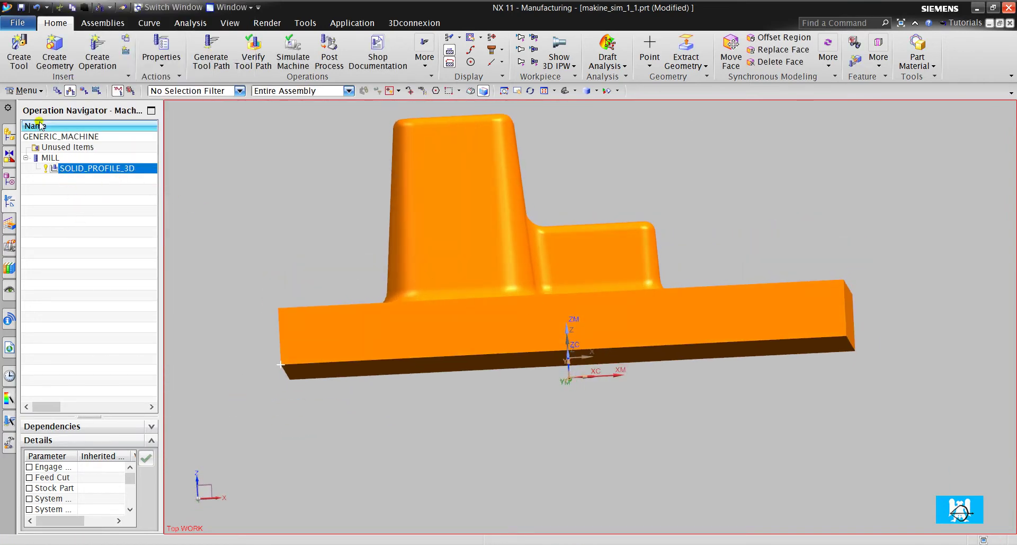
{"action": "left_click", "coordinate": [25, 91]}
{"action": "mouse_move", "coordinate": [34, 155]}
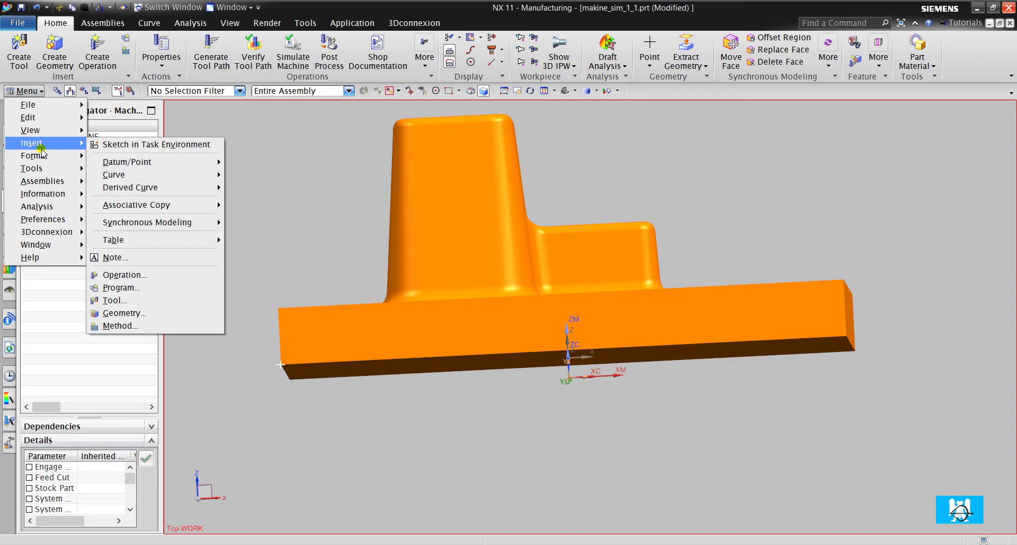
{"action": "mouse_move", "coordinate": [112, 230]}
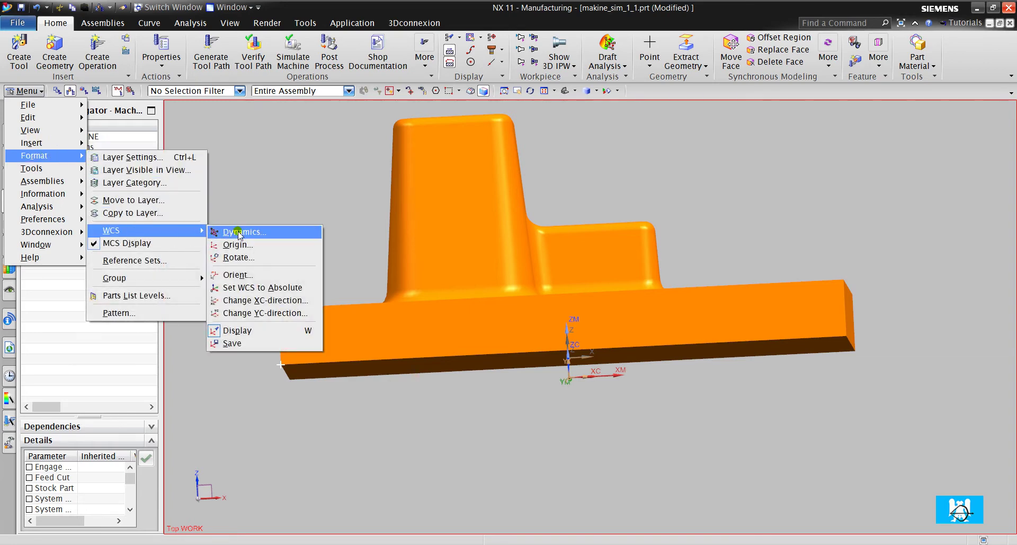
{"action": "left_click", "coordinate": [241, 232]}
{"action": "scroll", "coordinate": [583, 379], "scroll_direction": "up", "scroll_amount": 4}
{"action": "middle_click_drag", "start_coordinate": [533, 408], "coordinate": [555, 429]}
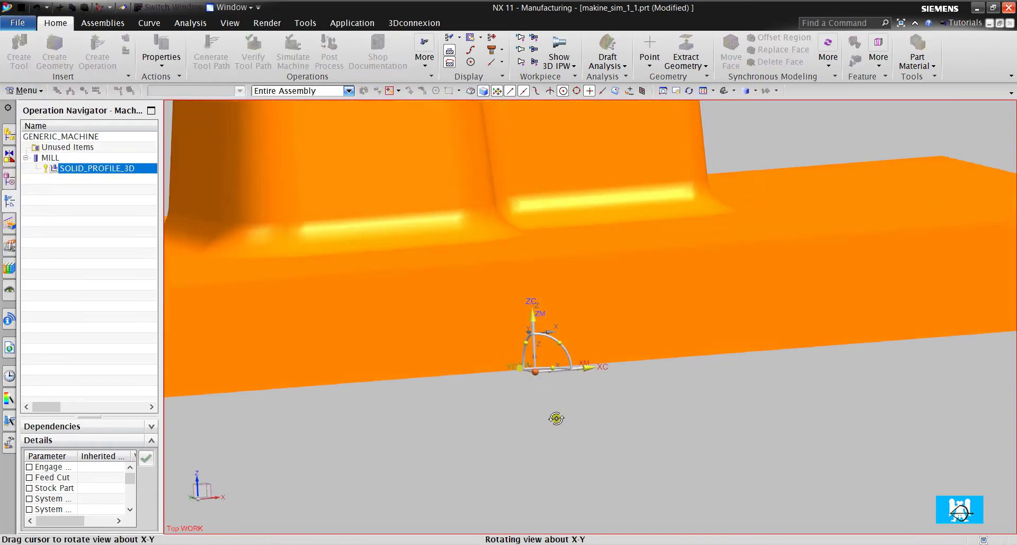
{"action": "scroll", "coordinate": [583, 392], "scroll_direction": "down", "scroll_amount": 4}
{"action": "scroll", "coordinate": [604, 369], "scroll_direction": "up", "scroll_amount": 1}
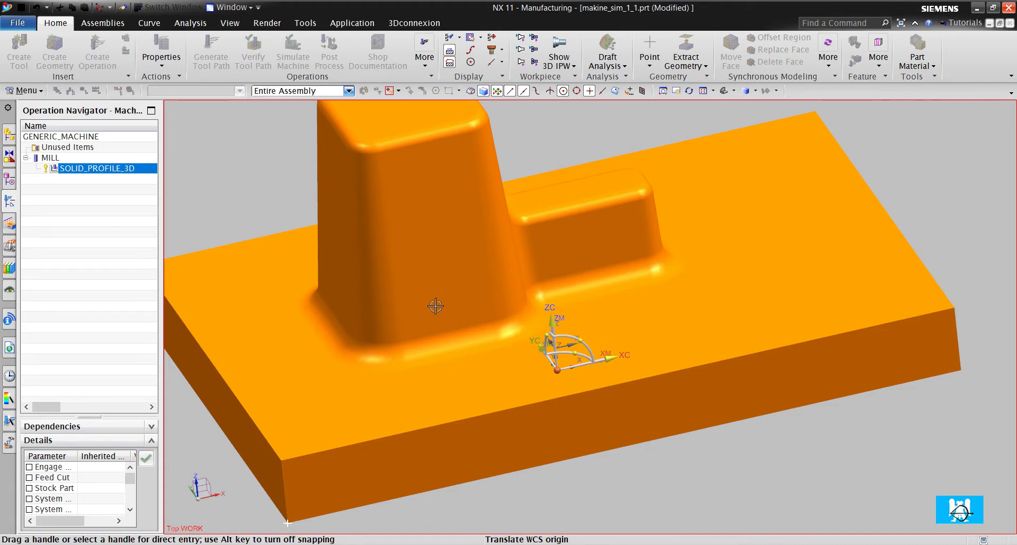
{"action": "left_click", "coordinate": [87, 220]}
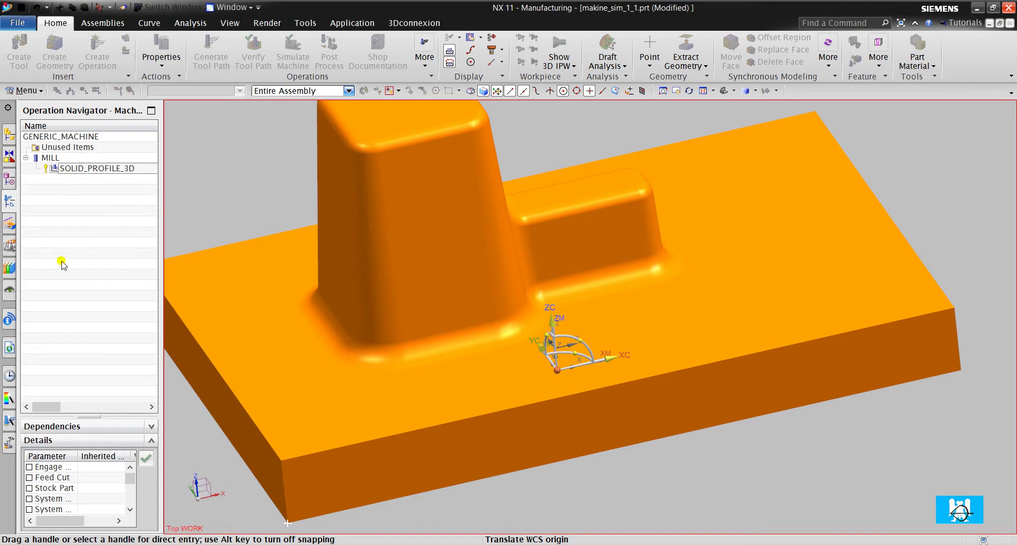
{"action": "right_click", "coordinate": [74, 221]}
{"action": "left_click", "coordinate": [108, 254]}
{"action": "double_click", "coordinate": [50, 158]}
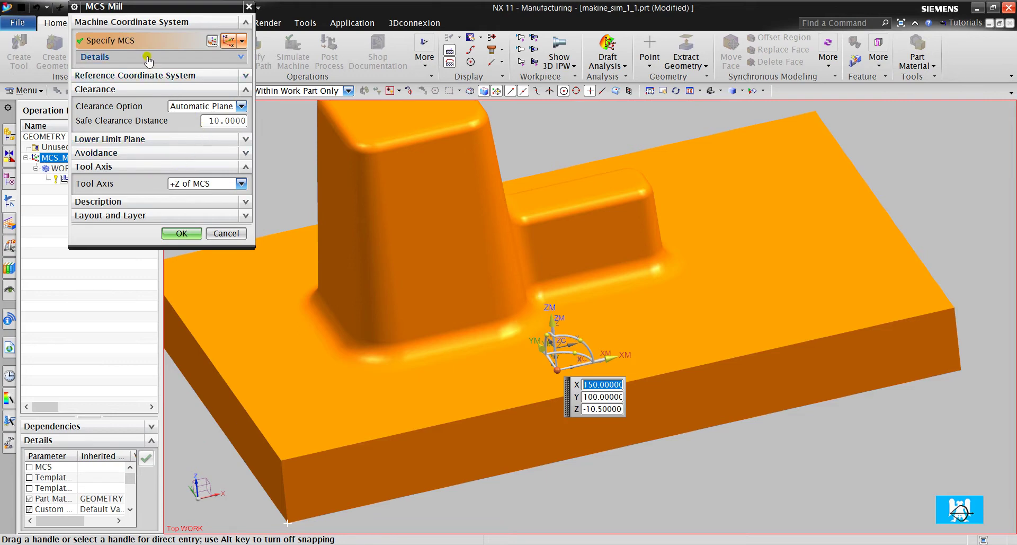
{"action": "left_click", "coordinate": [140, 57]}
{"action": "left_click", "coordinate": [197, 100]}
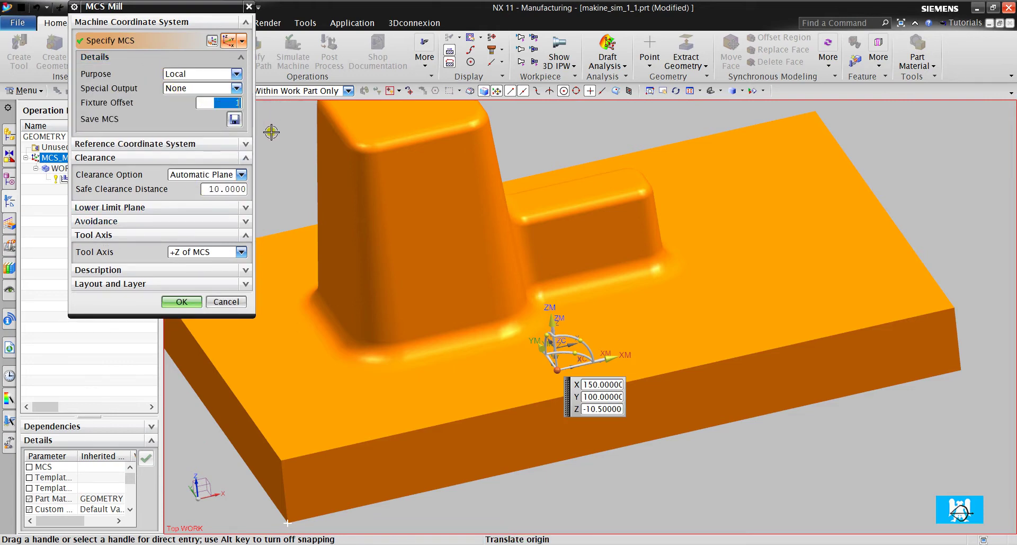
{"action": "left_click", "coordinate": [226, 302]}
{"action": "right_click", "coordinate": [89, 243]}
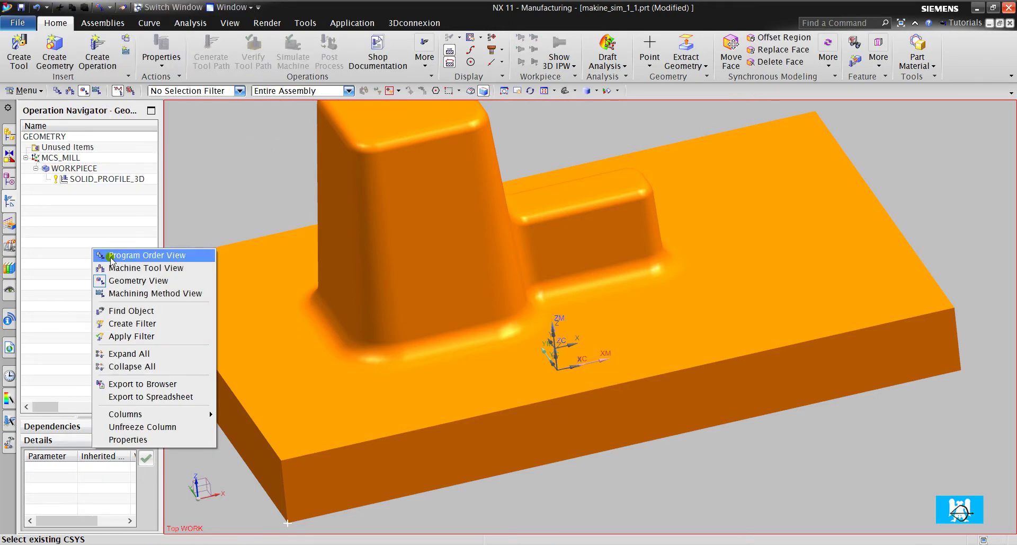
{"action": "left_click", "coordinate": [118, 267]}
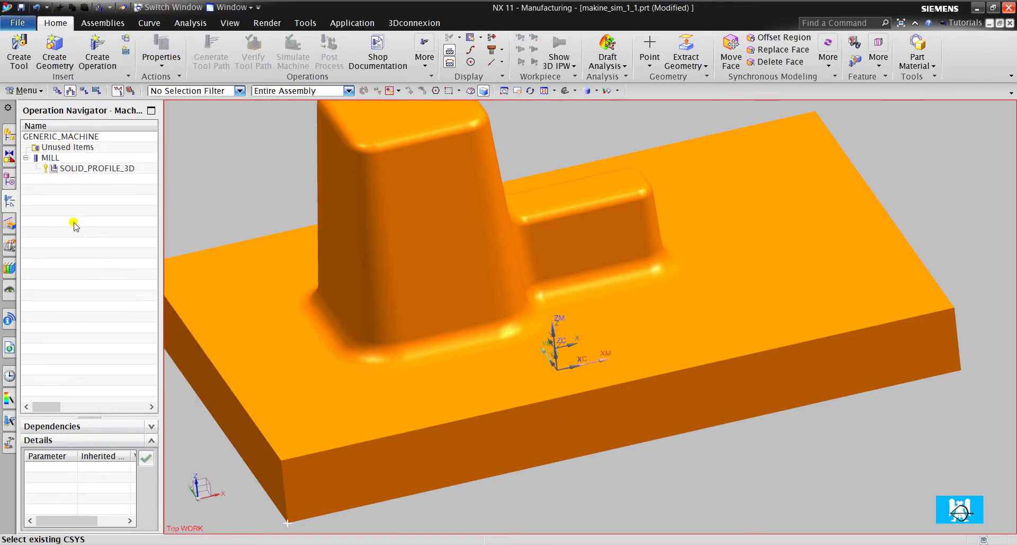
From the GENERIC_MACHINE settings, retrieve from the library and list the MILL machines
{"action": "double_click", "coordinate": [88, 136]}
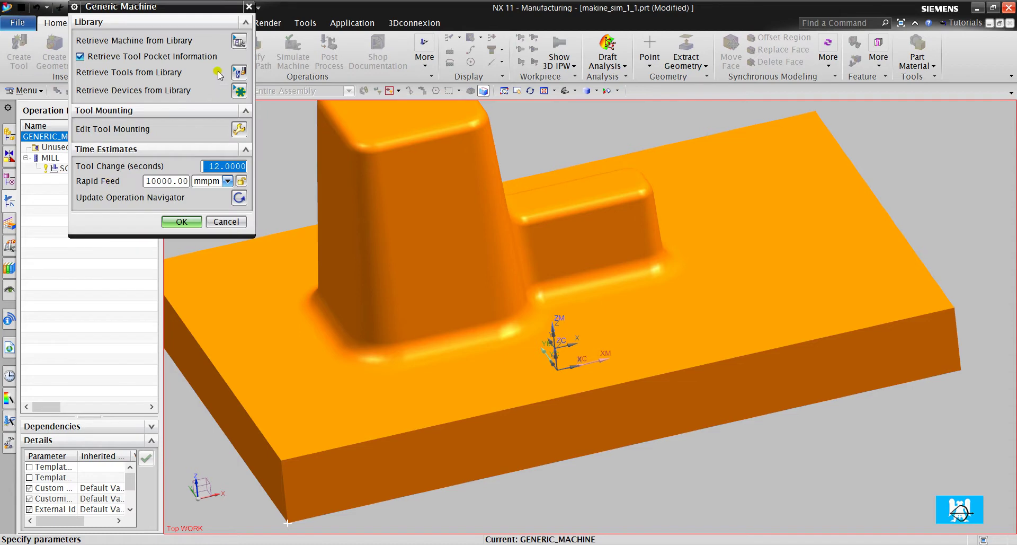
{"action": "left_click", "coordinate": [238, 43]}
{"action": "scroll", "coordinate": [609, 242], "scroll_direction": "up", "scroll_amount": 3}
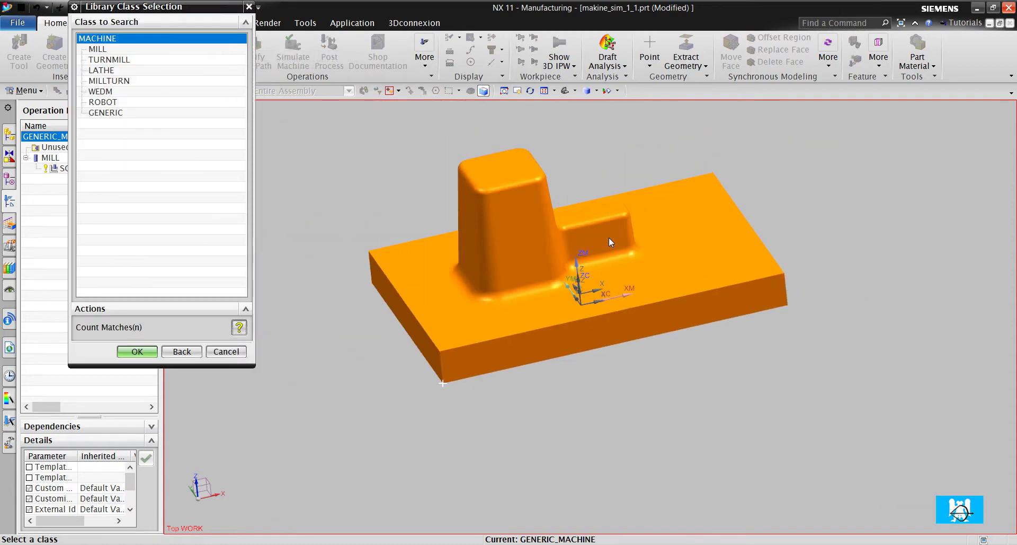
{"action": "double_click", "coordinate": [88, 49]}
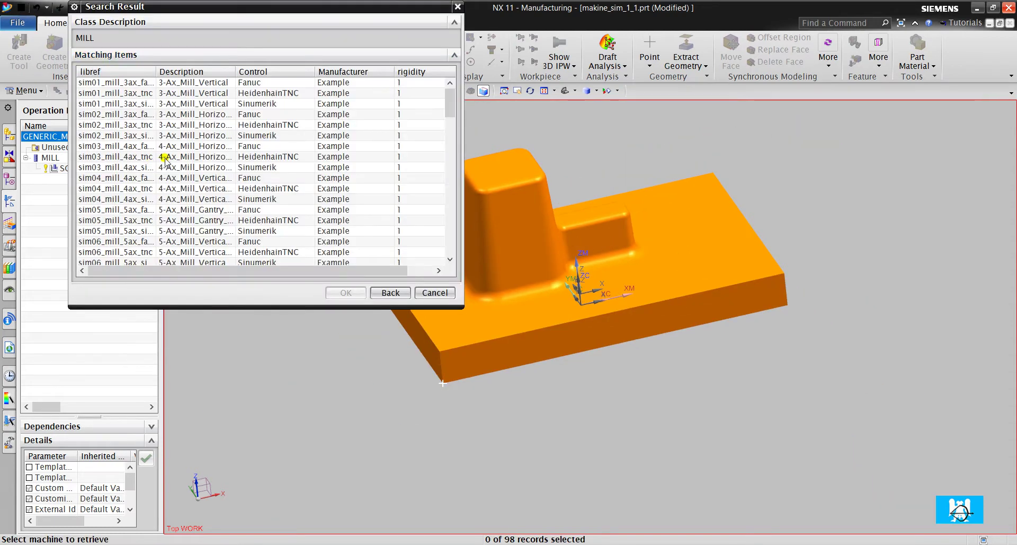
Widen the libref and Description columns and browse the matching machine list
{"action": "left_click_drag", "start_coordinate": [156, 72], "coordinate": [210, 71]}
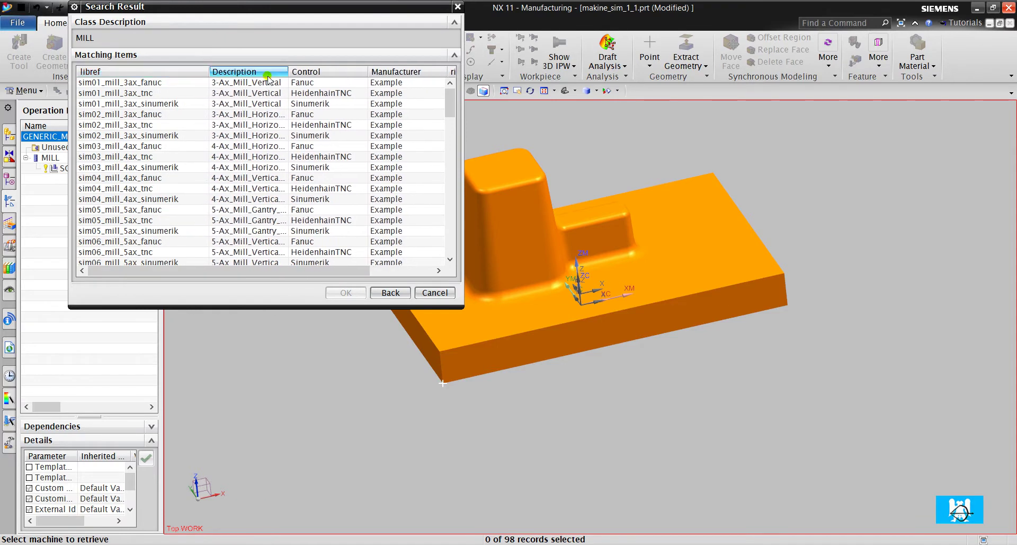
{"action": "left_click_drag", "start_coordinate": [290, 72], "coordinate": [362, 73]}
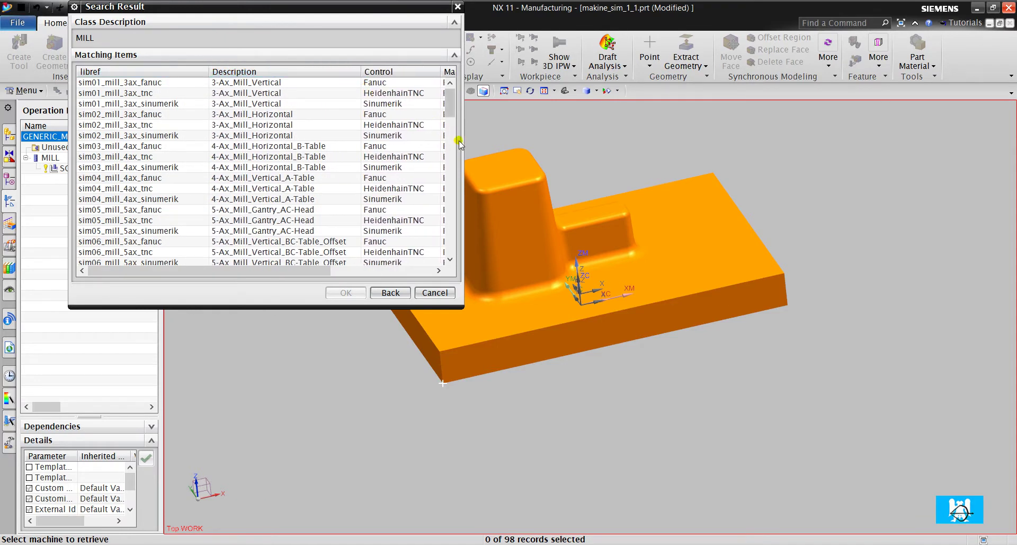
{"action": "left_click_drag", "start_coordinate": [463, 142], "coordinate": [559, 142]}
{"action": "scroll", "coordinate": [279, 202], "scroll_direction": "down", "scroll_amount": 2}
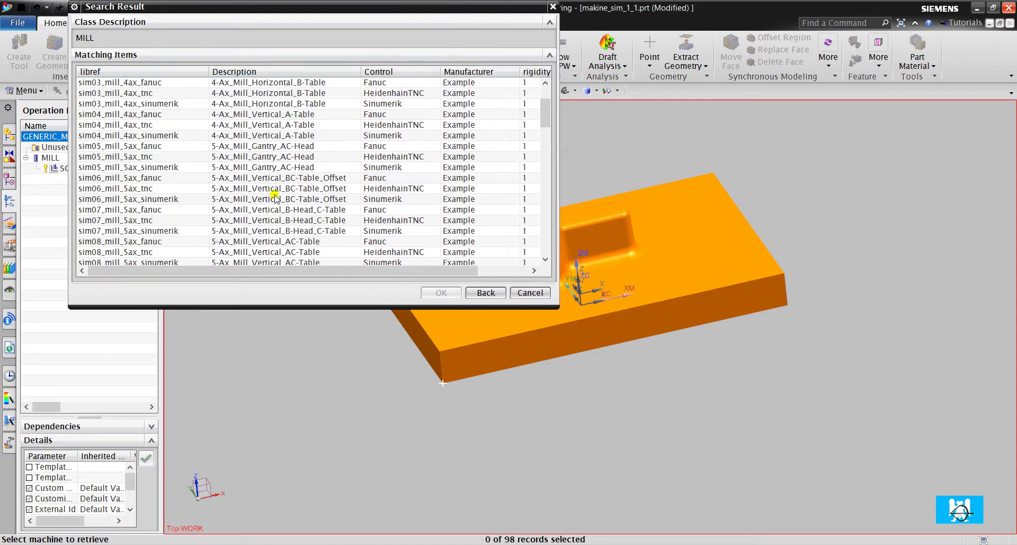
{"action": "scroll", "coordinate": [277, 203], "scroll_direction": "down", "scroll_amount": 4}
{"action": "scroll", "coordinate": [277, 203], "scroll_direction": "down", "scroll_amount": 3}
{"action": "scroll", "coordinate": [285, 197], "scroll_direction": "up", "scroll_amount": 4}
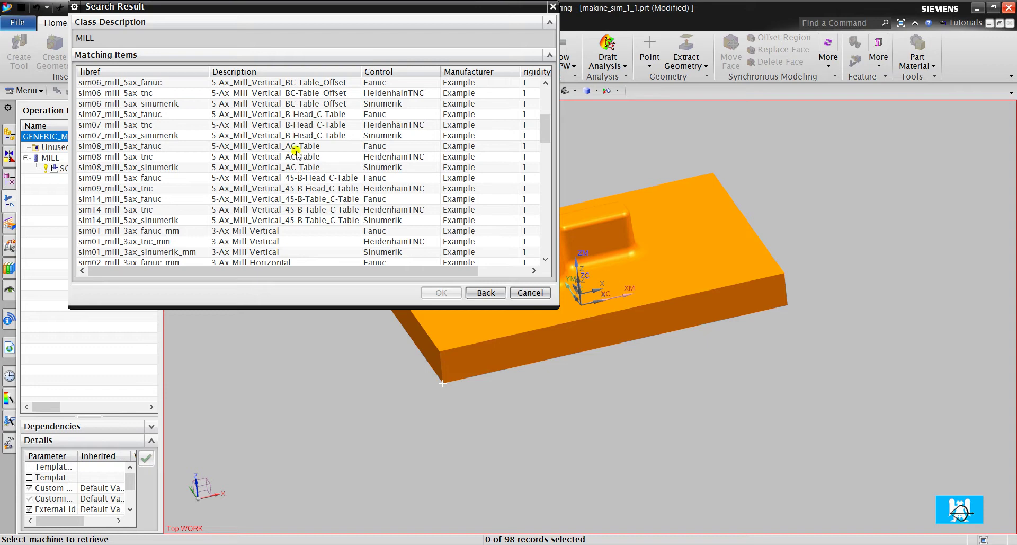
{"action": "scroll", "coordinate": [322, 153], "scroll_direction": "down", "scroll_amount": 3}
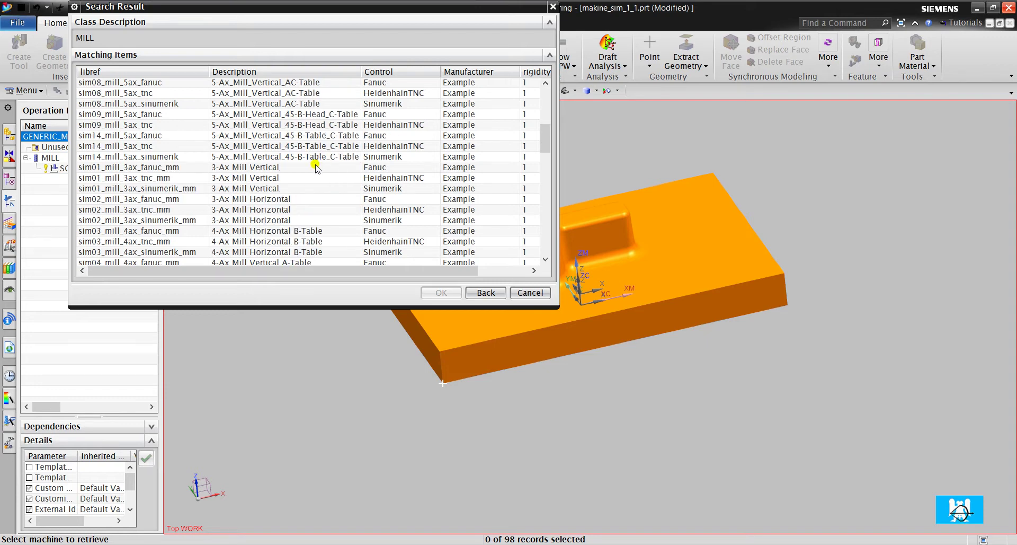
{"action": "scroll", "coordinate": [318, 167], "scroll_direction": "down", "scroll_amount": 3}
{"action": "scroll", "coordinate": [321, 185], "scroll_direction": "down", "scroll_amount": 3}
{"action": "scroll", "coordinate": [329, 217], "scroll_direction": "down", "scroll_amount": 2}
{"action": "scroll", "coordinate": [339, 239], "scroll_direction": "down", "scroll_amount": 2}
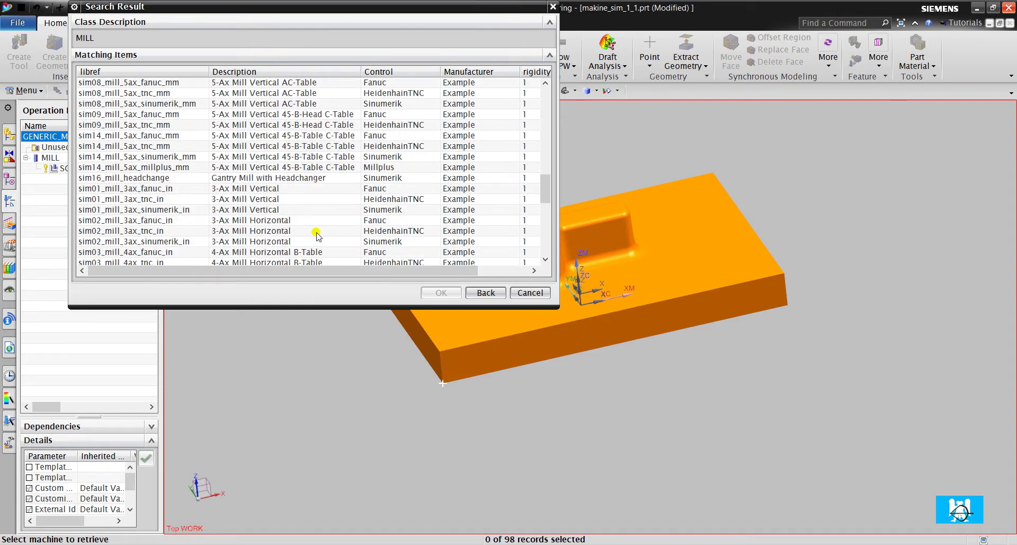
{"action": "scroll", "coordinate": [317, 230], "scroll_direction": "up", "scroll_amount": 3}
{"action": "scroll", "coordinate": [318, 227], "scroll_direction": "up", "scroll_amount": 3}
{"action": "scroll", "coordinate": [249, 185], "scroll_direction": "up", "scroll_amount": 3}
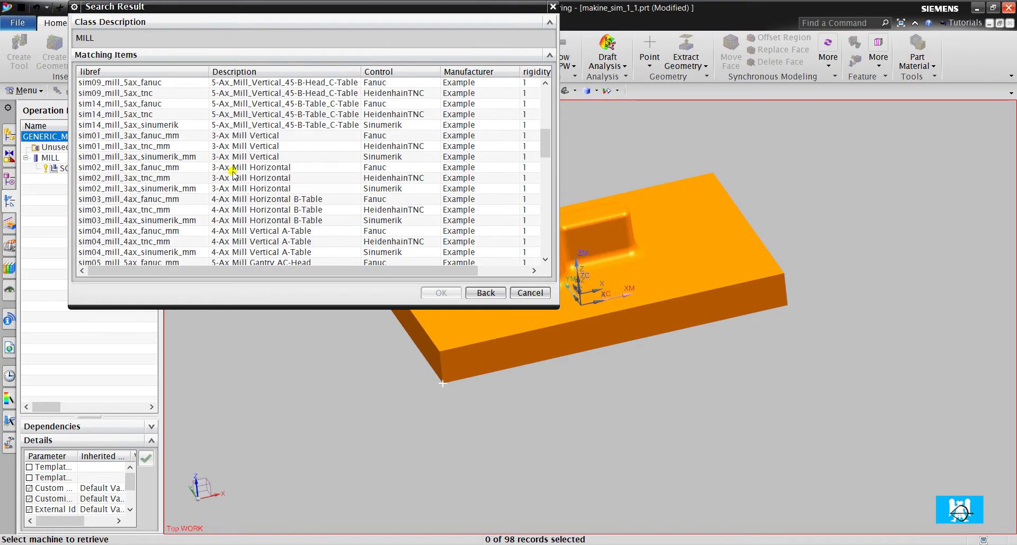
{"action": "scroll", "coordinate": [212, 159], "scroll_direction": "up", "scroll_amount": 3}
Retrieve the sim01_mill_3ax_fanuc 3-axis vertical mill from the search results
{"action": "left_click", "coordinate": [143, 83]}
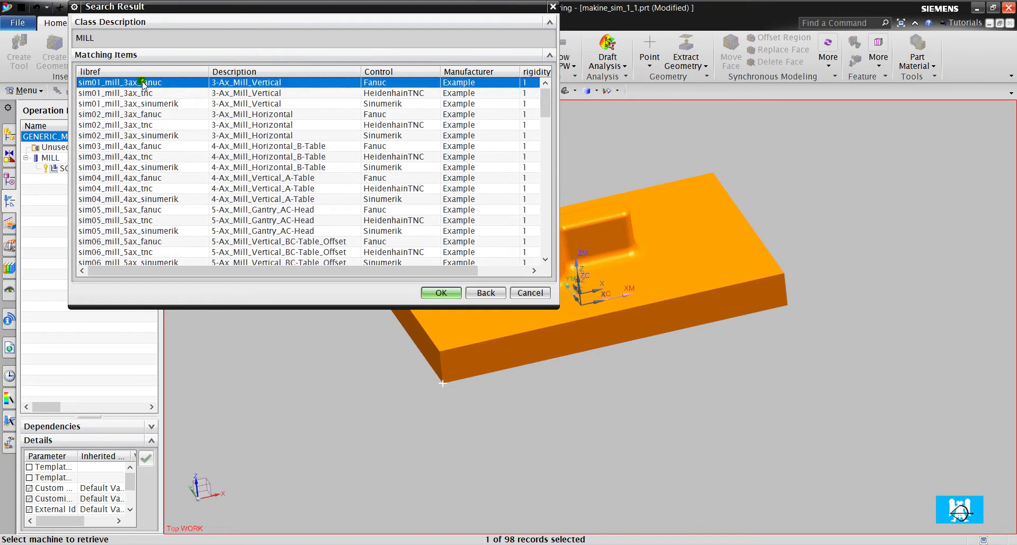
{"action": "left_click", "coordinate": [164, 94]}
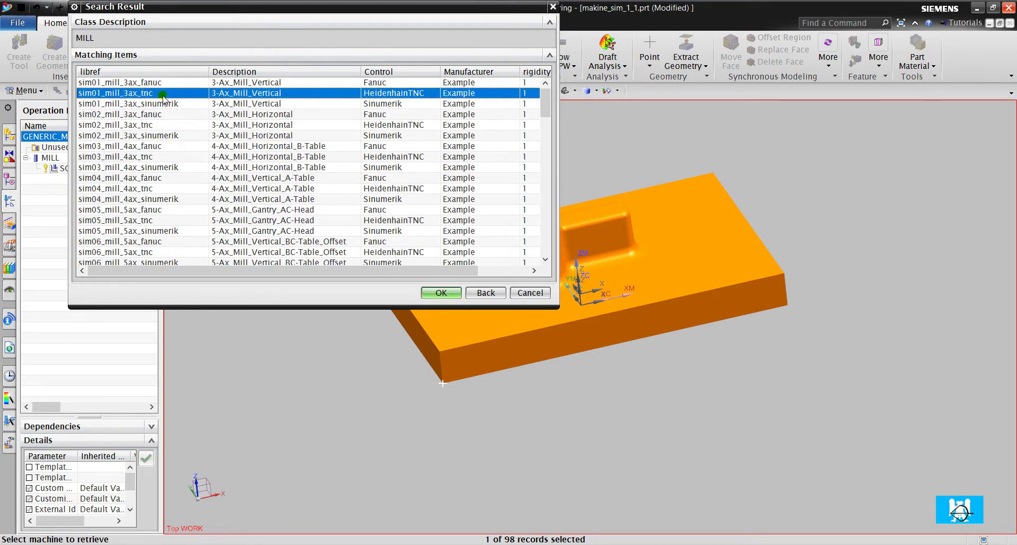
{"action": "left_click", "coordinate": [166, 103]}
{"action": "double_click", "coordinate": [166, 85]}
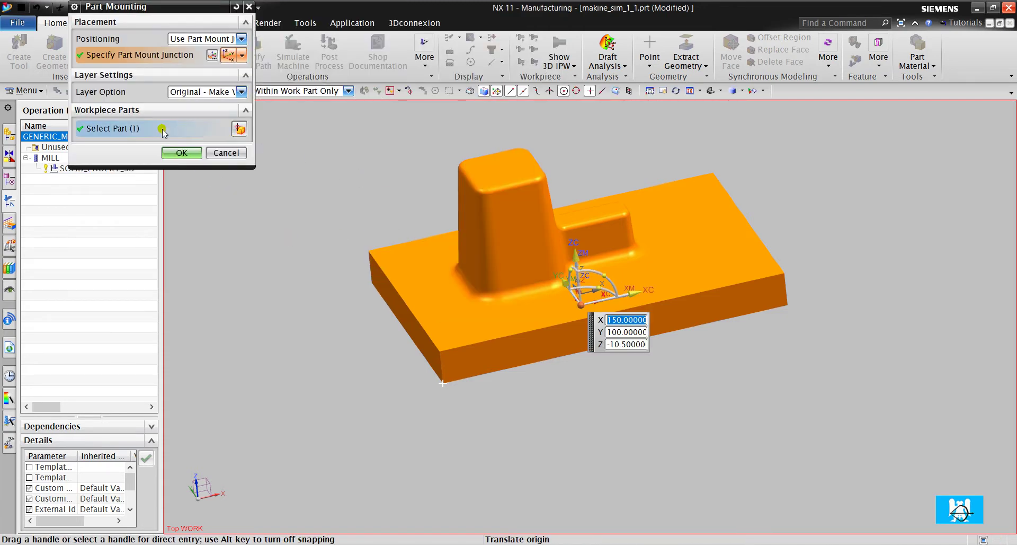
Select the part to mount and keep positioning by Use Part Mount Junction
{"action": "left_click", "coordinate": [164, 130]}
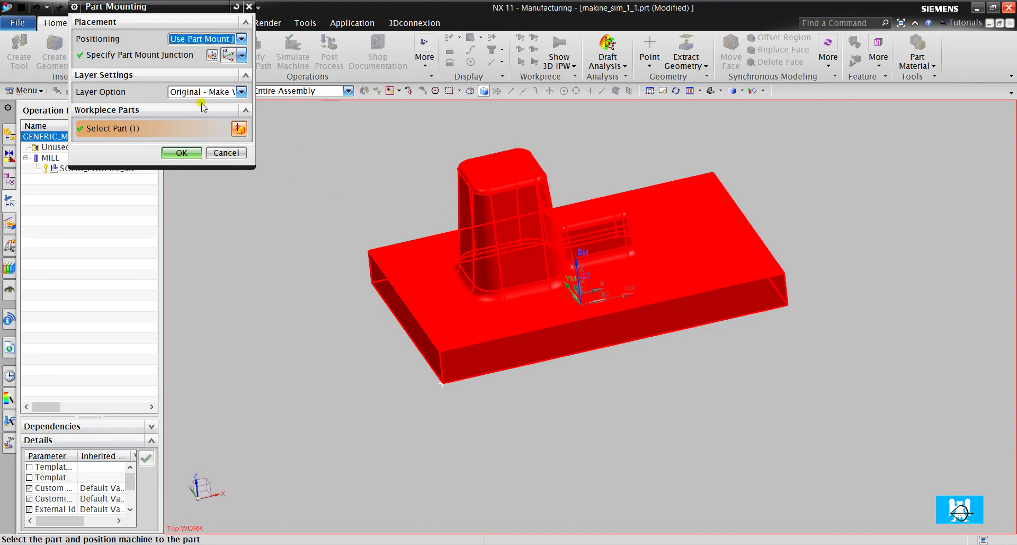
{"action": "left_click", "coordinate": [208, 40]}
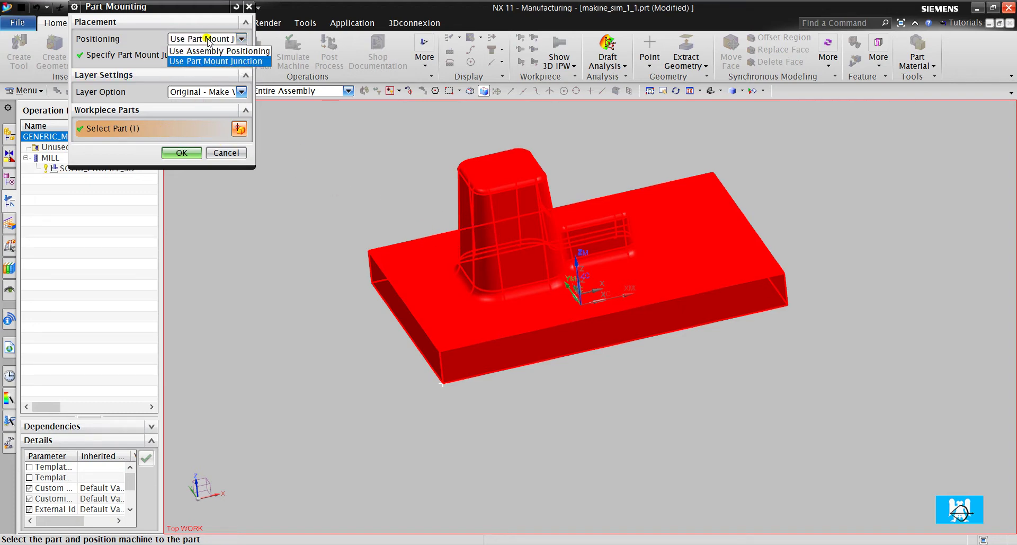
{"action": "left_click", "coordinate": [209, 51]}
{"action": "left_click", "coordinate": [195, 40]}
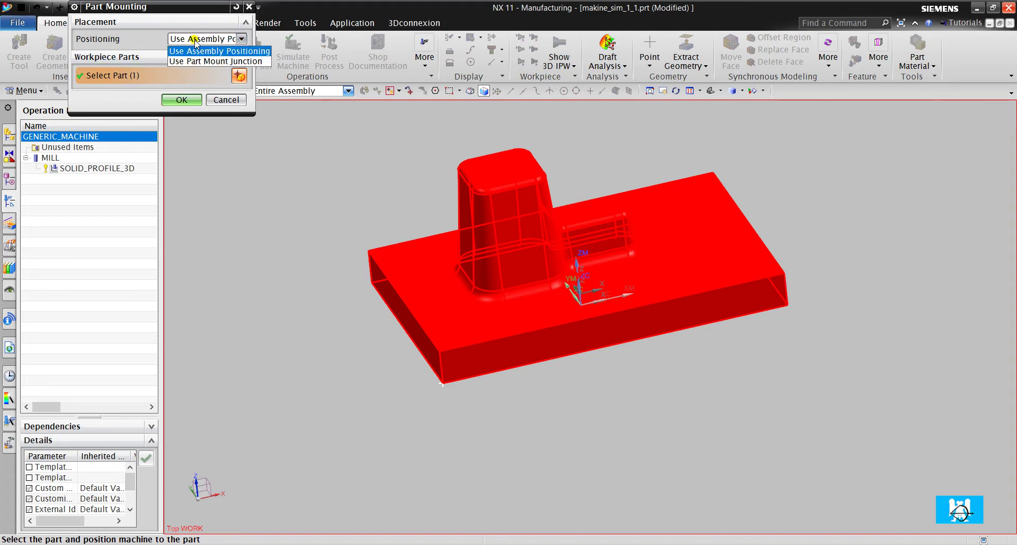
{"action": "left_click", "coordinate": [204, 61]}
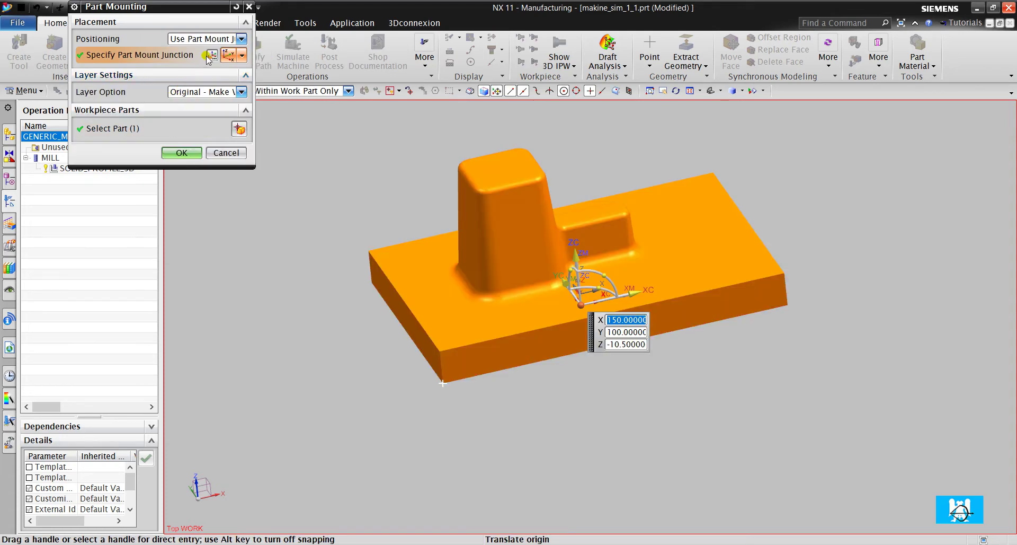
Reference the junction CSYS to the WCS and confirm mounting to load the machine
{"action": "left_click", "coordinate": [210, 56]}
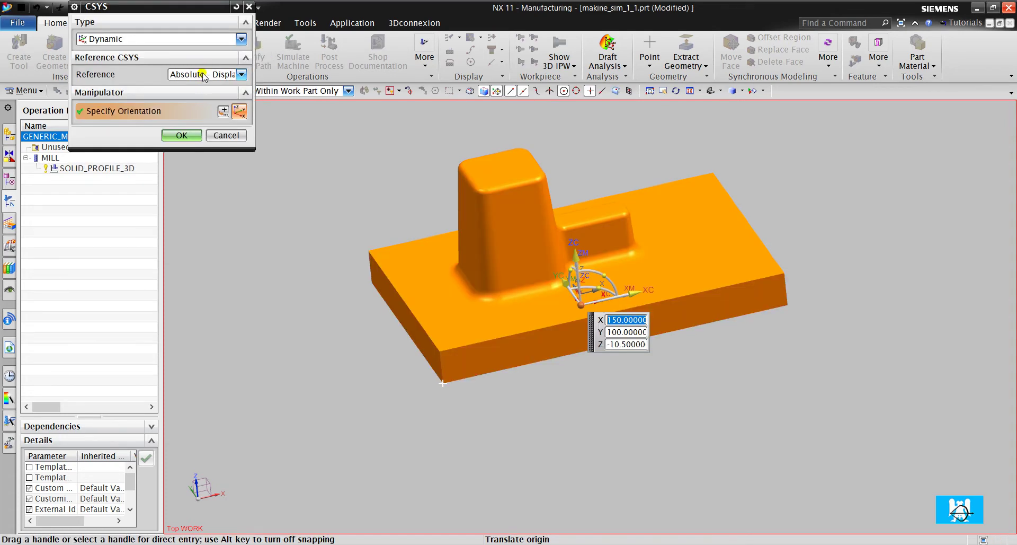
{"action": "left_click", "coordinate": [204, 74]}
{"action": "left_click", "coordinate": [183, 84]}
{"action": "scroll", "coordinate": [591, 282], "scroll_direction": "up", "scroll_amount": 3}
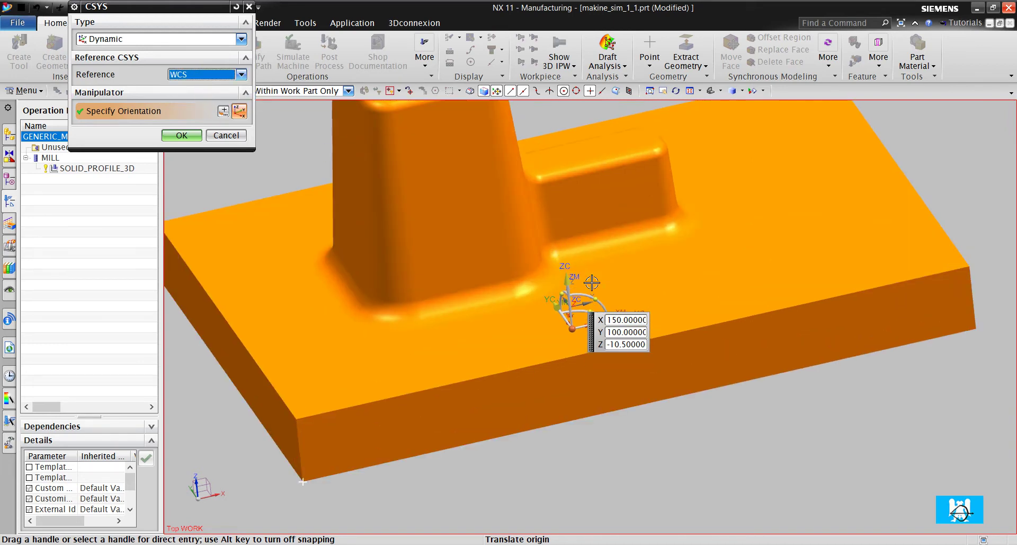
{"action": "middle_click_drag", "start_coordinate": [480, 223], "coordinate": [504, 227]}
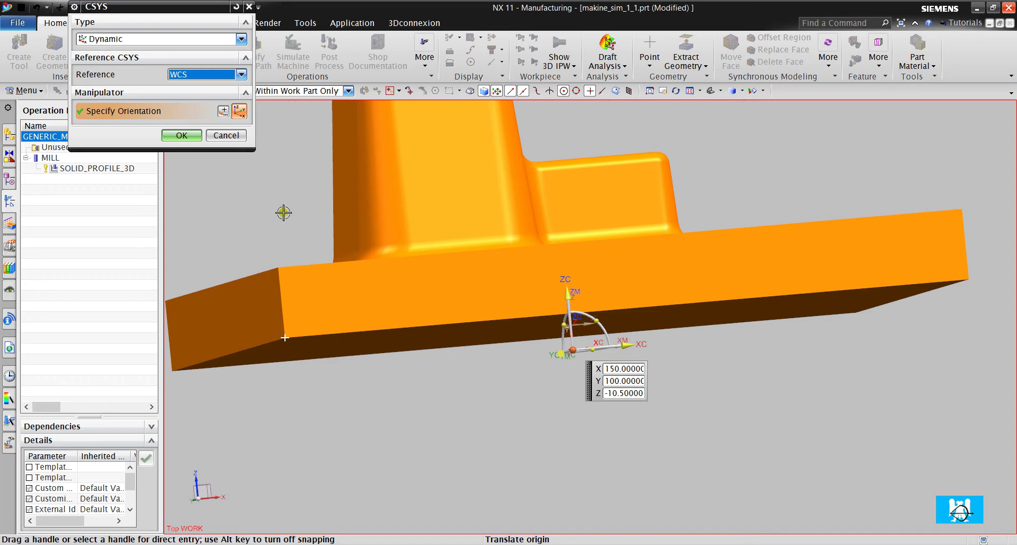
{"action": "left_click", "coordinate": [182, 136]}
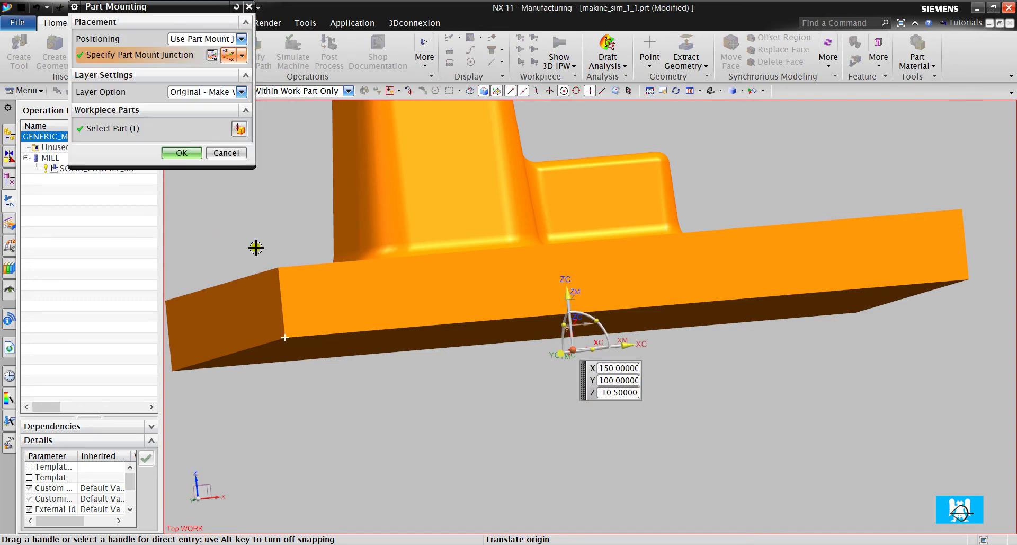
{"action": "left_click", "coordinate": [183, 152]}
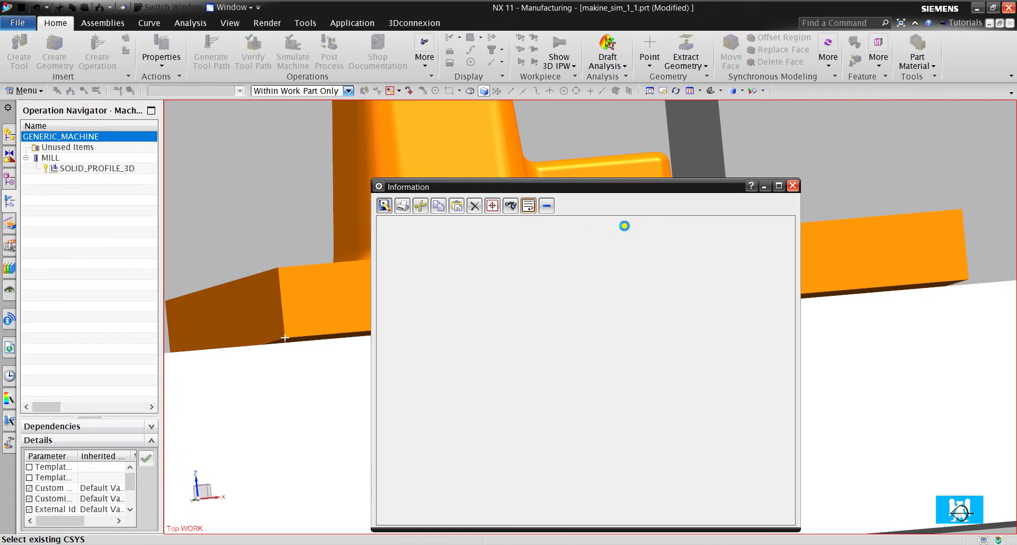
Close the machine replacement report and accept the 3-Ax Mill Vertical dialog
{"action": "left_click", "coordinate": [792, 186]}
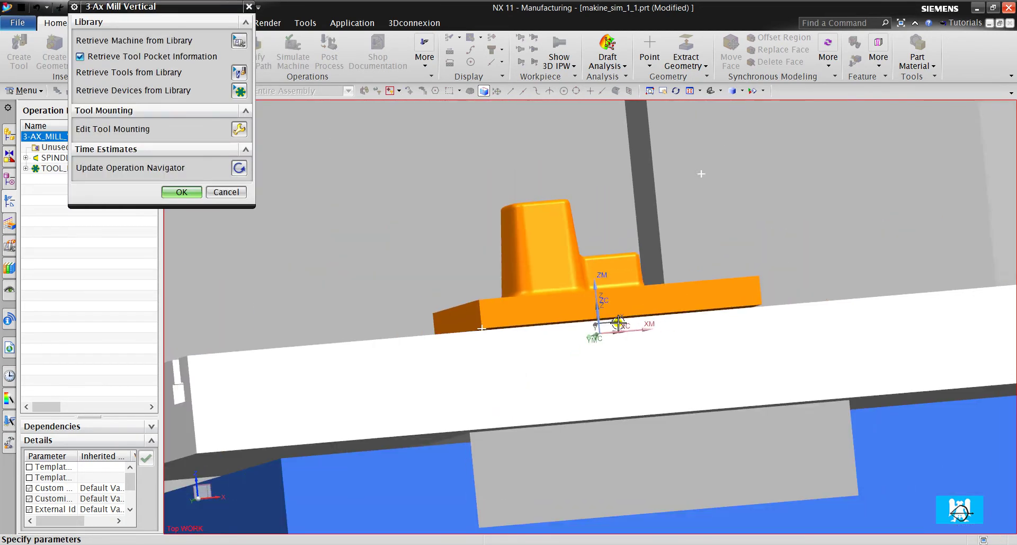
{"action": "scroll", "coordinate": [619, 322], "scroll_direction": "down", "scroll_amount": 3}
{"action": "scroll", "coordinate": [403, 245], "scroll_direction": "up", "scroll_amount": 1}
{"action": "left_click", "coordinate": [197, 201]}
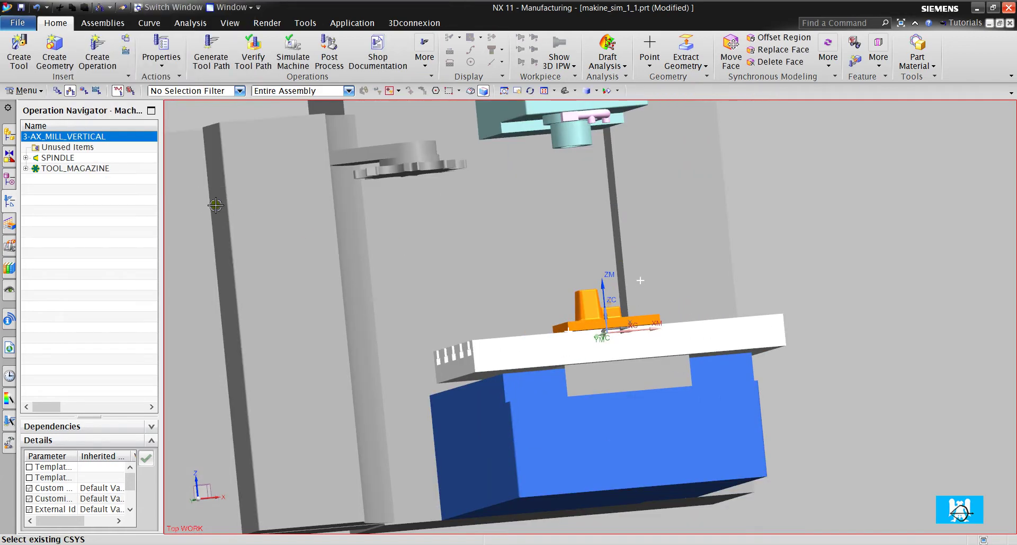
{"action": "scroll", "coordinate": [528, 277], "scroll_direction": "up", "scroll_amount": 2}
{"action": "scroll", "coordinate": [594, 337], "scroll_direction": "up", "scroll_amount": 2}
{"action": "scroll", "coordinate": [593, 337], "scroll_direction": "down", "scroll_amount": 2}
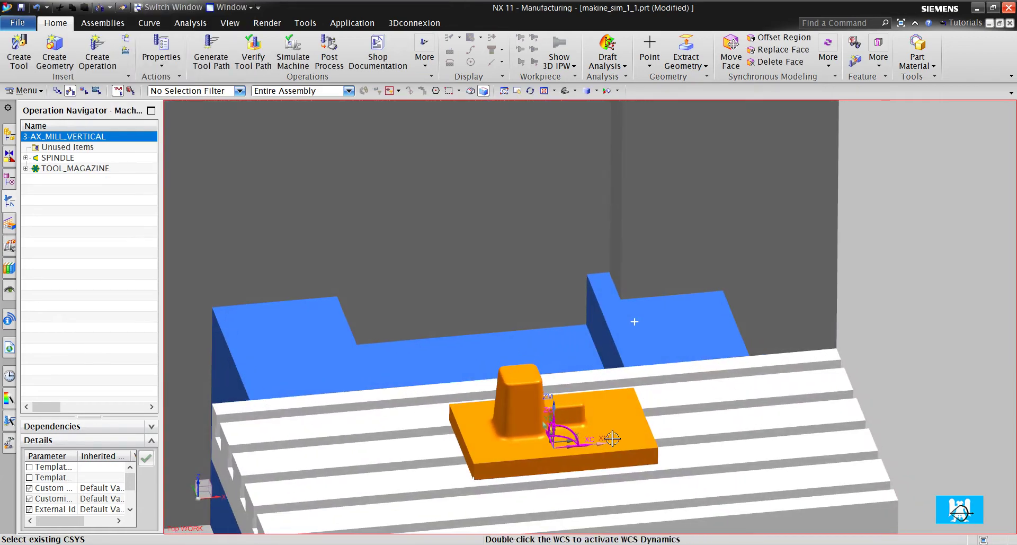
{"action": "scroll", "coordinate": [609, 399], "scroll_direction": "down", "scroll_amount": 2}
{"action": "scroll", "coordinate": [295, 423], "scroll_direction": "up", "scroll_amount": 3}
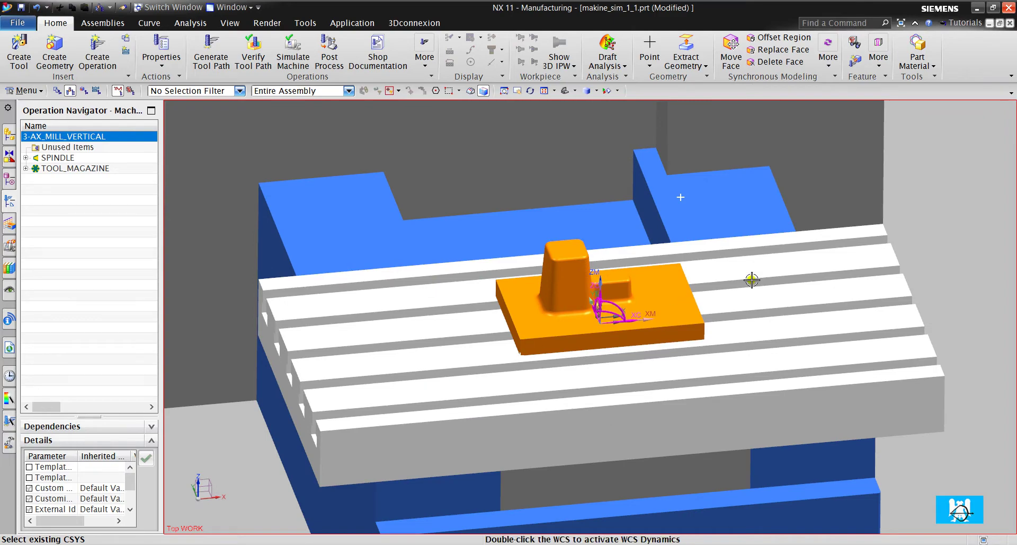
{"action": "scroll", "coordinate": [610, 328], "scroll_direction": "up", "scroll_amount": 2}
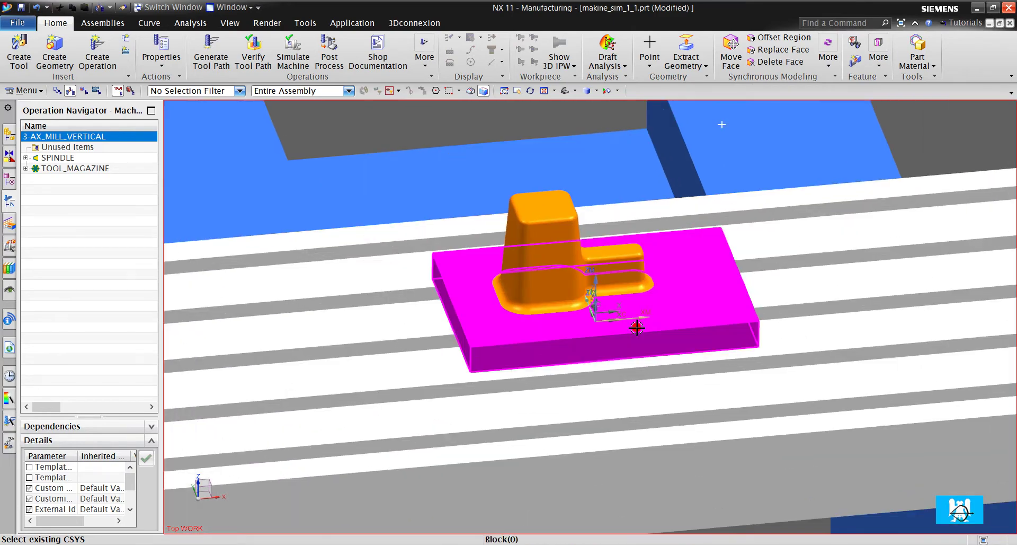
{"action": "mouse_move", "coordinate": [610, 328]}
{"action": "middle_mouse_down"}
{"action": "mouse_move", "coordinate": [491, 195]}
{"action": "mouse_move", "coordinate": [724, 230]}
{"action": "middle_mouse_up"}
Show Machine Tool View with SPINDLE and TOOL_MAGAZINE expanded, then open Machine Tool Navigator
{"action": "right_click", "coordinate": [69, 221]}
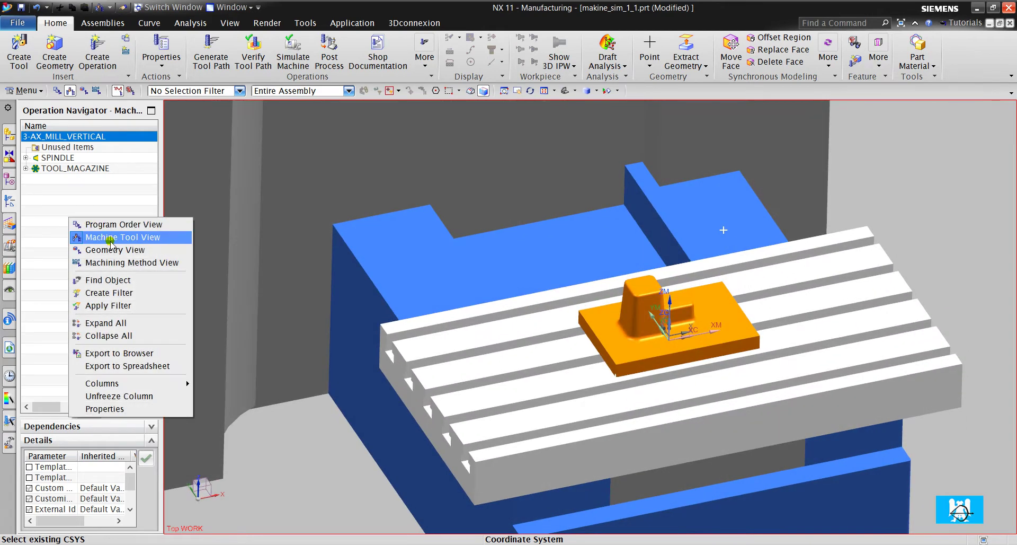
{"action": "left_click", "coordinate": [36, 183]}
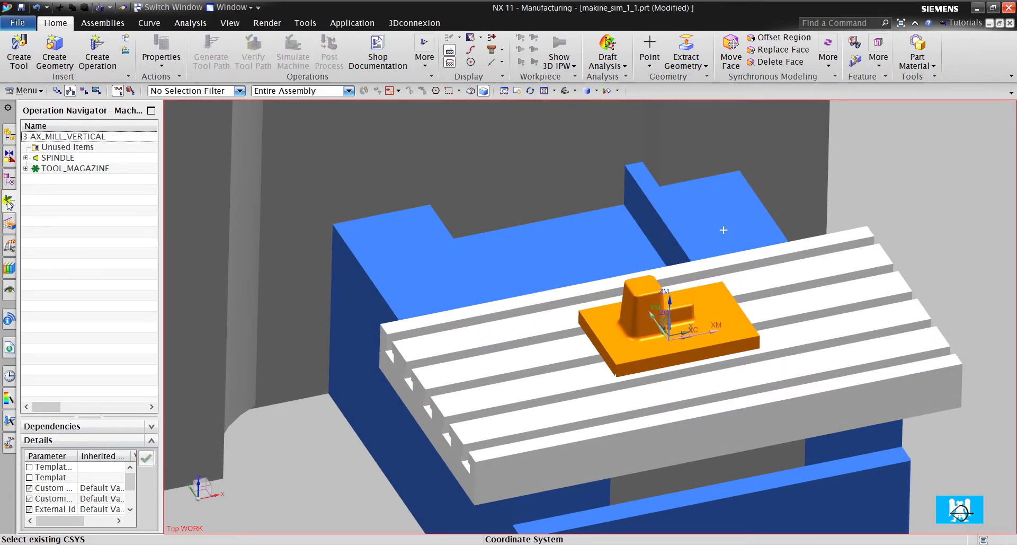
{"action": "left_click", "coordinate": [25, 168]}
{"action": "left_click", "coordinate": [26, 158]}
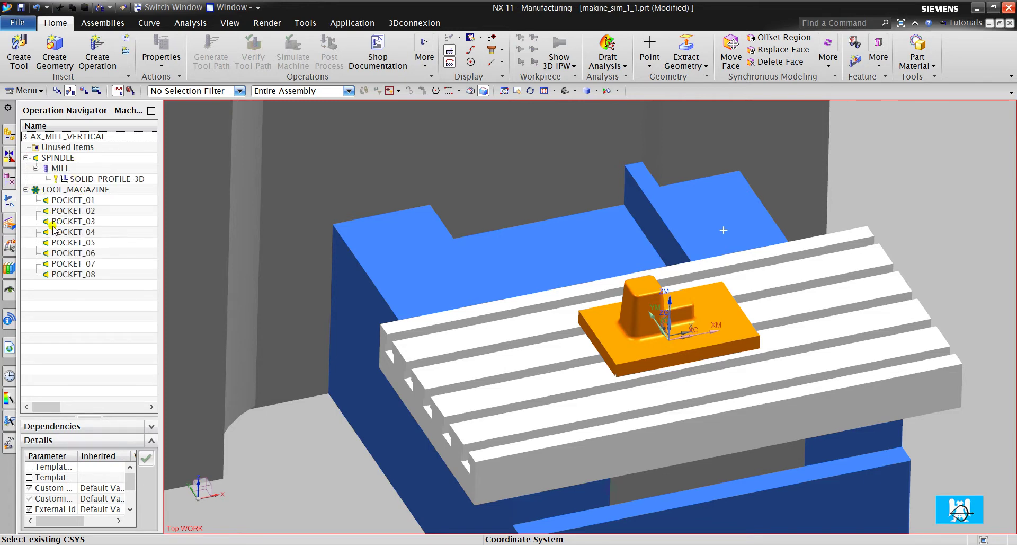
{"action": "left_click", "coordinate": [11, 246]}
Expand MACHINE_BASE down through Z_BASE, Y_BASE, TOOL_HOUSING, Y_SLIDE and X_SLIDE
{"action": "left_click", "coordinate": [25, 147]}
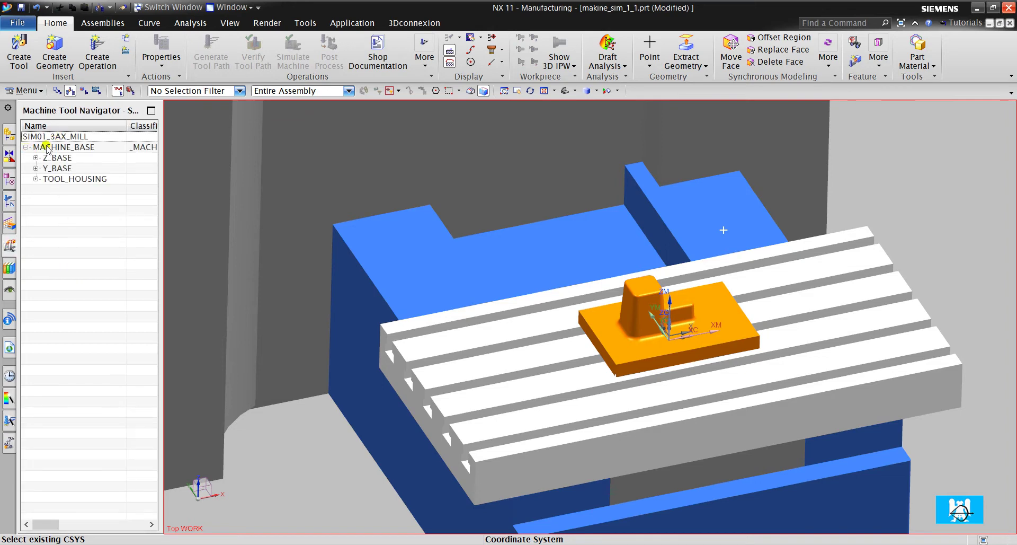
{"action": "left_click", "coordinate": [36, 158]}
{"action": "left_click", "coordinate": [36, 179]}
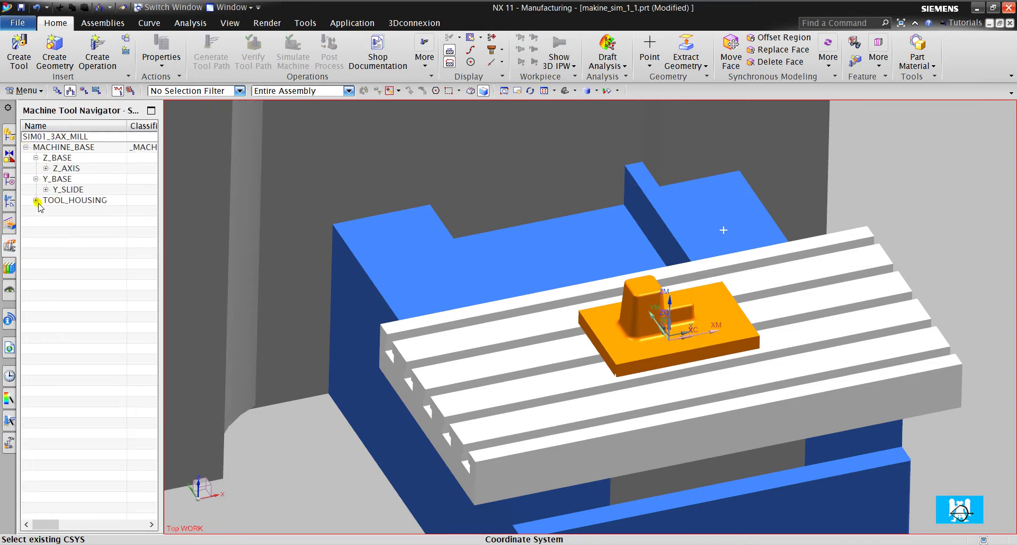
{"action": "left_click", "coordinate": [36, 199]}
{"action": "left_click", "coordinate": [46, 189]}
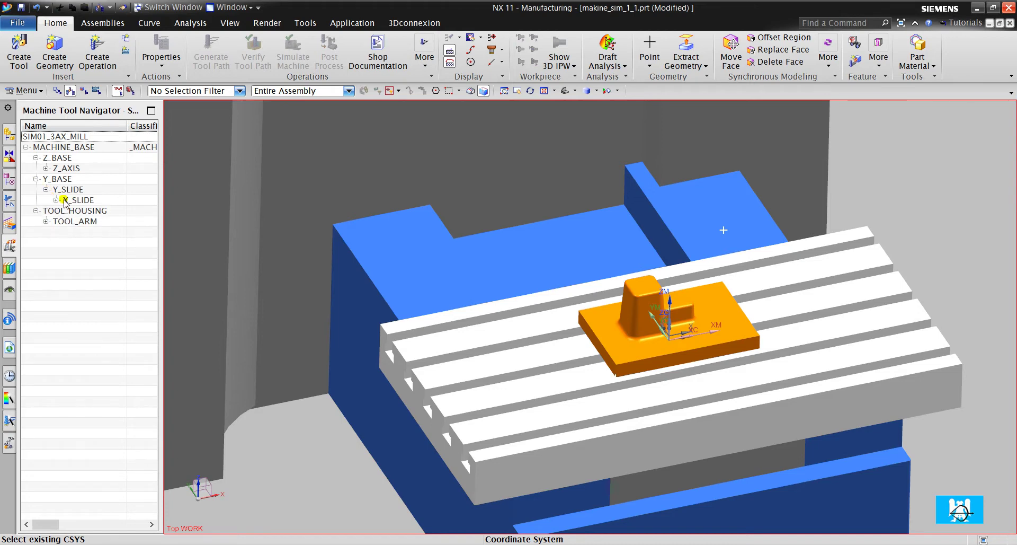
{"action": "left_click", "coordinate": [56, 200]}
Preview the X_SLIDE axis travel limits and cancel without changes
{"action": "right_click", "coordinate": [80, 201]}
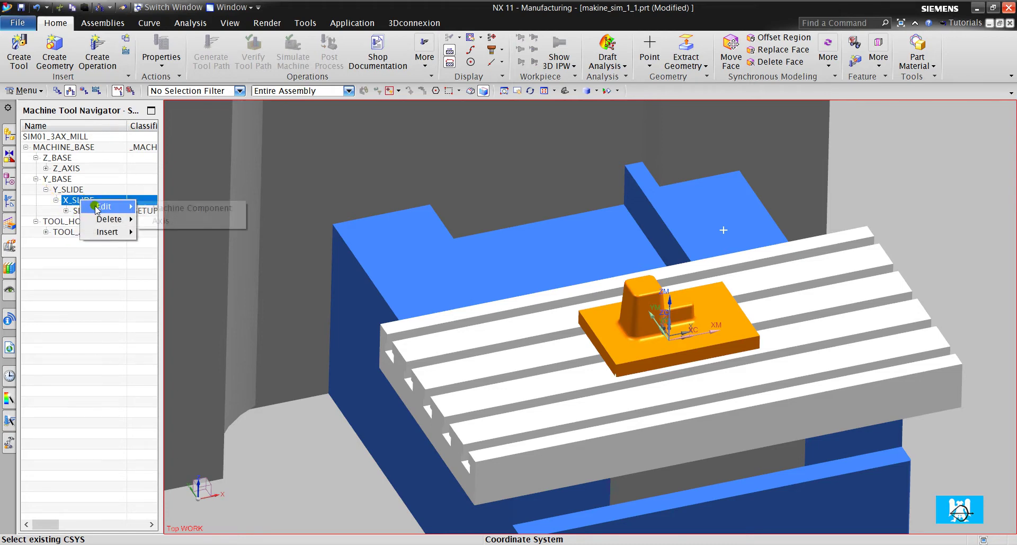
{"action": "left_click", "coordinate": [170, 221]}
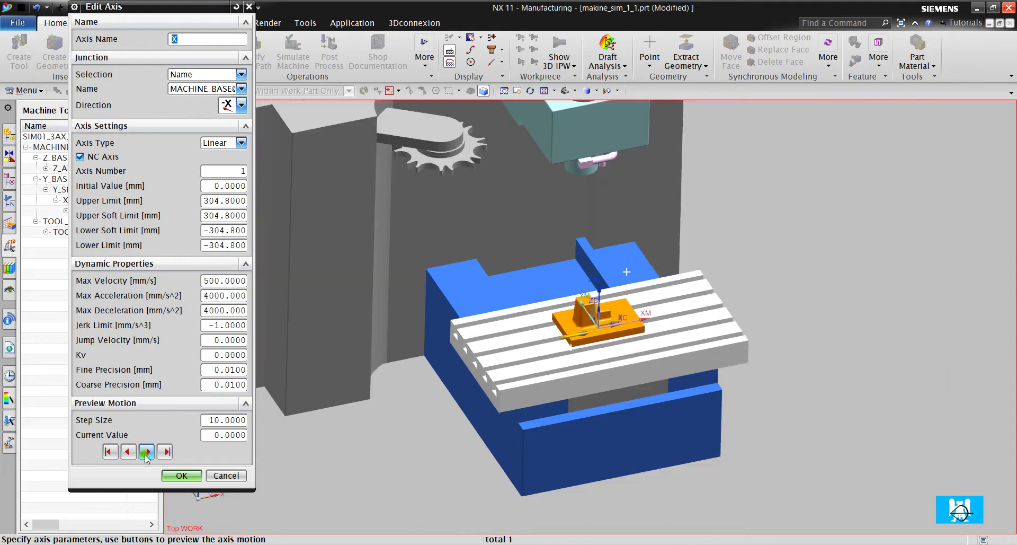
{"action": "left_click", "coordinate": [146, 452]}
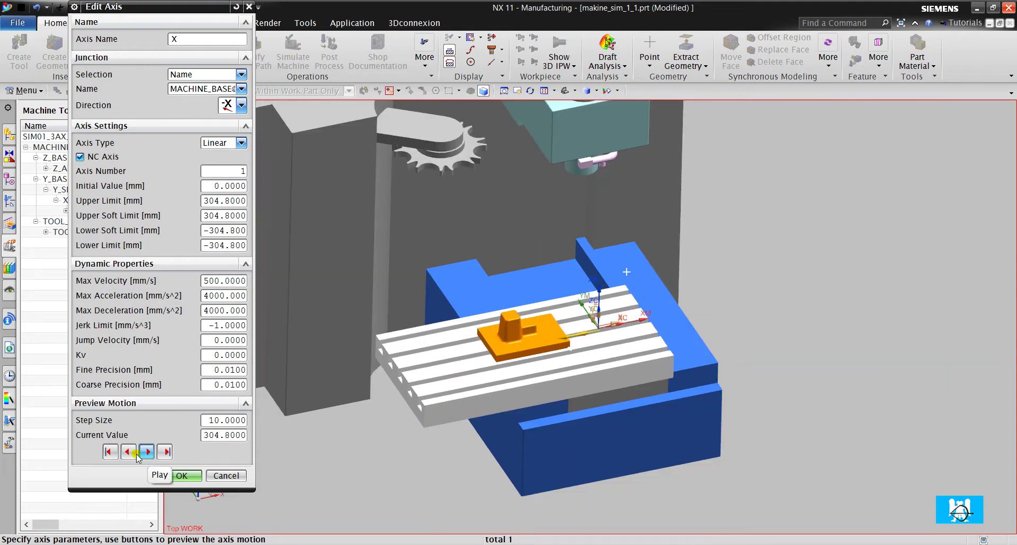
{"action": "left_click", "coordinate": [128, 451]}
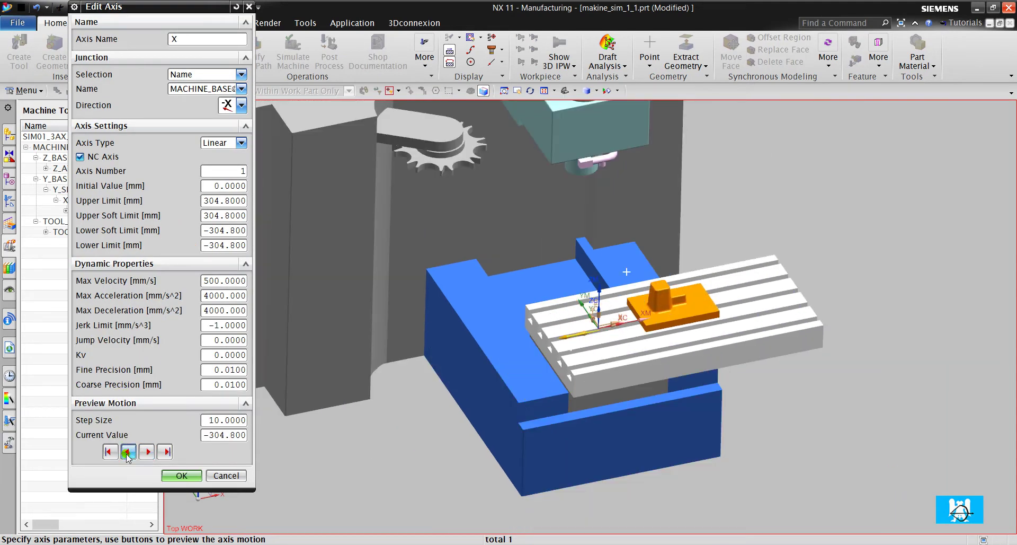
{"action": "left_click", "coordinate": [226, 475]}
Preview the Y_SLIDE axis travel limits, cancel, and return to the Operation Navigator
{"action": "right_click", "coordinate": [77, 189]}
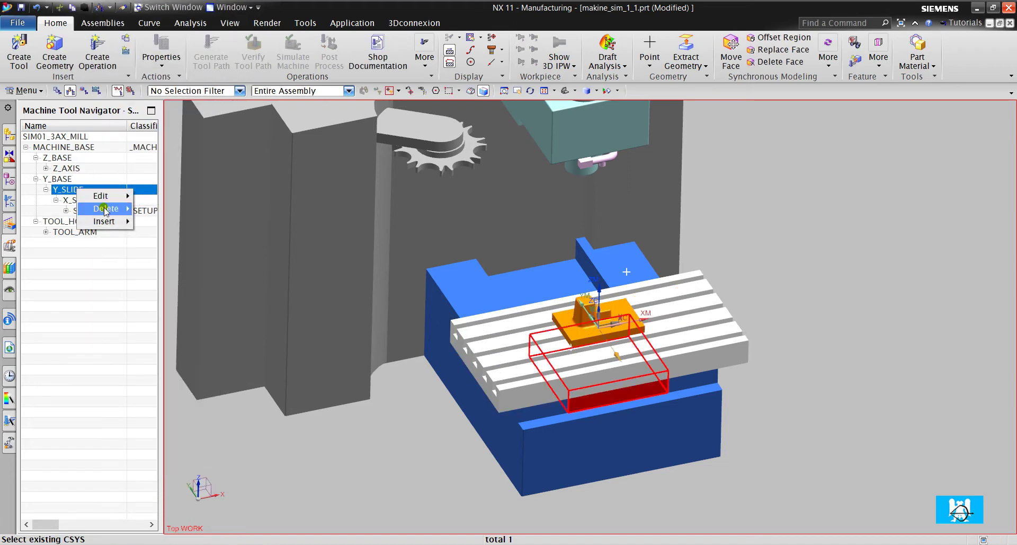
{"action": "left_click", "coordinate": [156, 212]}
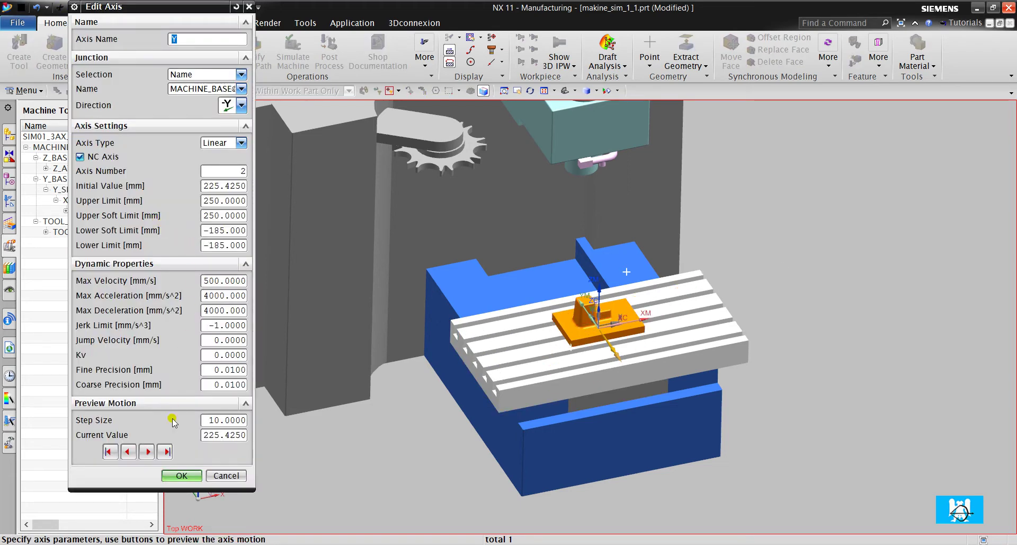
{"action": "left_click", "coordinate": [147, 451]}
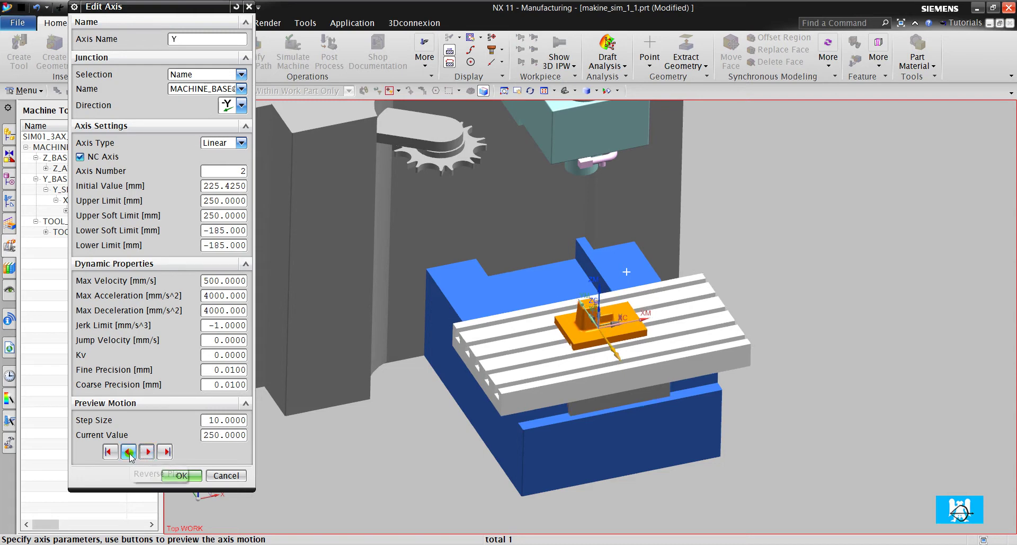
{"action": "left_click", "coordinate": [129, 451]}
{"action": "left_click", "coordinate": [226, 476]}
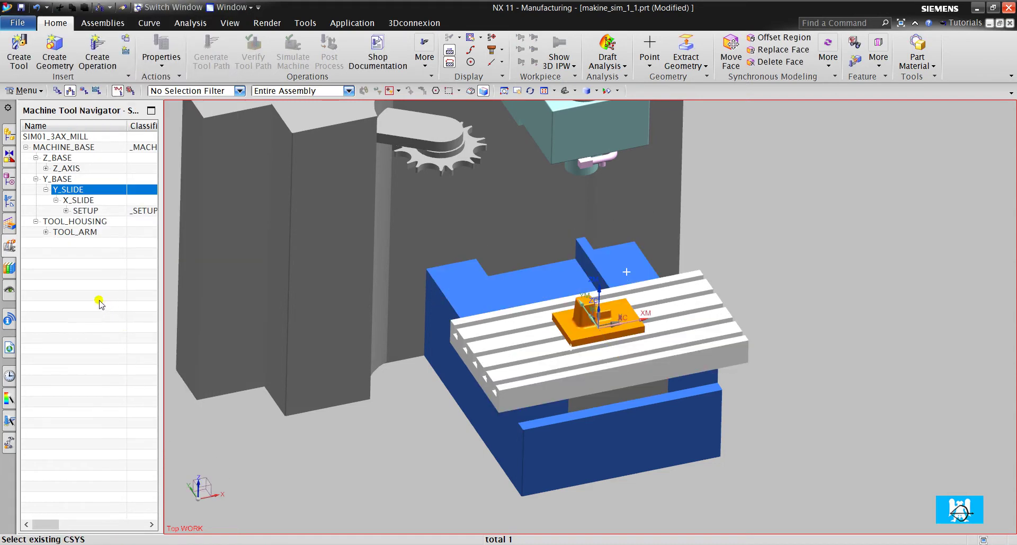
{"action": "left_click", "coordinate": [86, 307]}
{"action": "left_click", "coordinate": [10, 201]}
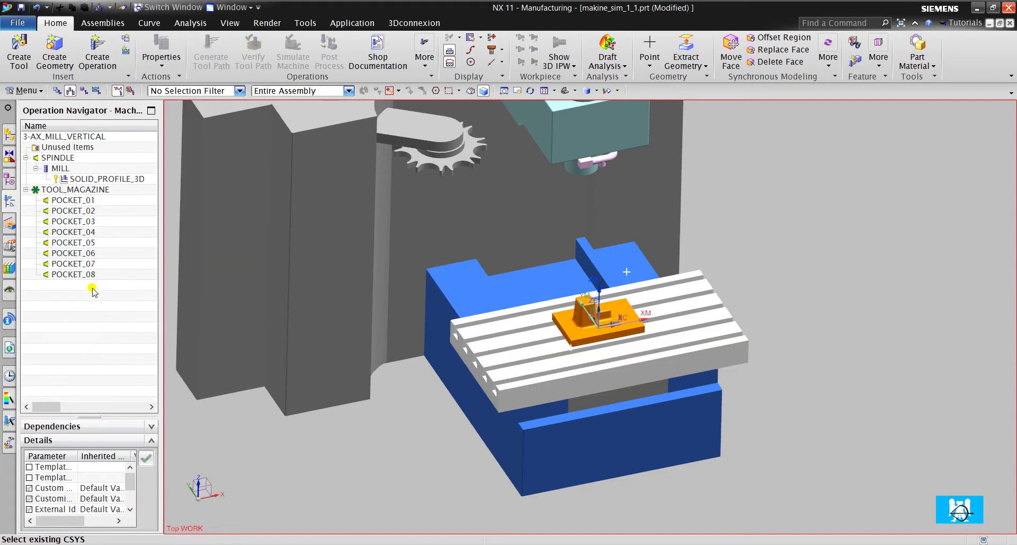
Run Simulate Machine on SOLID_PROFILE_3D and acknowledge the SETUP/FIXTURE missing-geometry warning
{"action": "left_click", "coordinate": [92, 181]}
{"action": "scroll", "coordinate": [350, 110], "scroll_direction": "down", "scroll_amount": 3}
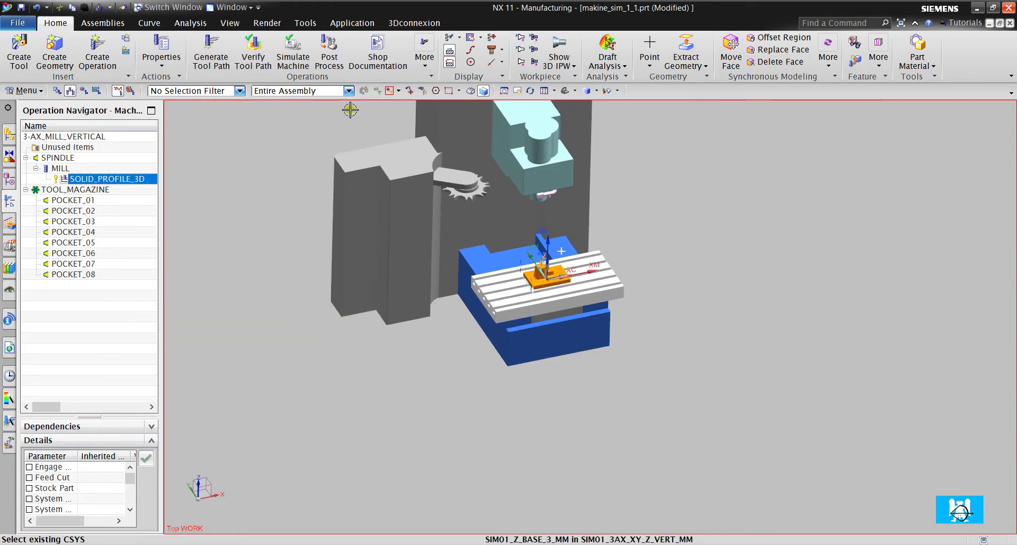
{"action": "right_click", "coordinate": [102, 180]}
{"action": "mouse_move", "coordinate": [139, 349]}
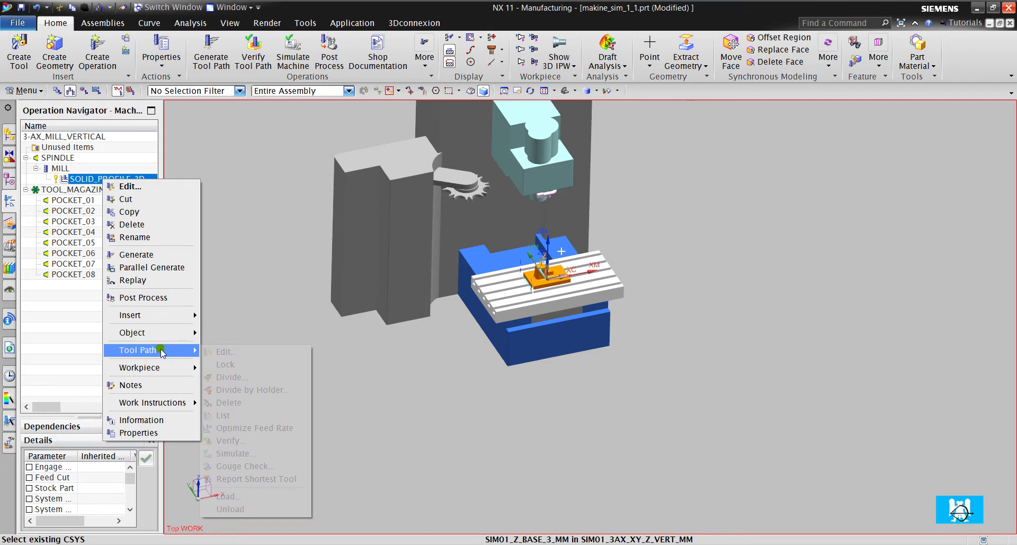
{"action": "left_click", "coordinate": [288, 251]}
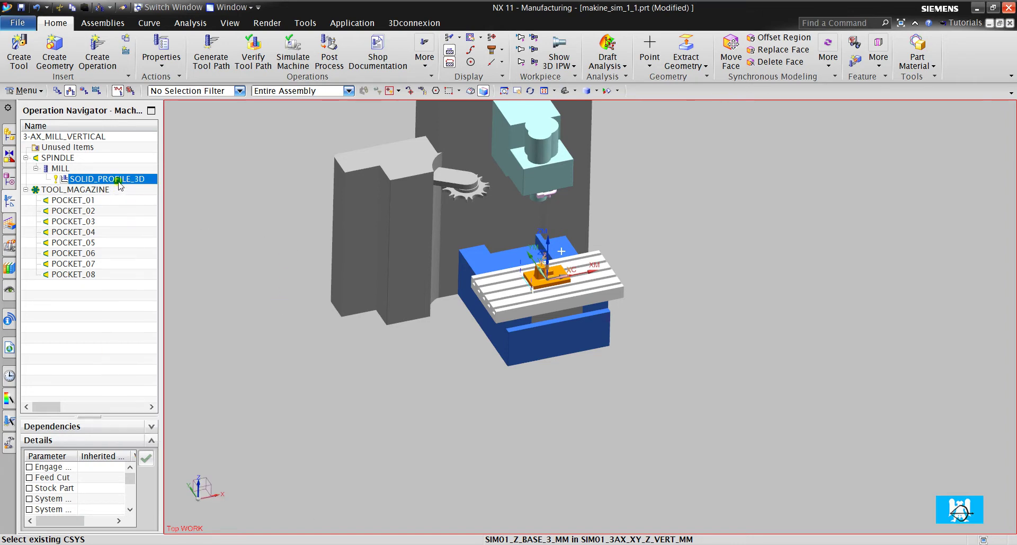
{"action": "left_click", "coordinate": [293, 50]}
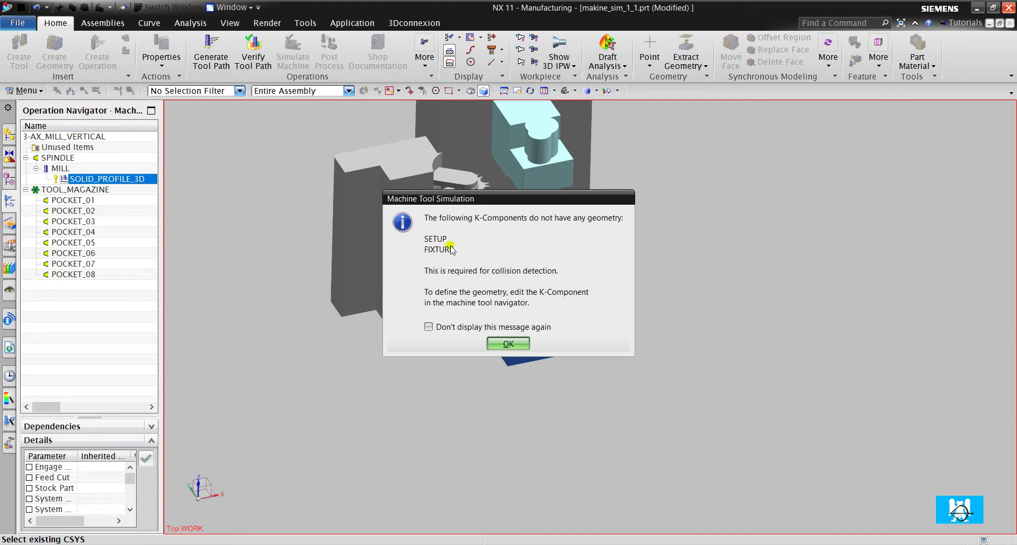
{"action": "left_click", "coordinate": [523, 345]}
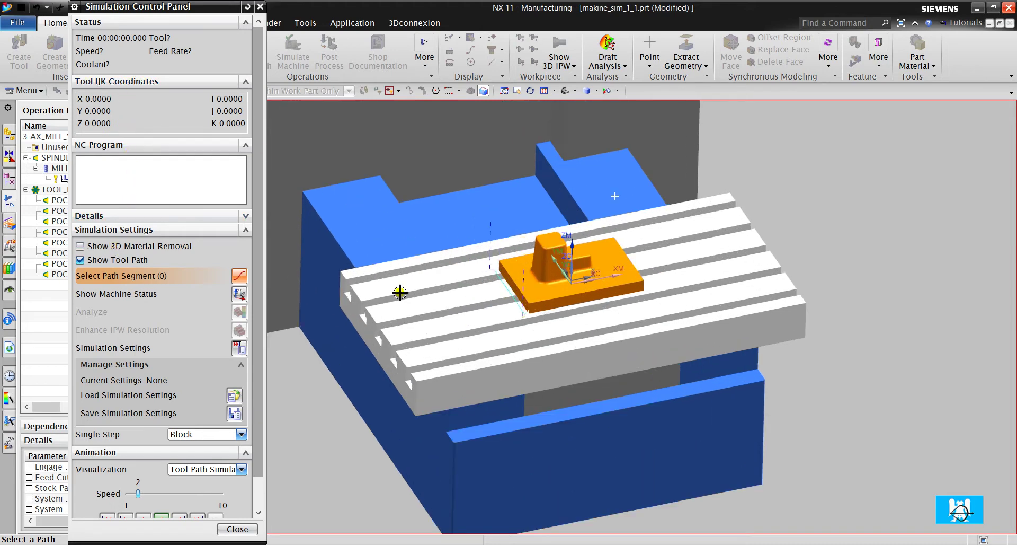
Toggle 3D material removal on and off, leaving Show Tool Path checked
{"action": "left_click", "coordinate": [136, 245]}
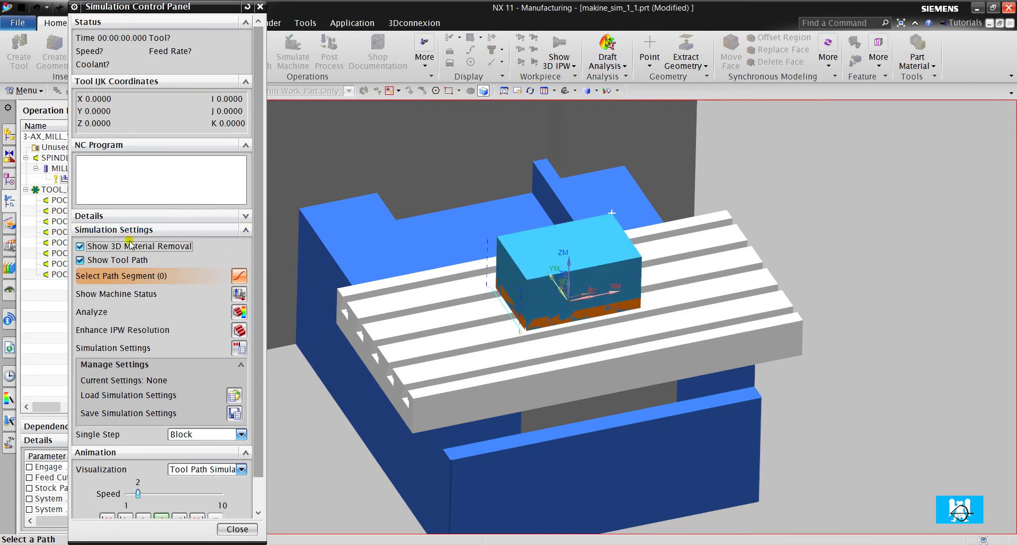
{"action": "left_click", "coordinate": [133, 246]}
{"action": "left_click", "coordinate": [118, 260]}
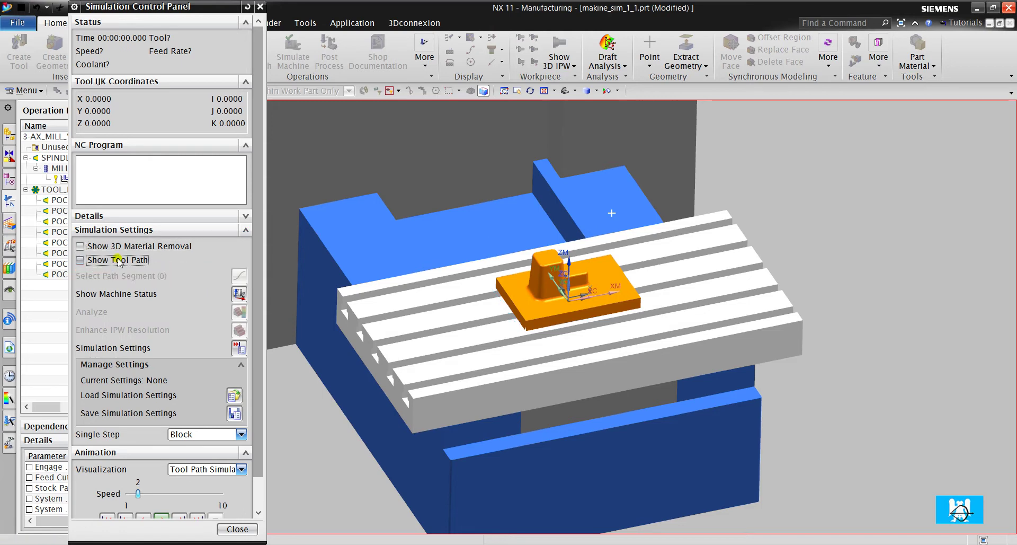
{"action": "left_click", "coordinate": [119, 262]}
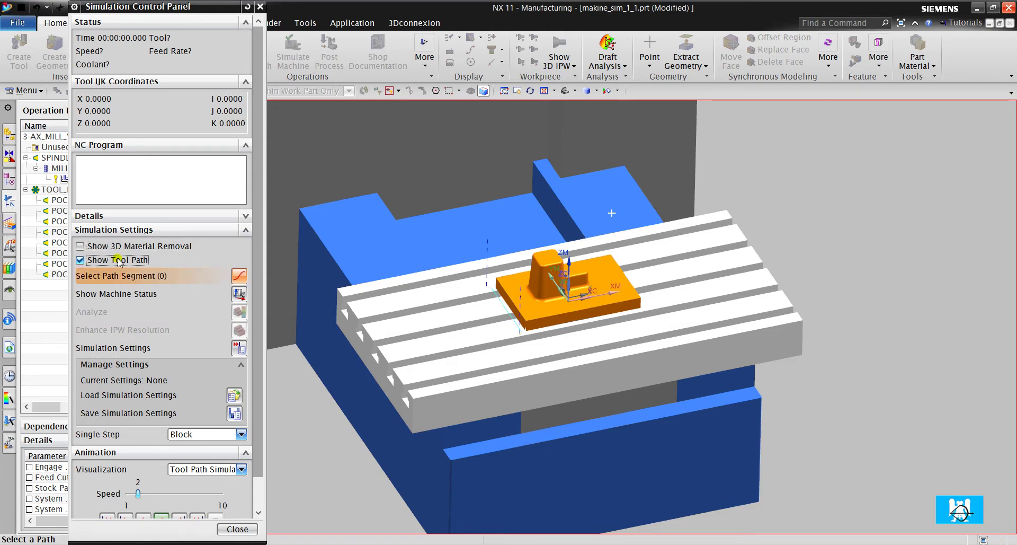
Display the machine status readout, move it clear of the model, and open Simulation Settings
{"action": "left_click", "coordinate": [239, 294]}
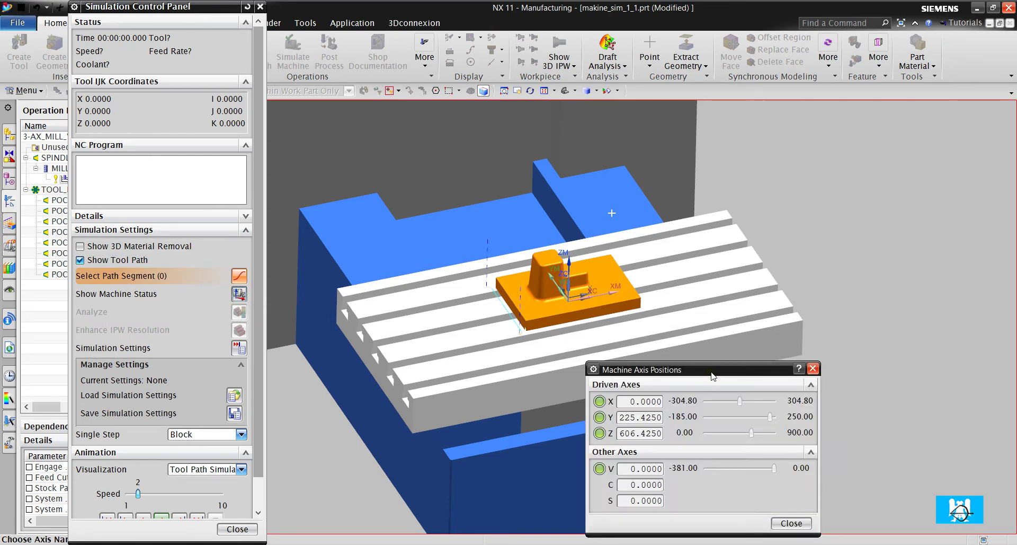
{"action": "left_click_drag", "start_coordinate": [713, 376], "coordinate": [896, 128]}
{"action": "scroll", "coordinate": [506, 339], "scroll_direction": "down", "scroll_amount": 3}
{"action": "scroll", "coordinate": [516, 257], "scroll_direction": "up", "scroll_amount": 2}
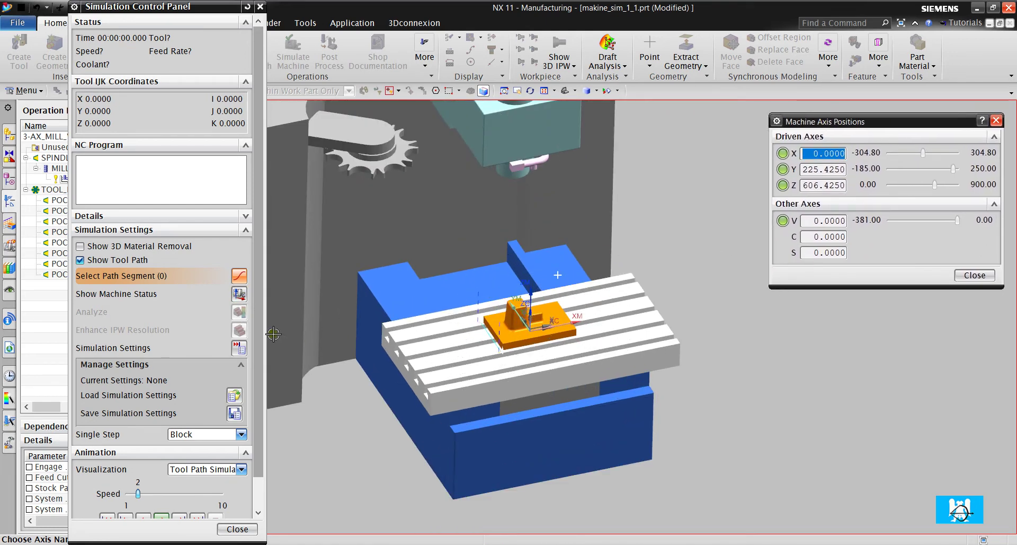
{"action": "left_click", "coordinate": [238, 348]}
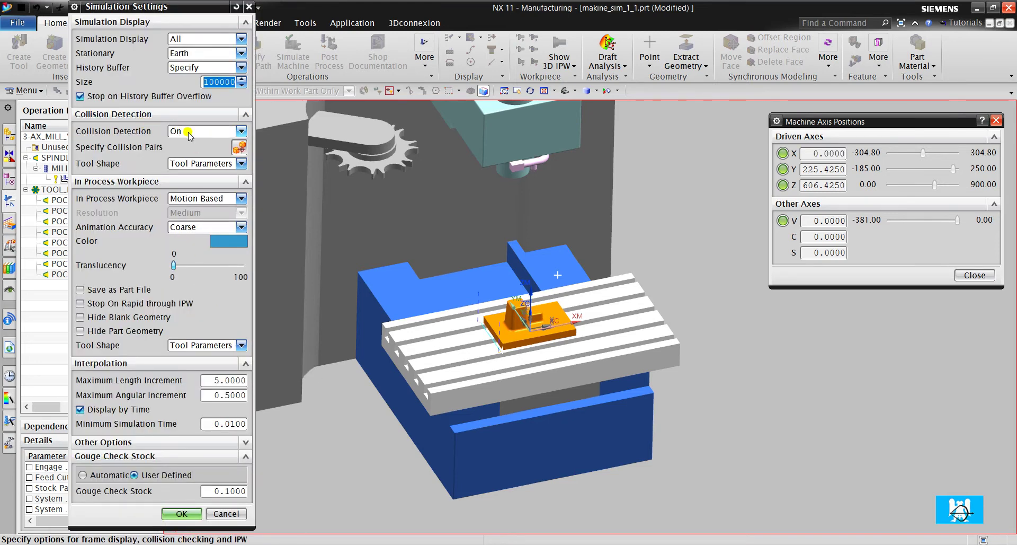
Keep Collision Detection On, accept the settings, and suppress the missing-geometry warning
{"action": "left_click", "coordinate": [189, 131]}
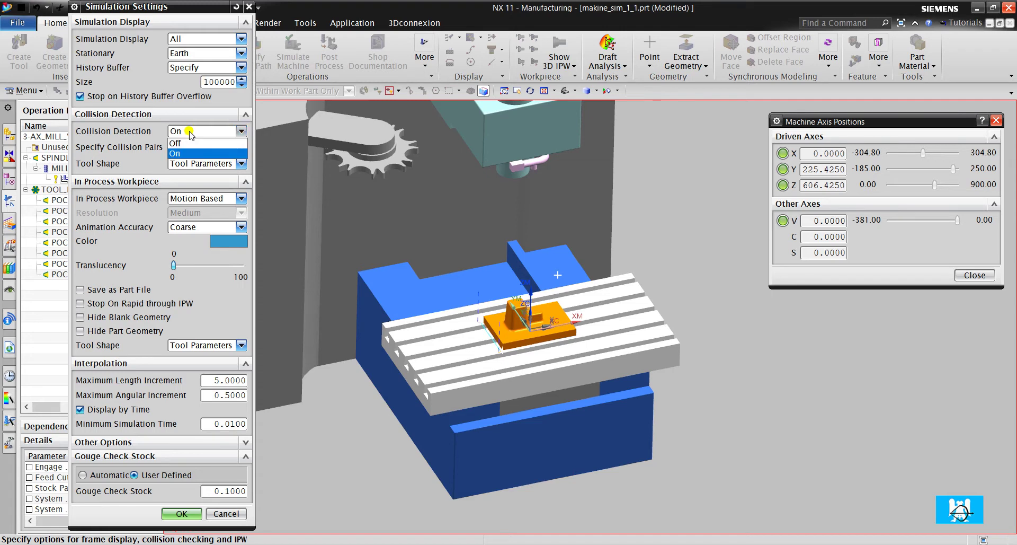
{"action": "left_click", "coordinate": [189, 132]}
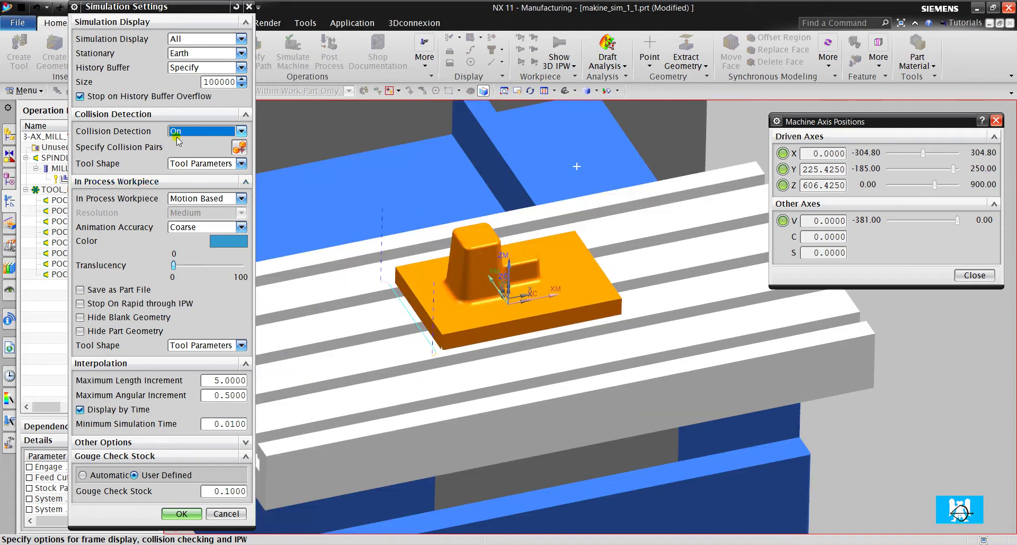
{"action": "left_click", "coordinate": [179, 132]}
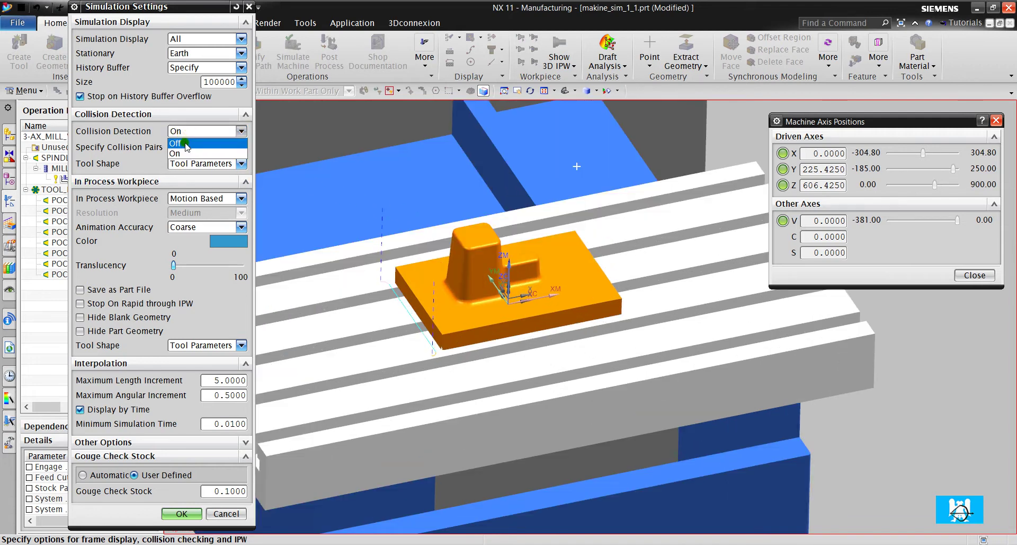
{"action": "left_click", "coordinate": [180, 153]}
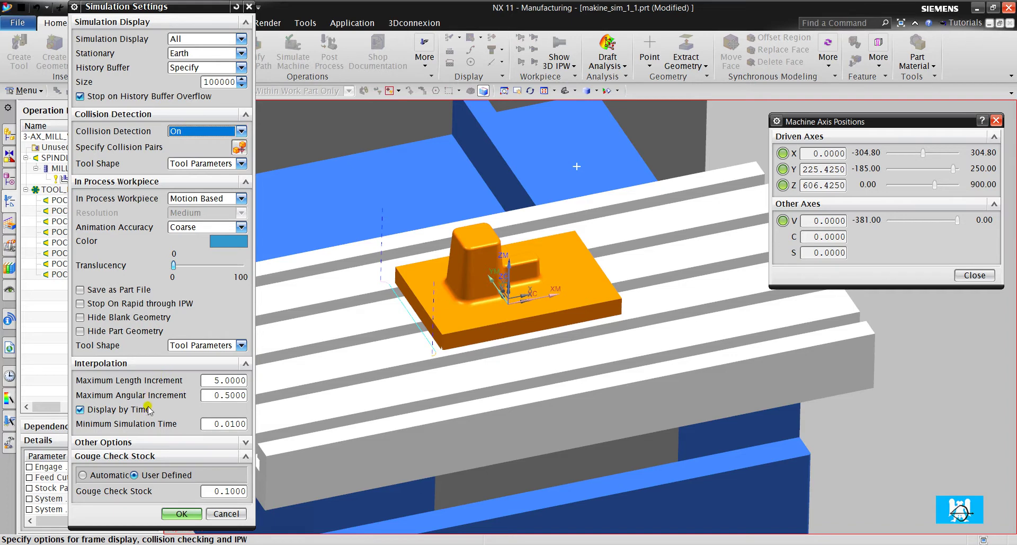
{"action": "left_click", "coordinate": [182, 513]}
{"action": "left_click", "coordinate": [428, 327]}
{"action": "left_click", "coordinate": [495, 342]}
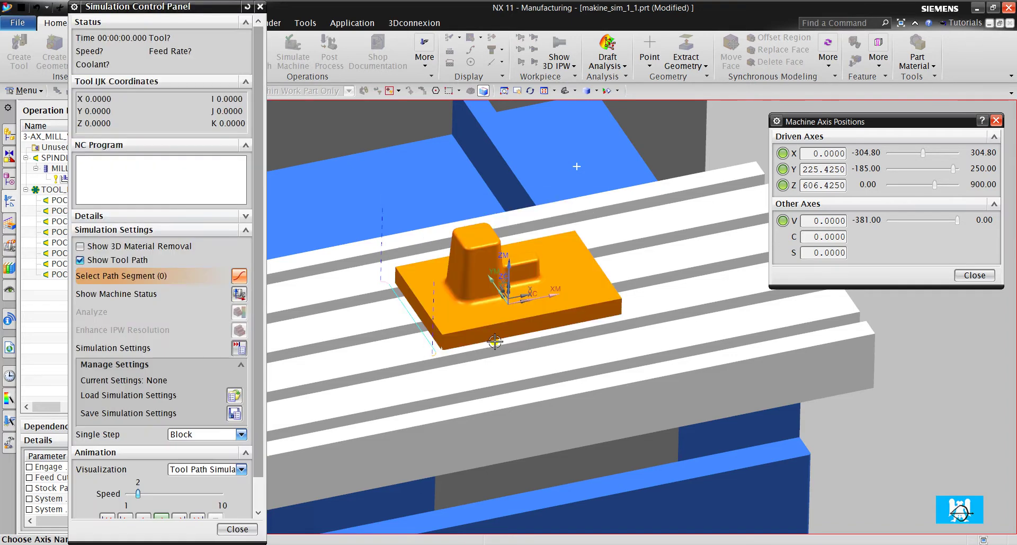
{"action": "scroll", "coordinate": [187, 420], "scroll_direction": "down", "scroll_amount": 1}
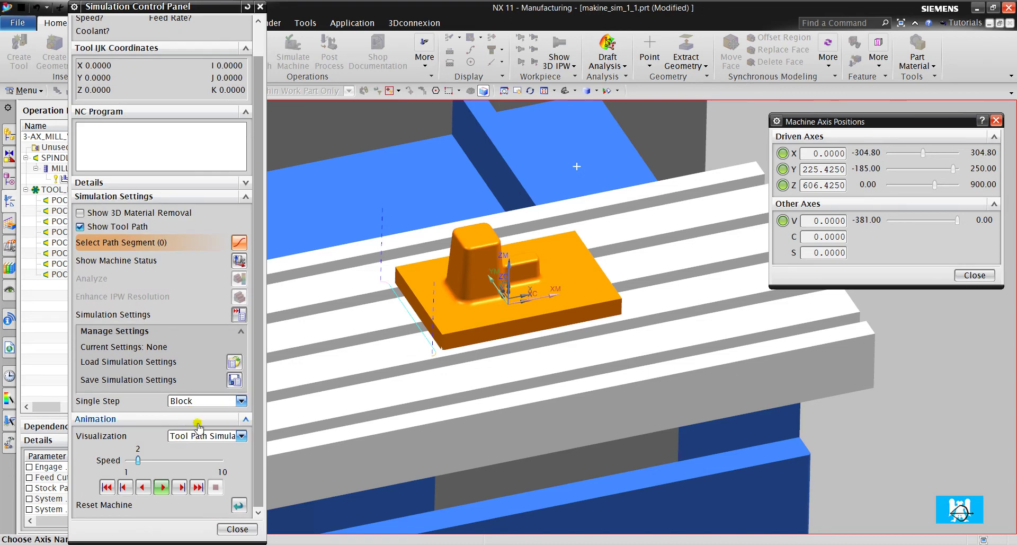
{"action": "left_click", "coordinate": [222, 437]}
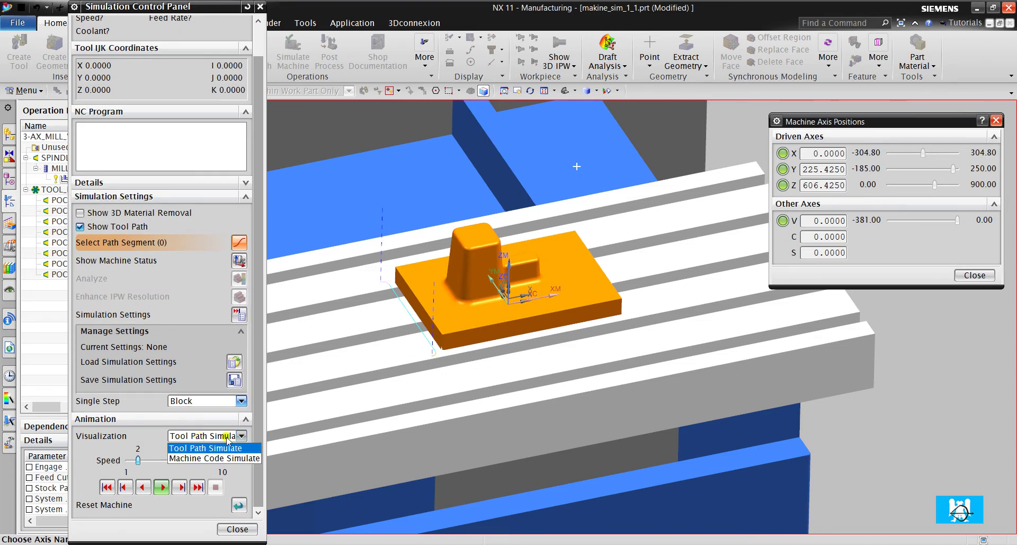
{"action": "left_click", "coordinate": [197, 440]}
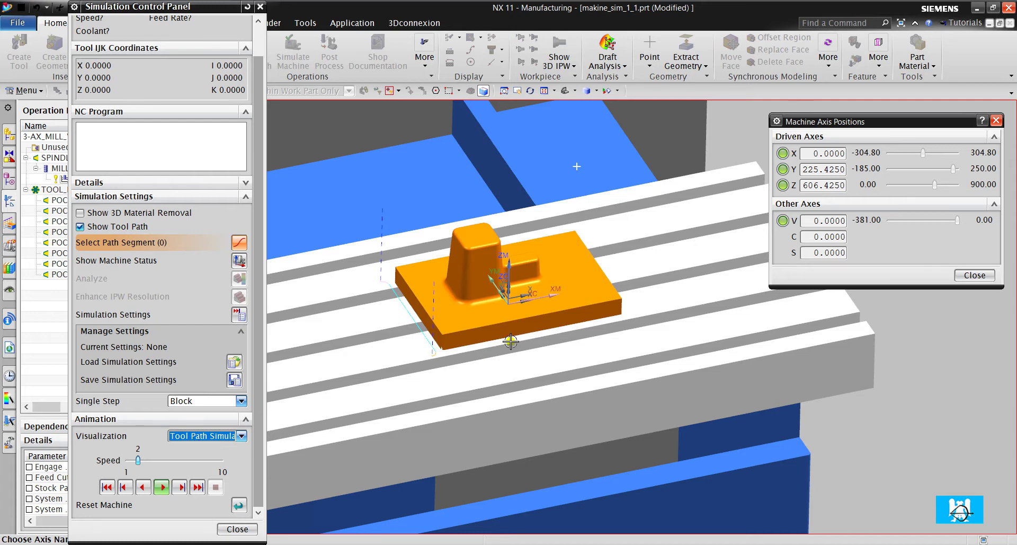
{"action": "scroll", "coordinate": [428, 293], "scroll_direction": "down", "scroll_amount": 5}
{"action": "scroll", "coordinate": [429, 293], "scroll_direction": "up", "scroll_amount": 3}
{"action": "scroll", "coordinate": [429, 293], "scroll_direction": "up", "scroll_amount": 2}
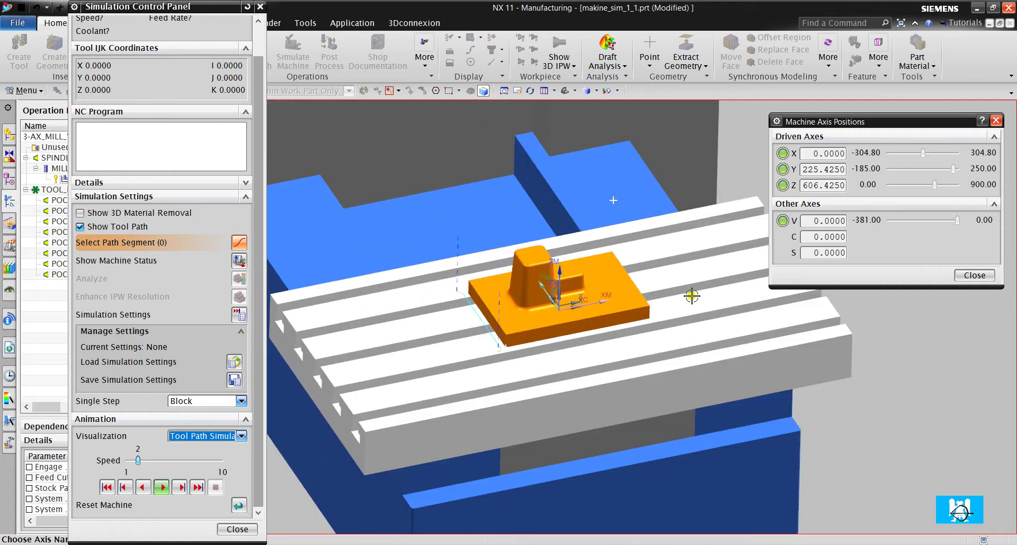
{"action": "scroll", "coordinate": [688, 291], "scroll_direction": "up", "scroll_amount": 2}
{"action": "scroll", "coordinate": [517, 331], "scroll_direction": "down", "scroll_amount": 2}
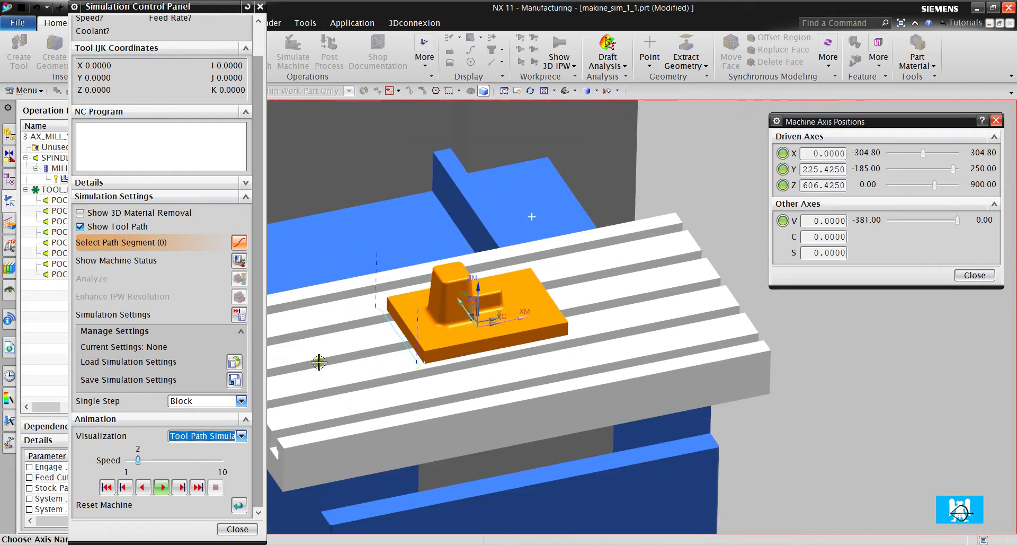
{"action": "left_click", "coordinate": [165, 492]}
Play the simulation past the clearance violation to NC line 8, then zoom out to the whole machine
{"action": "left_click", "coordinate": [161, 487]}
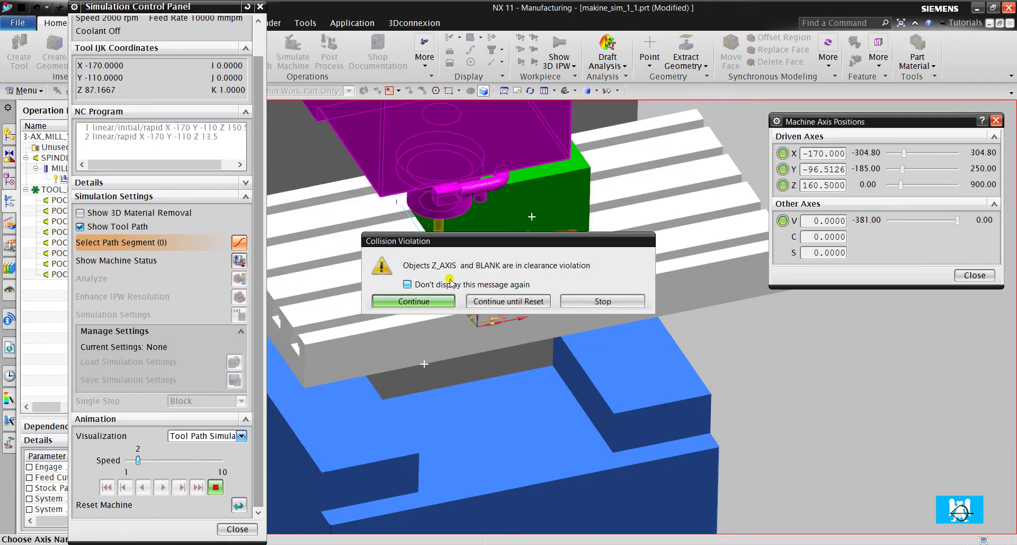
{"action": "left_click", "coordinate": [437, 301]}
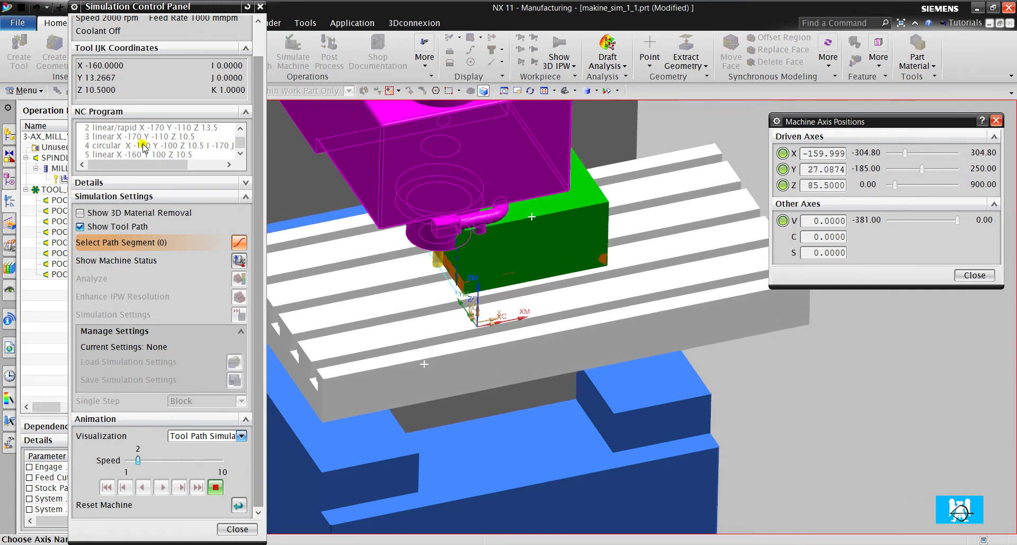
{"action": "scroll", "coordinate": [450, 240], "scroll_direction": "up", "scroll_amount": 3}
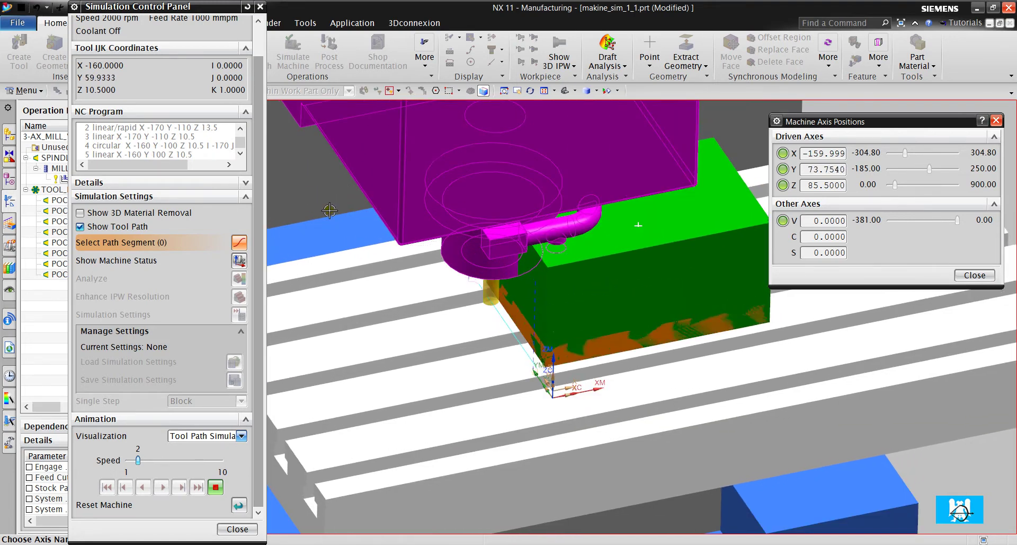
{"action": "scroll", "coordinate": [482, 259], "scroll_direction": "up", "scroll_amount": 1}
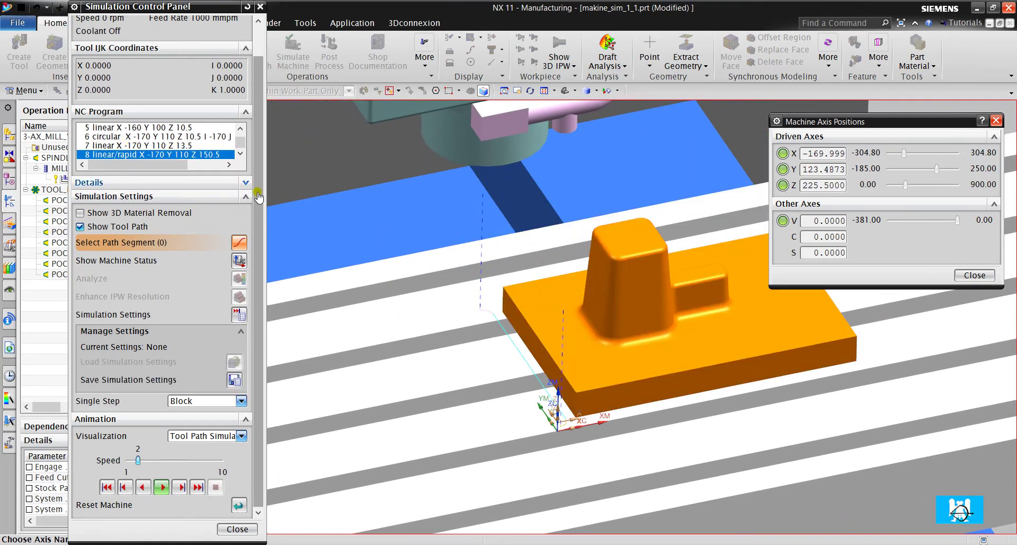
{"action": "scroll", "coordinate": [439, 256], "scroll_direction": "down", "scroll_amount": 5}
{"action": "scroll", "coordinate": [439, 256], "scroll_direction": "up", "scroll_amount": 1}
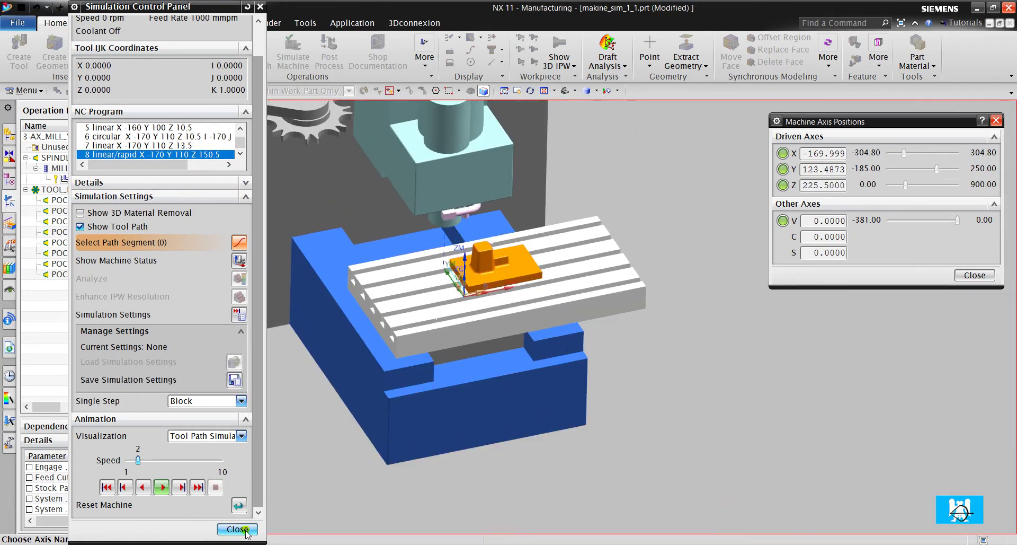
Switch Visualization to Machine Code Simulate and reposition the Execution View window
{"action": "left_click", "coordinate": [197, 435]}
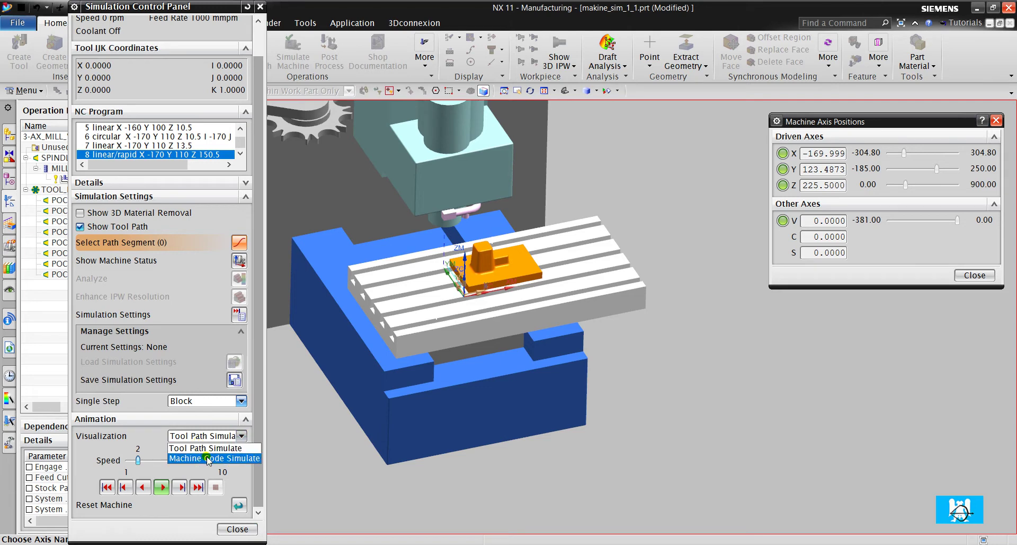
{"action": "left_click", "coordinate": [206, 458]}
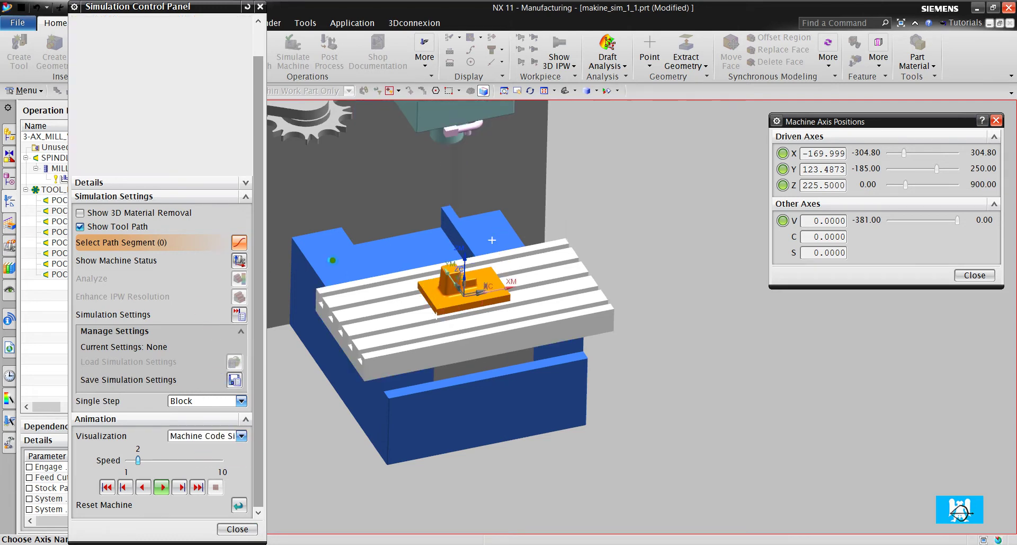
{"action": "left_click_drag", "start_coordinate": [758, 137], "coordinate": [97, 34]}
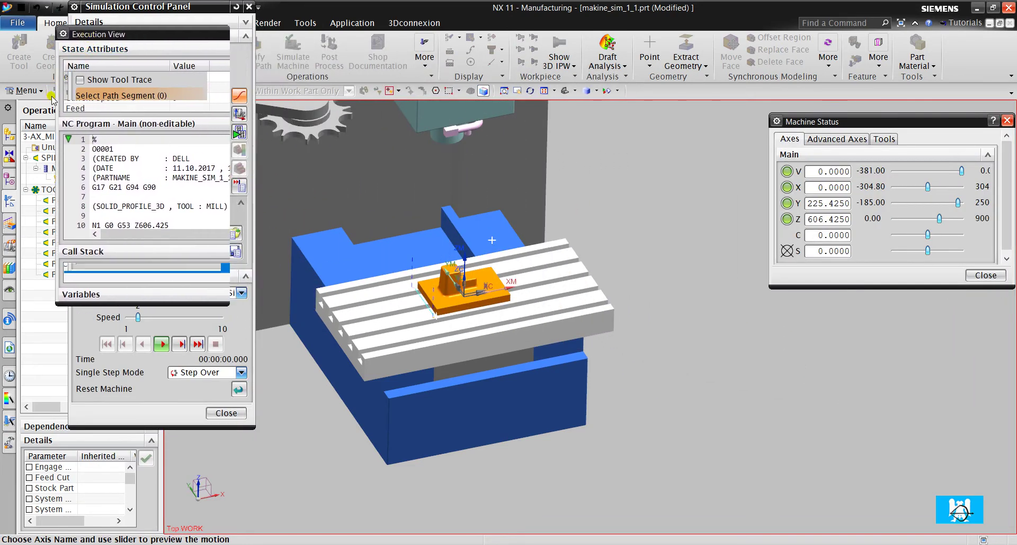
{"action": "scroll", "coordinate": [153, 188], "scroll_direction": "down", "scroll_amount": 4}
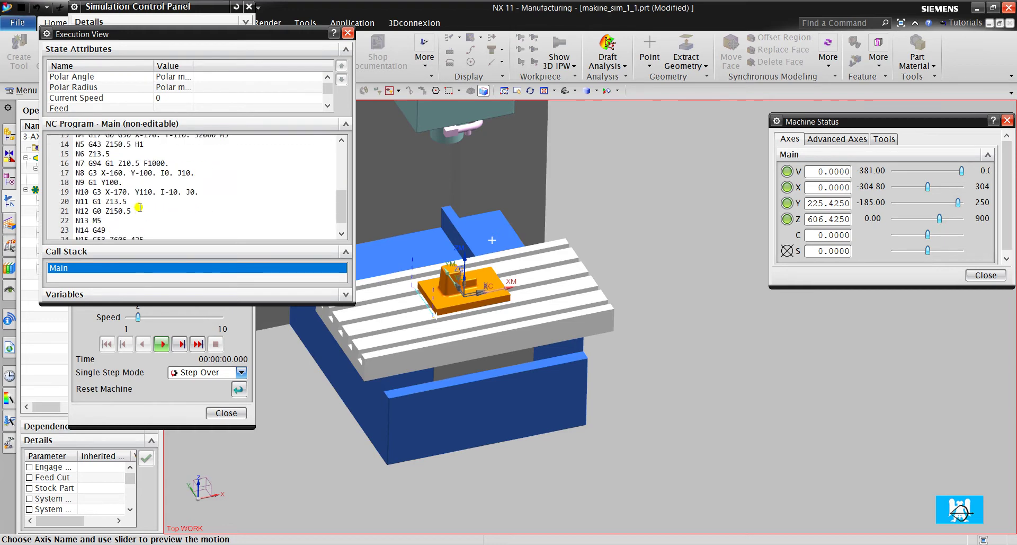
{"action": "scroll", "coordinate": [105, 193], "scroll_direction": "up", "scroll_amount": 2}
{"action": "scroll", "coordinate": [105, 192], "scroll_direction": "up", "scroll_amount": 2}
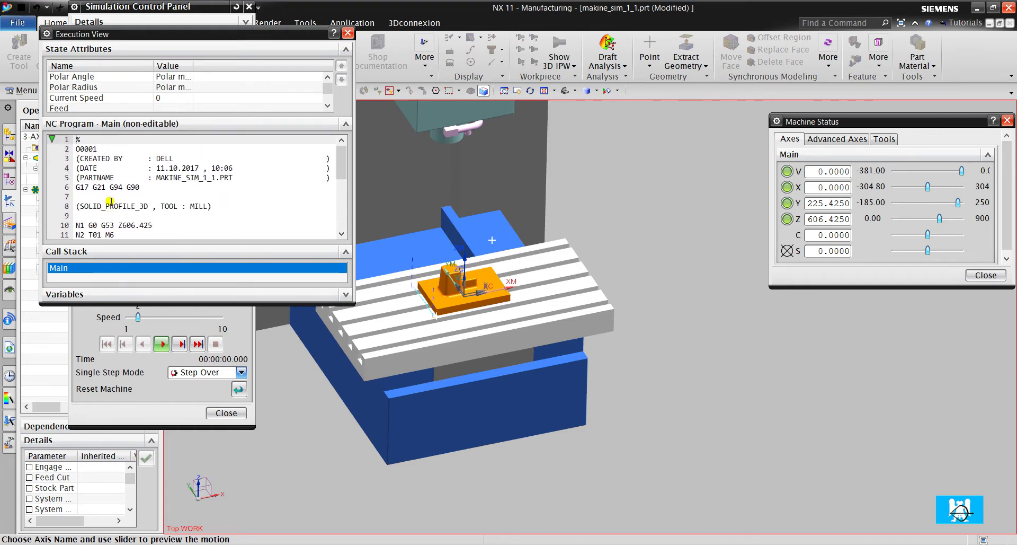
{"action": "scroll", "coordinate": [640, 370], "scroll_direction": "up", "scroll_amount": 3}
{"action": "scroll", "coordinate": [562, 293], "scroll_direction": "down", "scroll_amount": 3}
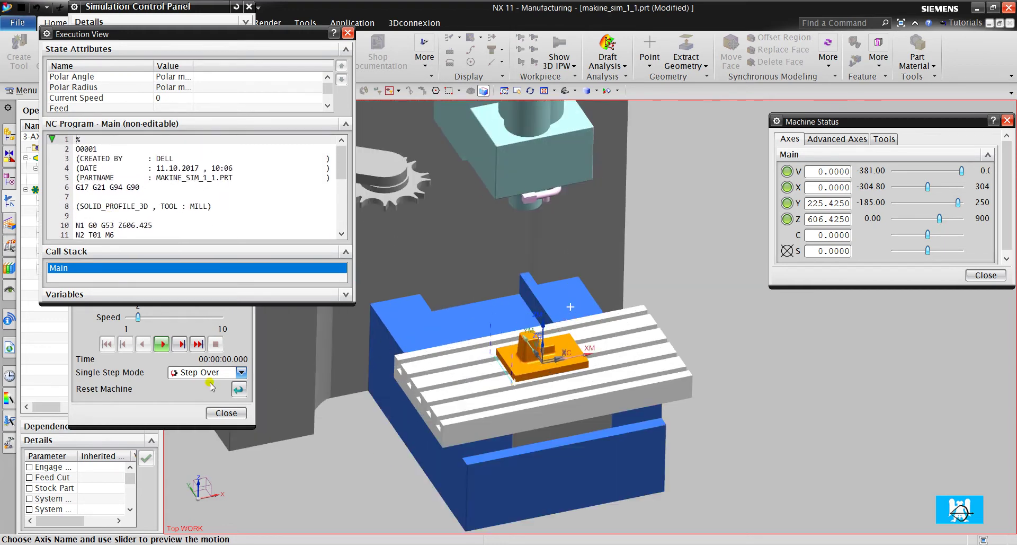
Play the machine code simulation, dismiss the 'no current tool' error, and close the simulation
{"action": "left_click", "coordinate": [164, 345]}
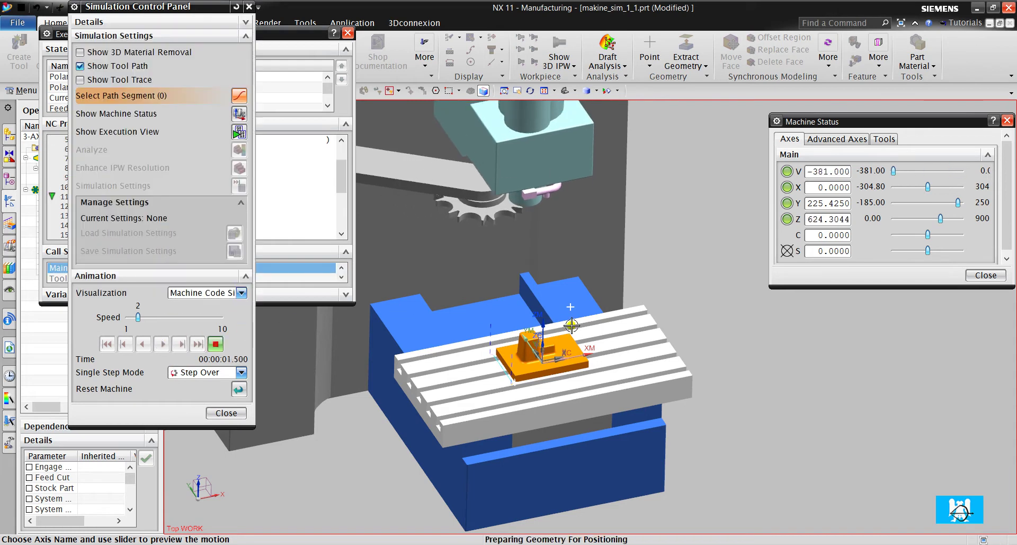
{"action": "scroll", "coordinate": [572, 325], "scroll_direction": "down", "scroll_amount": 3}
{"action": "left_click", "coordinate": [510, 295]}
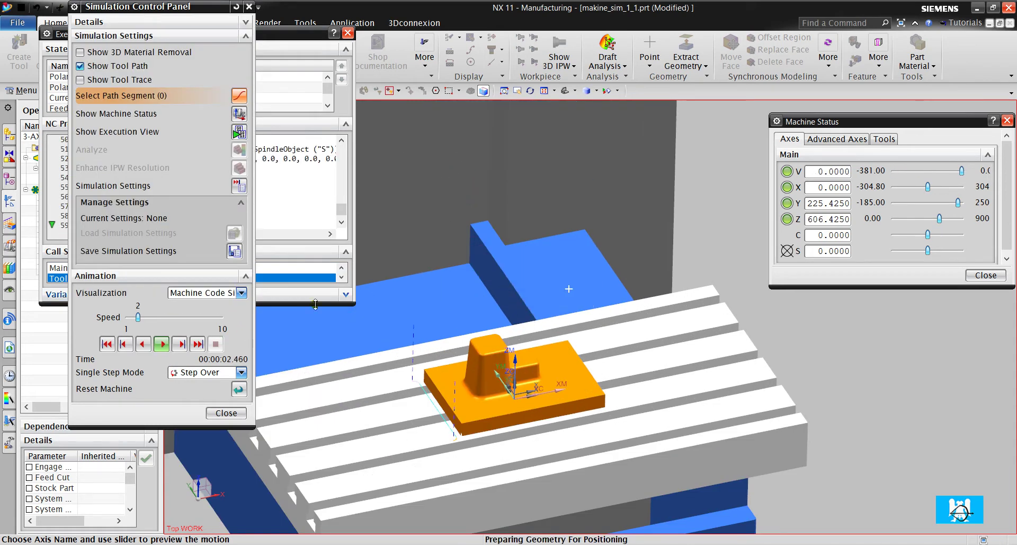
{"action": "left_click", "coordinate": [226, 413]}
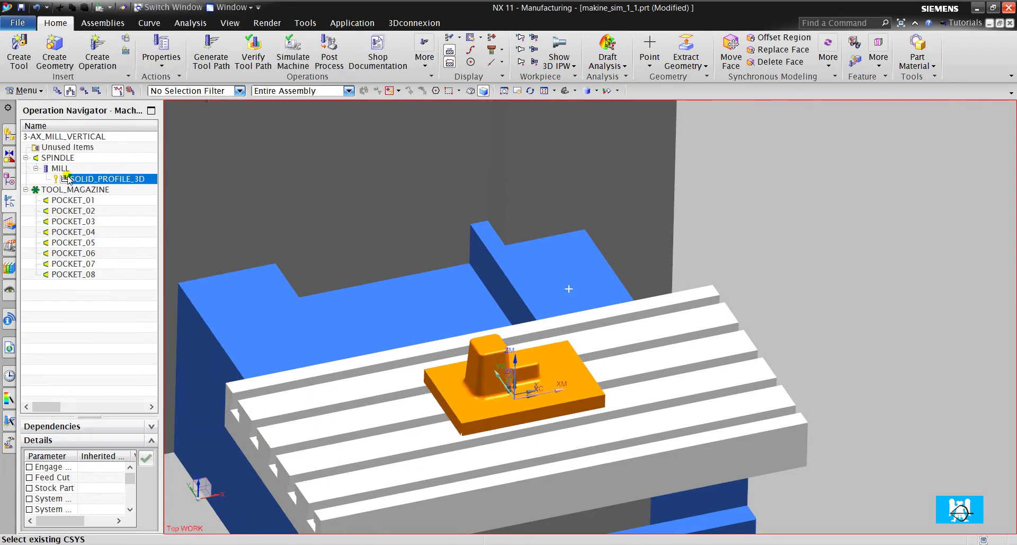
Move the MILL tool from SPINDLE into TOOL_MAGAZINE POCKET_01 and relaunch Simulate Machine
{"action": "left_click", "coordinate": [64, 168]}
{"action": "left_click_drag", "start_coordinate": [64, 169], "coordinate": [72, 200]}
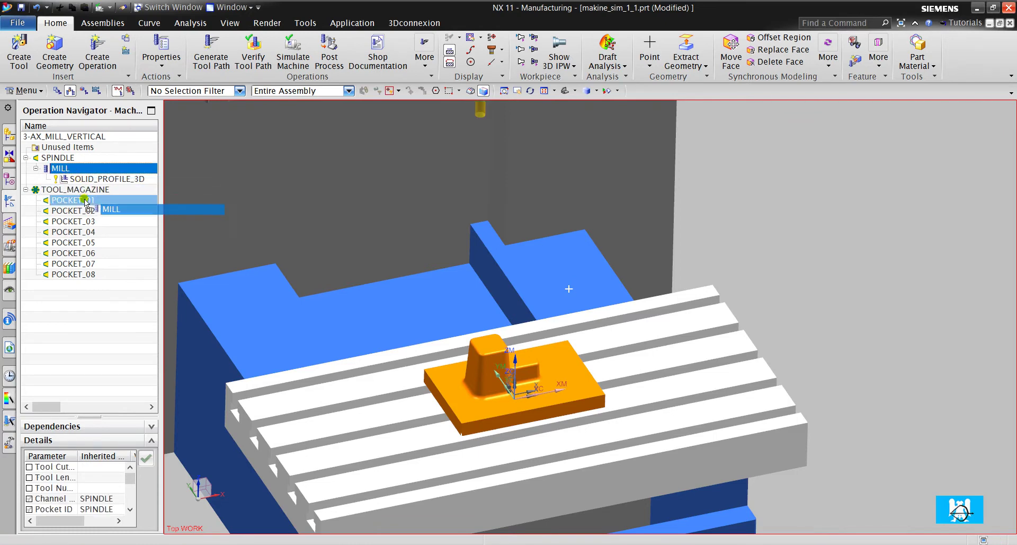
{"action": "scroll", "coordinate": [541, 292], "scroll_direction": "down", "scroll_amount": 3}
{"action": "scroll", "coordinate": [540, 292], "scroll_direction": "down", "scroll_amount": 2}
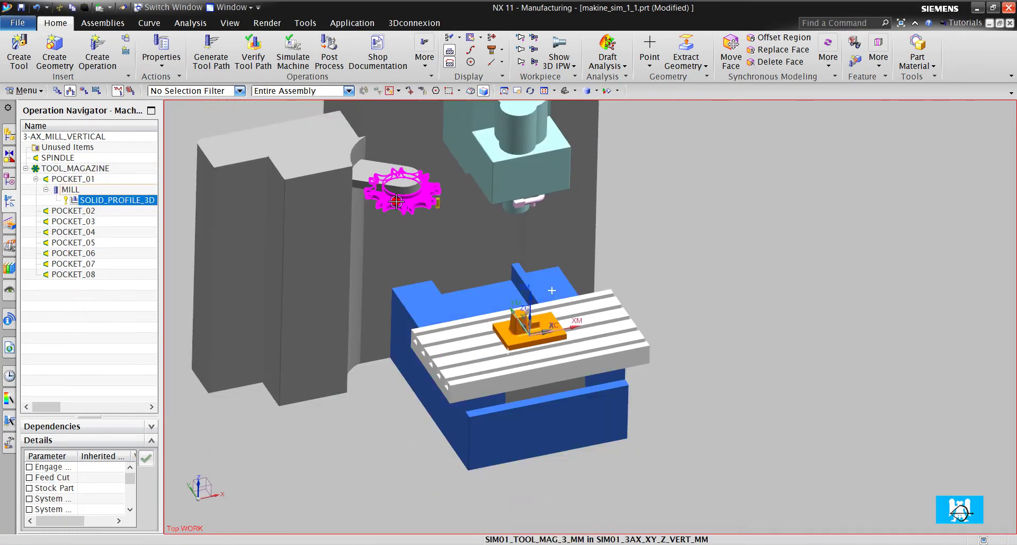
{"action": "left_click", "coordinate": [303, 65]}
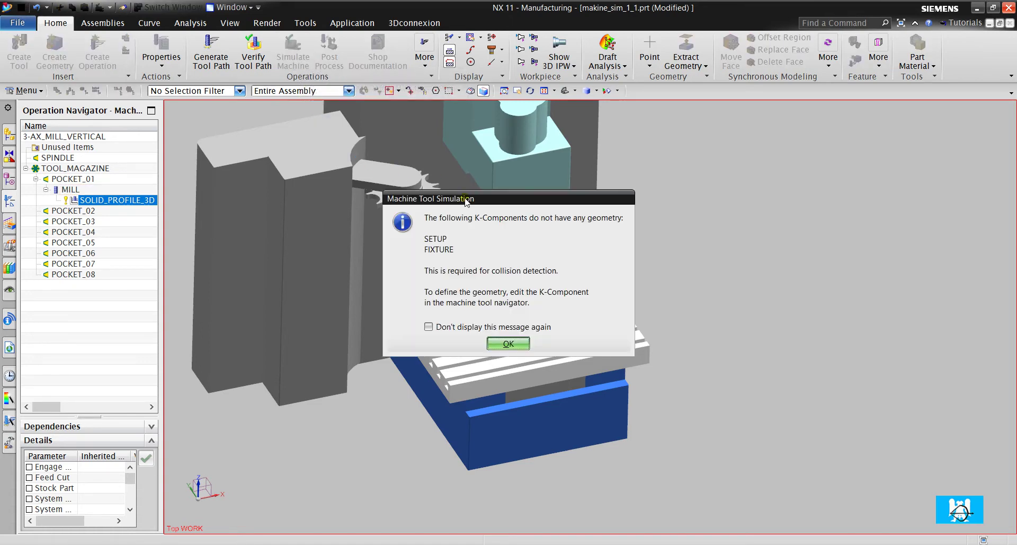
Dismiss the missing-geometry notice, show the NC execution view and play the simulation
{"action": "left_click", "coordinate": [508, 344]}
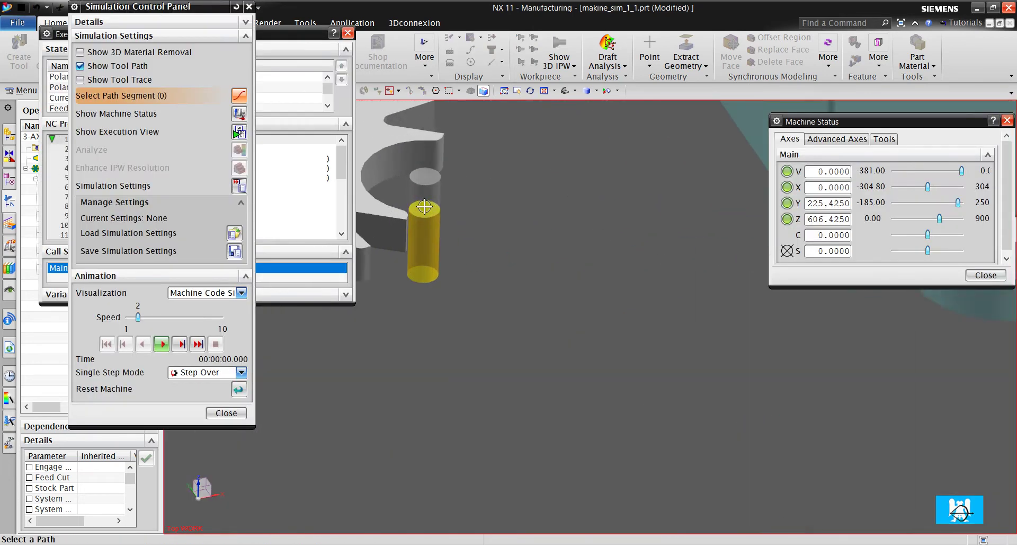
{"action": "scroll", "coordinate": [431, 214], "scroll_direction": "down", "scroll_amount": 1}
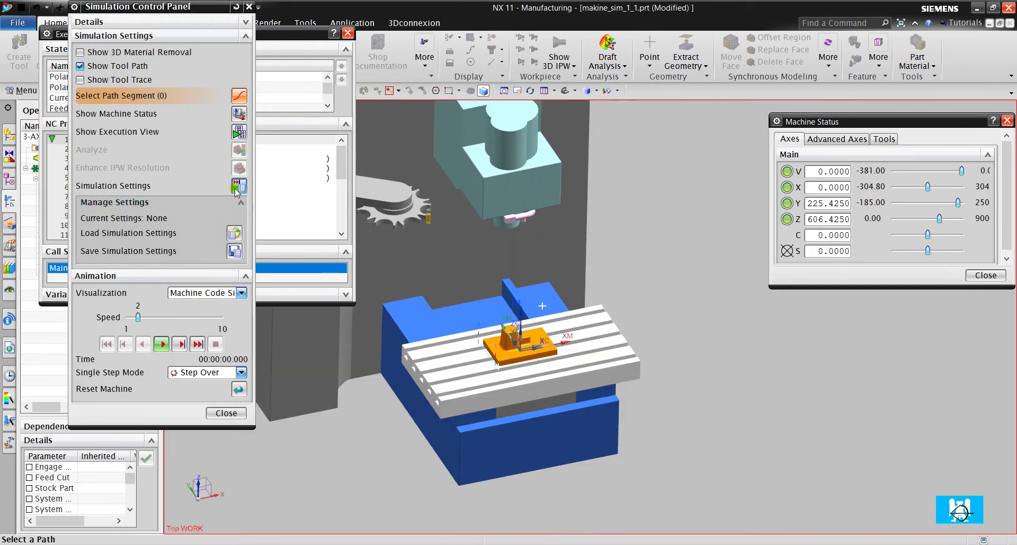
{"action": "left_click", "coordinate": [237, 133]}
{"action": "left_click", "coordinate": [332, 41]}
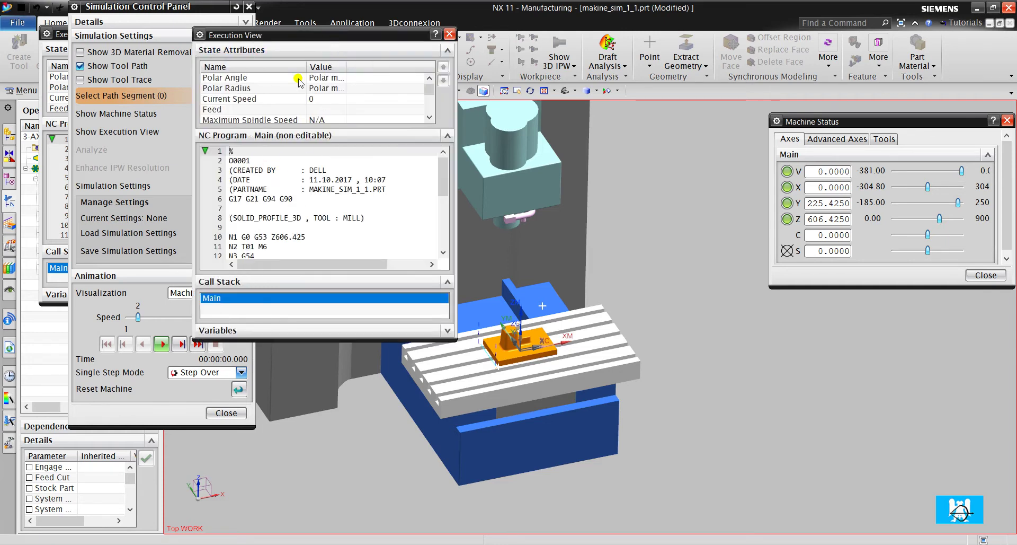
{"action": "left_click", "coordinate": [162, 344]}
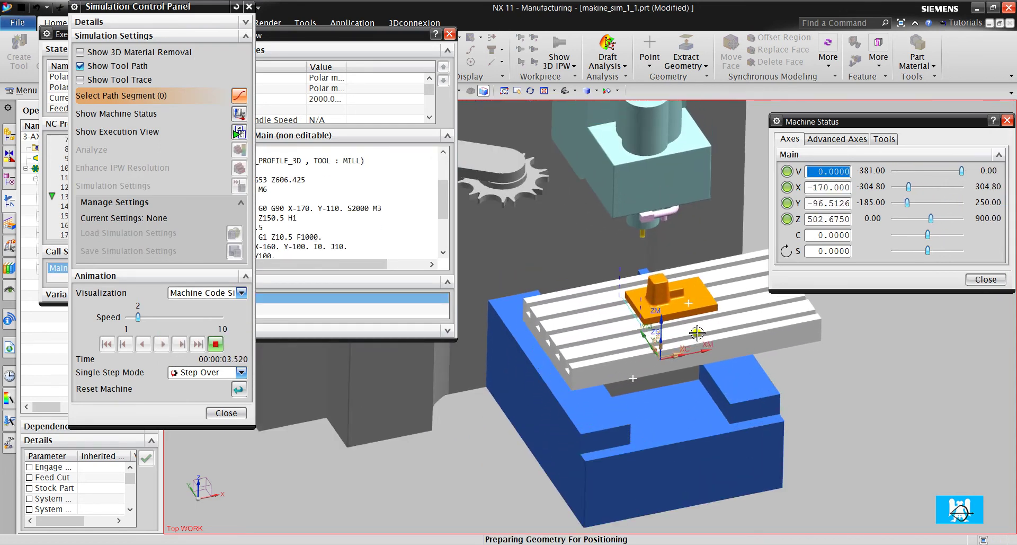
{"action": "scroll", "coordinate": [684, 347], "scroll_direction": "up", "scroll_amount": 5}
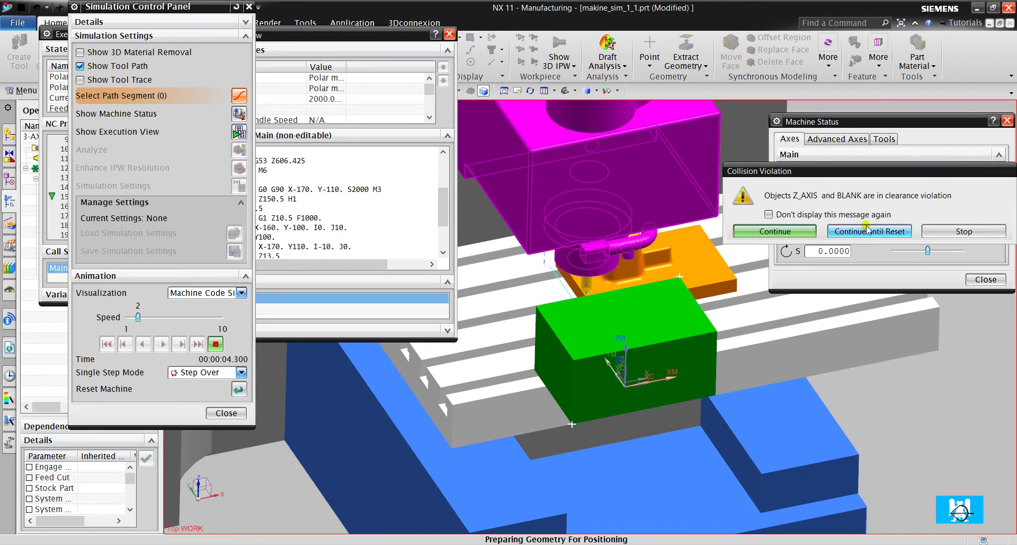
Stop at the Z_AXIS–BLANK collision, inspect it from the front, and close the simulation
{"action": "left_click", "coordinate": [950, 233]}
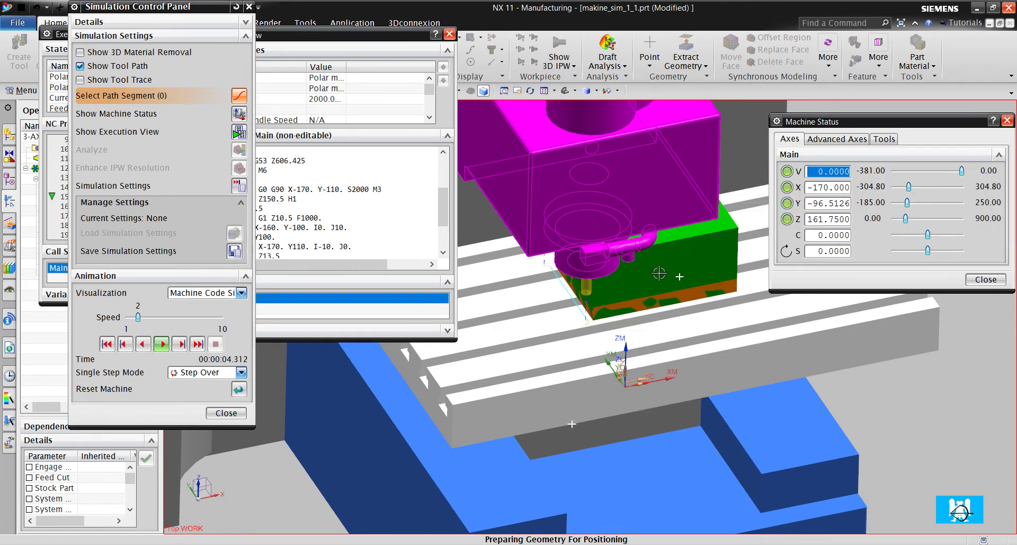
{"action": "middle_click_drag", "start_coordinate": [691, 257], "coordinate": [656, 208]}
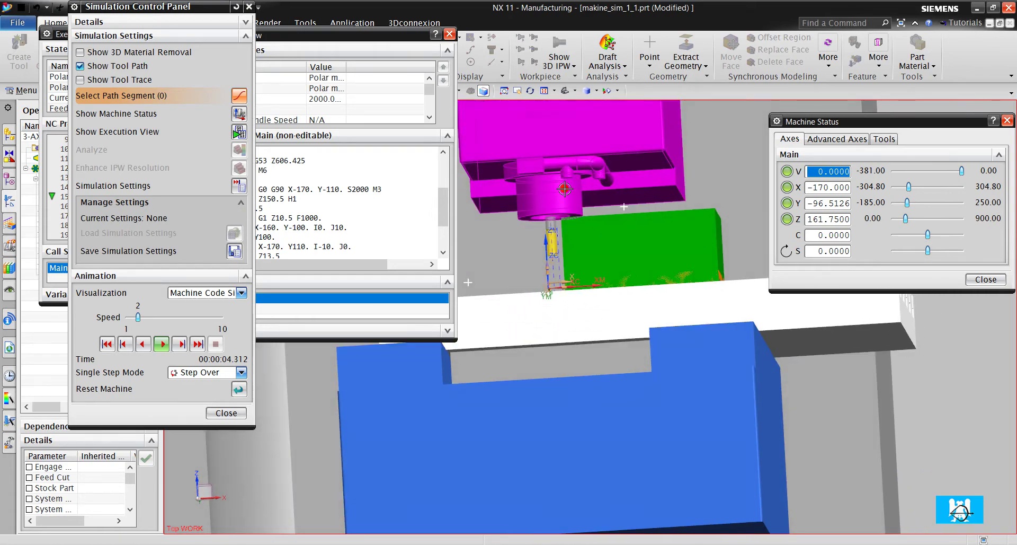
{"action": "scroll", "coordinate": [588, 223], "scroll_direction": "up", "scroll_amount": 3}
{"action": "scroll", "coordinate": [587, 224], "scroll_direction": "up", "scroll_amount": 2}
{"action": "scroll", "coordinate": [588, 224], "scroll_direction": "down", "scroll_amount": 3}
{"action": "scroll", "coordinate": [587, 224], "scroll_direction": "down", "scroll_amount": 2}
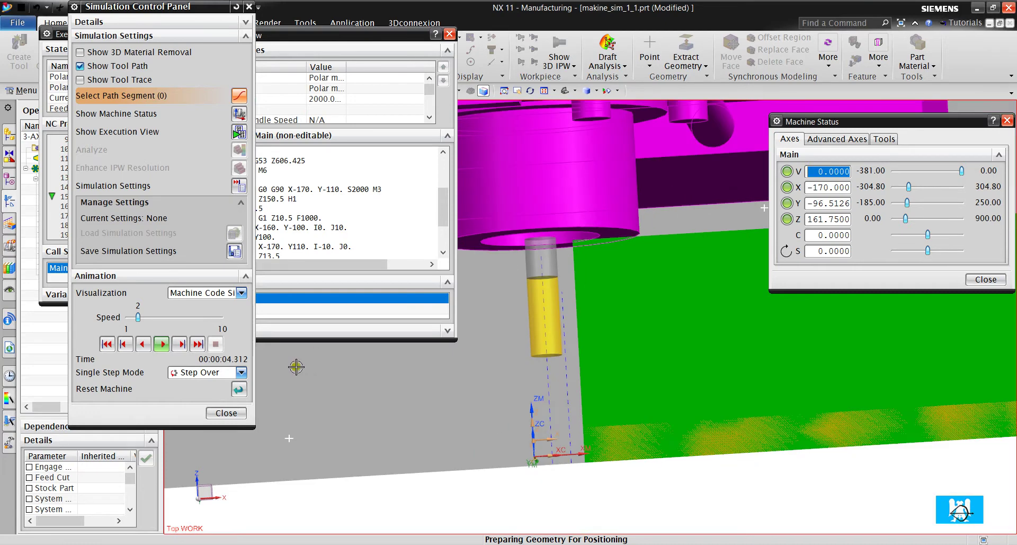
{"action": "left_click", "coordinate": [226, 412]}
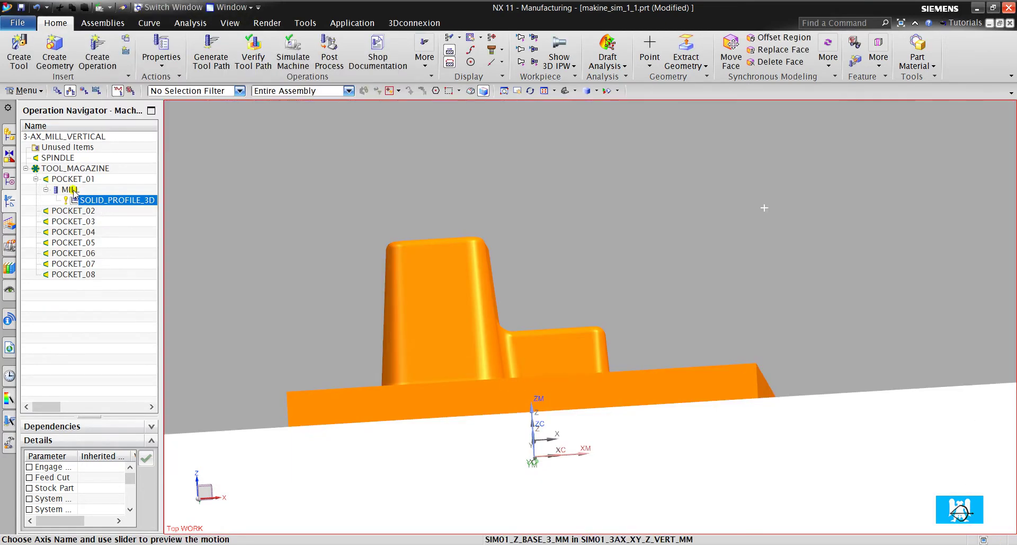
Set the MILL tool's length to 120
{"action": "double_click", "coordinate": [70, 189]}
{"action": "left_click", "coordinate": [210, 189]}
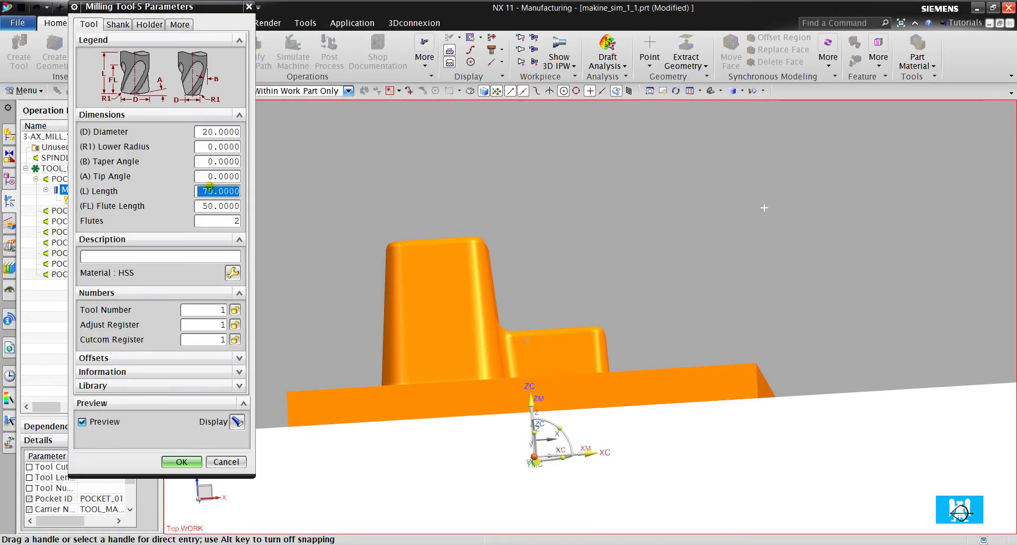
{"action": "type", "text": "120"}
{"action": "key", "text": "Return"}
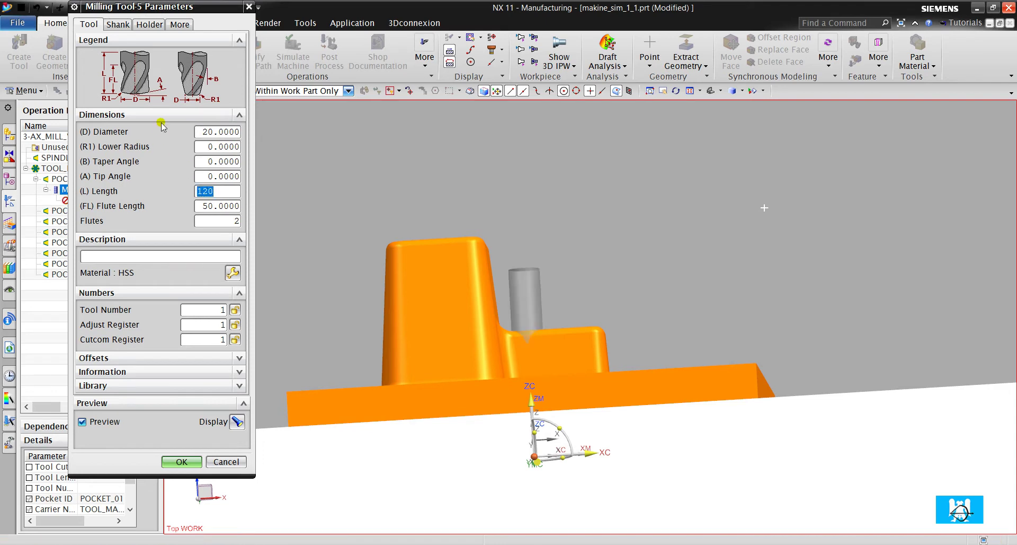
Add a holder step with lower diameter 60, length 30, upper diameter 60, and accept
{"action": "left_click", "coordinate": [150, 24]}
{"action": "left_click", "coordinate": [218, 72]}
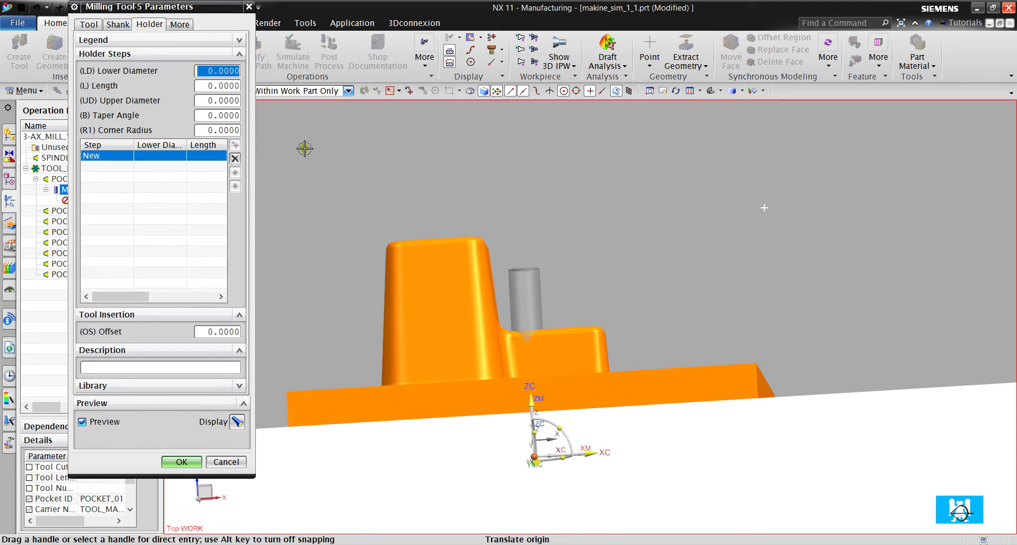
{"action": "type", "text": "60"}
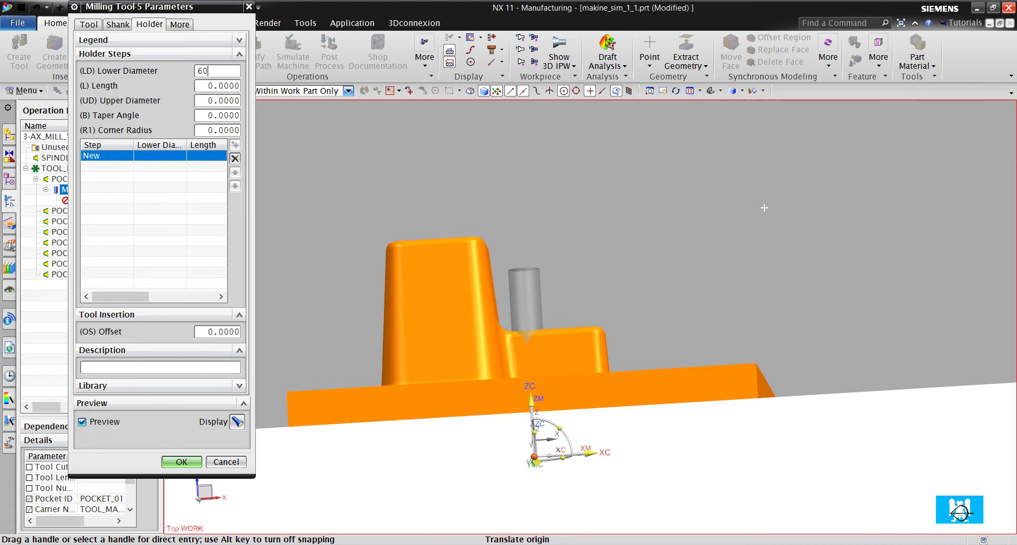
{"action": "key", "text": "Tab"}
{"action": "type", "text": "30"}
{"action": "key", "text": "Tab"}
{"action": "type", "text": "60"}
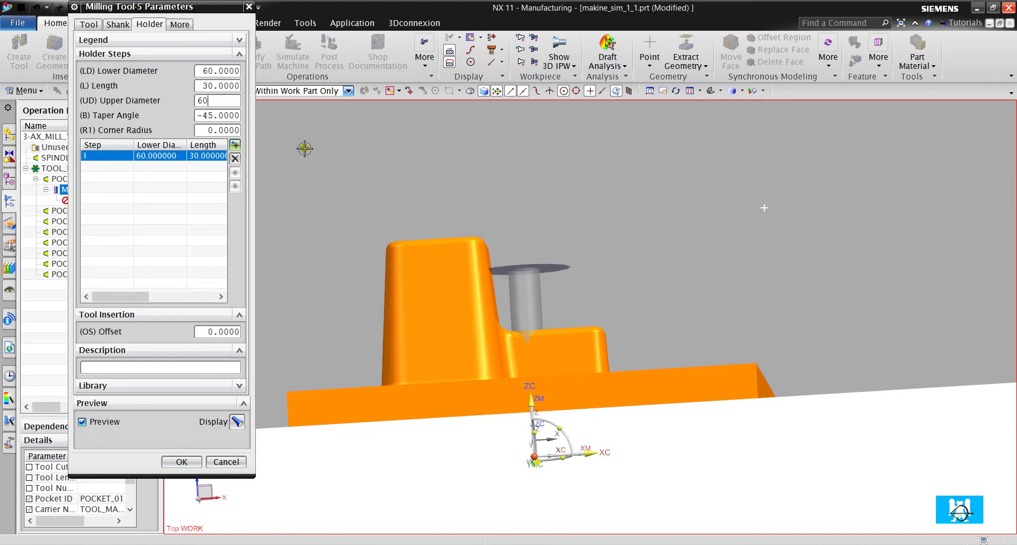
{"action": "key", "text": "Tab"}
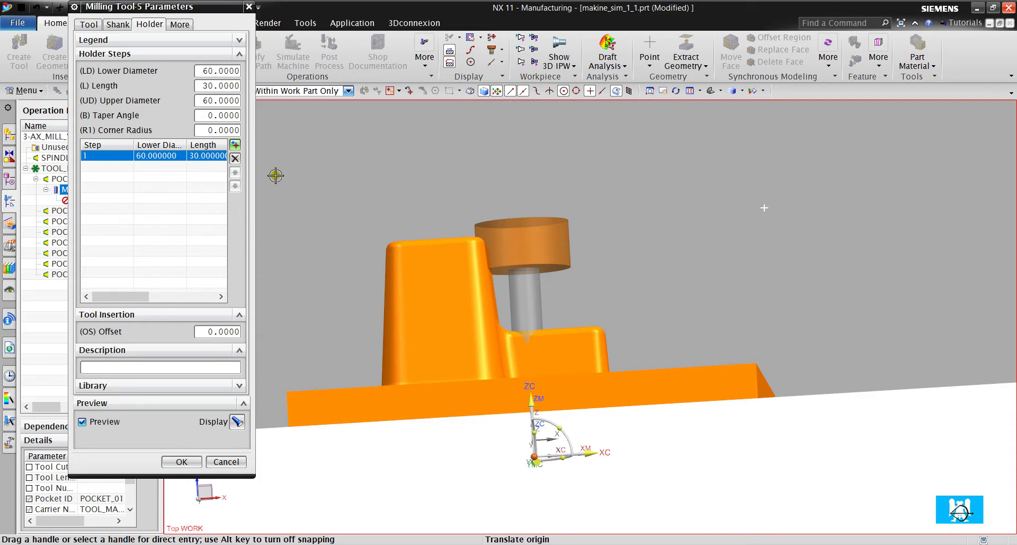
{"action": "left_click", "coordinate": [194, 462]}
{"action": "left_click", "coordinate": [127, 200]}
Regenerate the SOLID_PROFILE_3D tool path and acknowledge the missing K-Component geometry warning
{"action": "right_click", "coordinate": [127, 199]}
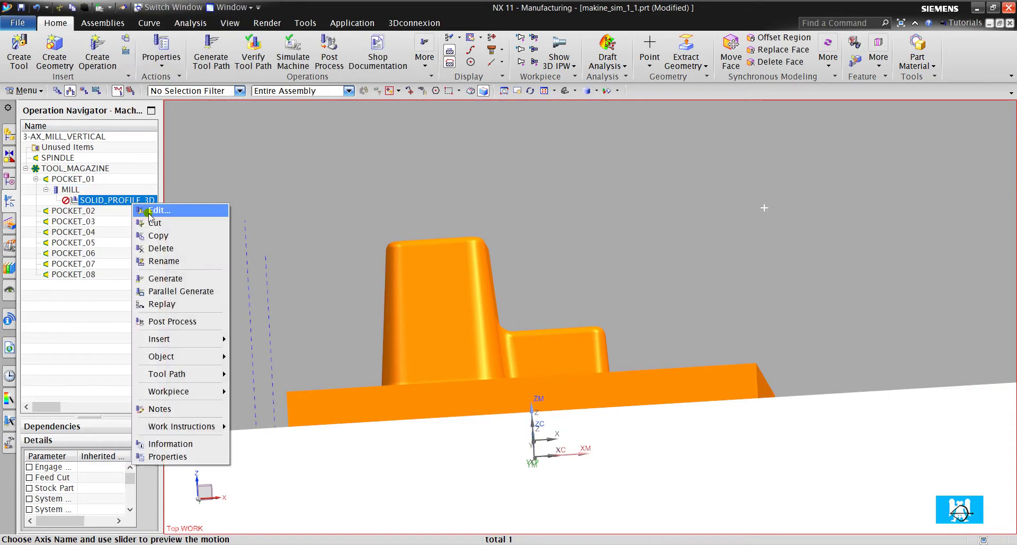
{"action": "left_click", "coordinate": [168, 278]}
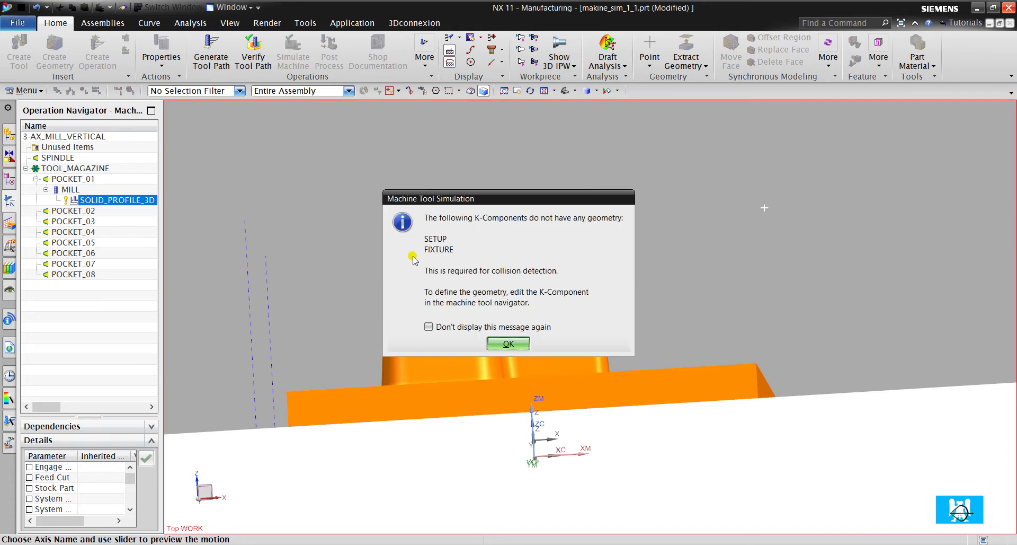
{"action": "left_click", "coordinate": [507, 340]}
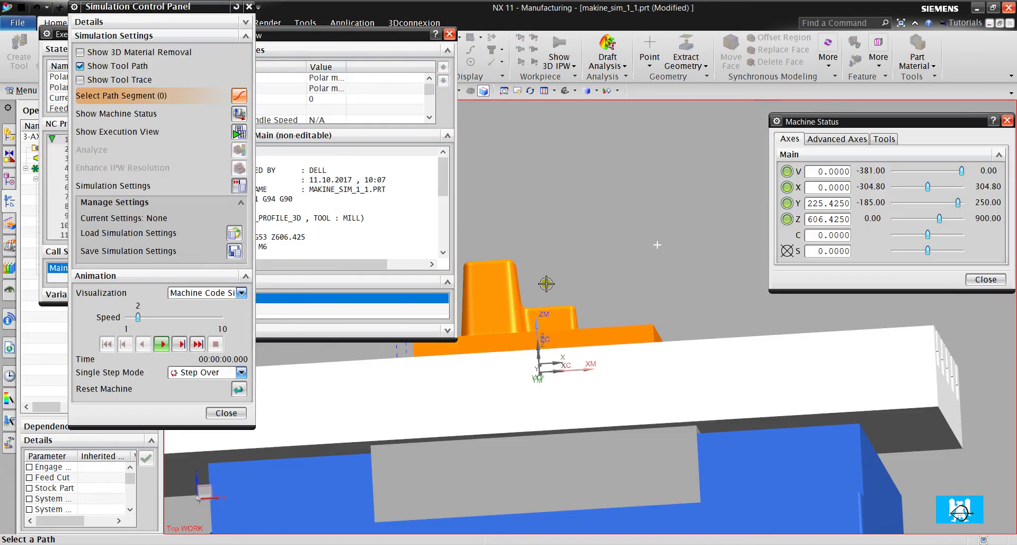
{"action": "middle_click_drag", "start_coordinate": [494, 276], "coordinate": [502, 322]}
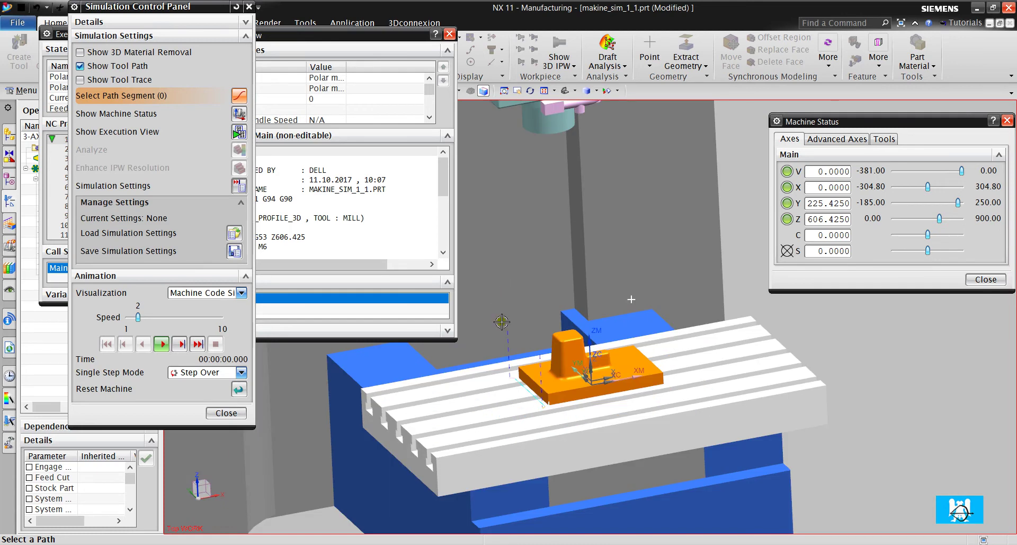
Play the simulation past the holder collision and clearance violation, then finish the session
{"action": "left_click", "coordinate": [163, 344]}
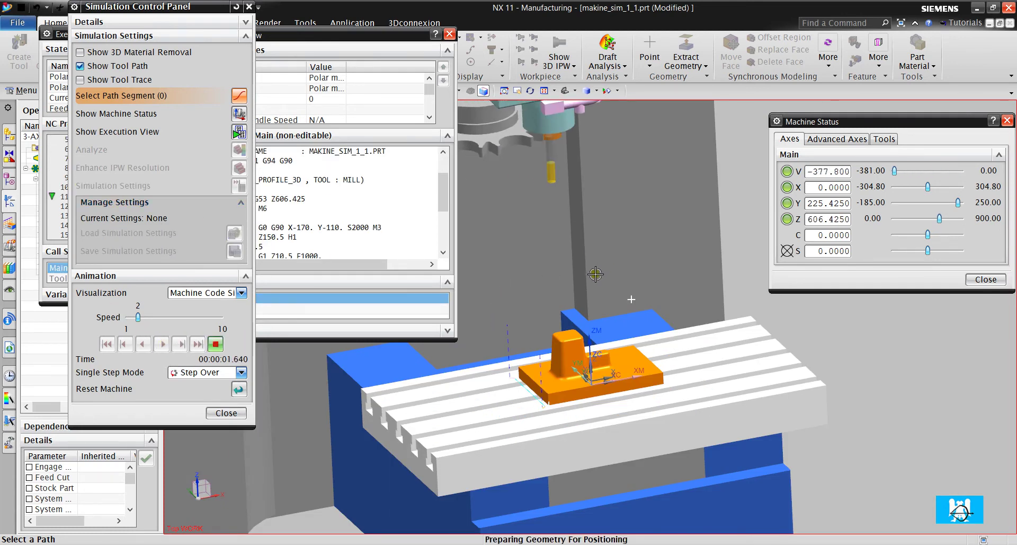
{"action": "scroll", "coordinate": [586, 327], "scroll_direction": "up", "scroll_amount": 3}
{"action": "scroll", "coordinate": [586, 318], "scroll_direction": "up", "scroll_amount": 3}
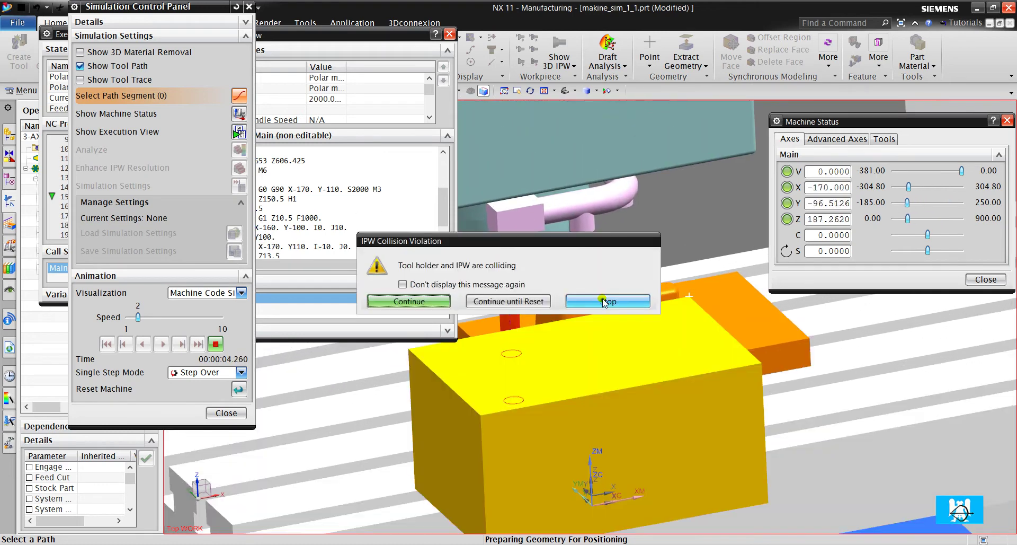
{"action": "left_click", "coordinate": [509, 302]}
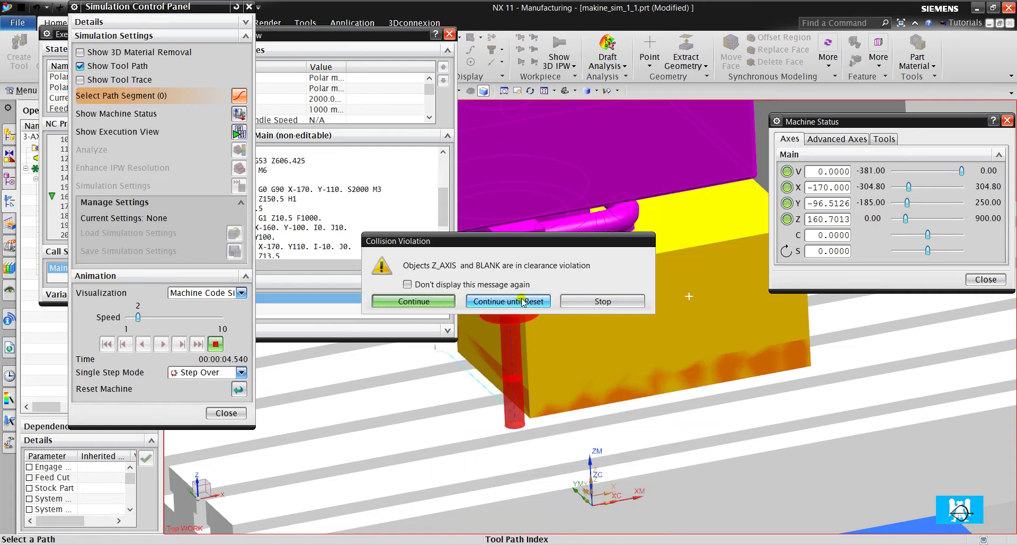
{"action": "left_click", "coordinate": [519, 301]}
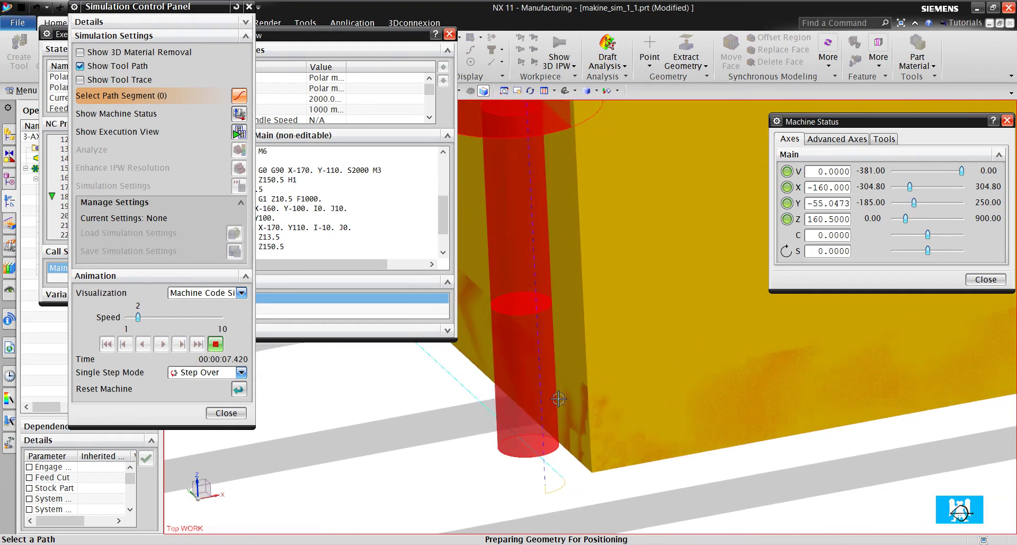
{"action": "scroll", "coordinate": [477, 392], "scroll_direction": "down", "scroll_amount": 3}
{"action": "left_click", "coordinate": [301, 158]}
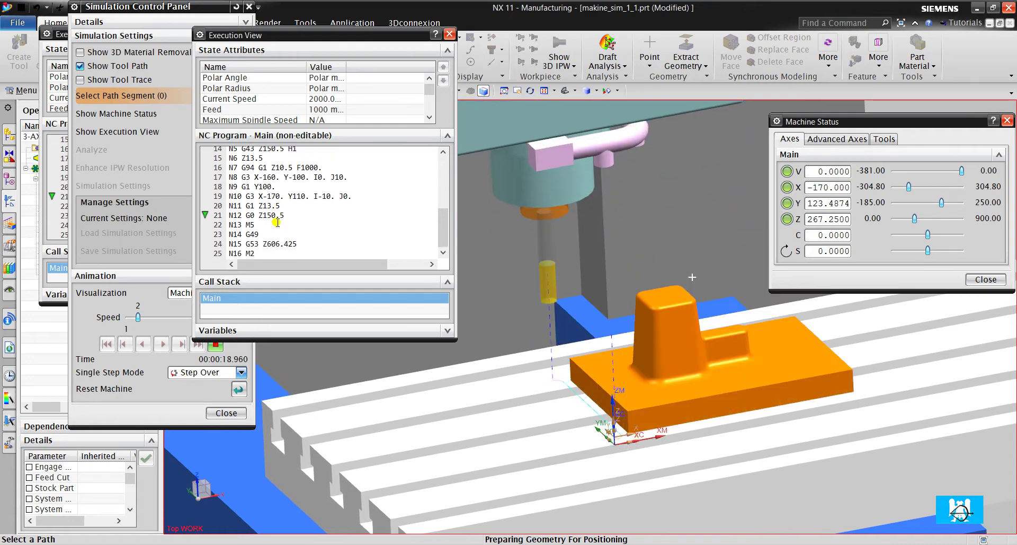
{"action": "left_click", "coordinate": [163, 226]}
Close the simulation and change the MILL tool length from 120 to 160
{"action": "left_click", "coordinate": [226, 413]}
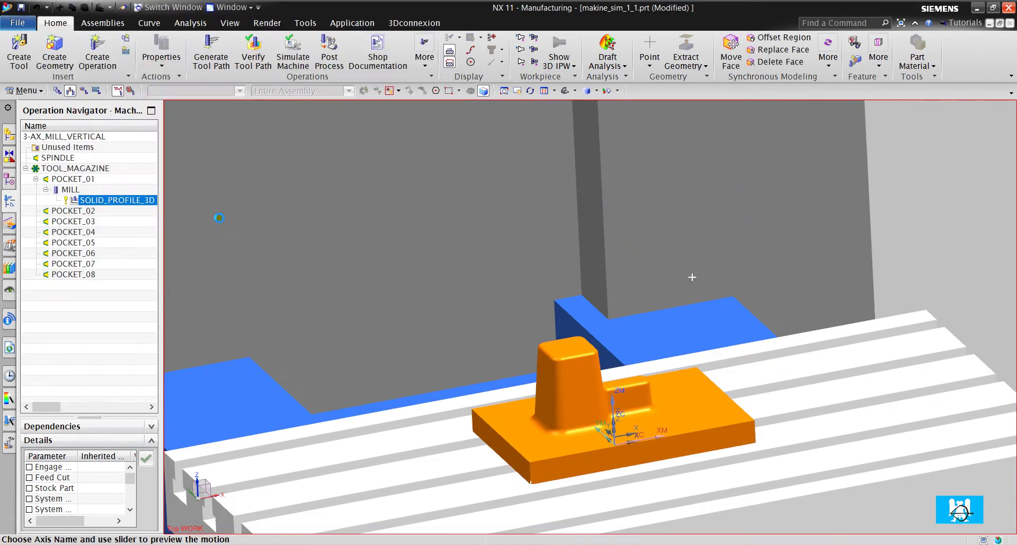
{"action": "double_click", "coordinate": [77, 190]}
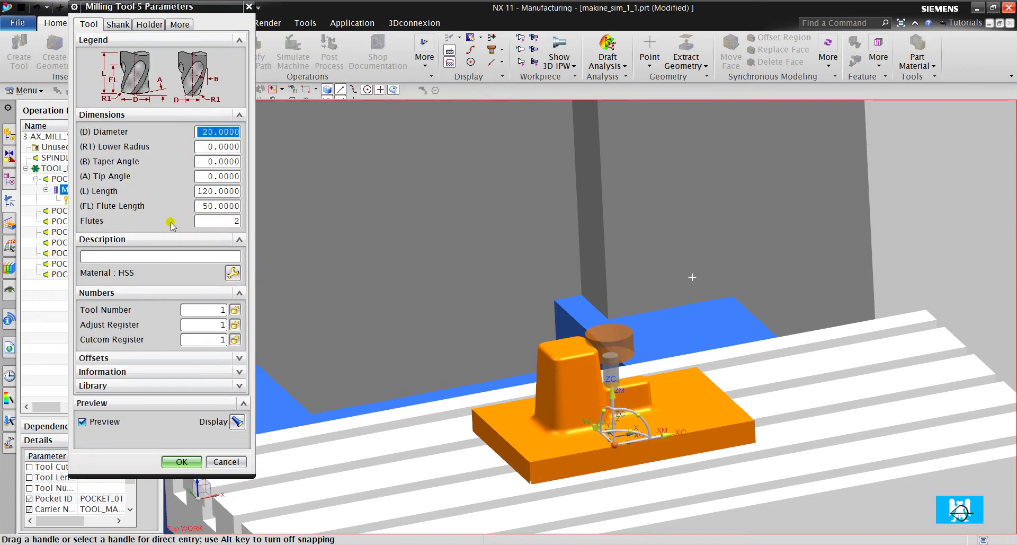
{"action": "left_click", "coordinate": [212, 191]}
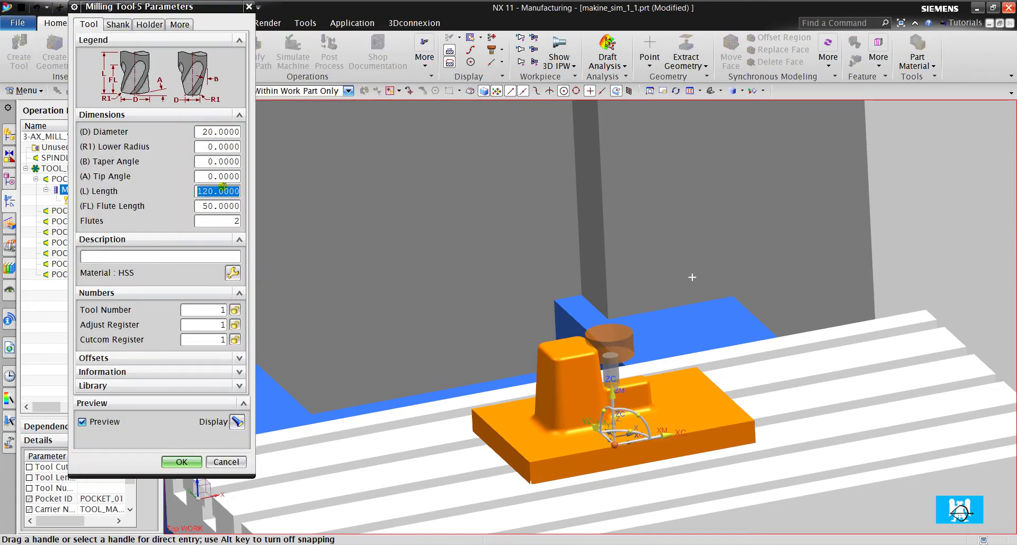
{"action": "type", "text": "16"}
{"action": "type", "text": "0"}
{"action": "key", "text": "Return"}
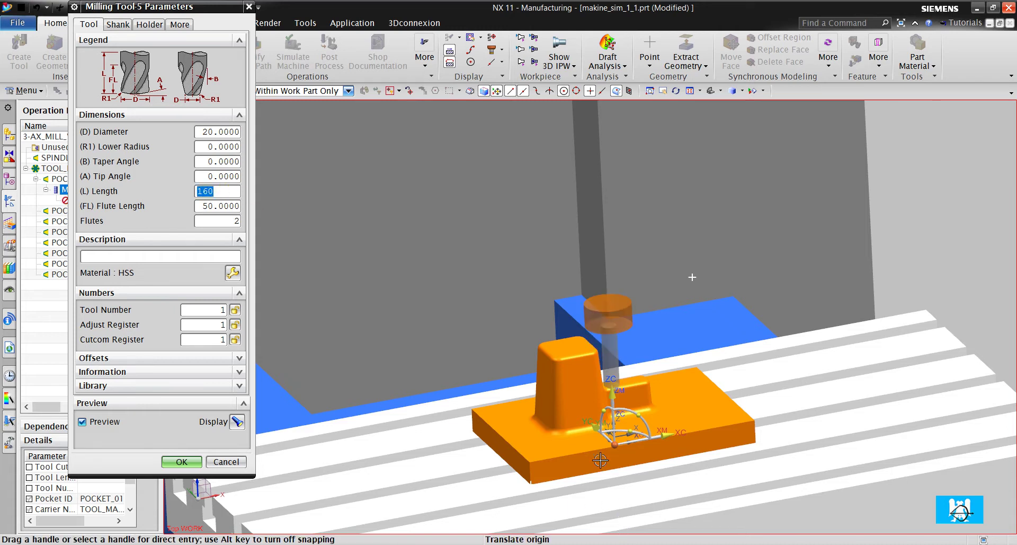
Check the 160-long tool preview against the part and accept the new length
{"action": "scroll", "coordinate": [609, 413], "scroll_direction": "up", "scroll_amount": 2}
{"action": "scroll", "coordinate": [625, 392], "scroll_direction": "up", "scroll_amount": 2}
{"action": "scroll", "coordinate": [576, 444], "scroll_direction": "up", "scroll_amount": 1}
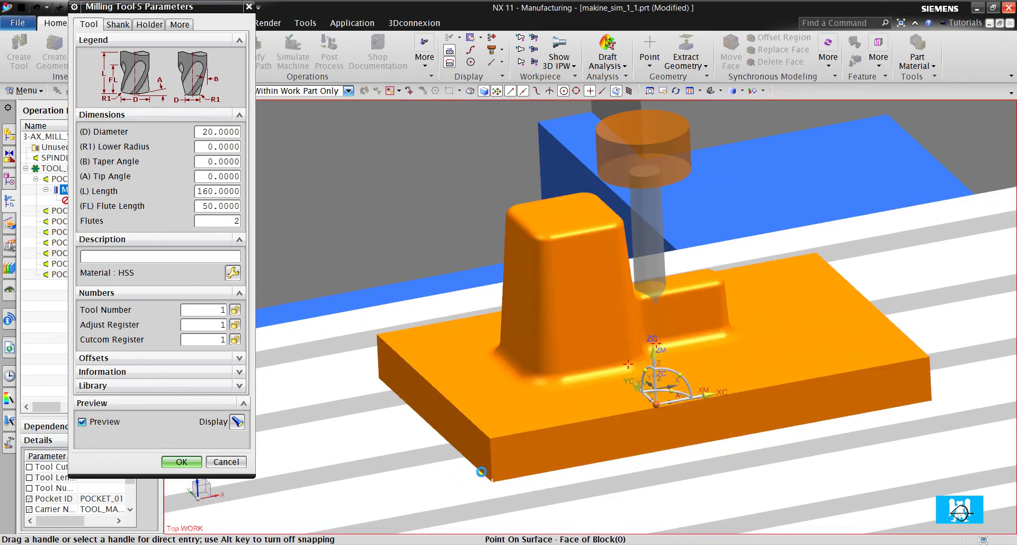
{"action": "left_click", "coordinate": [478, 469]}
{"action": "scroll", "coordinate": [525, 447], "scroll_direction": "down", "scroll_amount": 2}
{"action": "scroll", "coordinate": [503, 314], "scroll_direction": "down", "scroll_amount": 2}
{"action": "scroll", "coordinate": [502, 313], "scroll_direction": "up", "scroll_amount": 2}
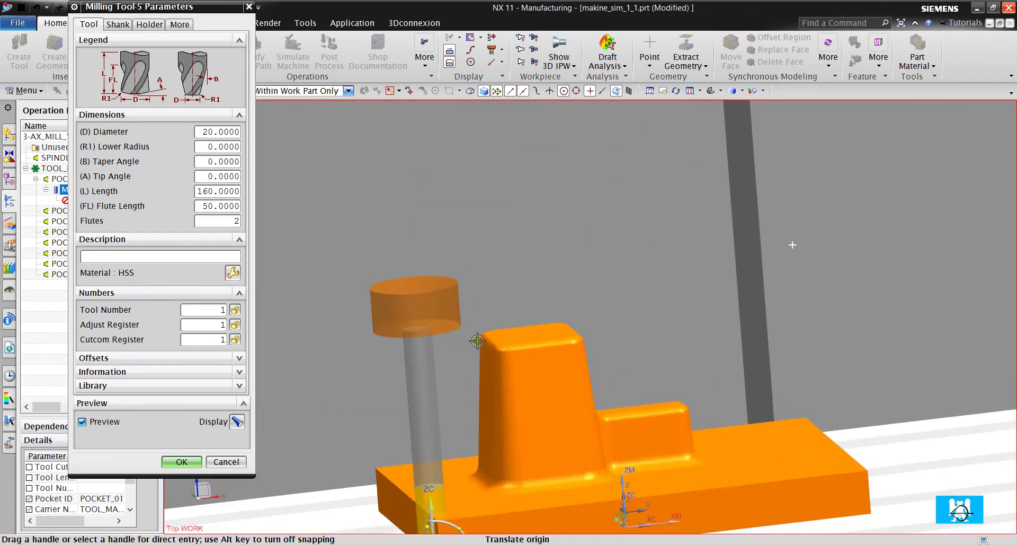
{"action": "middle_click_drag", "start_coordinate": [503, 318], "coordinate": [477, 329]}
{"action": "scroll", "coordinate": [477, 329], "scroll_direction": "up", "scroll_amount": 2}
{"action": "left_click", "coordinate": [181, 462]}
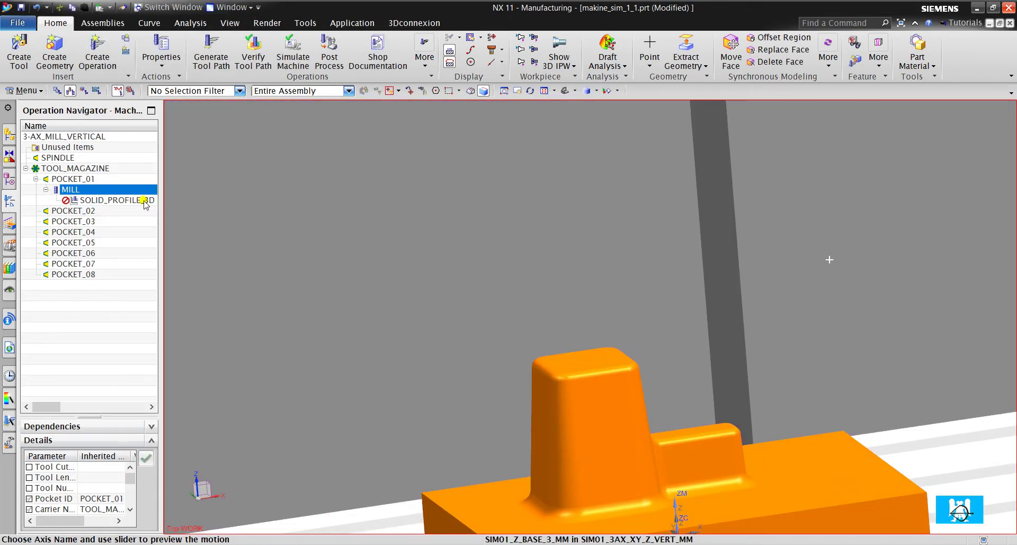
Regenerate SOLID_PROFILE_3D, acknowledge the missing-geometry warning and restart the machine code simulation
{"action": "right_click", "coordinate": [144, 201]}
{"action": "left_click", "coordinate": [176, 276]}
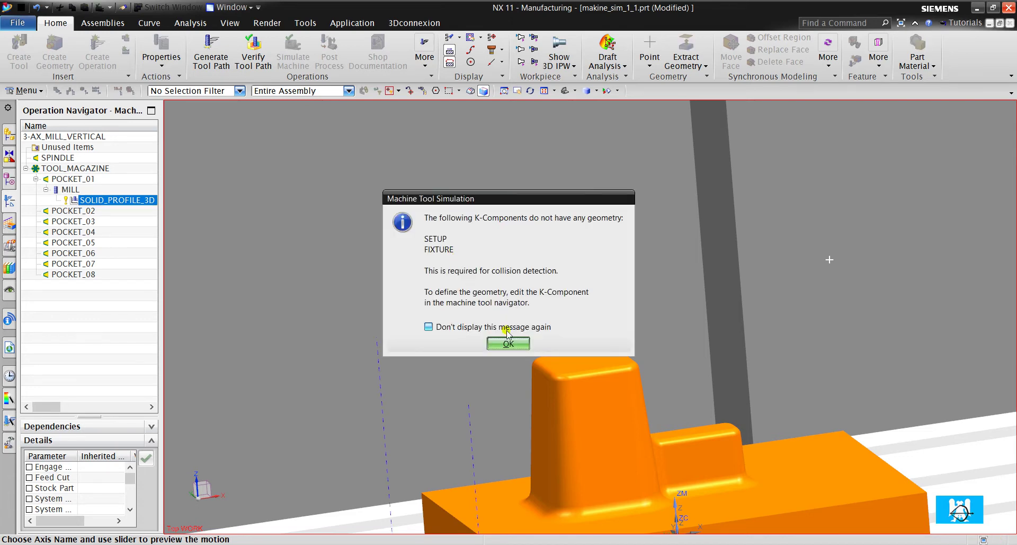
{"action": "left_click", "coordinate": [505, 345]}
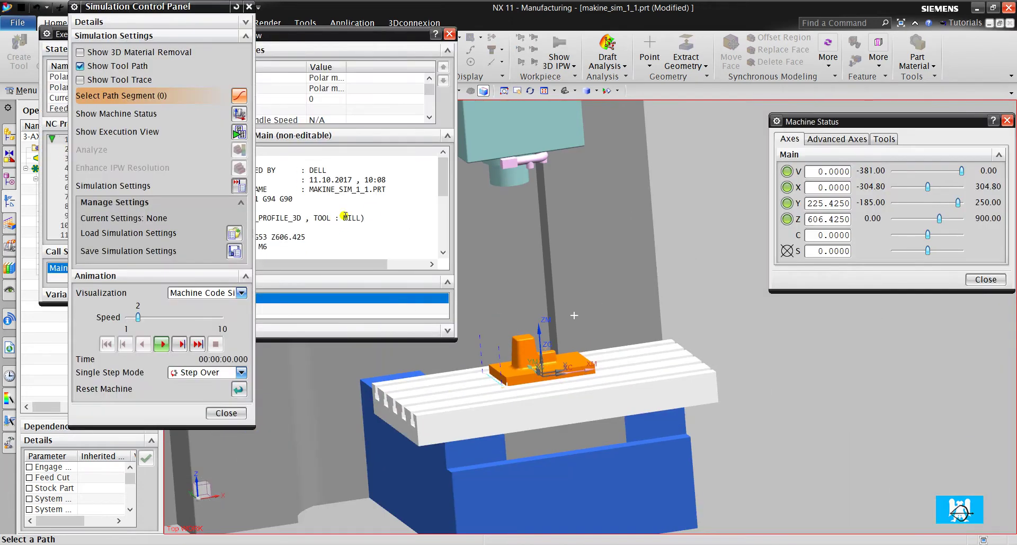
{"action": "left_click", "coordinate": [162, 344]}
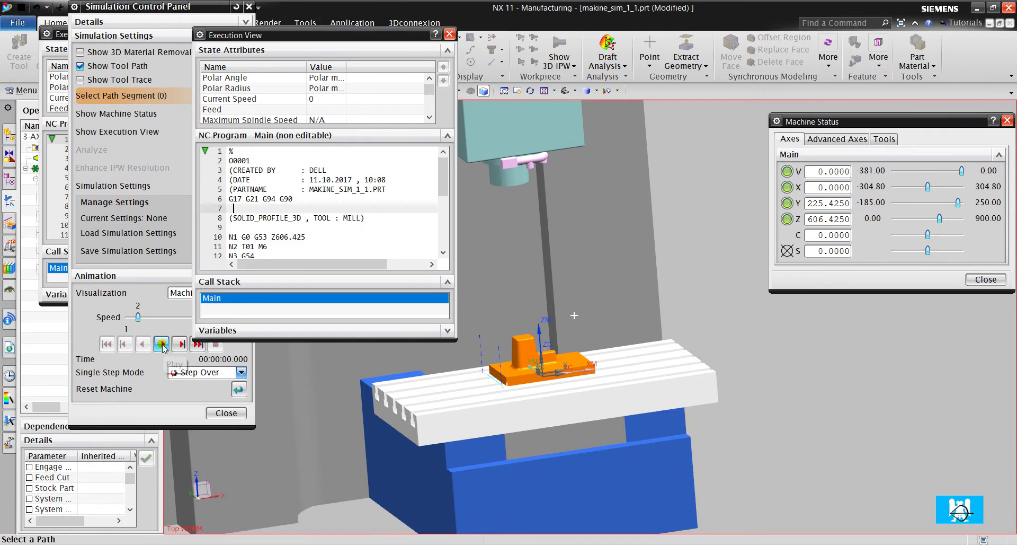
{"action": "left_click", "coordinate": [417, 216]}
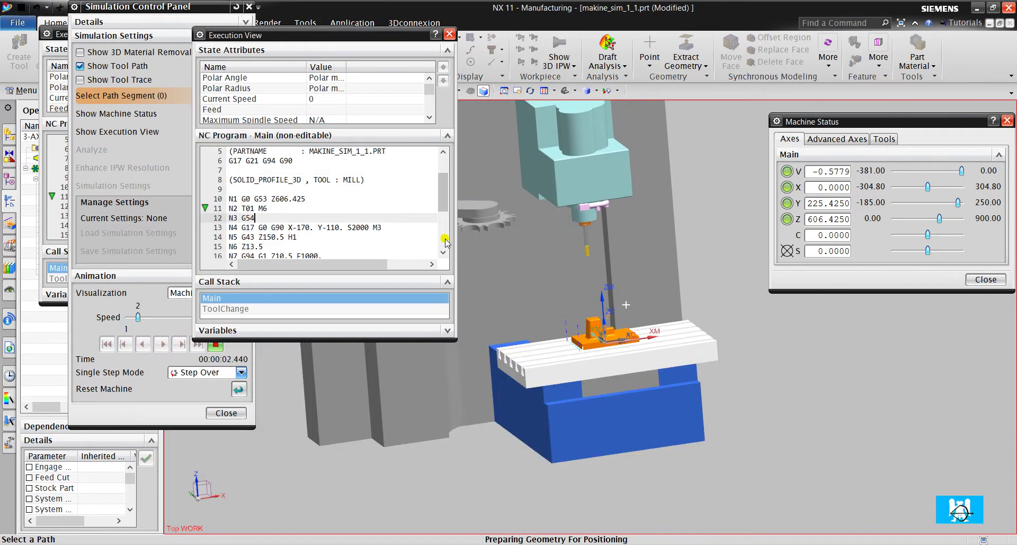
Follow the NC listing as the simulation runs to the final N16 M2 block
{"action": "scroll", "coordinate": [602, 335], "scroll_direction": "down", "scroll_amount": 4}
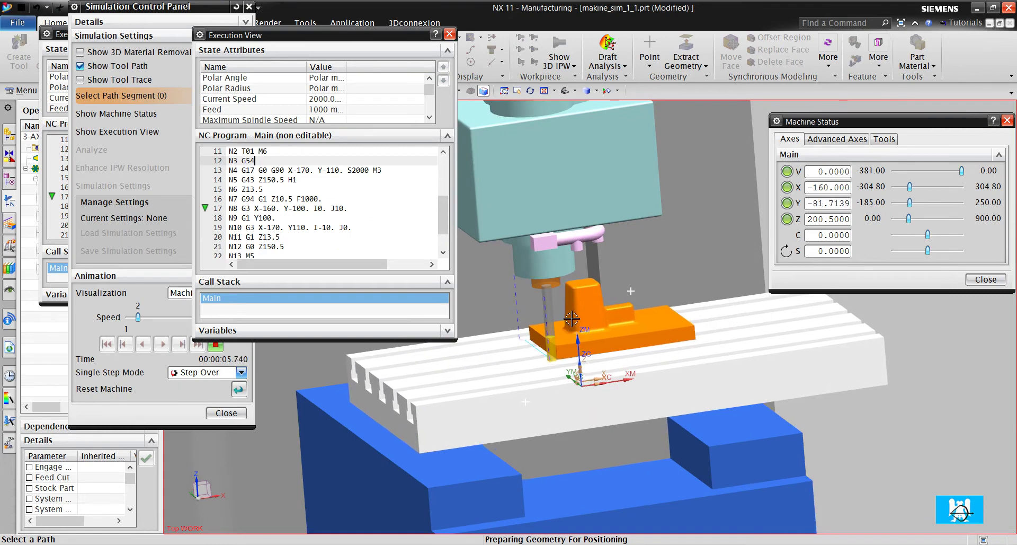
{"action": "scroll", "coordinate": [571, 329], "scroll_direction": "down", "scroll_amount": 2}
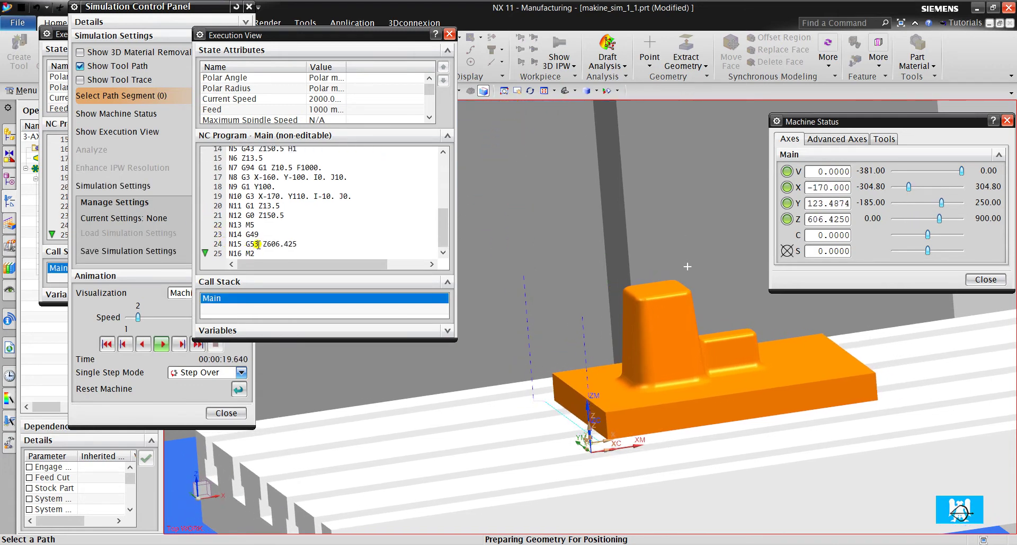
{"action": "scroll", "coordinate": [585, 318], "scroll_direction": "down", "scroll_amount": 5}
{"action": "scroll", "coordinate": [584, 319], "scroll_direction": "up", "scroll_amount": 3}
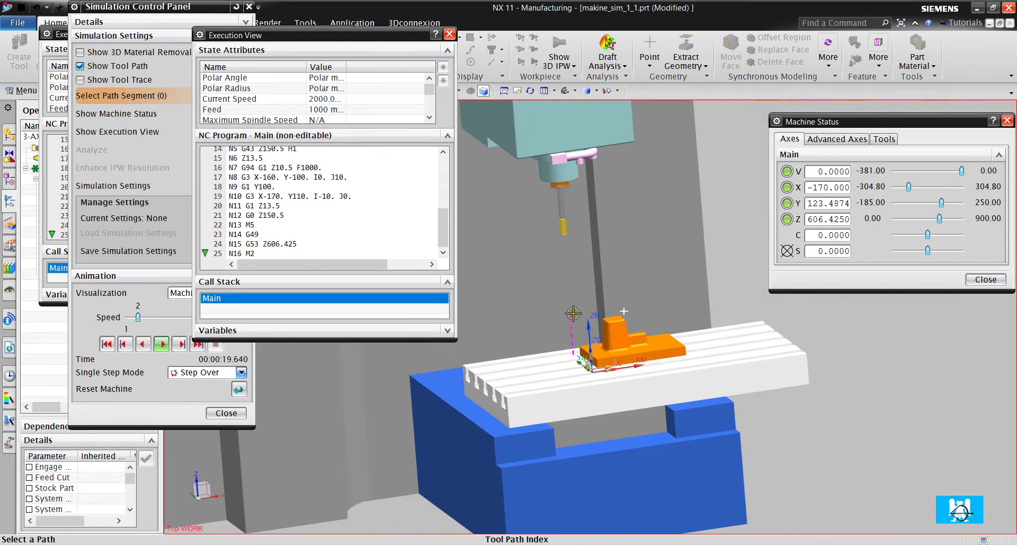
{"action": "scroll", "coordinate": [585, 318], "scroll_direction": "up", "scroll_amount": 2}
{"action": "scroll", "coordinate": [584, 318], "scroll_direction": "up", "scroll_amount": 2}
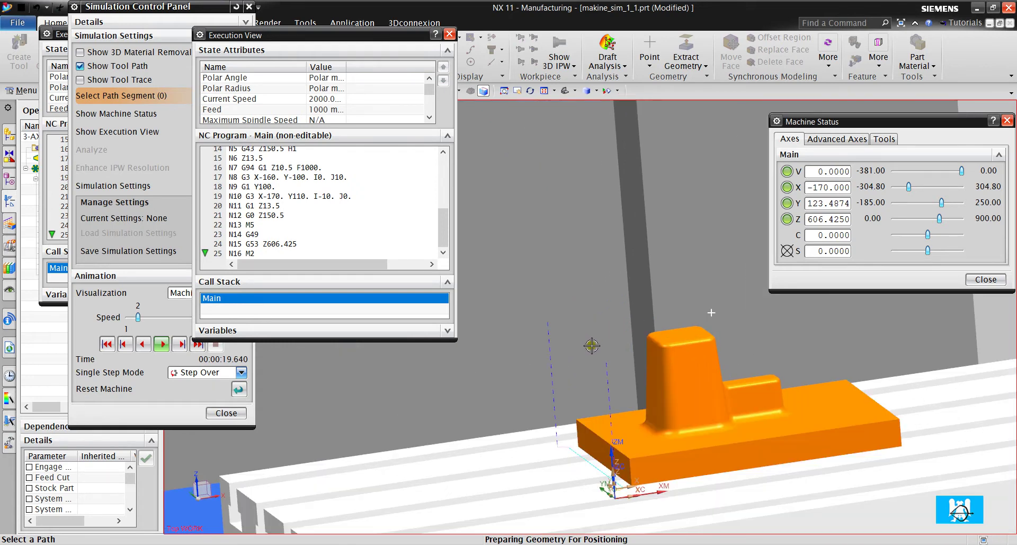
{"action": "scroll", "coordinate": [303, 245], "scroll_direction": "up", "scroll_amount": 2}
{"action": "scroll", "coordinate": [286, 206], "scroll_direction": "up", "scroll_amount": 3}
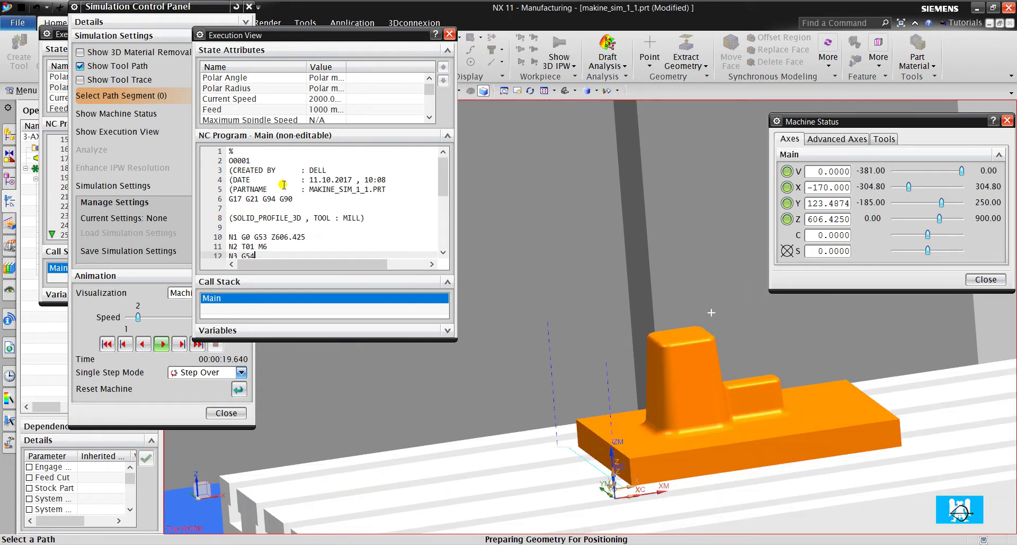
{"action": "scroll", "coordinate": [257, 175], "scroll_direction": "down", "scroll_amount": 4}
{"action": "scroll", "coordinate": [265, 195], "scroll_direction": "up", "scroll_amount": 5}
{"action": "scroll", "coordinate": [640, 247], "scroll_direction": "down", "scroll_amount": 3}
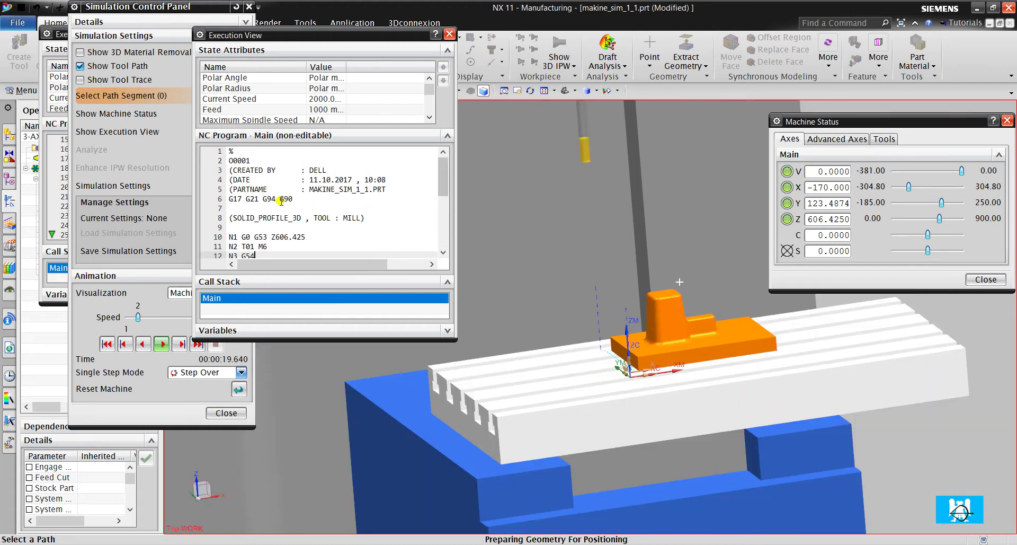
{"action": "scroll", "coordinate": [281, 201], "scroll_direction": "down", "scroll_amount": 2}
{"action": "scroll", "coordinate": [263, 208], "scroll_direction": "down", "scroll_amount": 2}
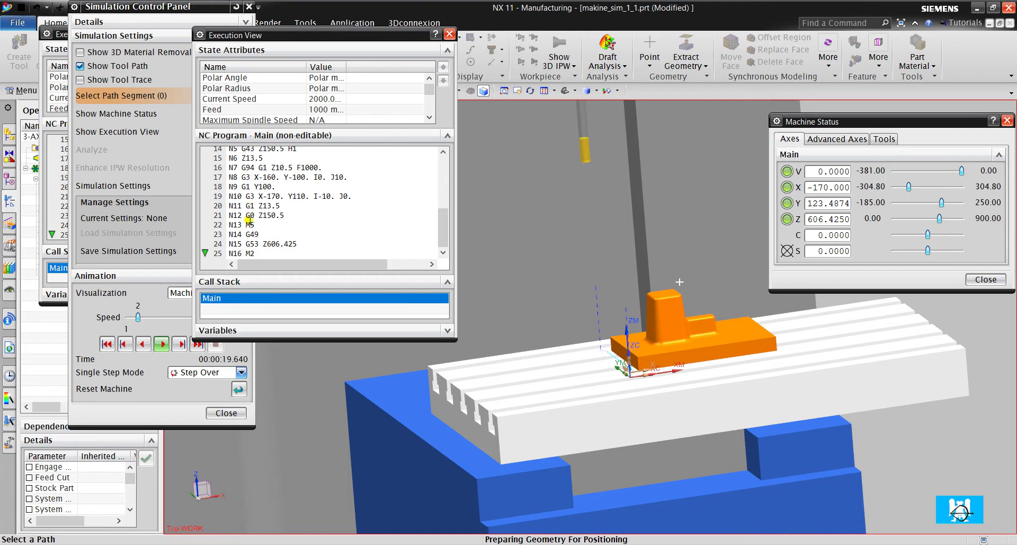
{"action": "scroll", "coordinate": [249, 219], "scroll_direction": "up", "scroll_amount": 4}
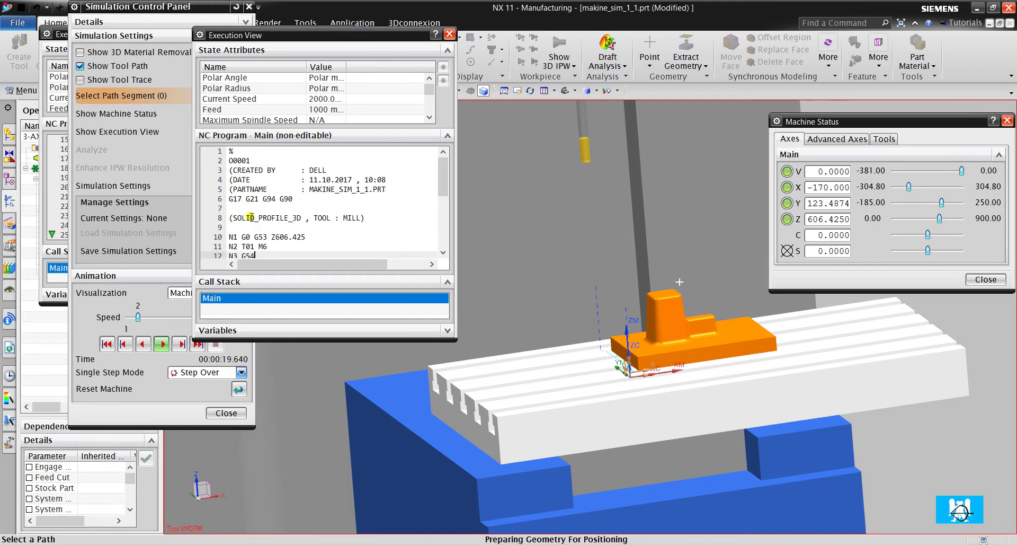
{"action": "scroll", "coordinate": [250, 217], "scroll_direction": "down", "scroll_amount": 4}
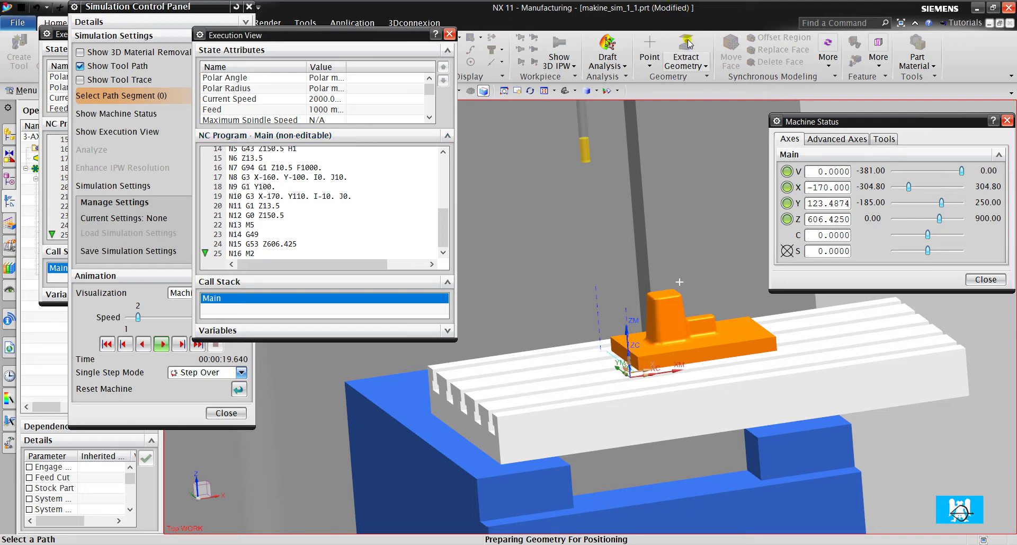
{"action": "left_click_drag", "start_coordinate": [947, 120], "coordinate": [789, 88]}
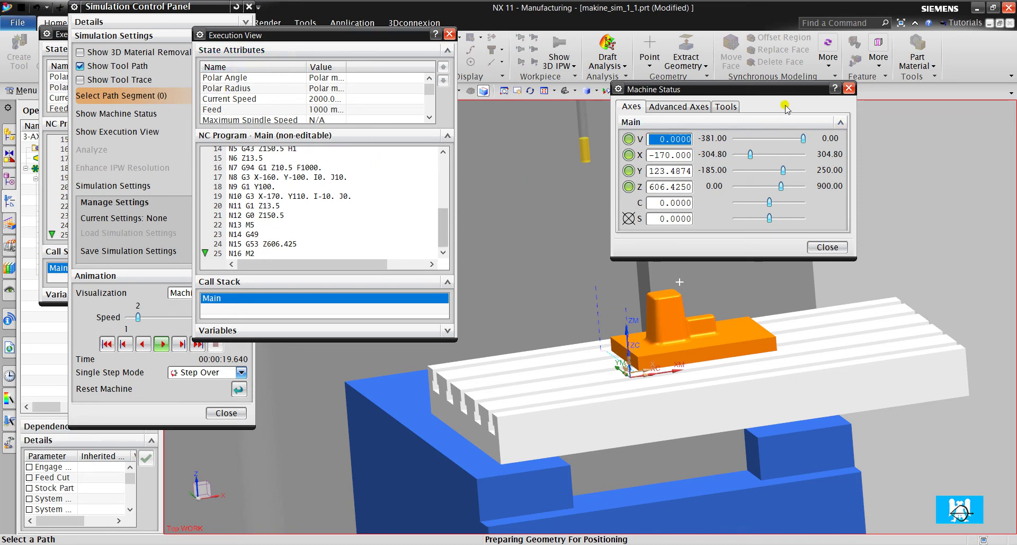
{"action": "left_click_drag", "start_coordinate": [788, 91], "coordinate": [934, 88]}
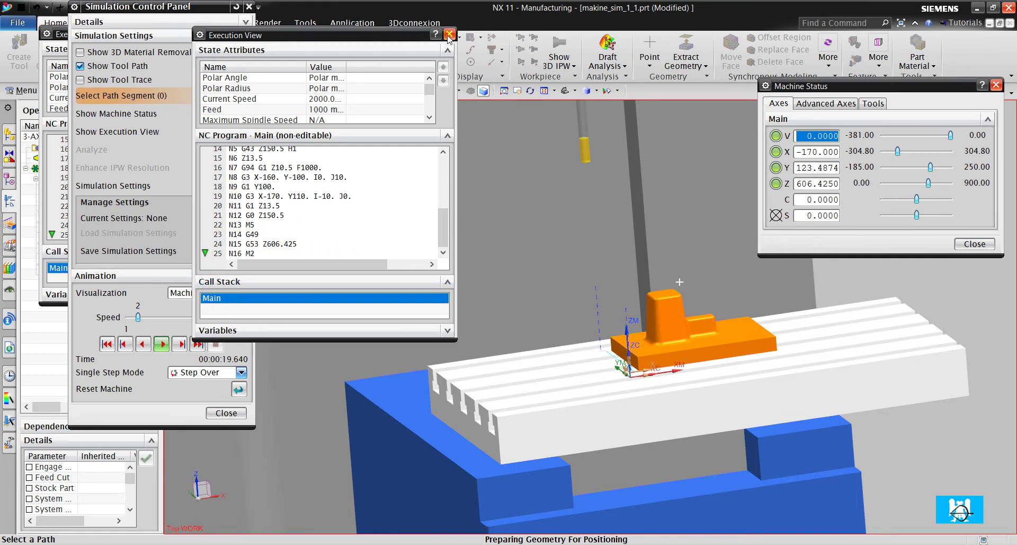
Close the simulation and post-process SOLID_PROFILE_3D with a txt output extension
{"action": "left_click", "coordinate": [226, 413]}
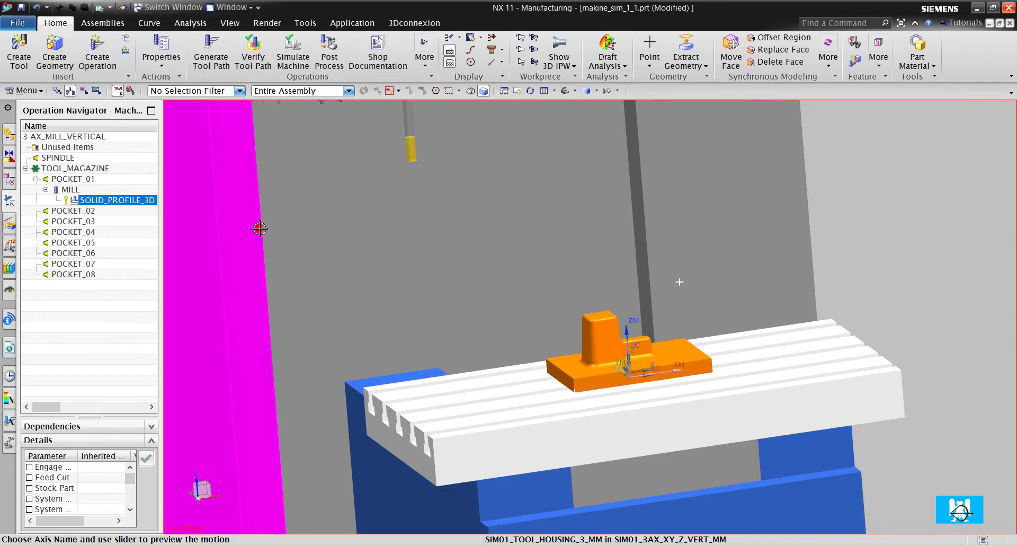
{"action": "right_click", "coordinate": [130, 201]}
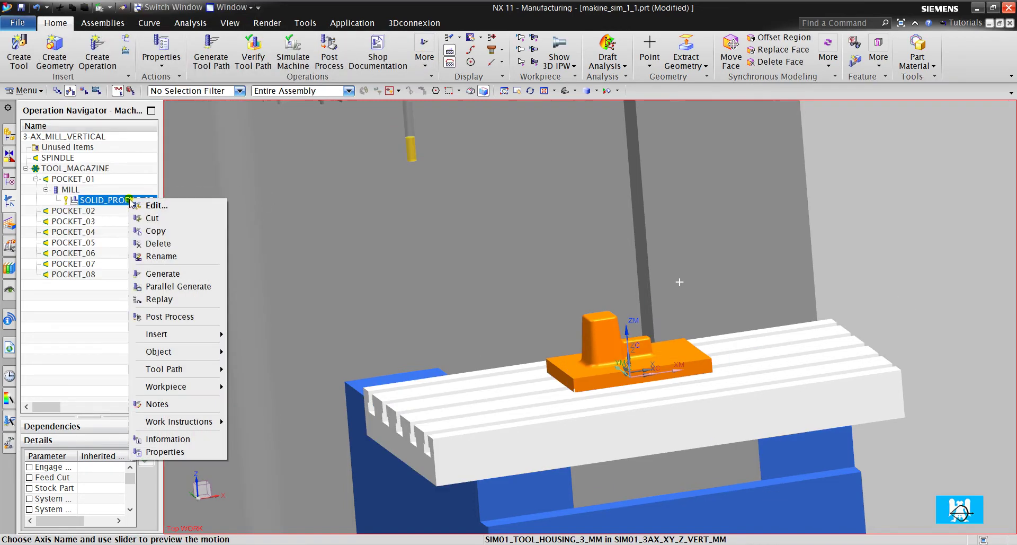
{"action": "left_click", "coordinate": [164, 314]}
{"action": "left_click_drag", "start_coordinate": [246, 167], "coordinate": [200, 167]}
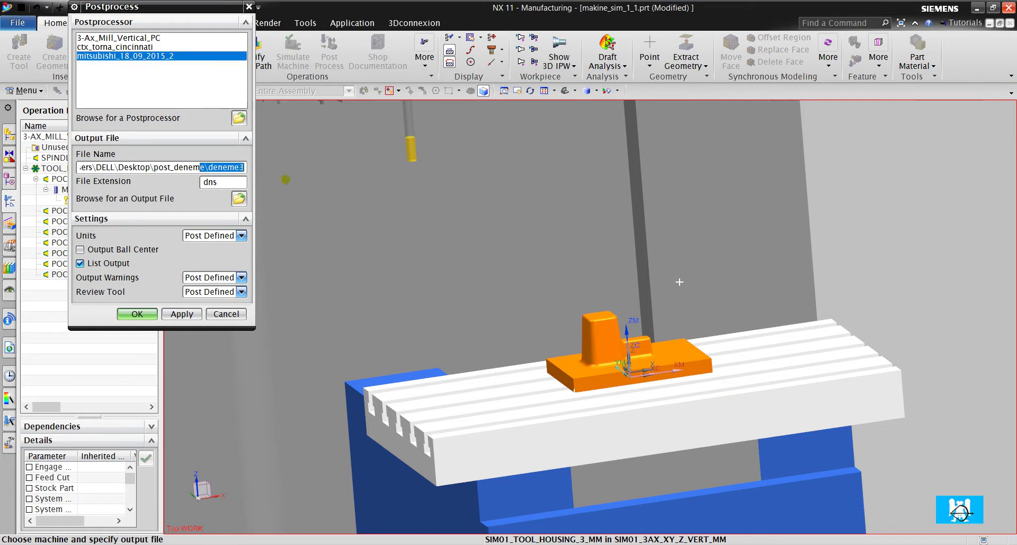
{"action": "left_click", "coordinate": [230, 185]}
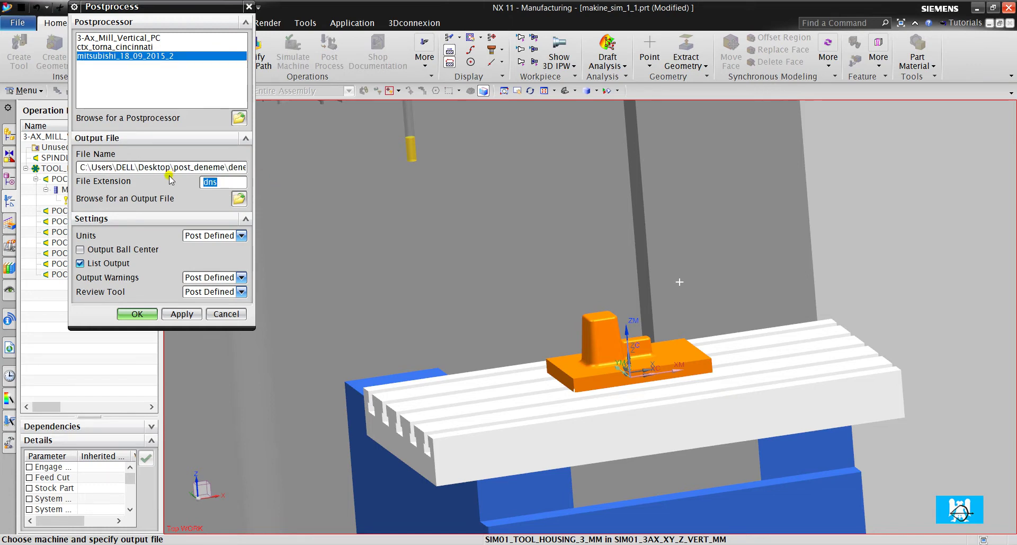
{"action": "type", "text": "txt"}
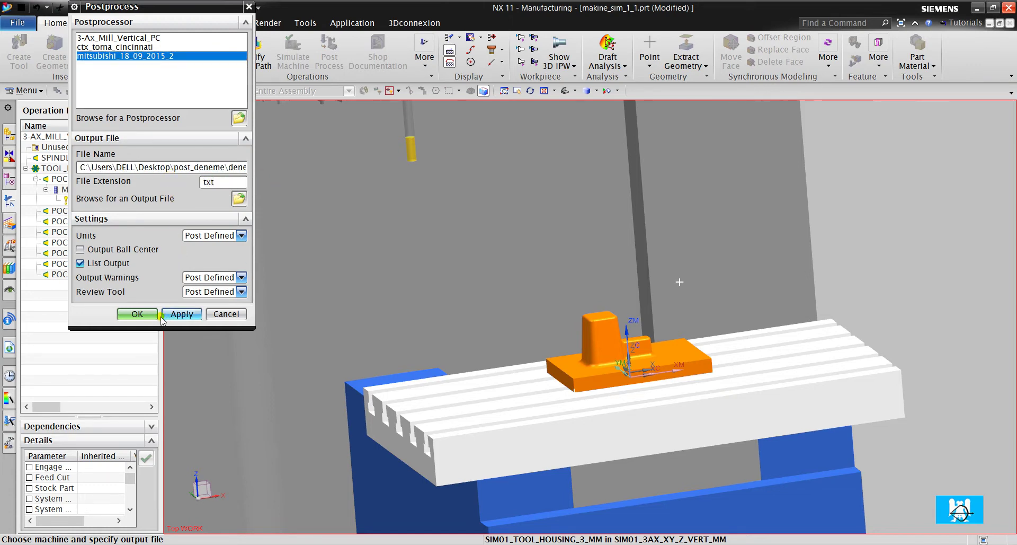
Confirm the post settings, overwrite deneme3.txt, and close the generated NC listing
{"action": "left_click", "coordinate": [147, 316]}
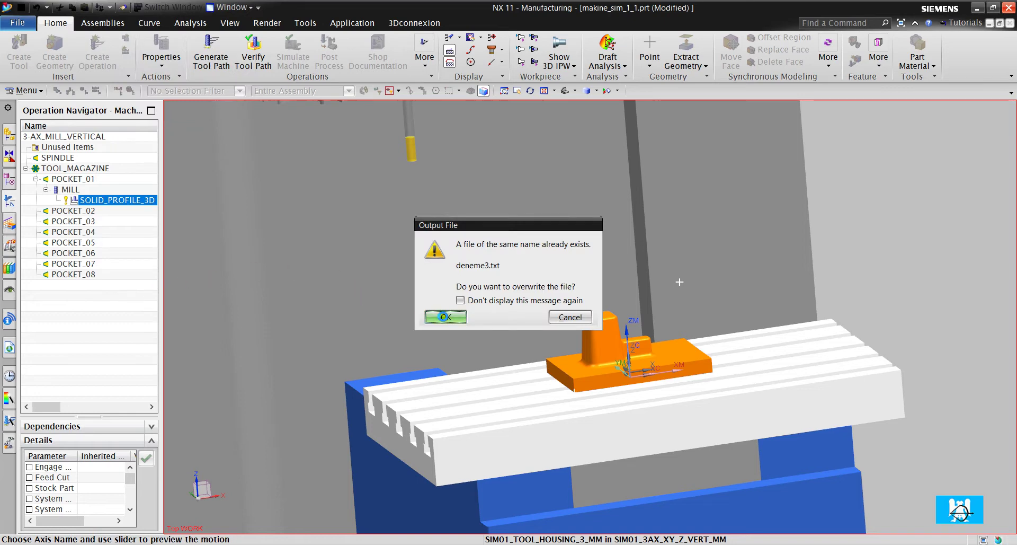
{"action": "left_click", "coordinate": [445, 316]}
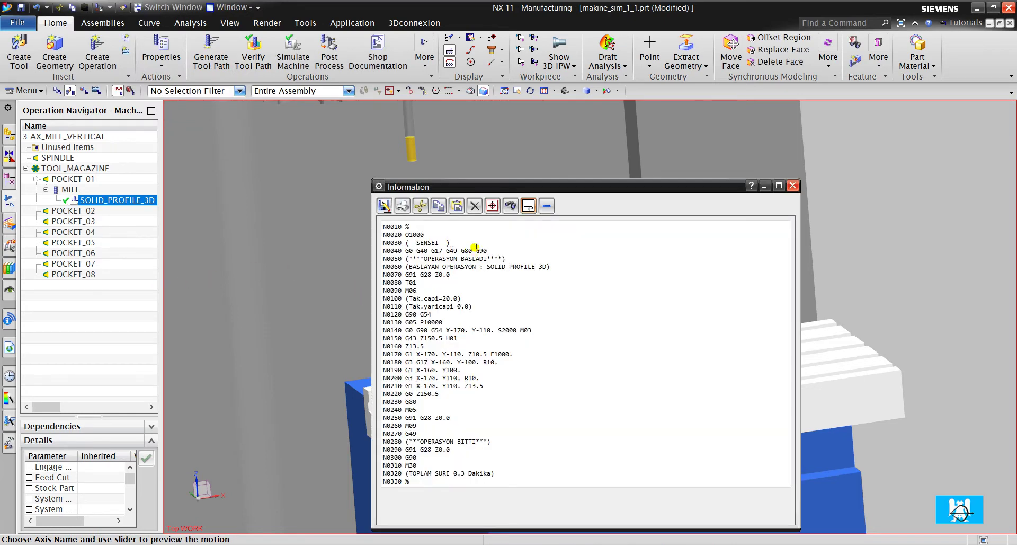
{"action": "left_click", "coordinate": [792, 185]}
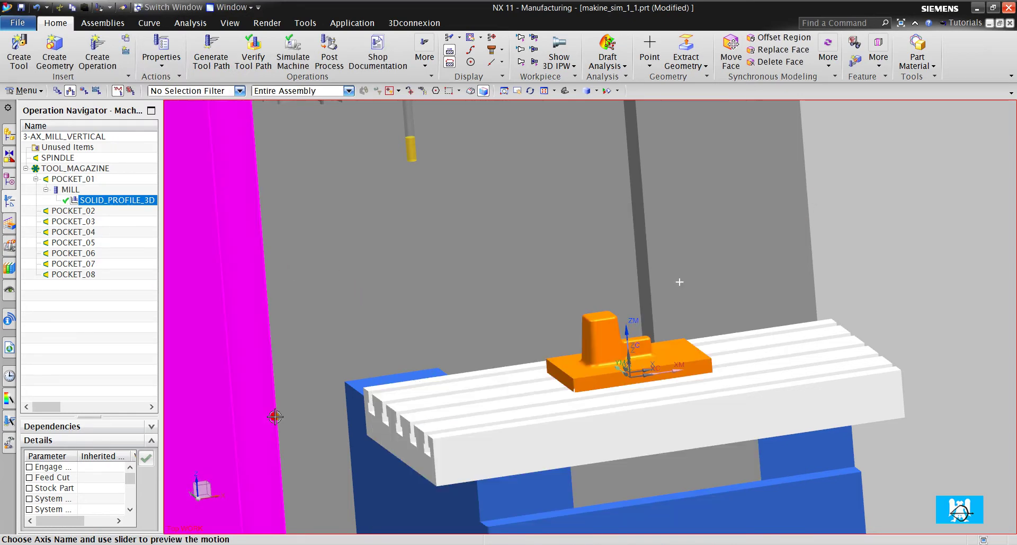
Open deneme3.txt in Notepad, delete its first three header lines, and save it
{"action": "left_click", "coordinate": [208, 506]}
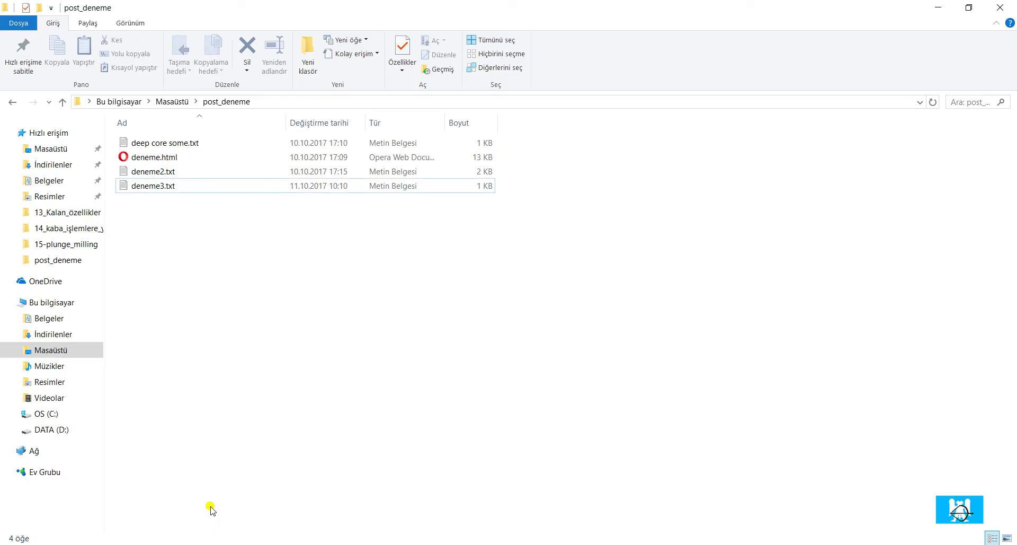
{"action": "double_click", "coordinate": [196, 187]}
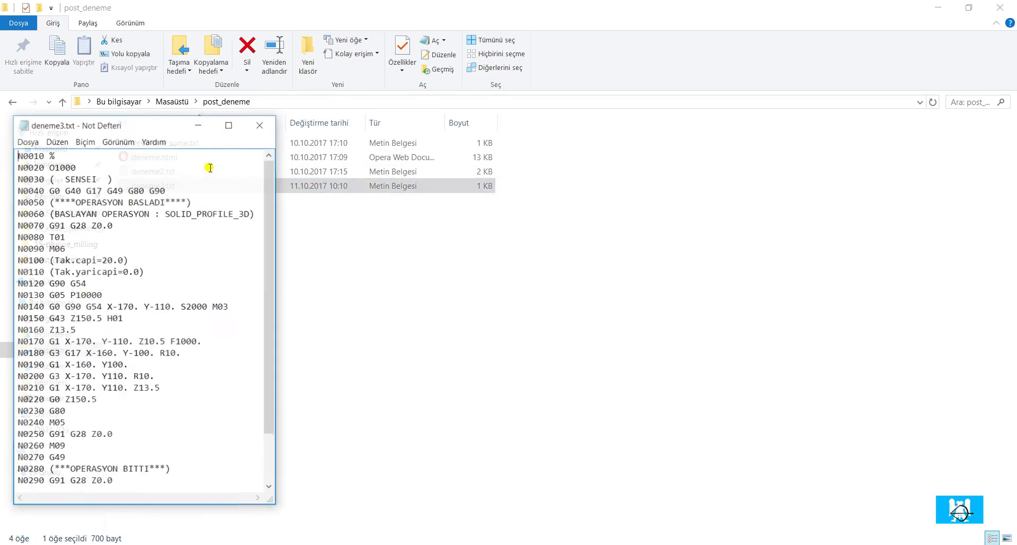
{"action": "left_click_drag", "start_coordinate": [120, 172], "coordinate": [18, 155]}
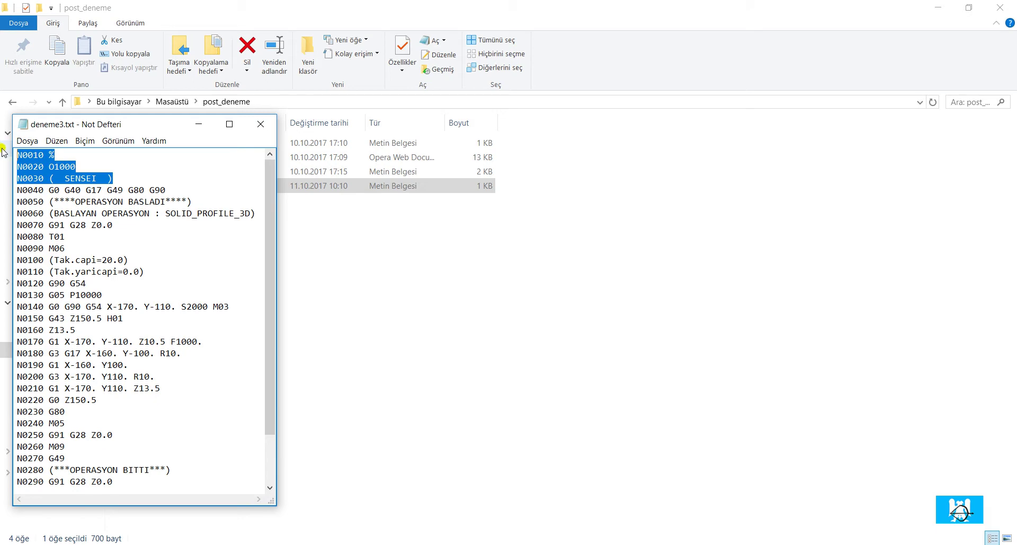
{"action": "key", "text": "BackSpace"}
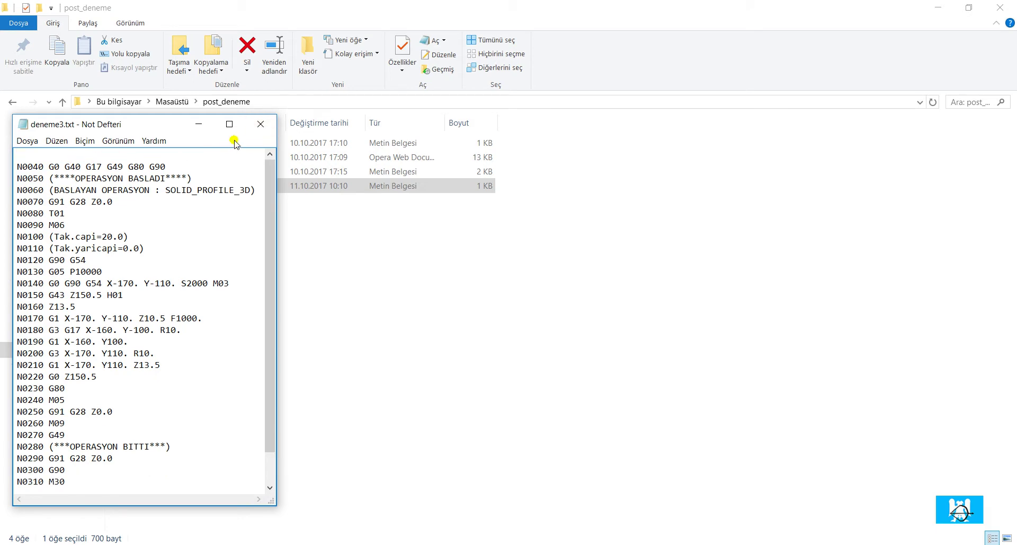
{"action": "left_click", "coordinate": [261, 124]}
{"action": "left_click", "coordinate": [472, 296]}
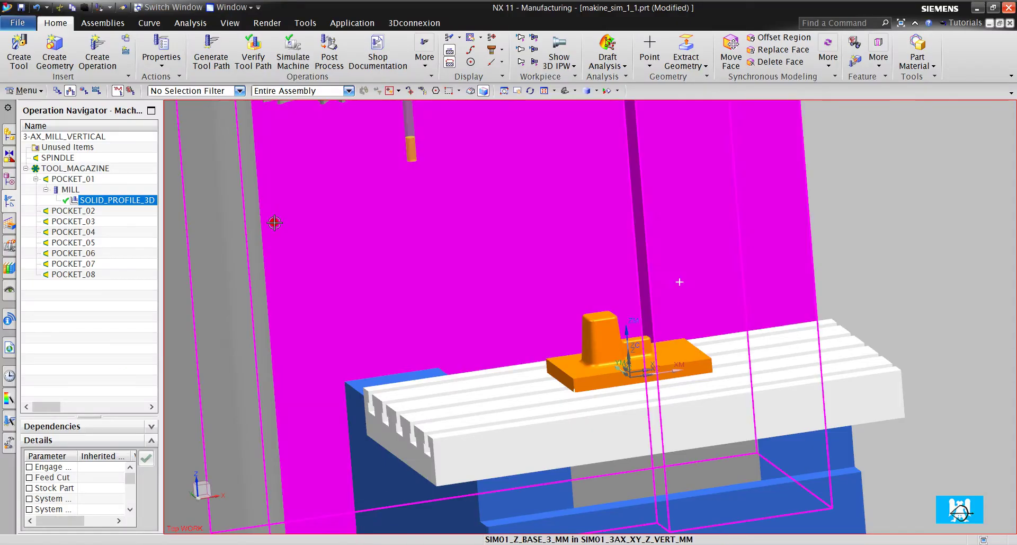
Start Simulate Machine Code File on deneme3.txt and dismiss the components message
{"action": "left_click", "coordinate": [26, 92]}
{"action": "mouse_move", "coordinate": [32, 168]}
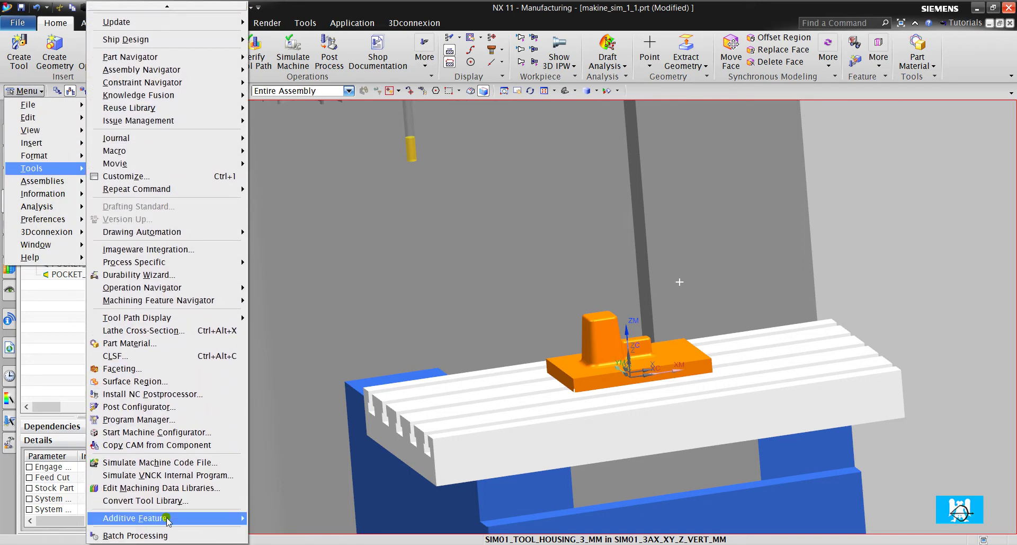
{"action": "left_click", "coordinate": [184, 463]}
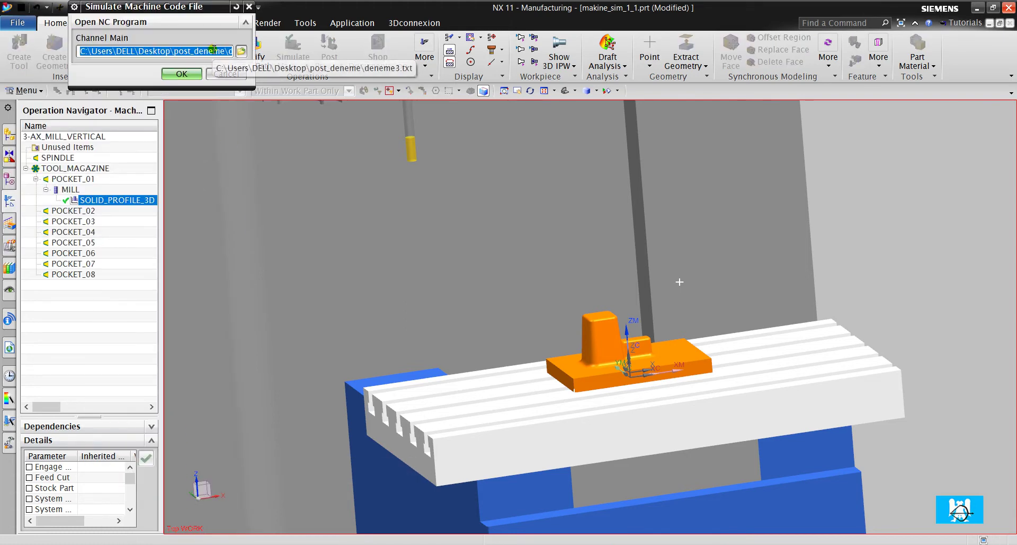
{"action": "left_click_drag", "start_coordinate": [213, 50], "coordinate": [225, 51]}
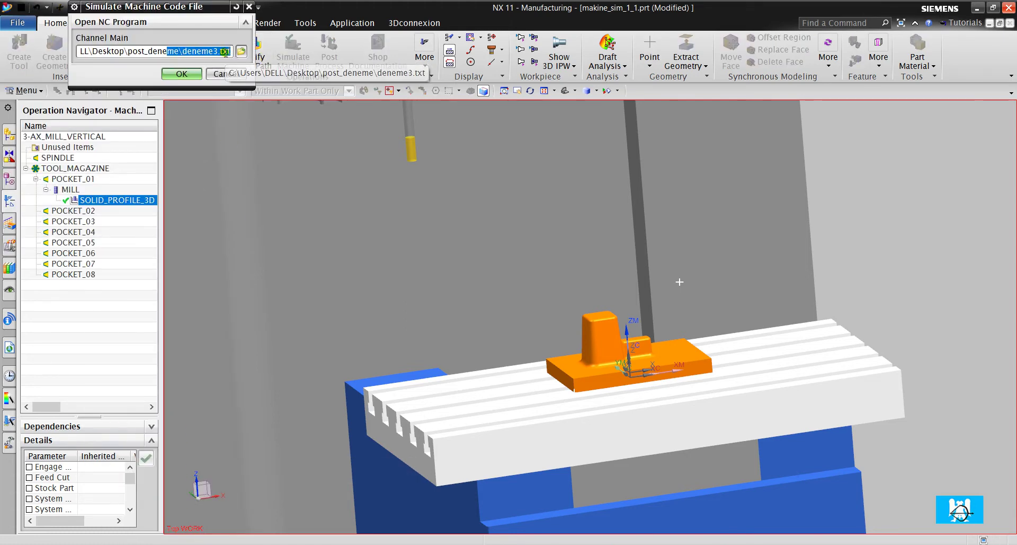
{"action": "left_click", "coordinate": [182, 73]}
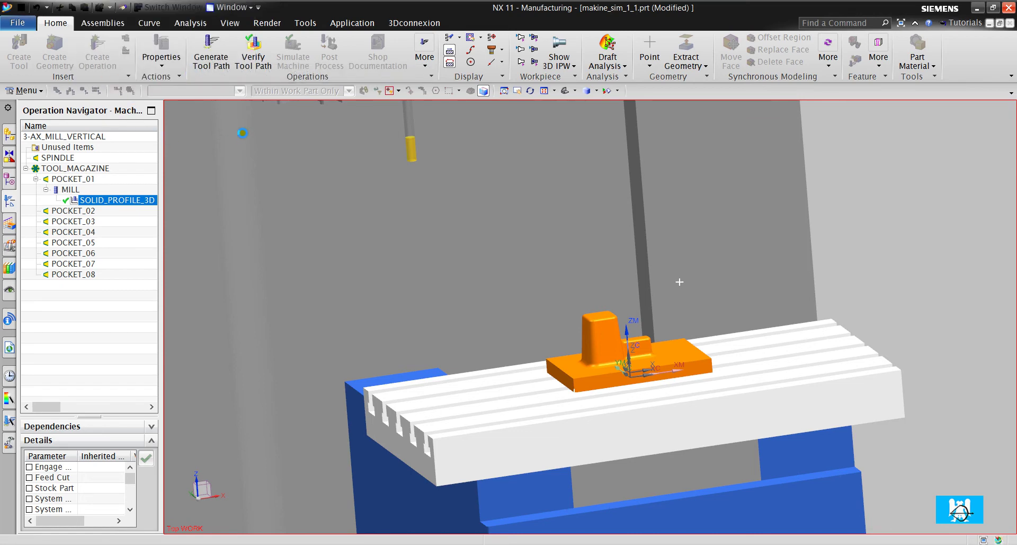
{"action": "left_click", "coordinate": [508, 343]}
Bring up the NC listing, start playback and accept the Bounding Block blank
{"action": "left_click", "coordinate": [302, 177]}
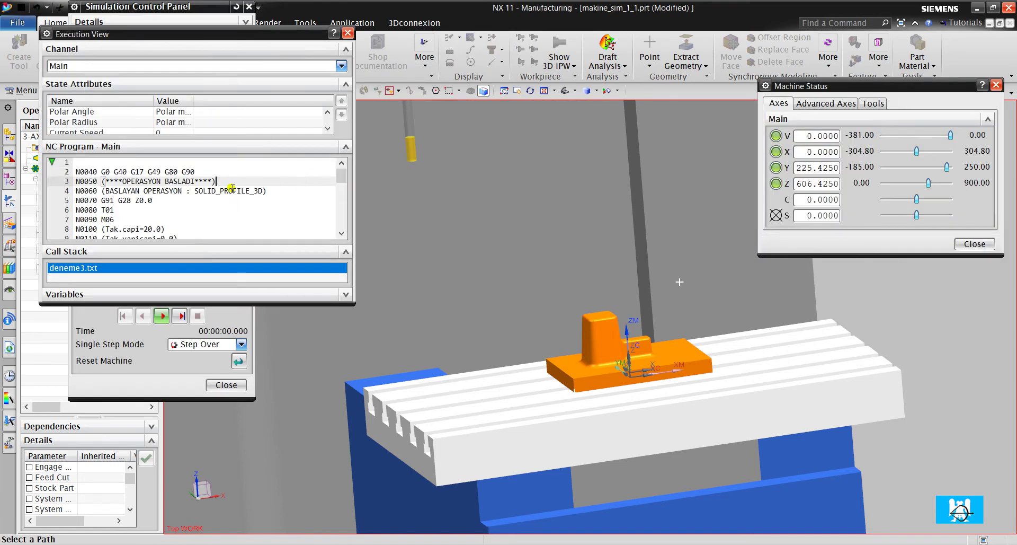
{"action": "scroll", "coordinate": [166, 187], "scroll_direction": "down", "scroll_amount": 5}
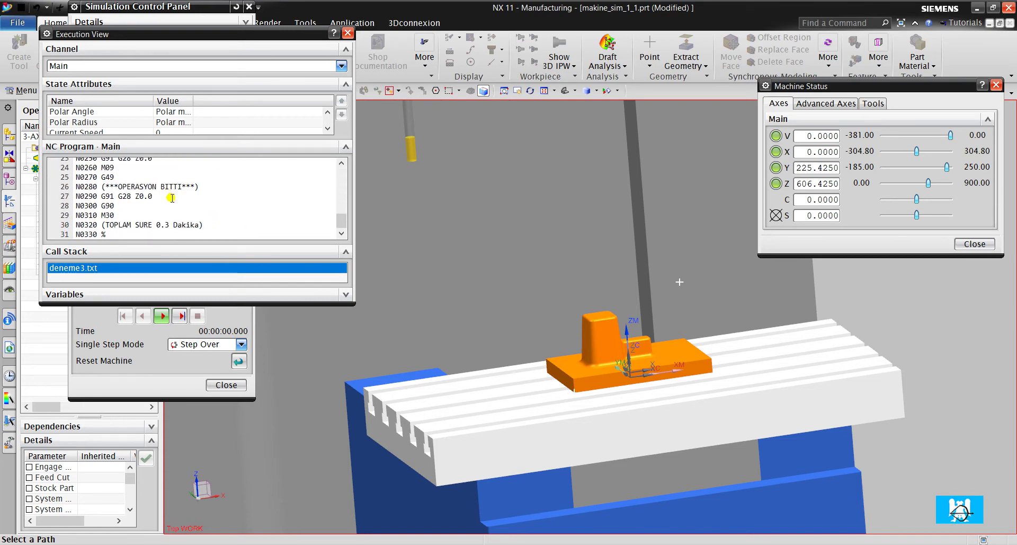
{"action": "scroll", "coordinate": [172, 198], "scroll_direction": "up", "scroll_amount": 8}
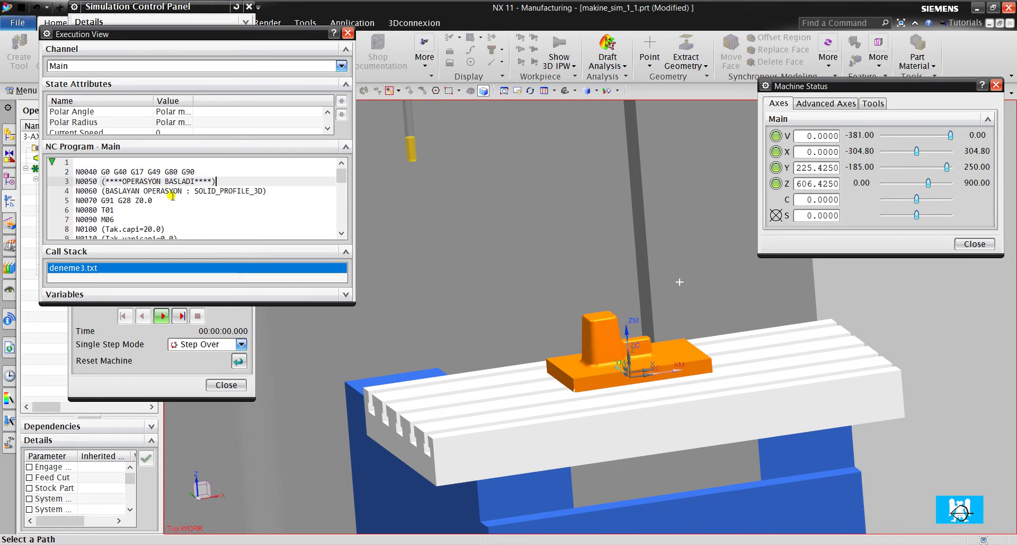
{"action": "left_click", "coordinate": [144, 343]}
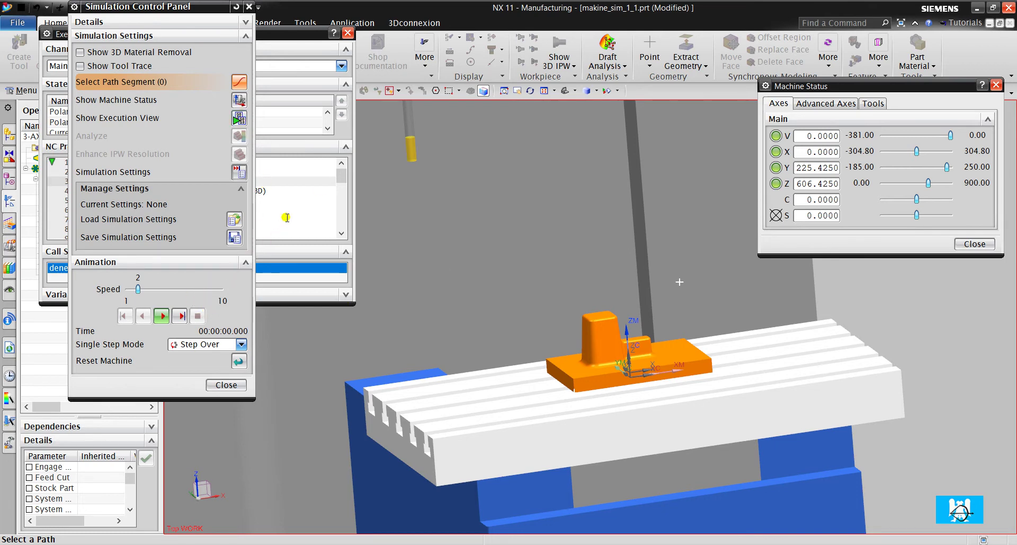
{"action": "left_click", "coordinate": [288, 199]}
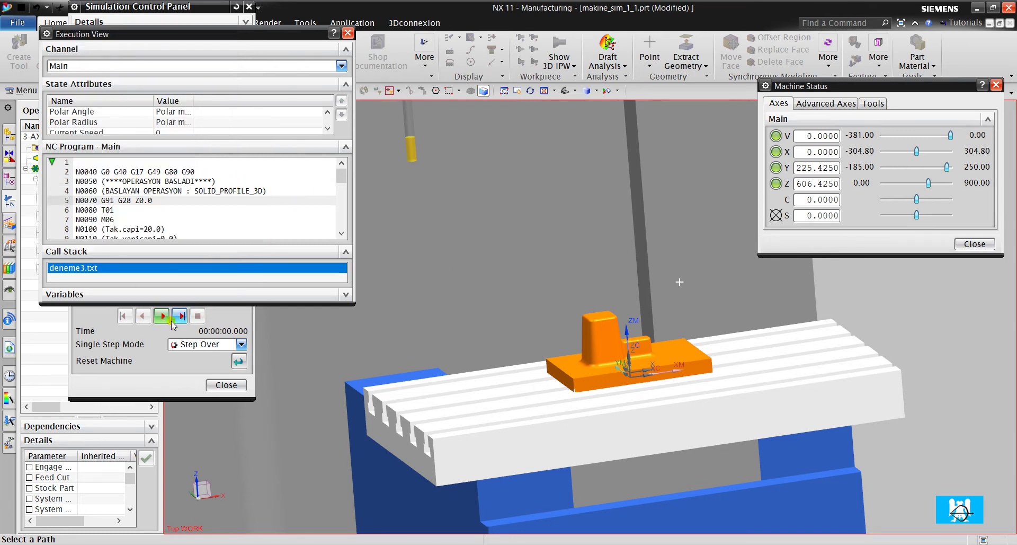
{"action": "left_click", "coordinate": [179, 317]}
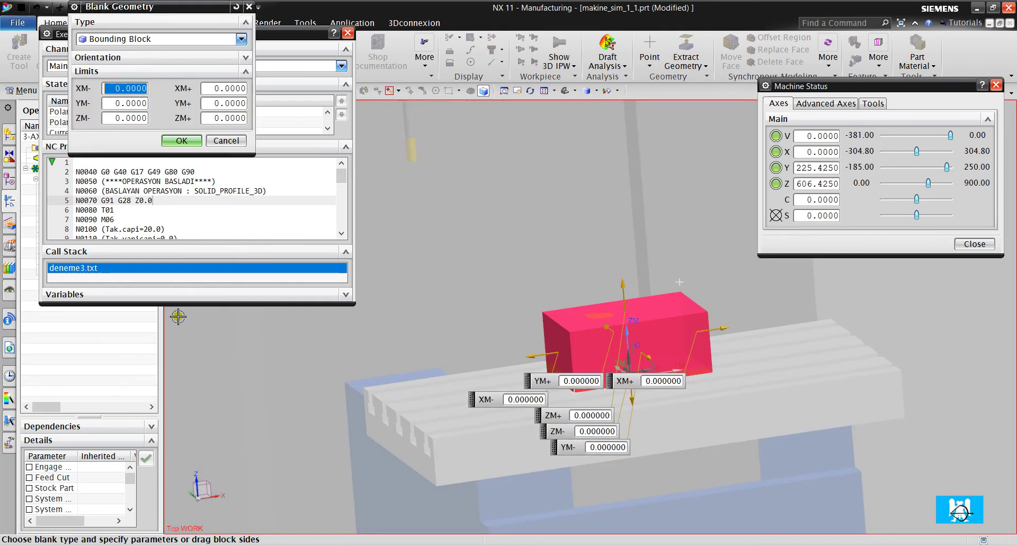
{"action": "left_click", "coordinate": [181, 140]}
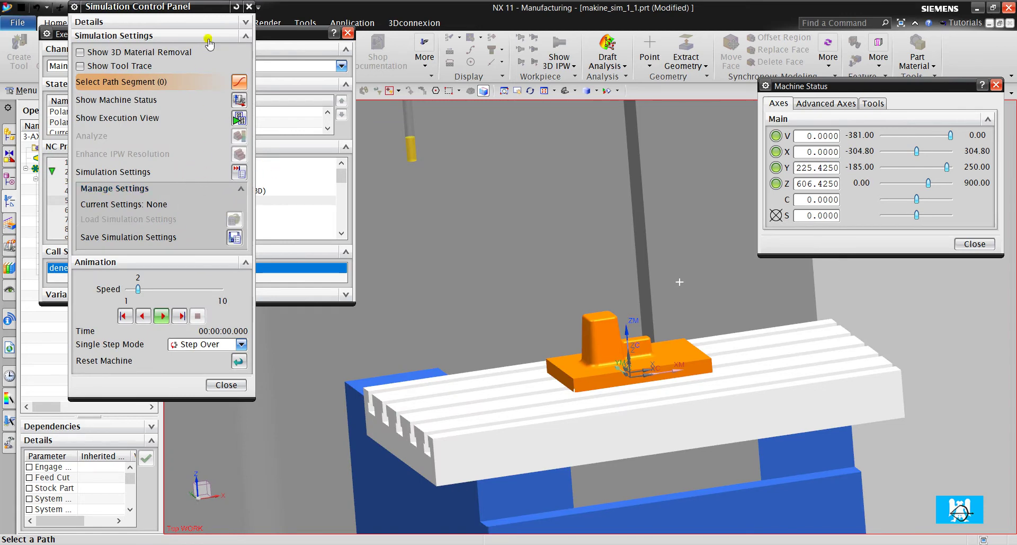
Rearrange the NC program listing and machine axis readout windows
{"action": "left_click_drag", "start_coordinate": [298, 34], "coordinate": [689, 18]}
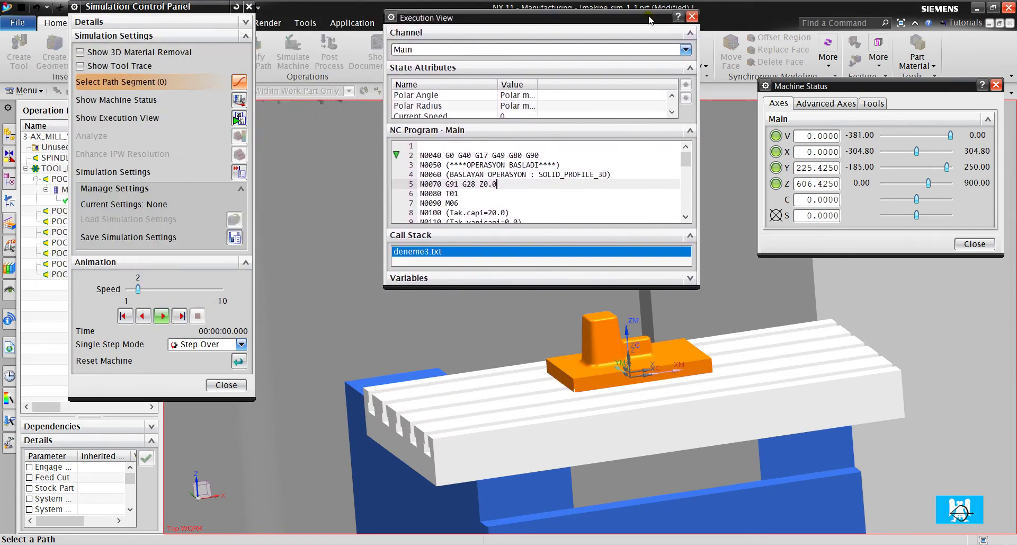
{"action": "mouse_move", "coordinate": [865, 85]}
{"action": "left_mouse_down"}
{"action": "mouse_move", "coordinate": [323, 100]}
{"action": "mouse_move", "coordinate": [126, 78]}
{"action": "left_mouse_up"}
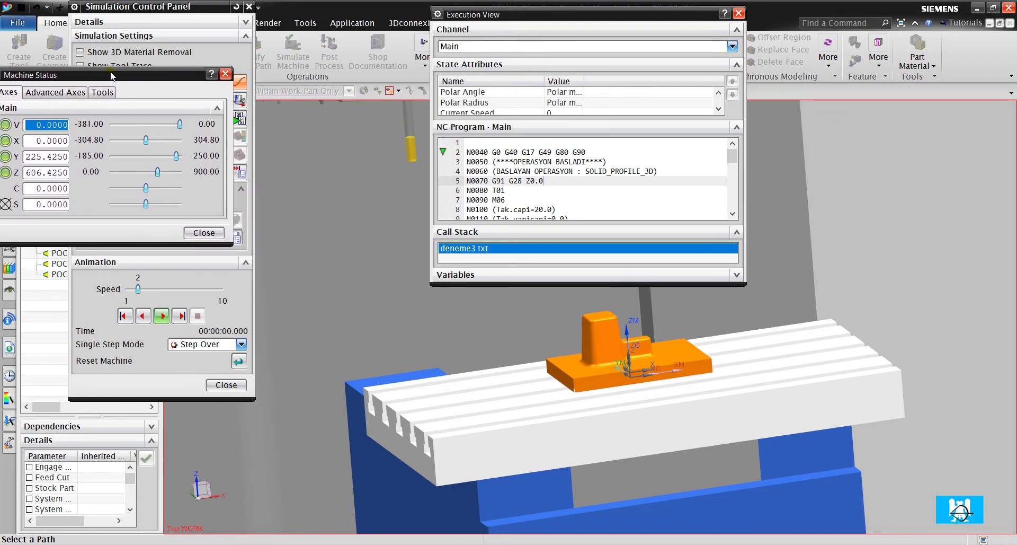
{"action": "left_click_drag", "start_coordinate": [556, 23], "coordinate": [811, 47]}
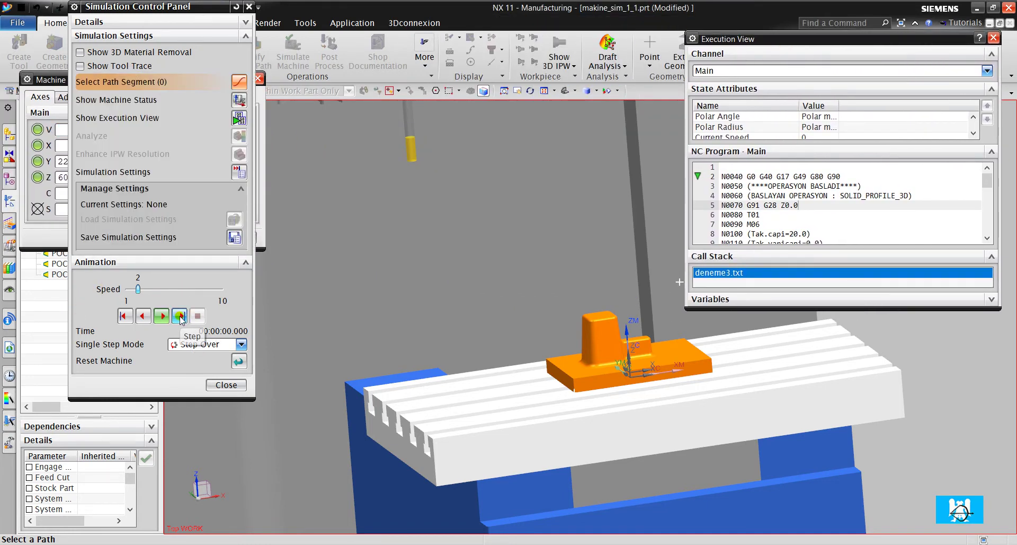
Step through the program to N0180 G3 X-160. Y-100. R10., where a MILL gouge appears
{"action": "left_click", "coordinate": [181, 317]}
{"action": "left_click", "coordinate": [180, 316]}
{"action": "left_click", "coordinate": [179, 316]}
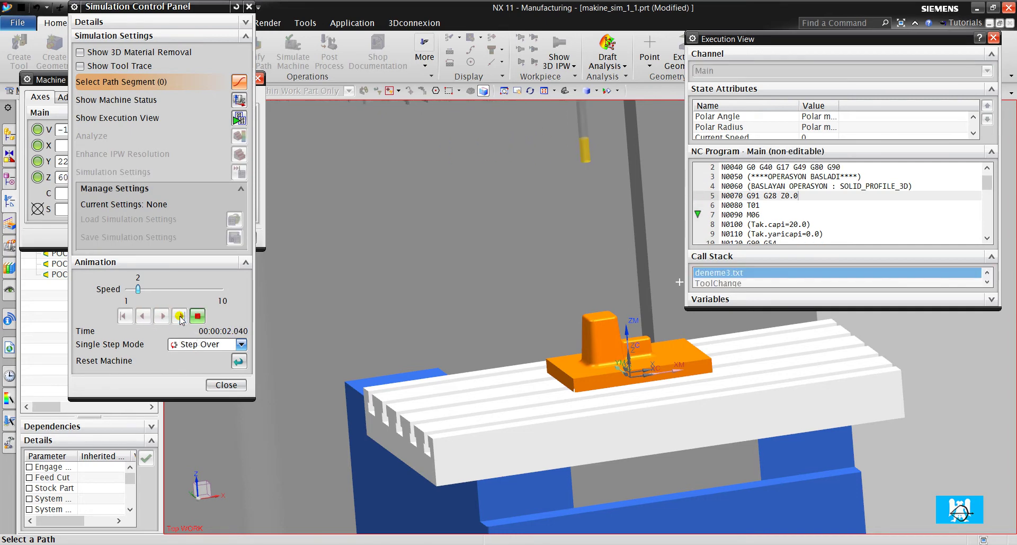
{"action": "left_click", "coordinate": [180, 317]}
{"action": "left_click", "coordinate": [179, 316]}
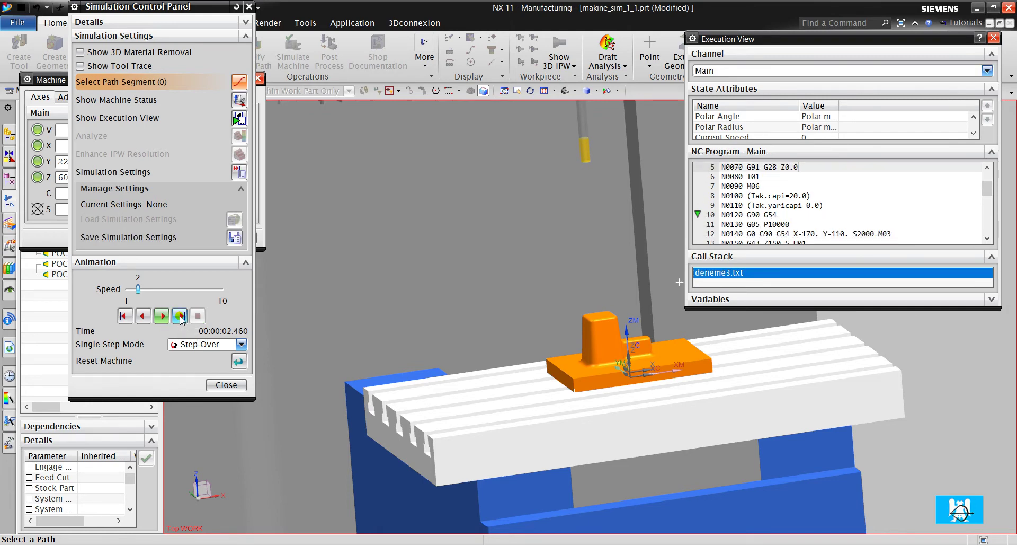
{"action": "left_click", "coordinate": [180, 316]}
{"action": "left_click", "coordinate": [180, 316]}
{"action": "left_click", "coordinate": [180, 316]}
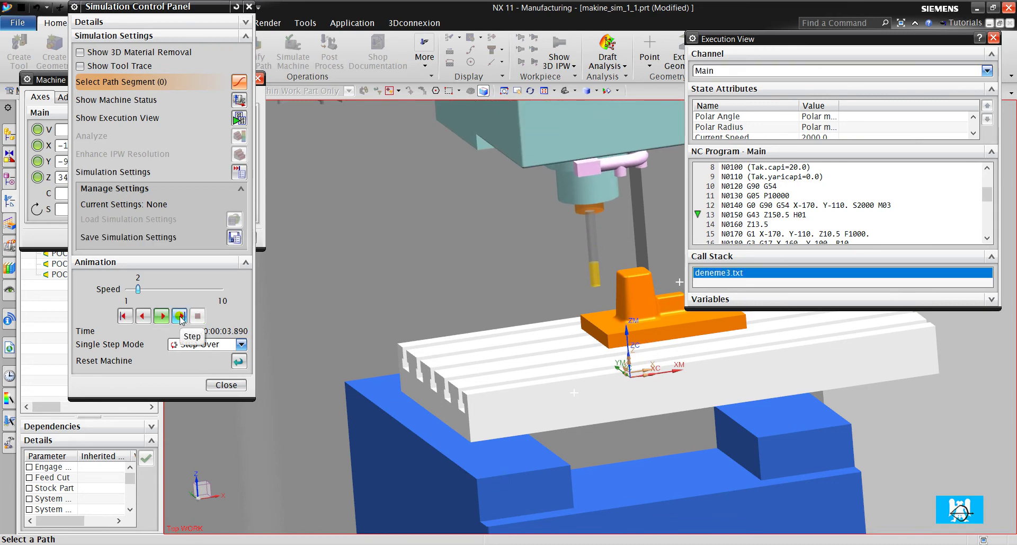
{"action": "left_click", "coordinate": [179, 316]}
{"action": "left_click", "coordinate": [180, 317]}
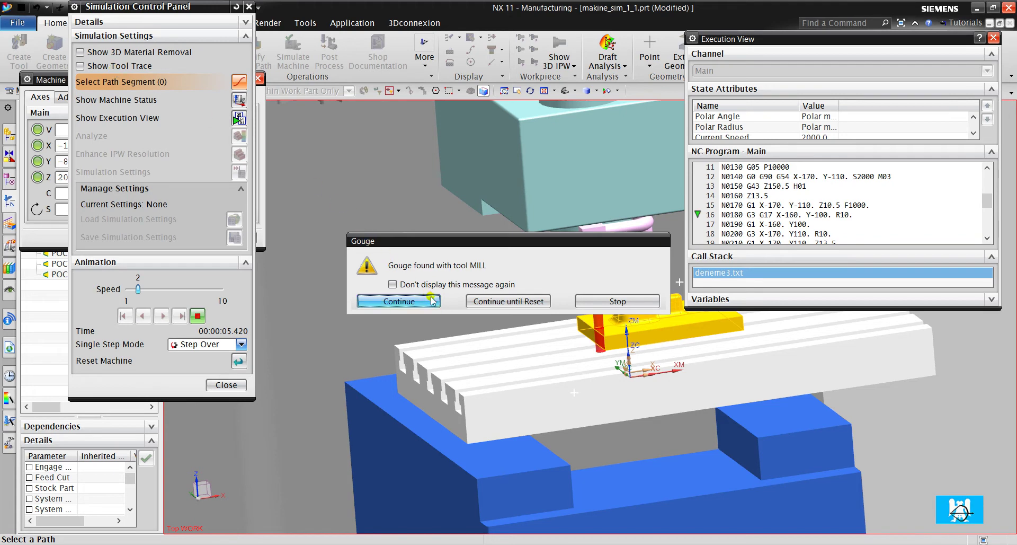
Continue past the gouge warning, then step the simulation back a few NC lines
{"action": "left_click", "coordinate": [406, 300]}
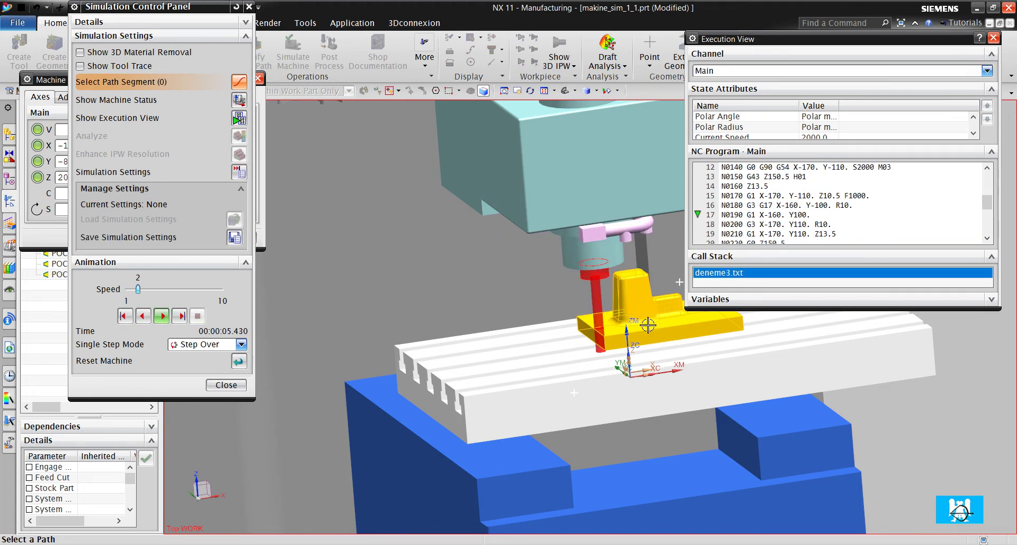
{"action": "scroll", "coordinate": [648, 324], "scroll_direction": "up", "scroll_amount": 3}
{"action": "scroll", "coordinate": [568, 340], "scroll_direction": "up", "scroll_amount": 3}
{"action": "scroll", "coordinate": [586, 334], "scroll_direction": "up", "scroll_amount": 2}
{"action": "scroll", "coordinate": [552, 297], "scroll_direction": "up", "scroll_amount": 1}
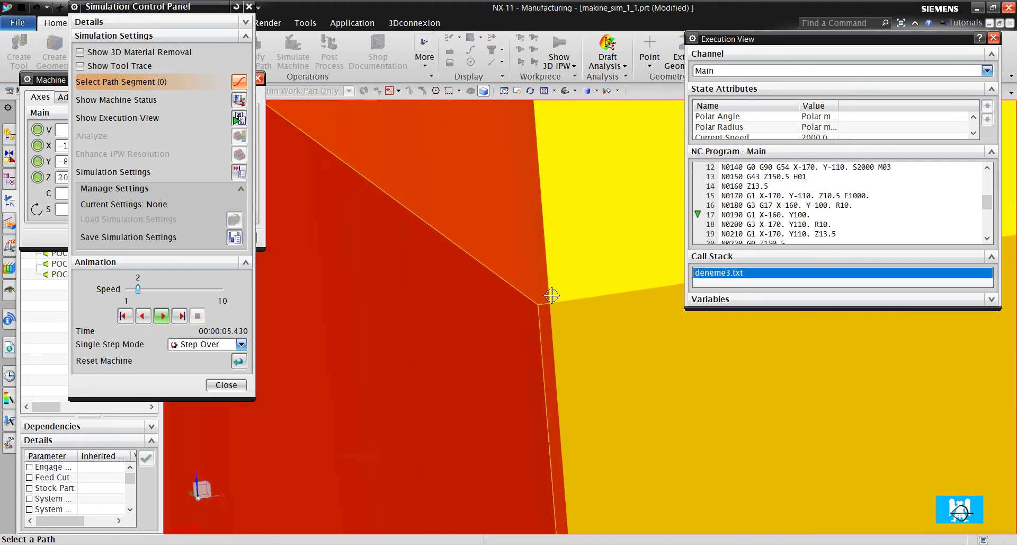
{"action": "scroll", "coordinate": [552, 297], "scroll_direction": "down", "scroll_amount": 2}
{"action": "scroll", "coordinate": [551, 317], "scroll_direction": "down", "scroll_amount": 2}
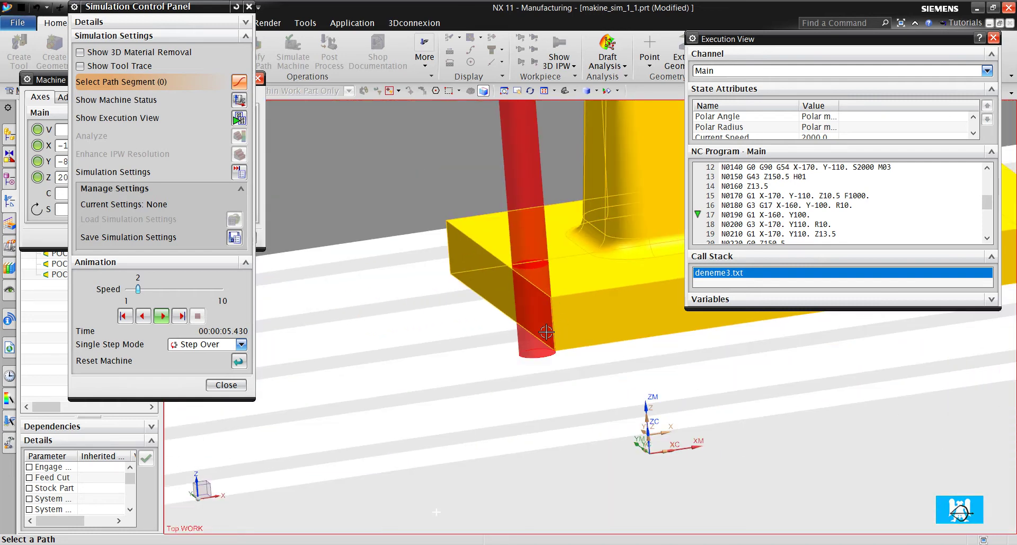
{"action": "scroll", "coordinate": [550, 333], "scroll_direction": "up", "scroll_amount": 2}
{"action": "scroll", "coordinate": [482, 297], "scroll_direction": "up", "scroll_amount": 2}
{"action": "scroll", "coordinate": [431, 300], "scroll_direction": "up", "scroll_amount": 2}
{"action": "scroll", "coordinate": [378, 304], "scroll_direction": "up", "scroll_amount": 2}
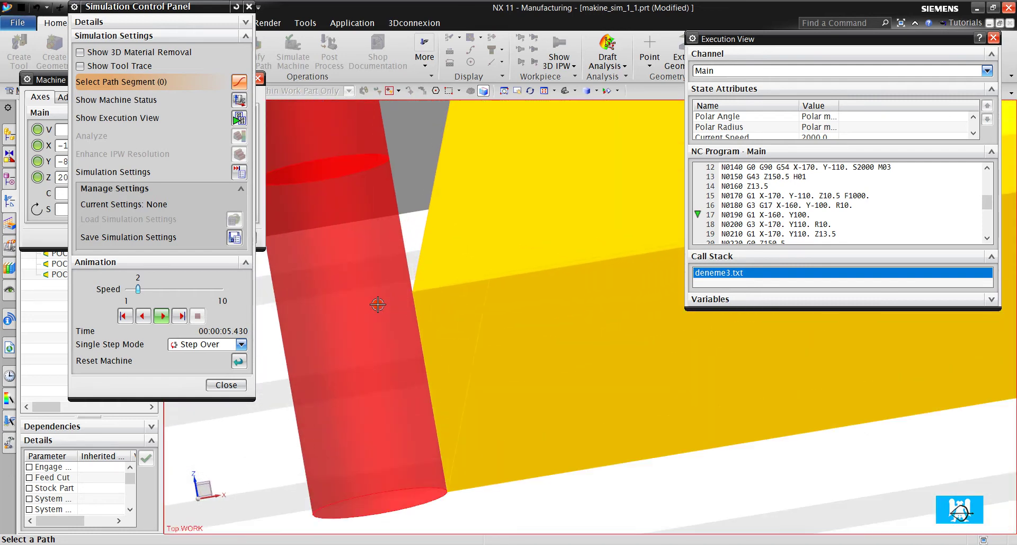
{"action": "scroll", "coordinate": [408, 297], "scroll_direction": "down", "scroll_amount": 2}
{"action": "scroll", "coordinate": [415, 288], "scroll_direction": "down", "scroll_amount": 1}
{"action": "scroll", "coordinate": [435, 267], "scroll_direction": "down", "scroll_amount": 1}
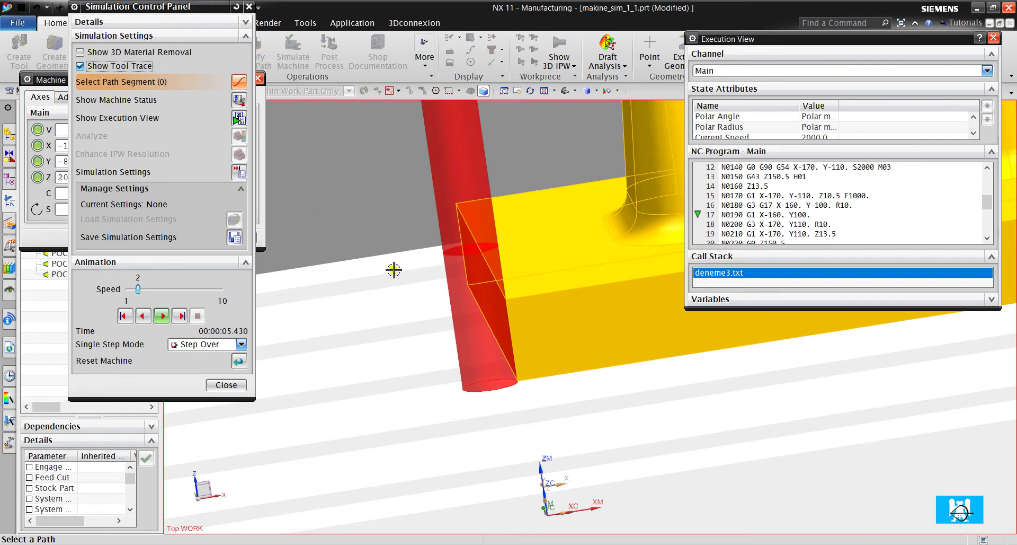
{"action": "scroll", "coordinate": [531, 308], "scroll_direction": "down", "scroll_amount": 3}
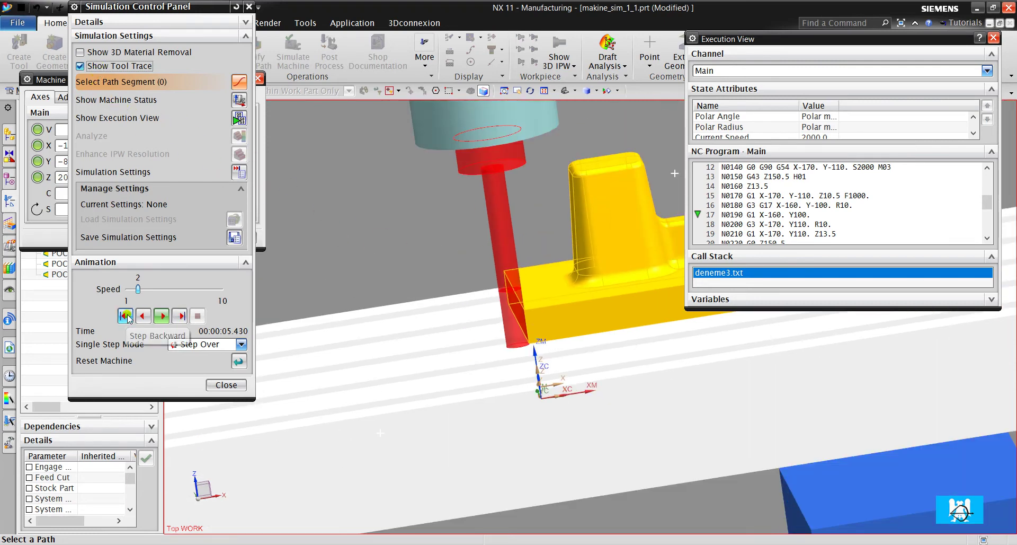
{"action": "left_click", "coordinate": [142, 315]}
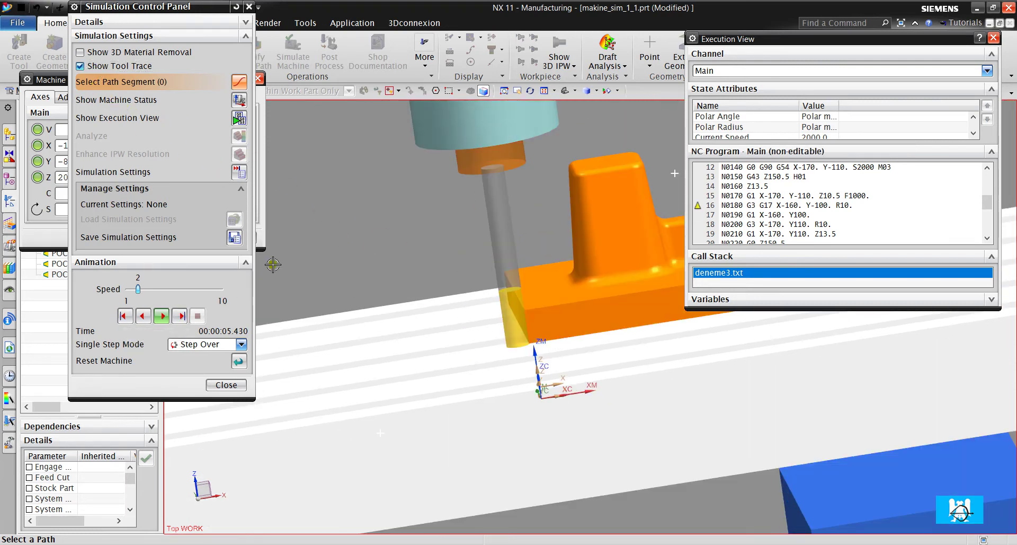
{"action": "left_click", "coordinate": [142, 316]}
{"action": "left_click", "coordinate": [239, 360]}
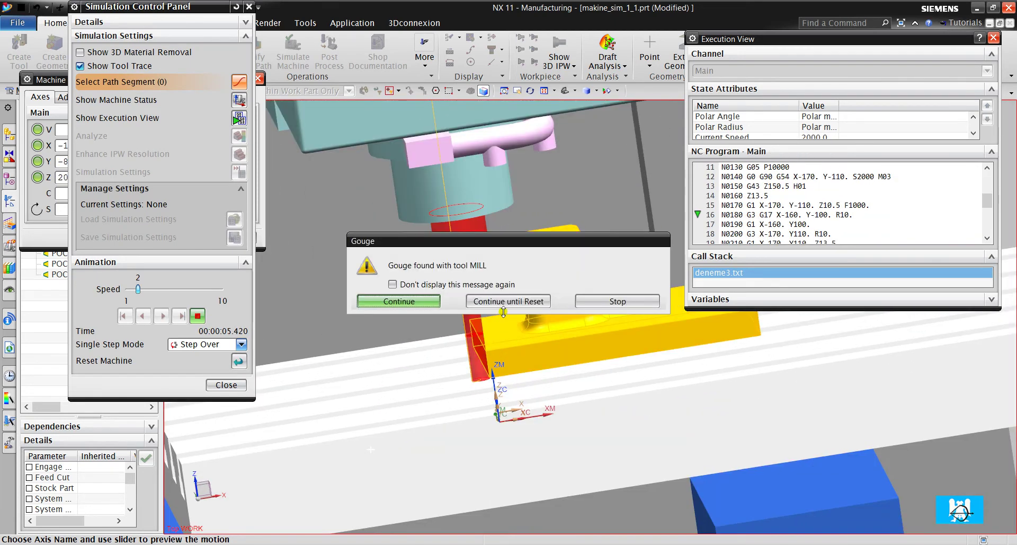
Keep simulating past further gouges to the program end at N0310 M30
{"action": "left_click", "coordinate": [503, 302]}
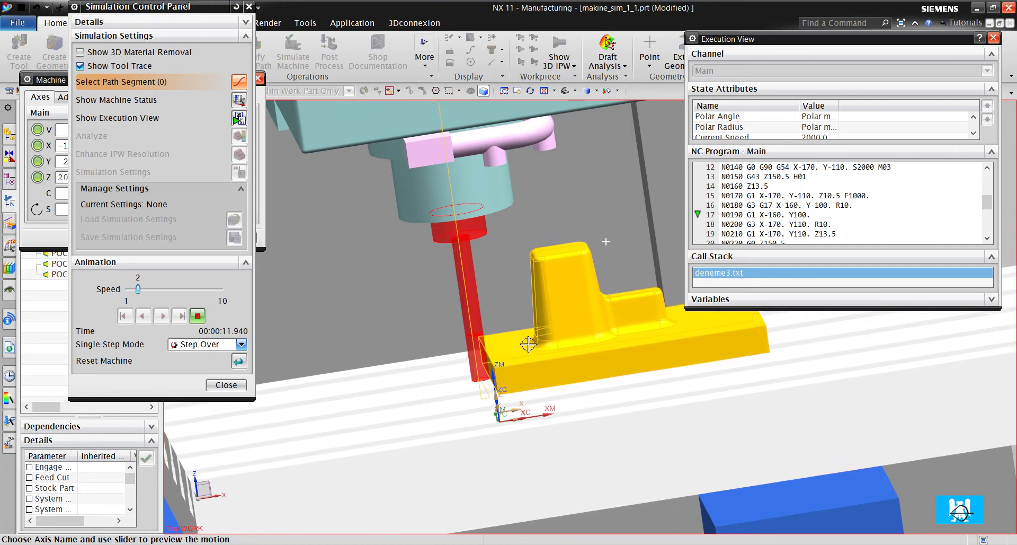
{"action": "key", "text": "ctrl+alt+f"}
{"action": "scroll", "coordinate": [450, 307], "scroll_direction": "up", "scroll_amount": 3}
{"action": "scroll", "coordinate": [495, 257], "scroll_direction": "up", "scroll_amount": 4}
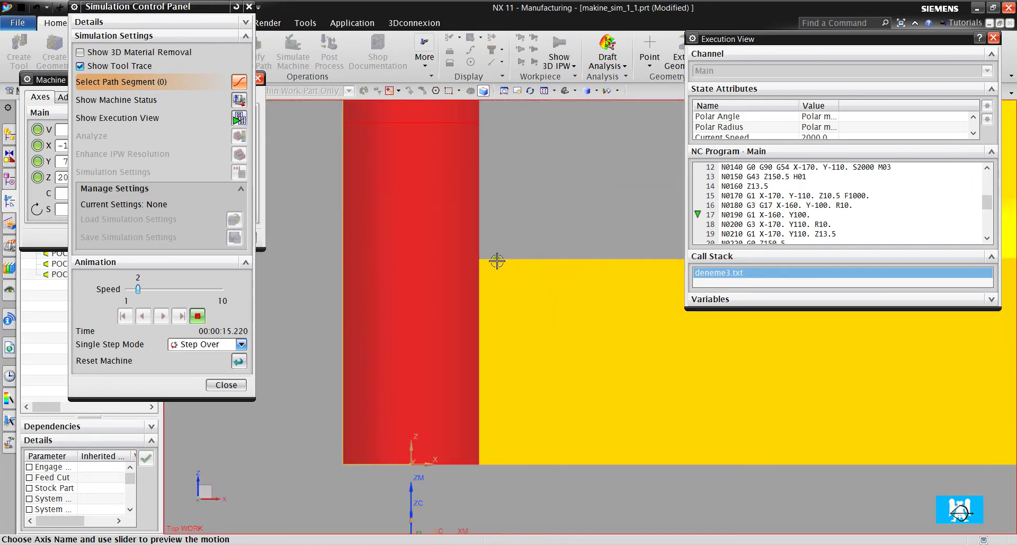
{"action": "scroll", "coordinate": [479, 252], "scroll_direction": "up", "scroll_amount": 3}
{"action": "scroll", "coordinate": [466, 249], "scroll_direction": "down", "scroll_amount": 2}
{"action": "scroll", "coordinate": [477, 270], "scroll_direction": "down", "scroll_amount": 6}
{"action": "scroll", "coordinate": [477, 270], "scroll_direction": "down", "scroll_amount": 3}
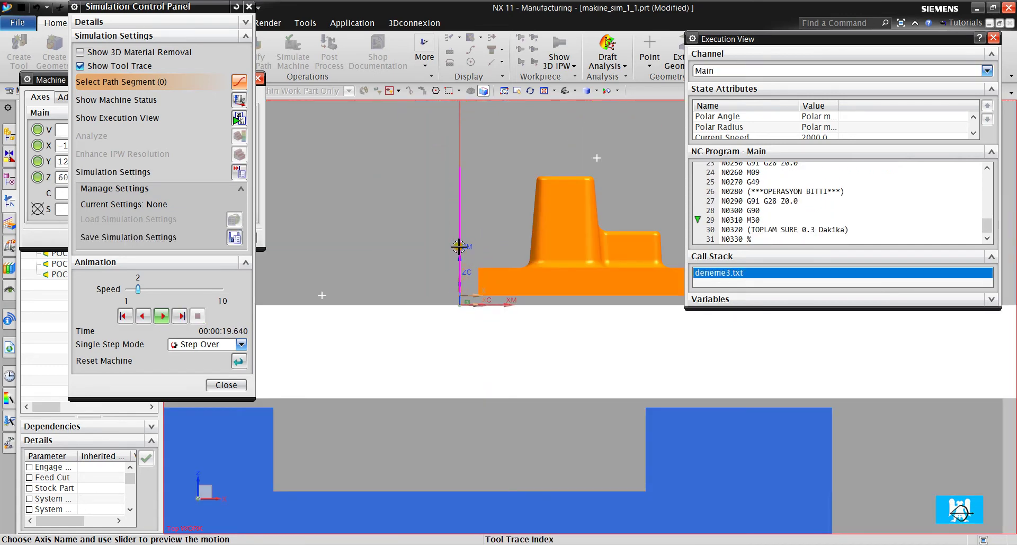
{"action": "middle_click_drag", "start_coordinate": [470, 244], "coordinate": [516, 229]}
{"action": "scroll", "coordinate": [515, 229], "scroll_direction": "down", "scroll_amount": 3}
{"action": "scroll", "coordinate": [516, 229], "scroll_direction": "up", "scroll_amount": 2}
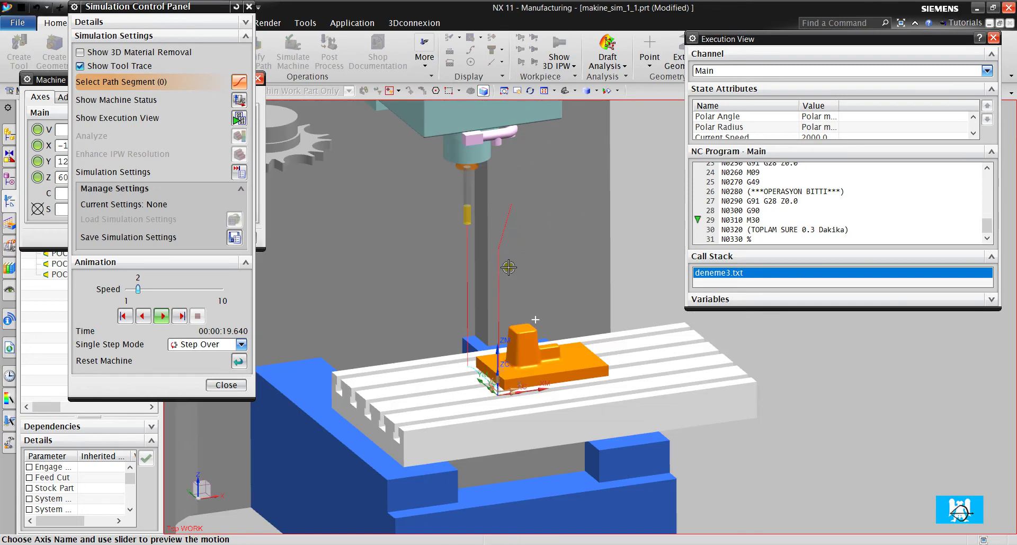
{"action": "scroll", "coordinate": [525, 209], "scroll_direction": "up", "scroll_amount": 3}
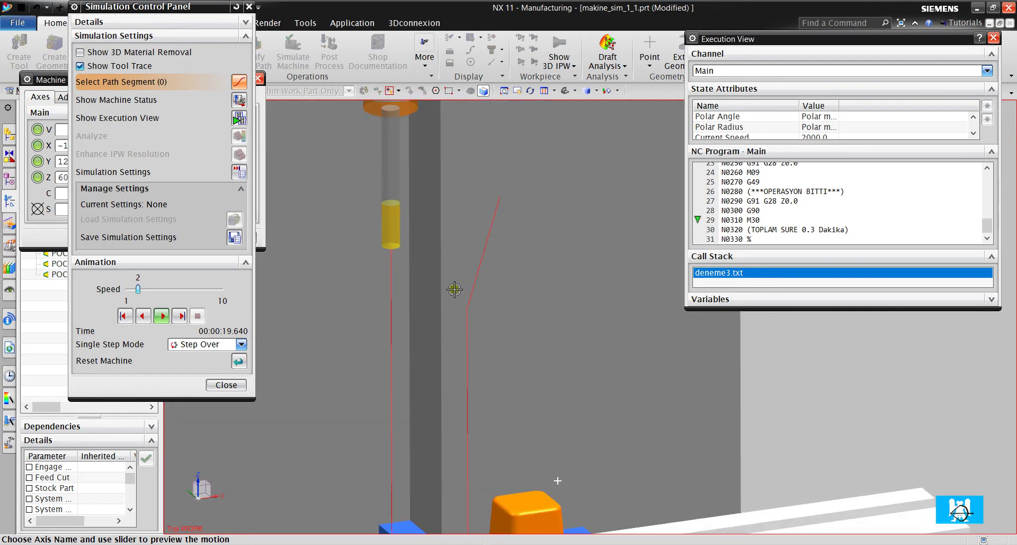
{"action": "scroll", "coordinate": [439, 263], "scroll_direction": "down", "scroll_amount": 3}
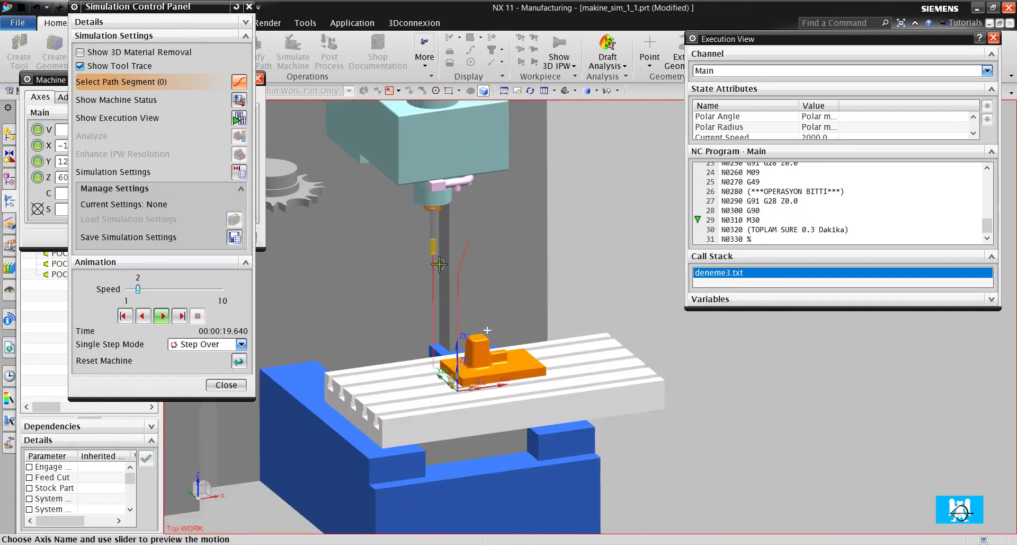
In Simulation Settings, edit Gouge Check Stock, change Gouge Tolerance from 0.0100 to 1, and accept
{"action": "left_click", "coordinate": [238, 174]}
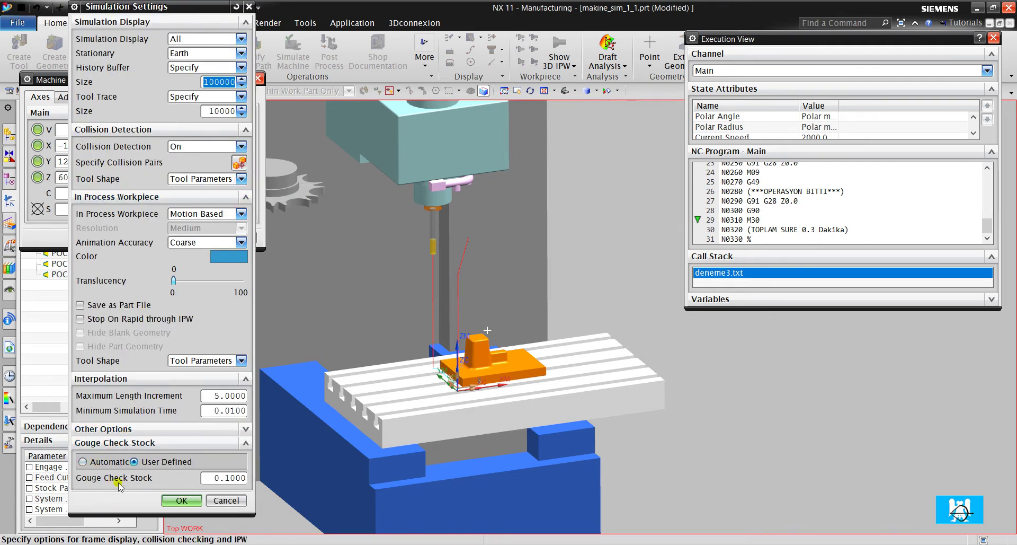
{"action": "left_click", "coordinate": [228, 479]}
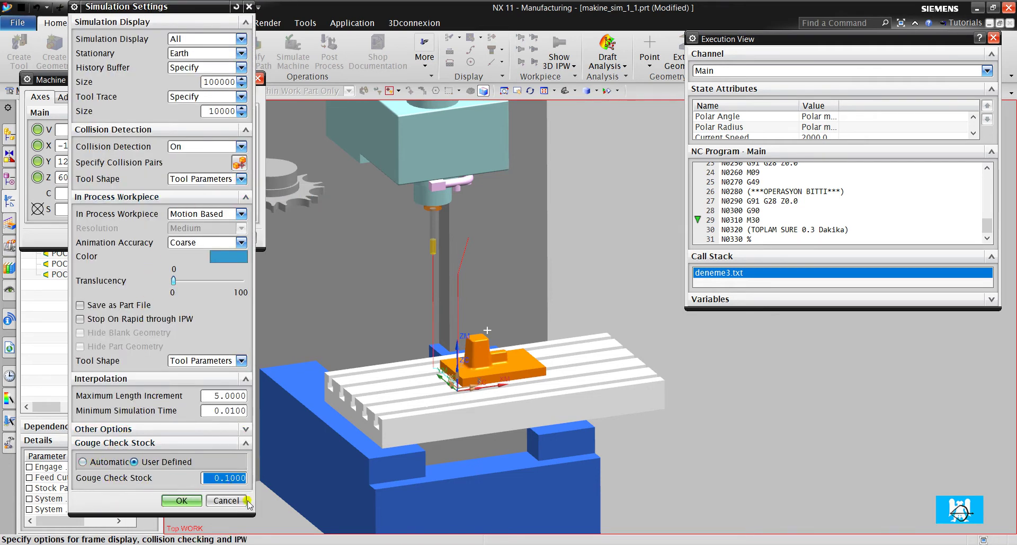
{"action": "type", "text": ".5"}
{"action": "left_click", "coordinate": [149, 428]}
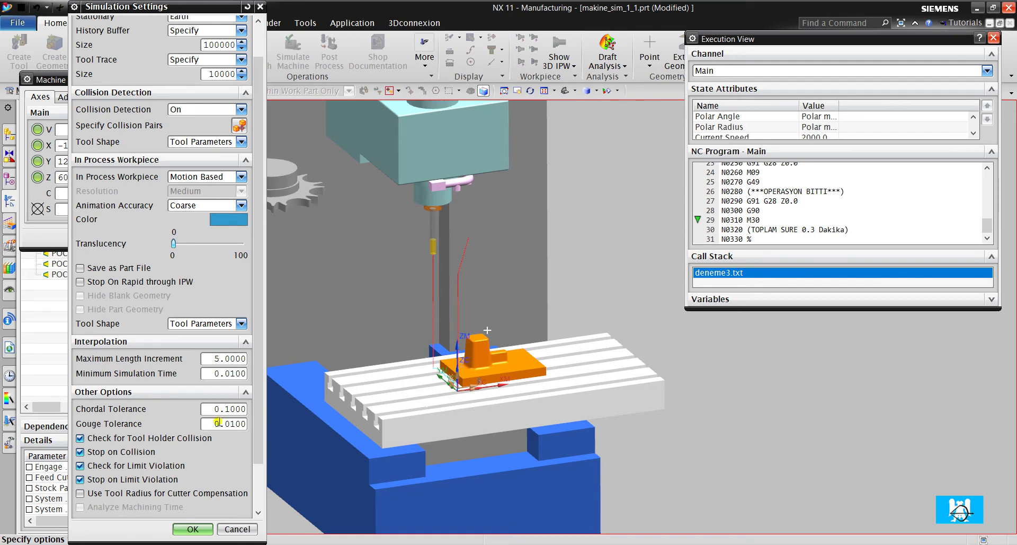
{"action": "left_click", "coordinate": [236, 424]}
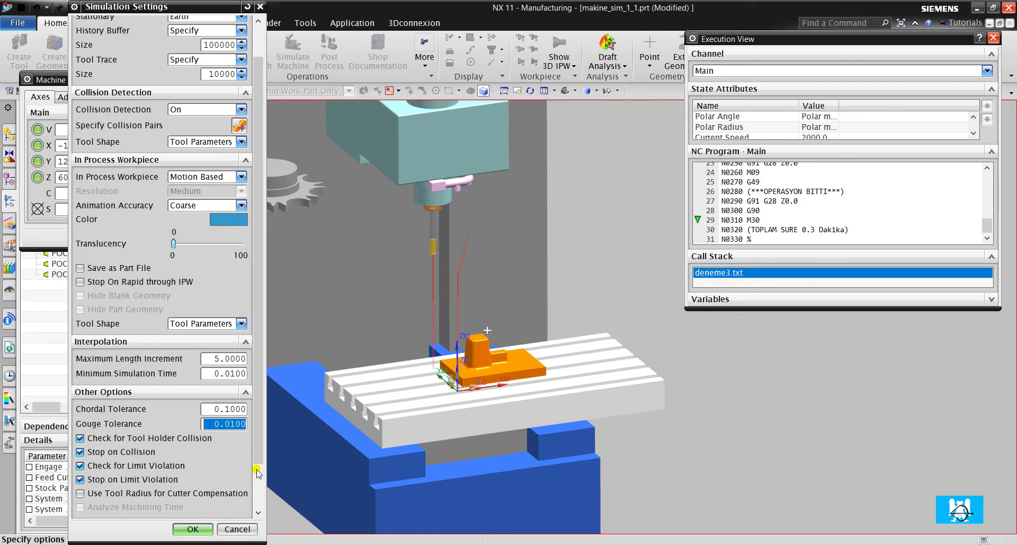
{"action": "type", "text": "1"}
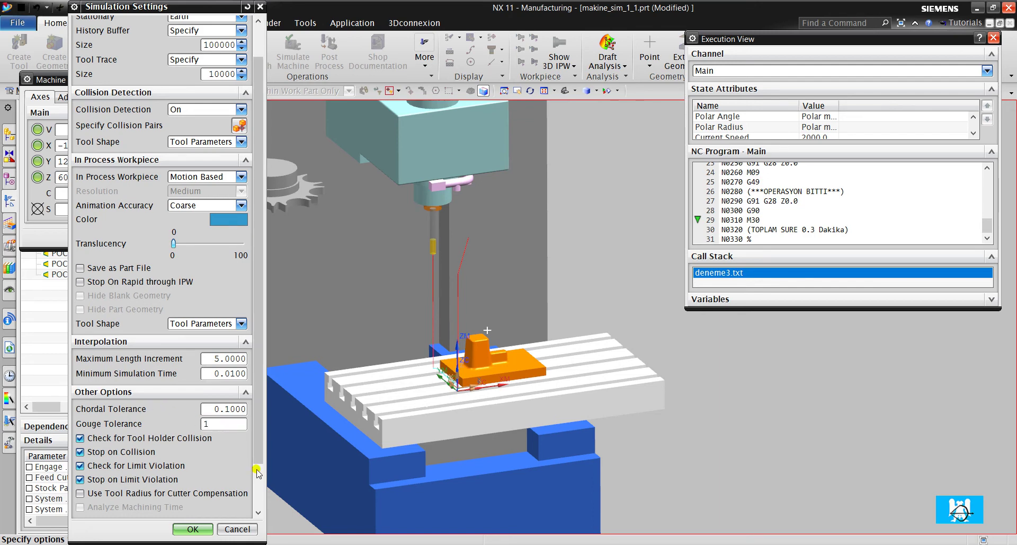
{"action": "left_click", "coordinate": [194, 529]}
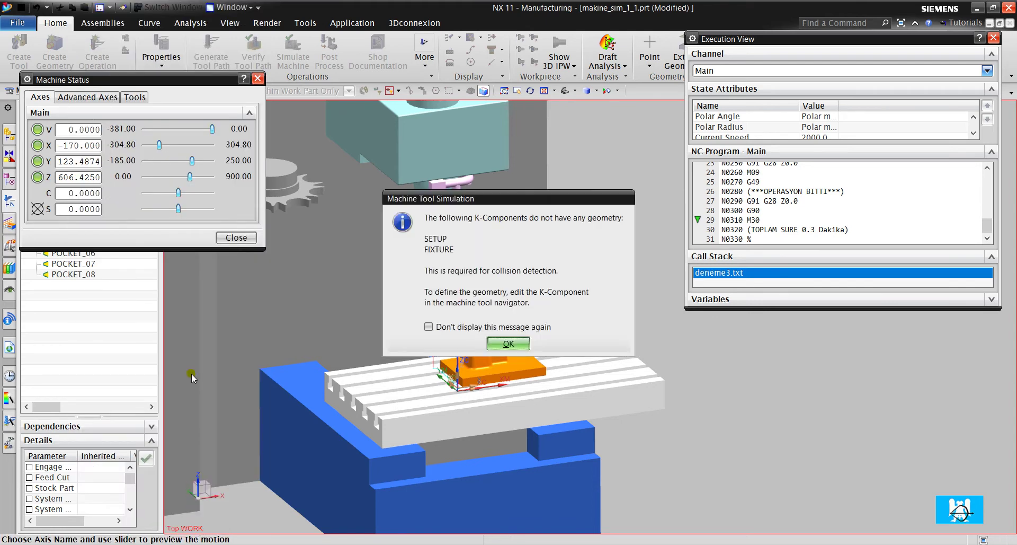
{"action": "left_click", "coordinate": [498, 343]}
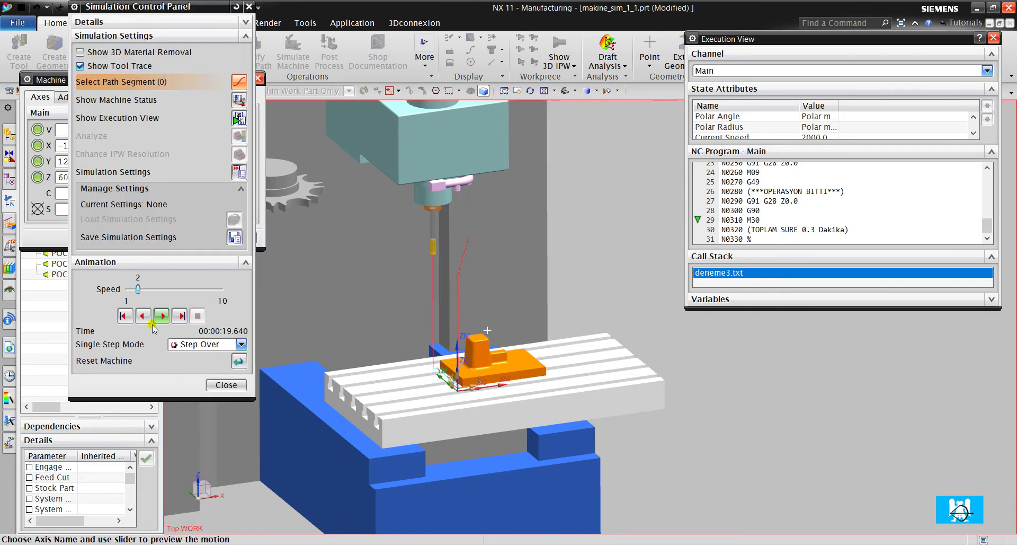
Reset the machine, replay the simulation to 00:00:15.640, then stop and reset to 00:00:00.000
{"action": "left_click", "coordinate": [239, 361]}
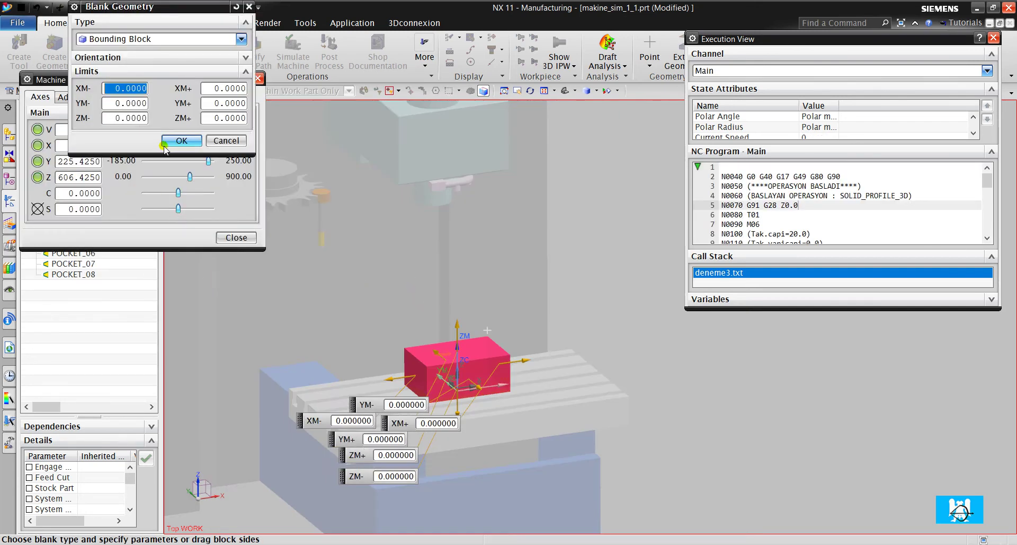
{"action": "left_click", "coordinate": [165, 142]}
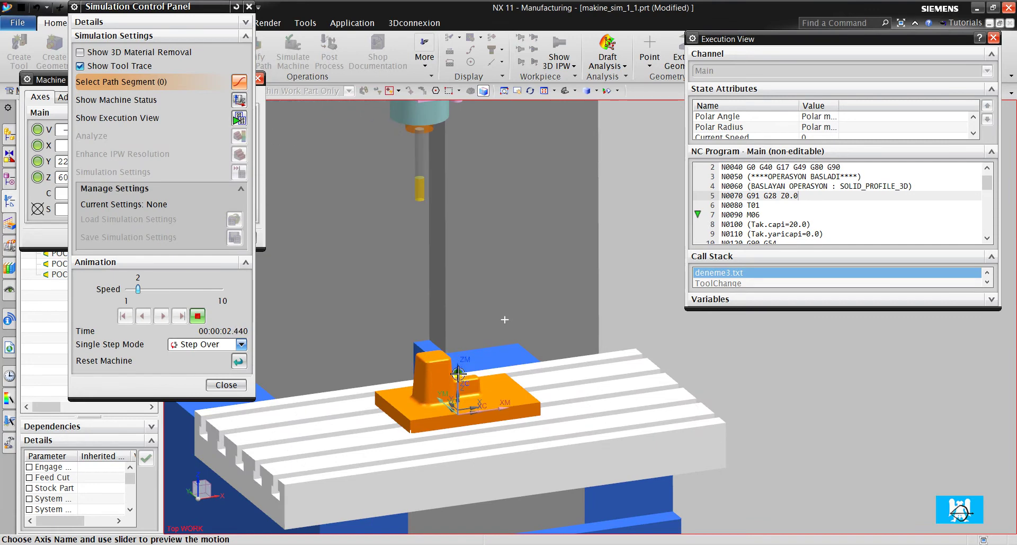
{"action": "scroll", "coordinate": [459, 374], "scroll_direction": "up", "scroll_amount": 3}
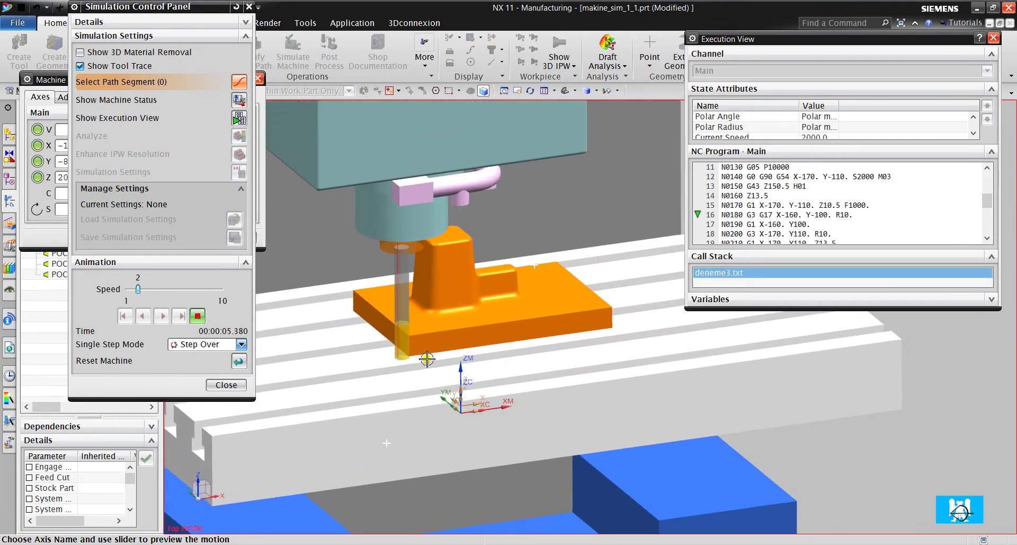
{"action": "scroll", "coordinate": [423, 351], "scroll_direction": "up", "scroll_amount": 2}
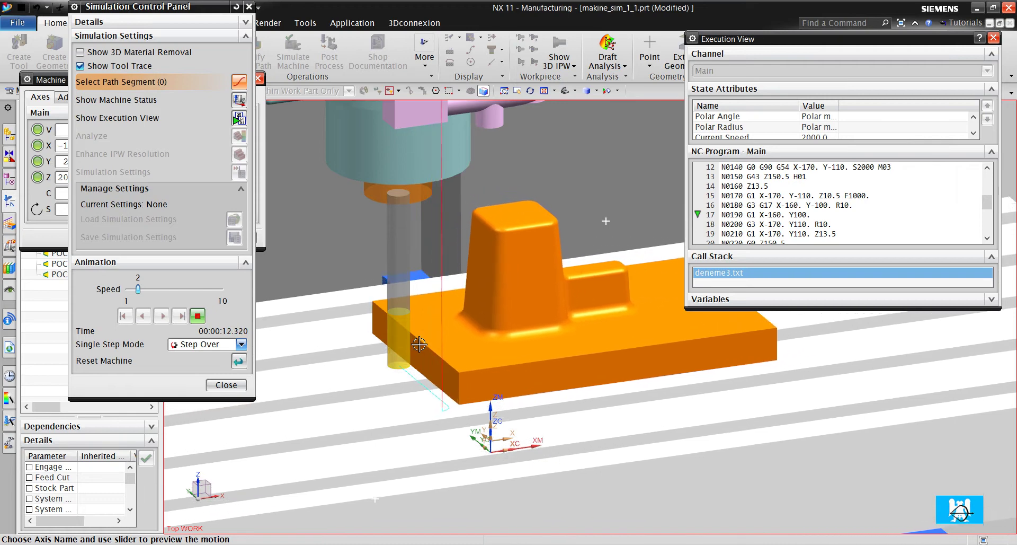
{"action": "left_click", "coordinate": [230, 379]}
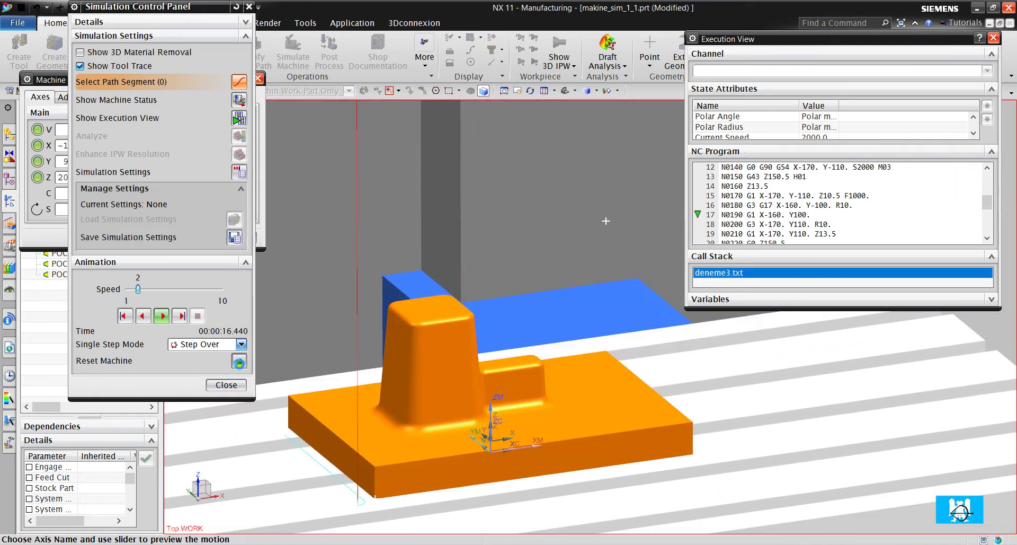
Apply Gouge Tolerance 0.1 and Gouge Check Stock 0.5, then reset the machine to the program start
{"action": "left_click", "coordinate": [239, 172]}
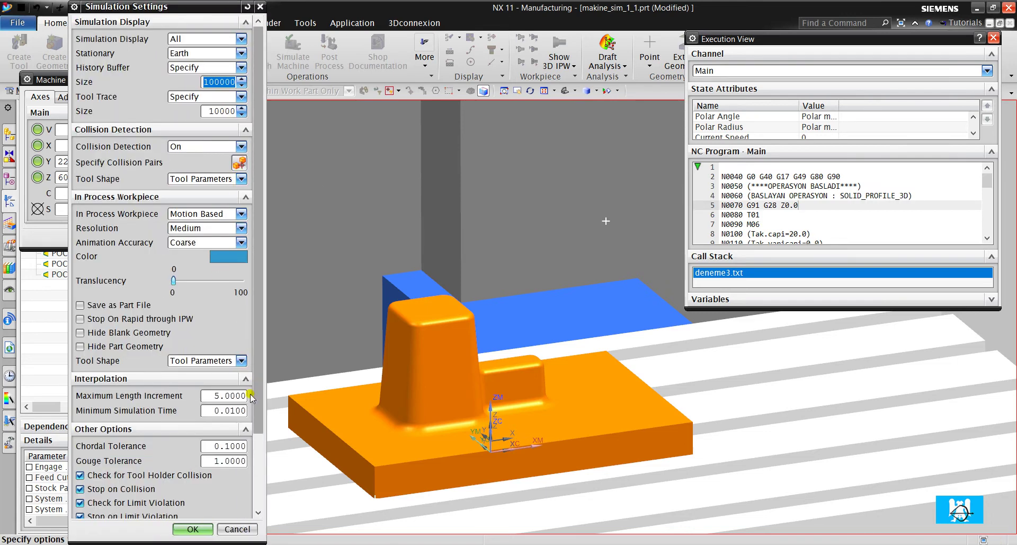
{"action": "double_click", "coordinate": [230, 463]}
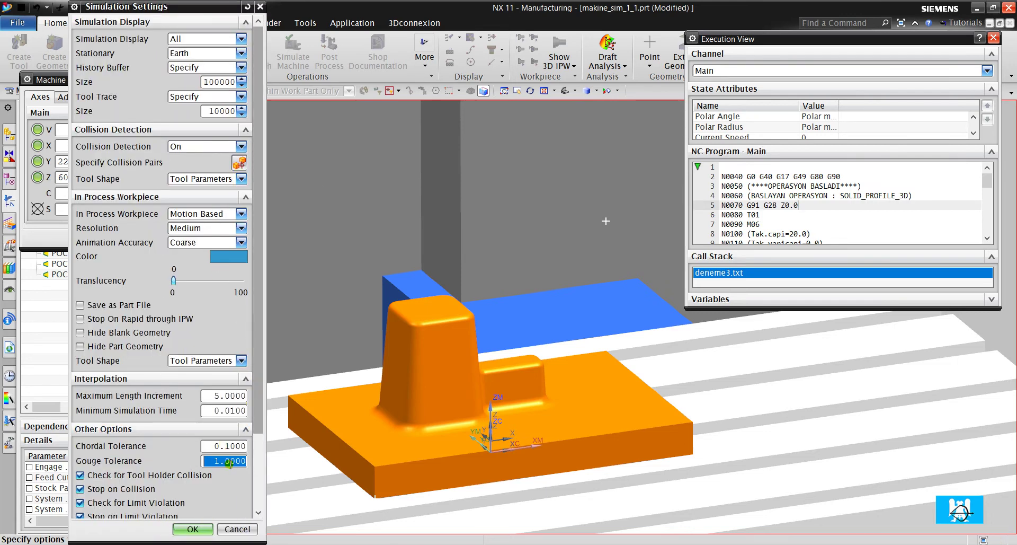
{"action": "type", "text": ".1"}
{"action": "scroll", "coordinate": [228, 450], "scroll_direction": "down", "scroll_amount": 1}
{"action": "scroll", "coordinate": [214, 434], "scroll_direction": "down", "scroll_amount": 2}
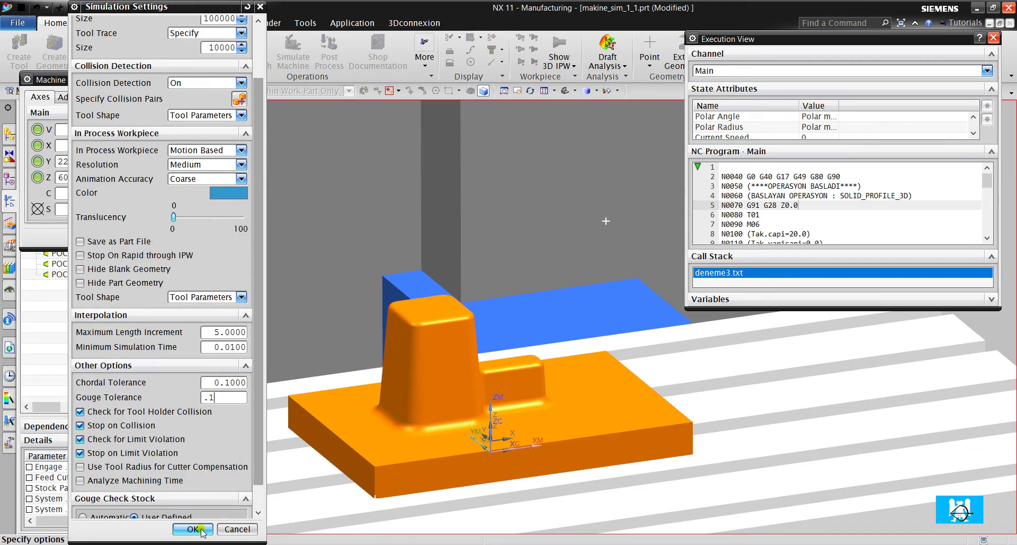
{"action": "scroll", "coordinate": [195, 369], "scroll_direction": "down", "scroll_amount": 1}
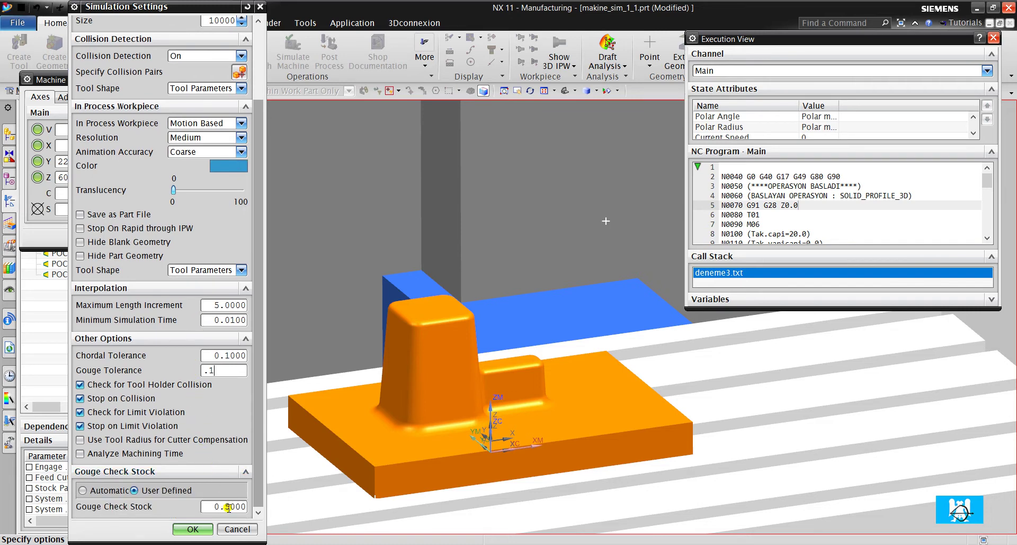
{"action": "left_click", "coordinate": [202, 530]}
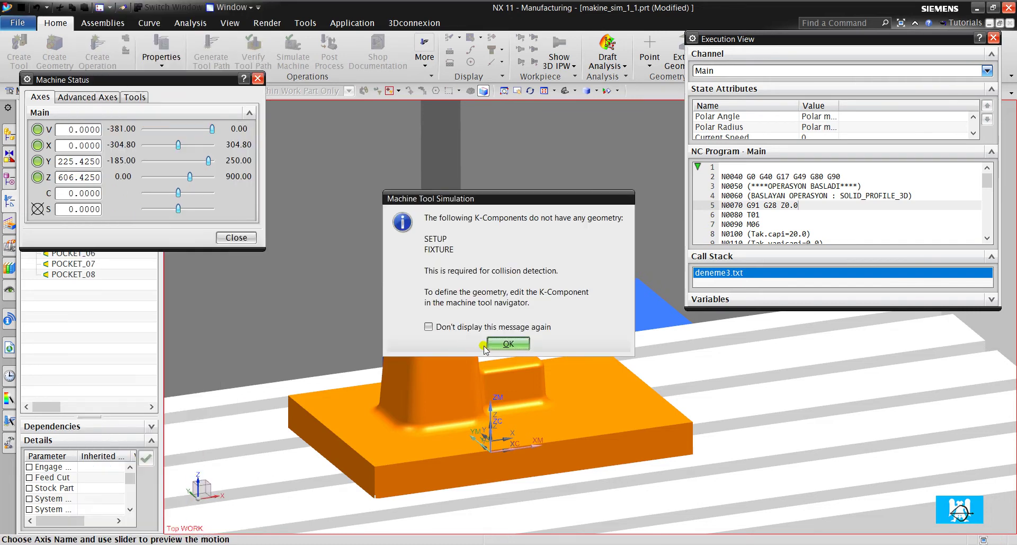
{"action": "left_click", "coordinate": [508, 344]}
{"action": "left_click", "coordinate": [239, 361]}
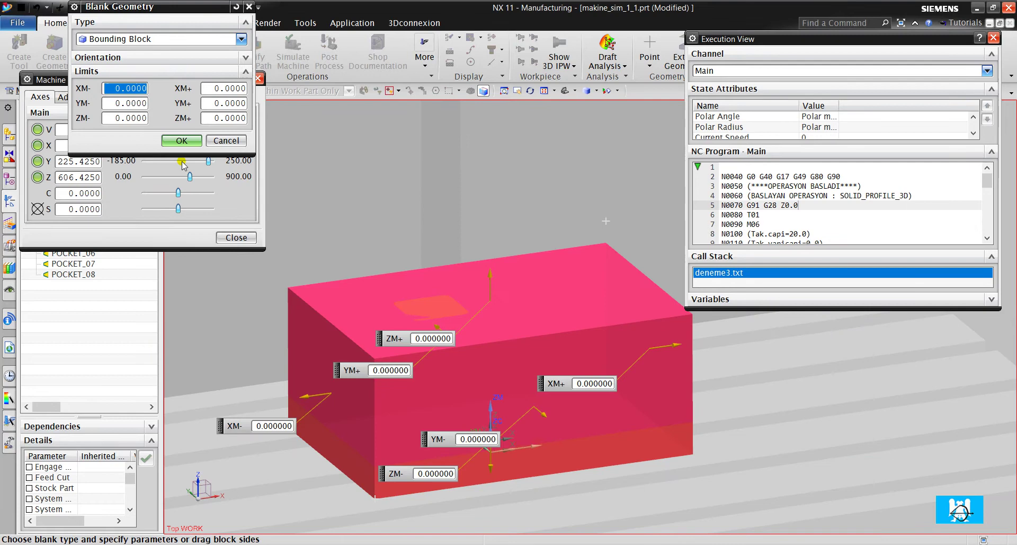
Run the simulation and stop it at the MILL gouge at N0180
{"action": "left_click", "coordinate": [182, 141]}
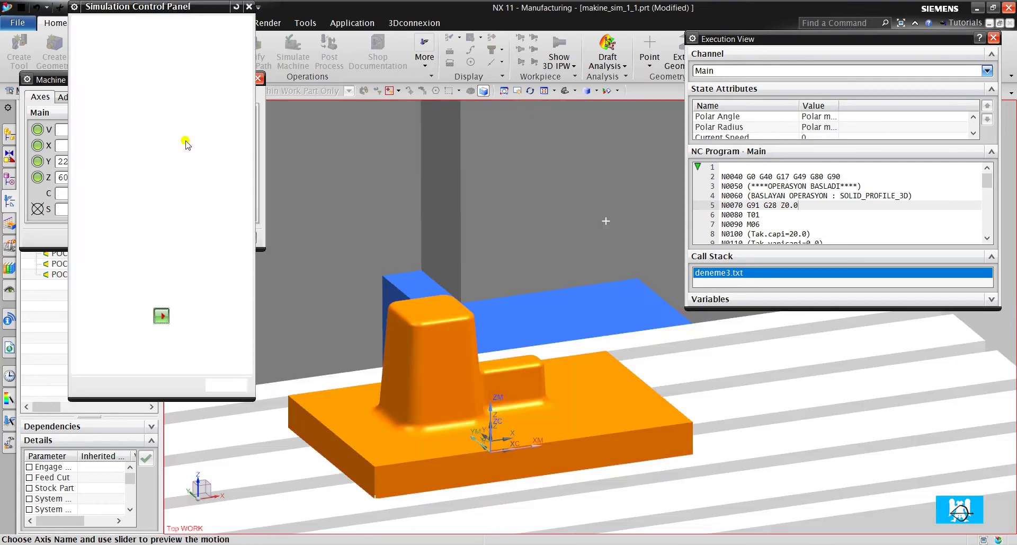
{"action": "scroll", "coordinate": [538, 364], "scroll_direction": "up", "scroll_amount": 3}
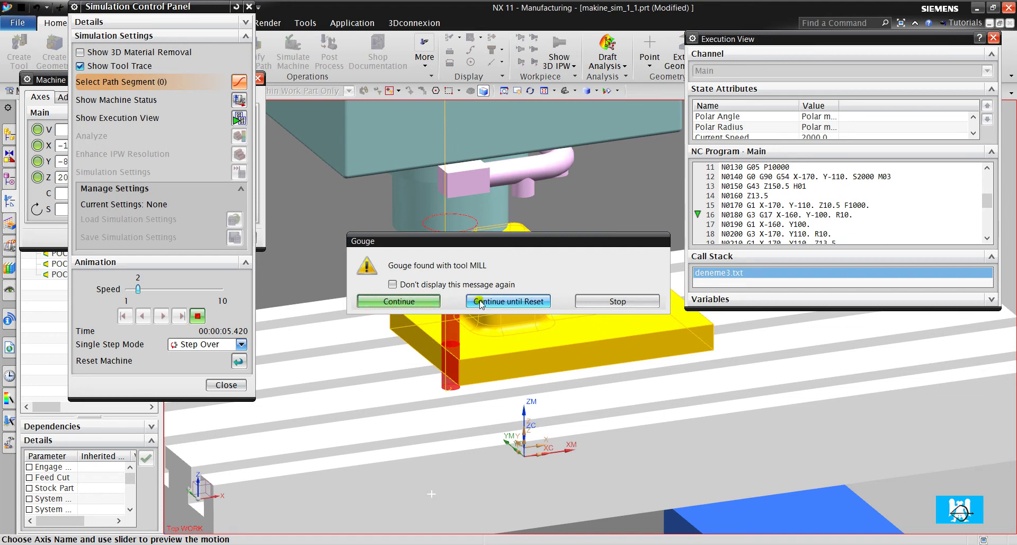
{"action": "left_click", "coordinate": [612, 301]}
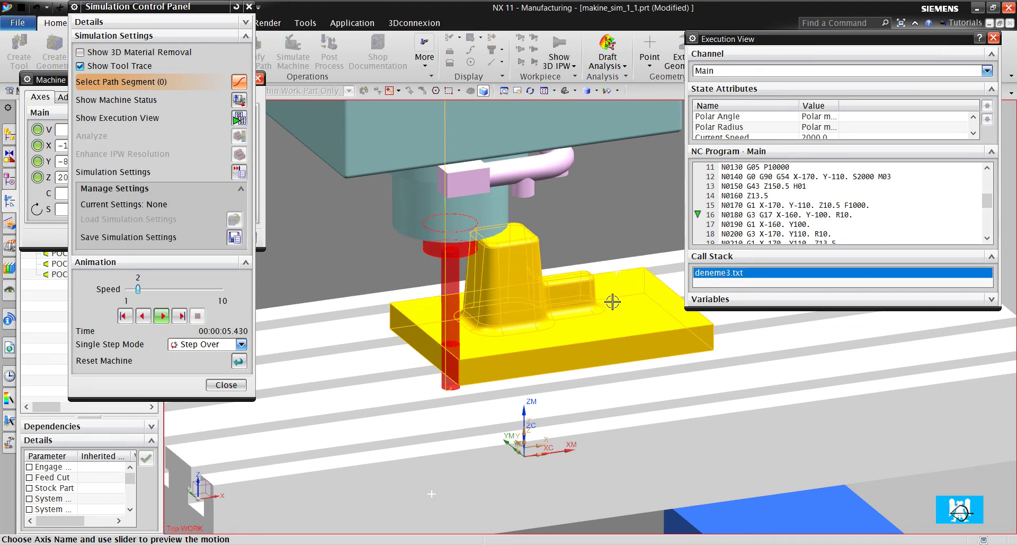
Change Gouge Tolerance to .2 in Simulation Settings
{"action": "left_click", "coordinate": [238, 174]}
{"action": "scroll", "coordinate": [218, 450], "scroll_direction": "down", "scroll_amount": 3}
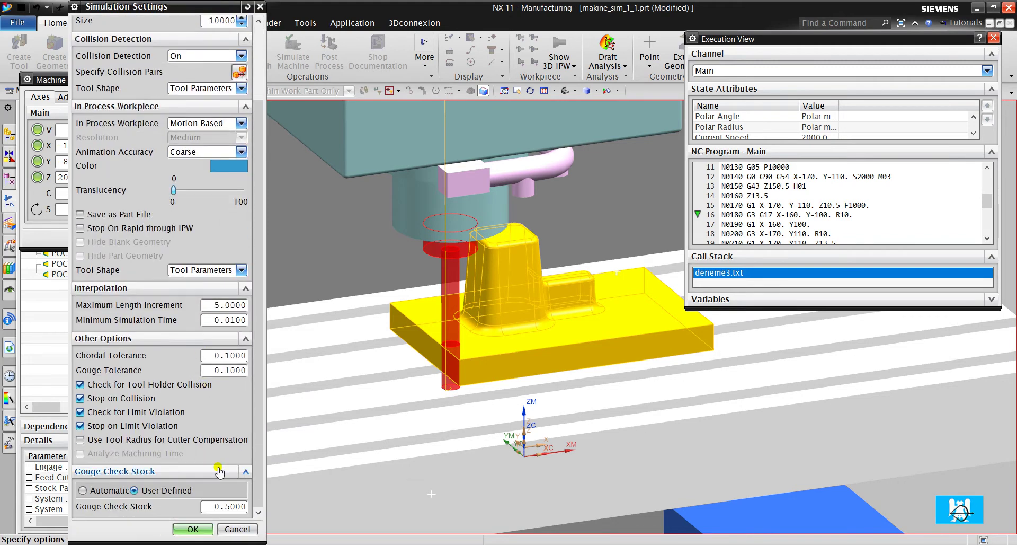
{"action": "left_click", "coordinate": [231, 506]}
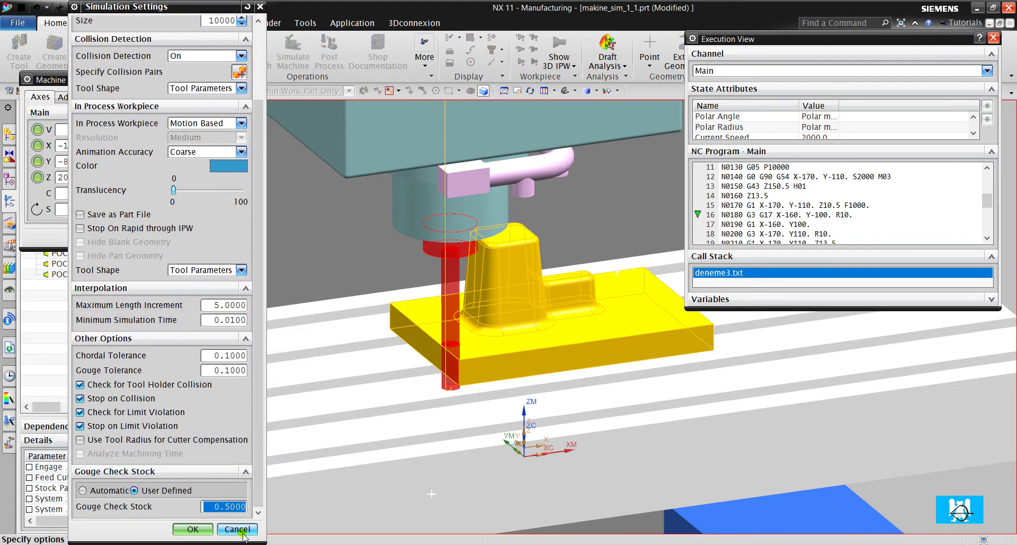
{"action": "left_click", "coordinate": [217, 366]}
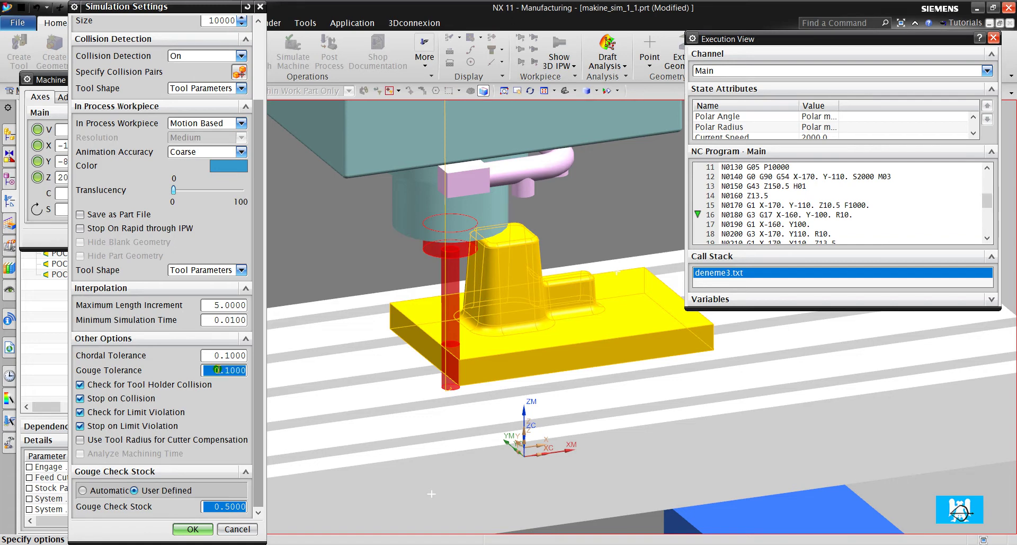
{"action": "type", "text": ".2"}
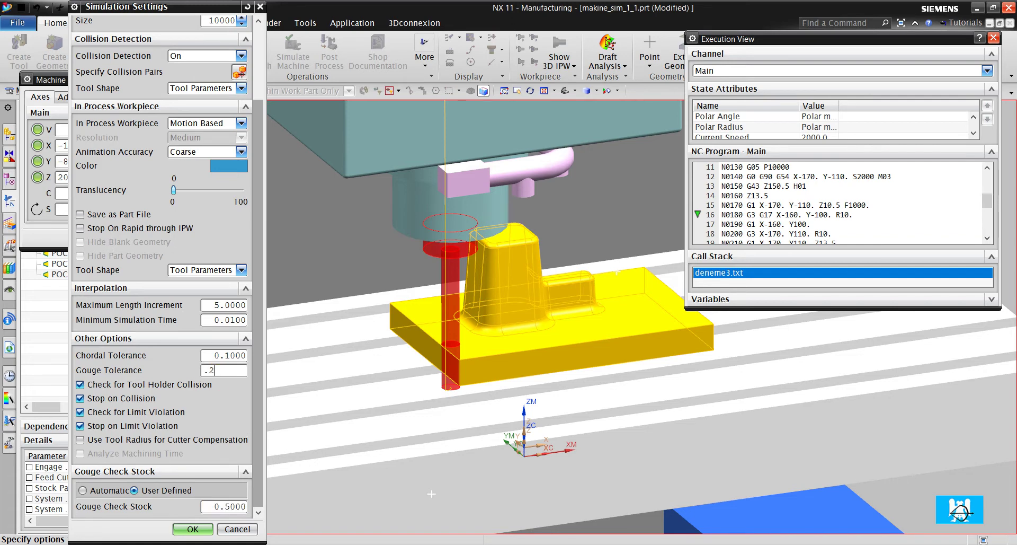
Apply the 0.2 tolerance and rerun the simulation past the MILL gouge warning
{"action": "left_click", "coordinate": [192, 528]}
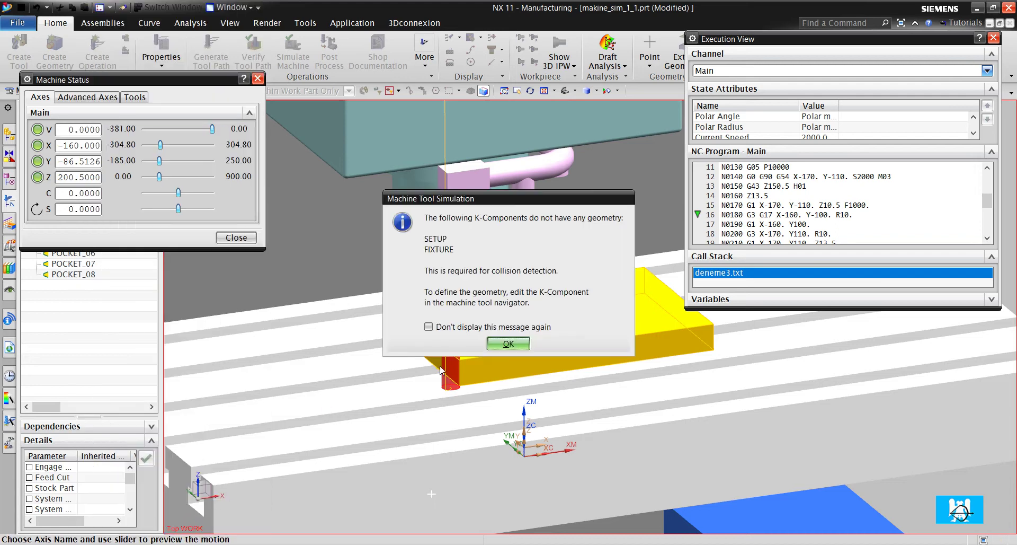
{"action": "left_click", "coordinate": [509, 344]}
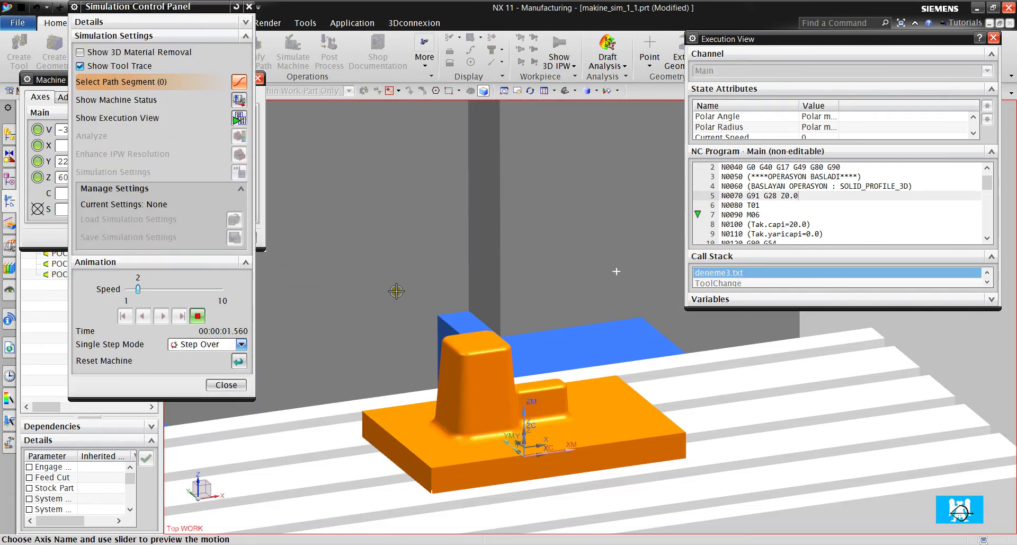
{"action": "scroll", "coordinate": [276, 297], "scroll_direction": "down", "scroll_amount": 5}
{"action": "scroll", "coordinate": [454, 336], "scroll_direction": "up", "scroll_amount": 3}
{"action": "scroll", "coordinate": [465, 348], "scroll_direction": "up", "scroll_amount": 3}
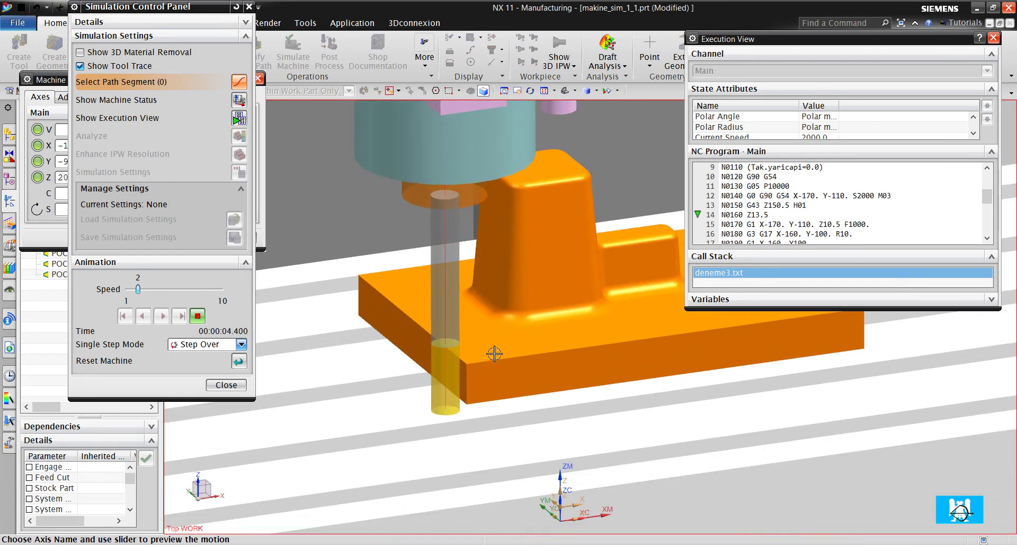
{"action": "scroll", "coordinate": [498, 356], "scroll_direction": "up", "scroll_amount": 2}
{"action": "scroll", "coordinate": [496, 358], "scroll_direction": "up", "scroll_amount": 2}
{"action": "scroll", "coordinate": [467, 364], "scroll_direction": "up", "scroll_amount": 2}
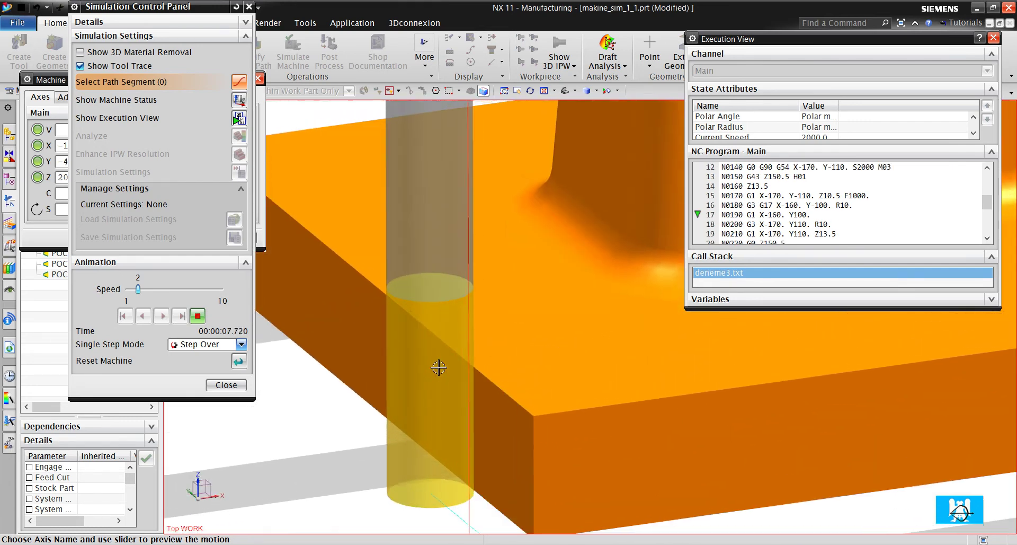
{"action": "scroll", "coordinate": [444, 367], "scroll_direction": "up", "scroll_amount": 2}
{"action": "scroll", "coordinate": [444, 367], "scroll_direction": "down", "scroll_amount": 3}
{"action": "scroll", "coordinate": [461, 345], "scroll_direction": "down", "scroll_amount": 2}
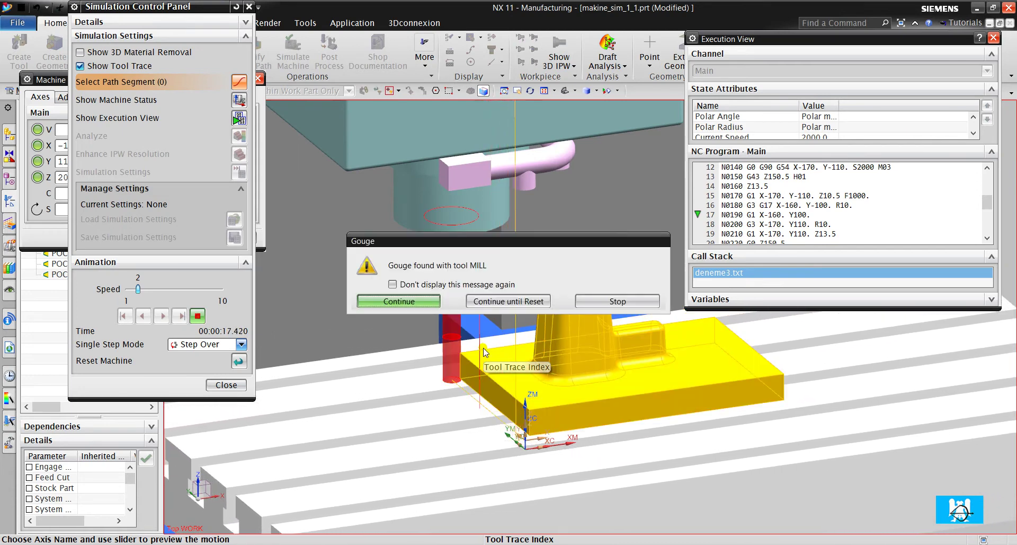
{"action": "left_click", "coordinate": [433, 303]}
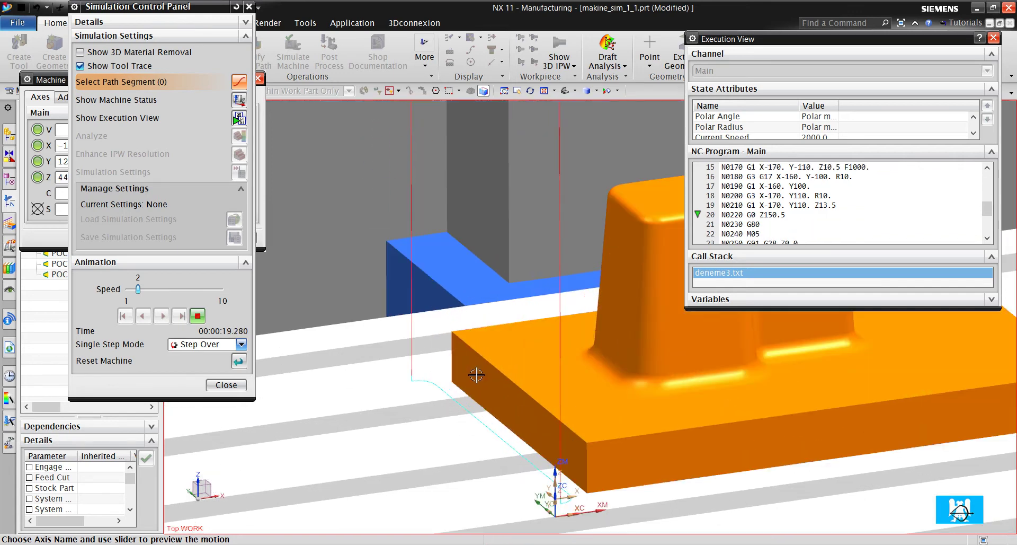
Let the run finish at N0310 M30 and close the machine simulation
{"action": "scroll", "coordinate": [467, 363], "scroll_direction": "down", "scroll_amount": 2}
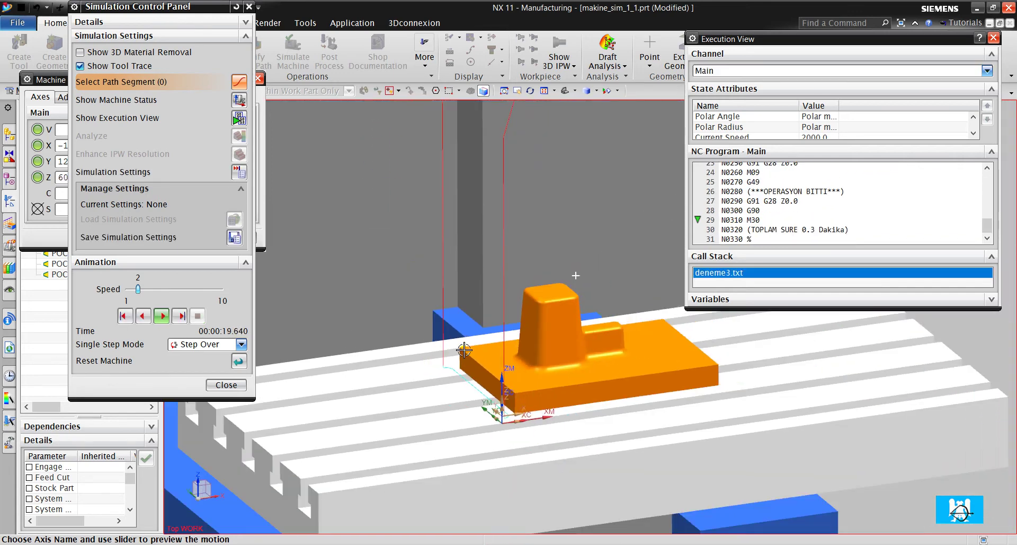
{"action": "scroll", "coordinate": [430, 337], "scroll_direction": "down", "scroll_amount": 2}
{"action": "scroll", "coordinate": [394, 311], "scroll_direction": "down", "scroll_amount": 1}
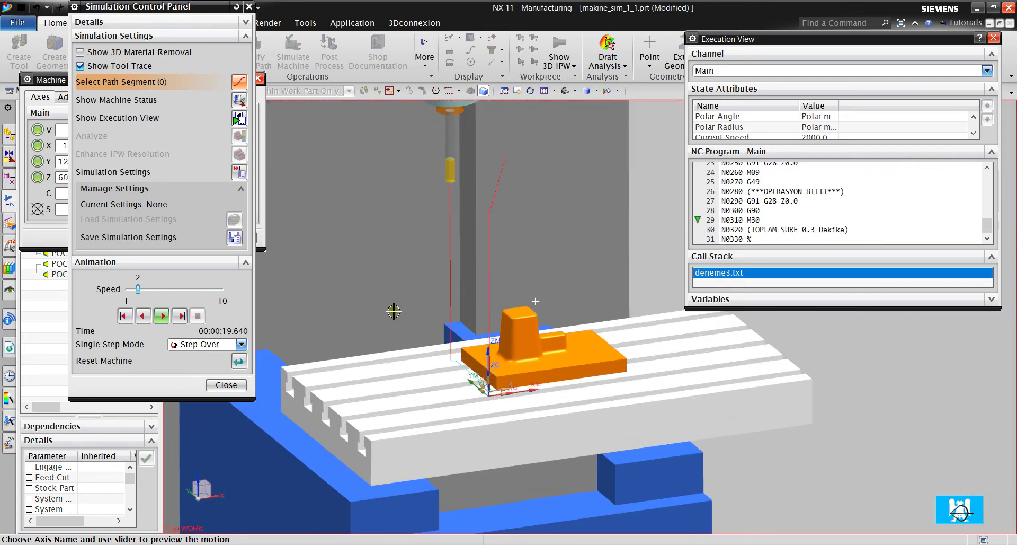
{"action": "left_click", "coordinate": [226, 385]}
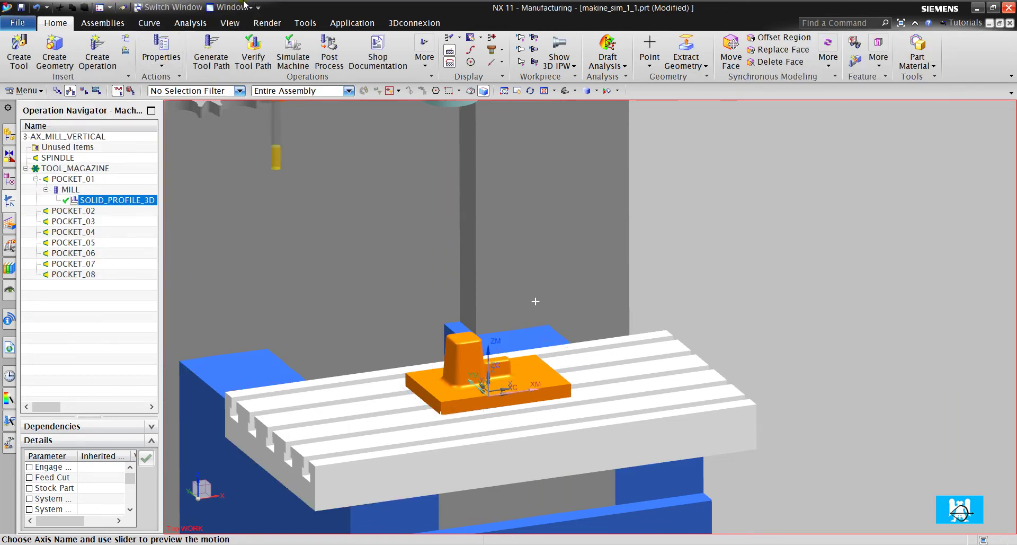
Switch the active part to pozisyonlama_9
{"action": "left_click", "coordinate": [228, 7]}
{"action": "left_click", "coordinate": [260, 89]}
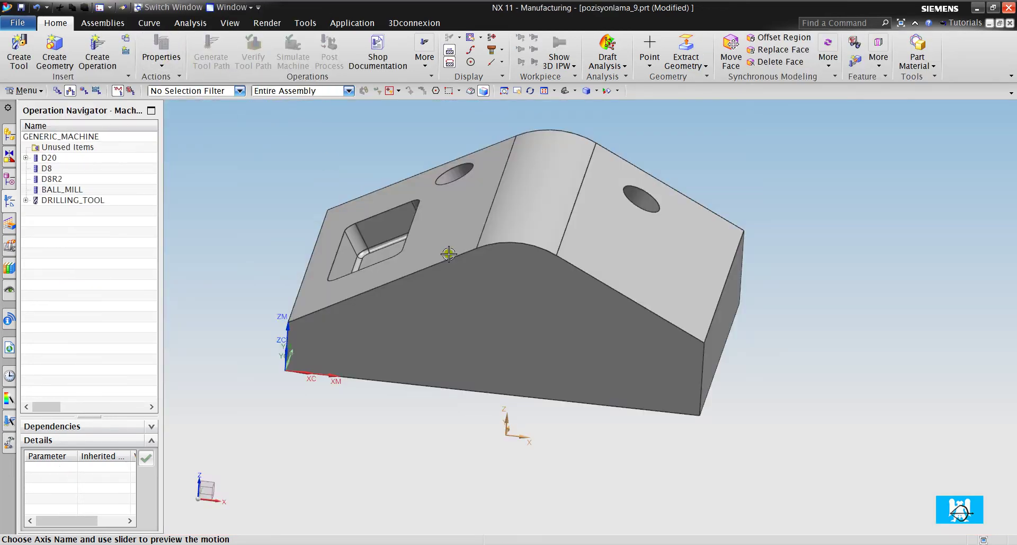
{"action": "scroll", "coordinate": [449, 252], "scroll_direction": "down", "scroll_amount": 3}
{"action": "scroll", "coordinate": [450, 228], "scroll_direction": "up", "scroll_amount": 2}
{"action": "left_click", "coordinate": [79, 233]}
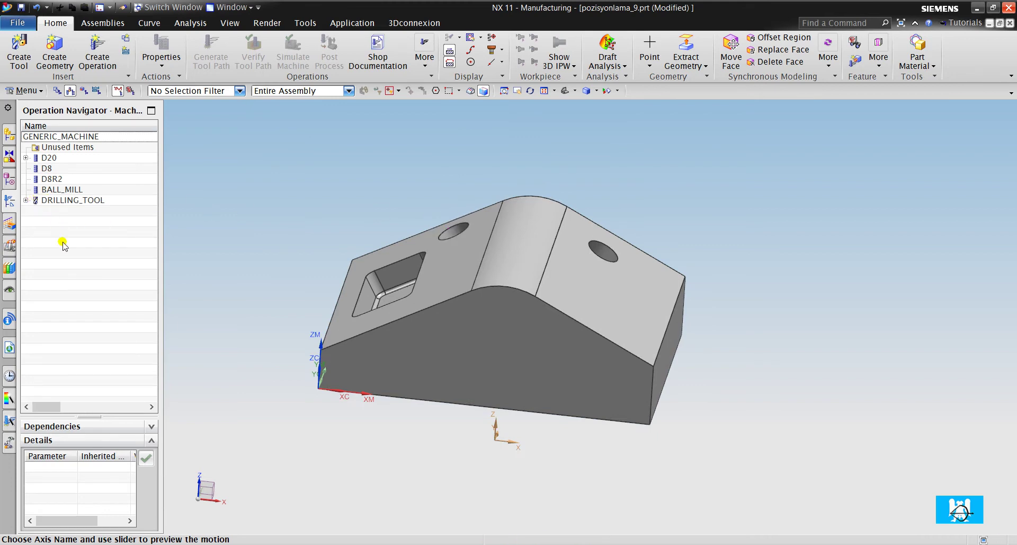
Show the Operation Navigator's Geometry View and select FLOOR_WALL and FLOOR_WALL_COPY
{"action": "right_click", "coordinate": [63, 244]}
{"action": "left_click", "coordinate": [93, 272]}
{"action": "left_click", "coordinate": [90, 179]}
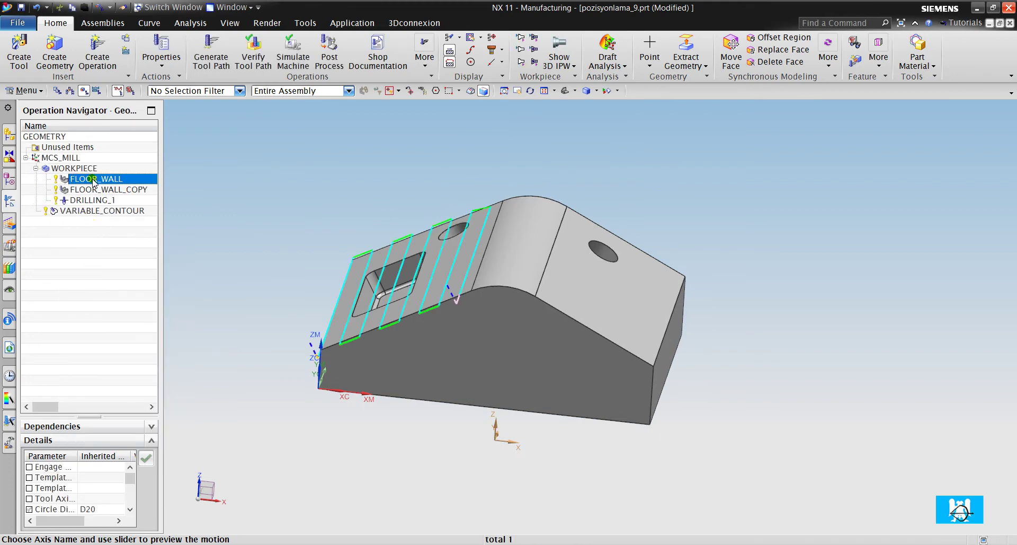
{"action": "scroll", "coordinate": [416, 293], "scroll_direction": "down", "scroll_amount": 3}
{"action": "scroll", "coordinate": [432, 296], "scroll_direction": "up", "scroll_amount": 5}
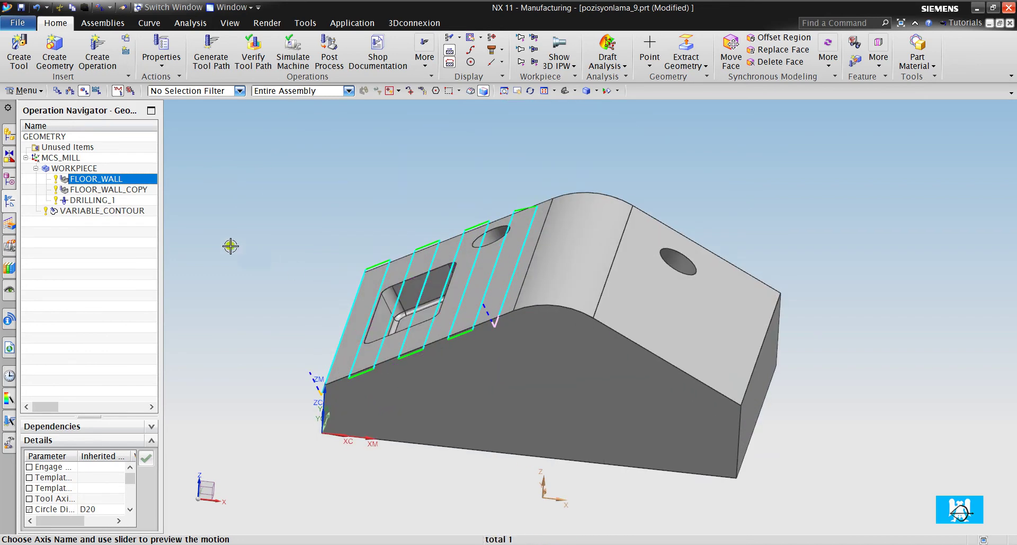
{"action": "left_click", "coordinate": [130, 190], "text": "ctrl"}
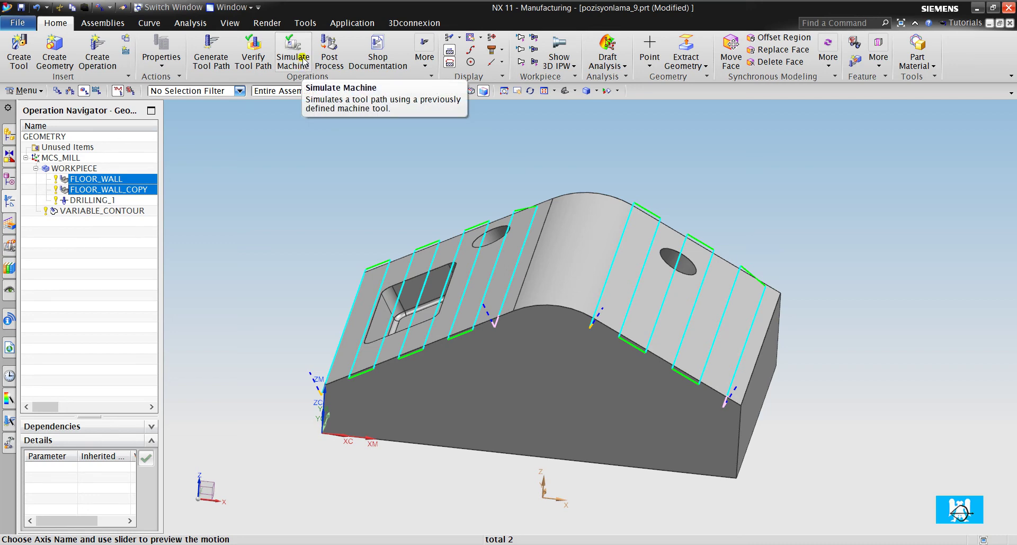
Verify the FLOOR_WALL tool paths, replaying the tool across the part at animation speed 4
{"action": "left_click", "coordinate": [253, 53]}
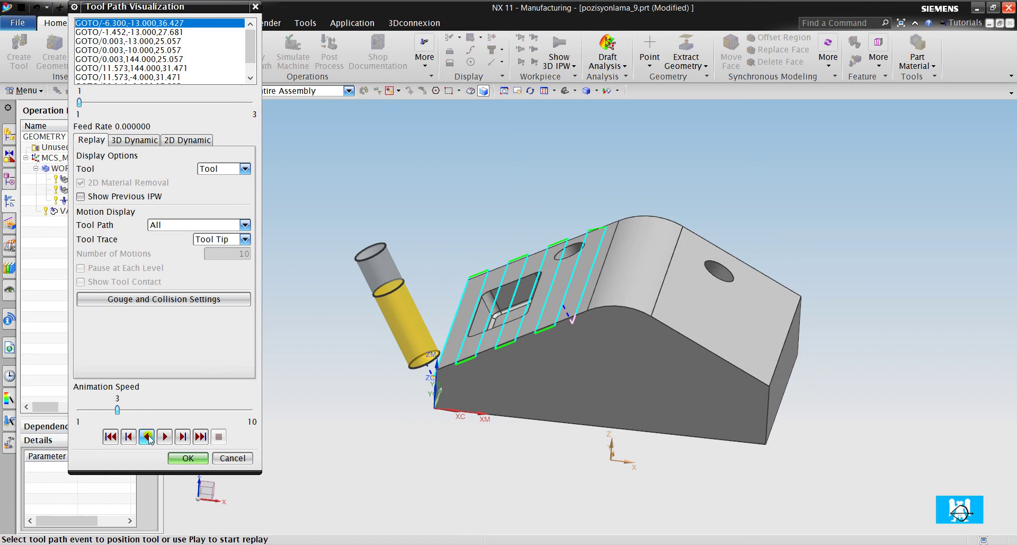
{"action": "left_click", "coordinate": [147, 436]}
{"action": "left_click", "coordinate": [179, 406]}
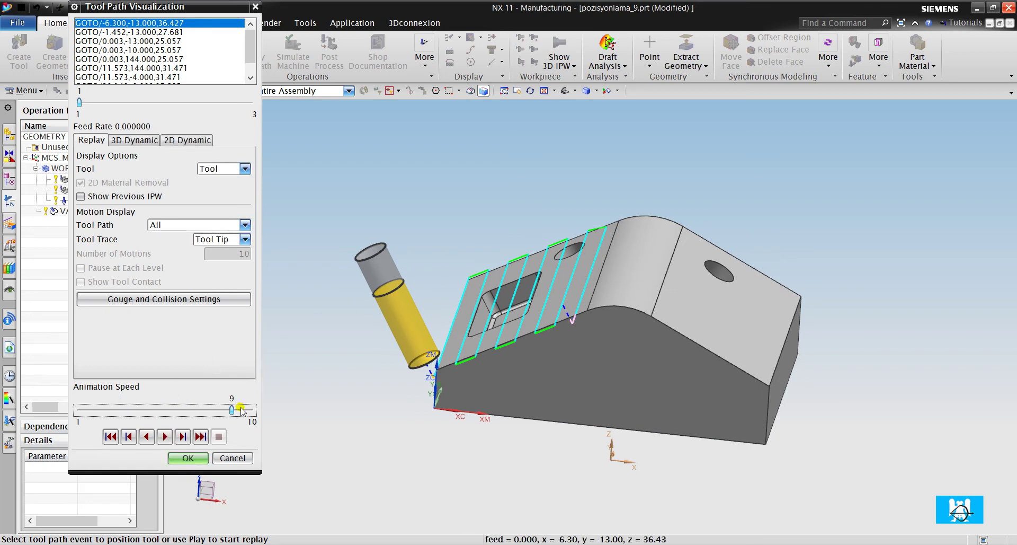
{"action": "left_click", "coordinate": [181, 436]}
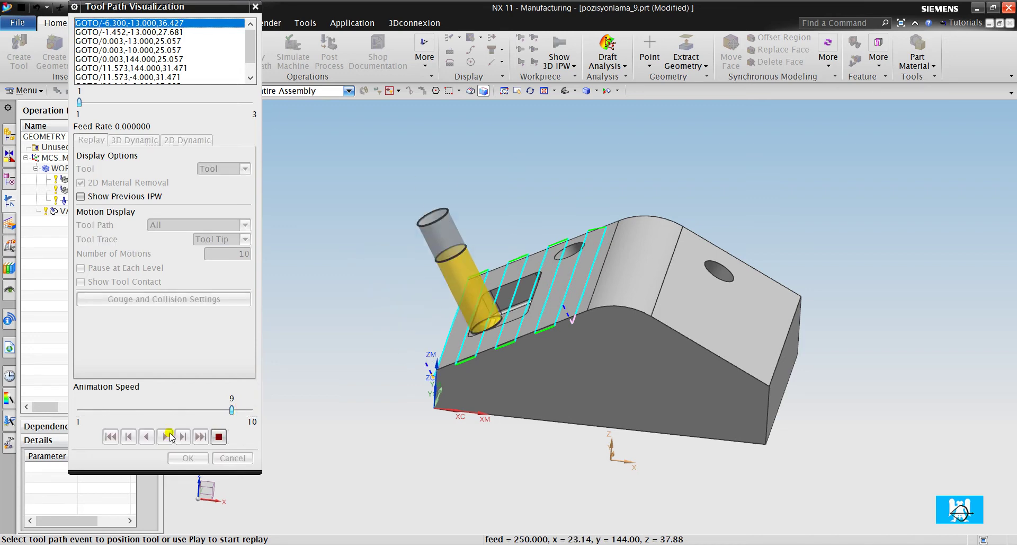
{"action": "left_click", "coordinate": [136, 413]}
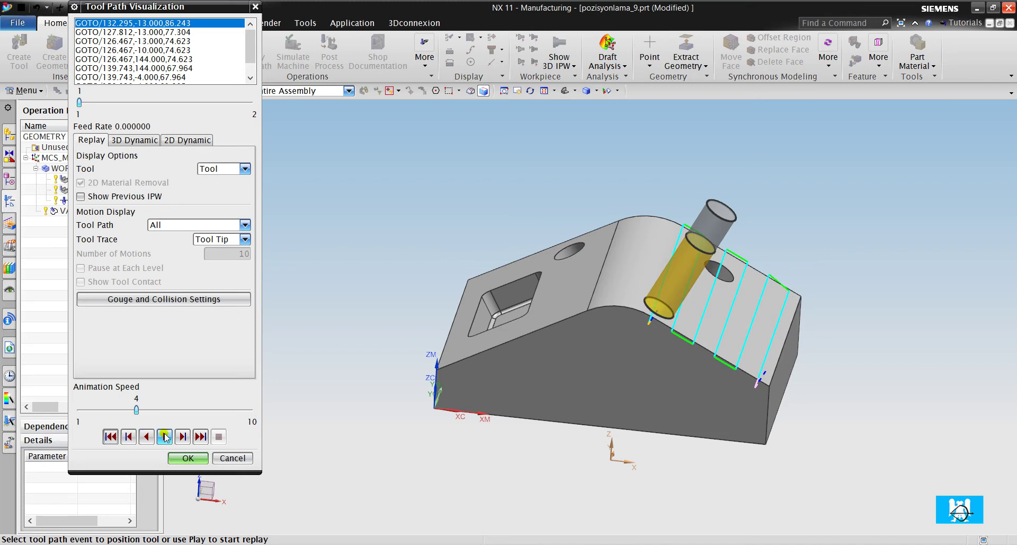
{"action": "left_click", "coordinate": [164, 437]}
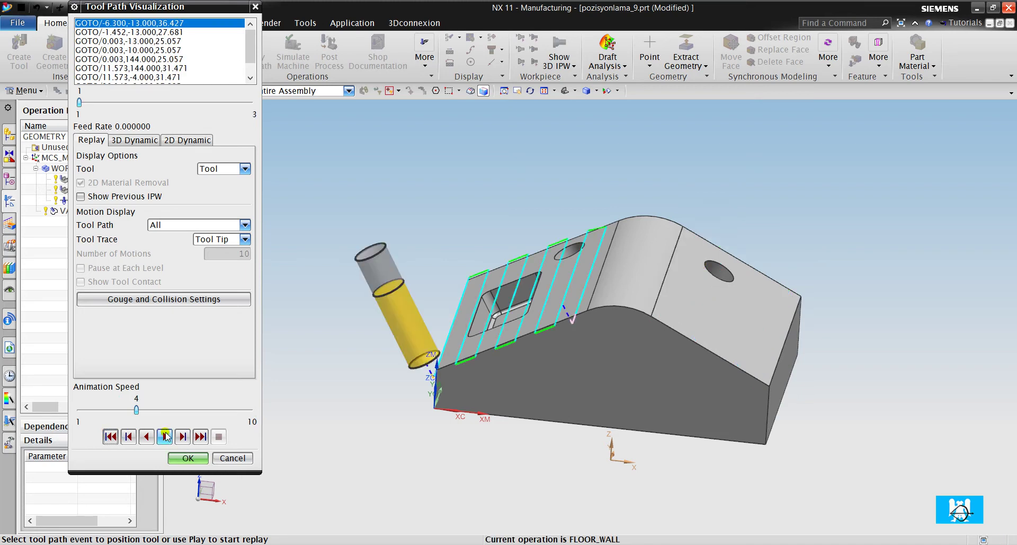
{"action": "left_click", "coordinate": [164, 436]}
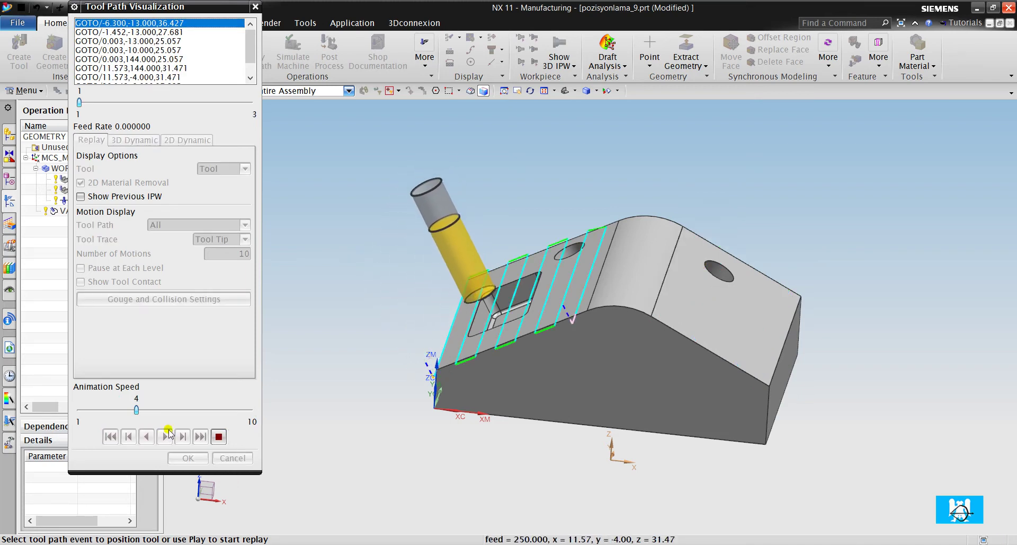
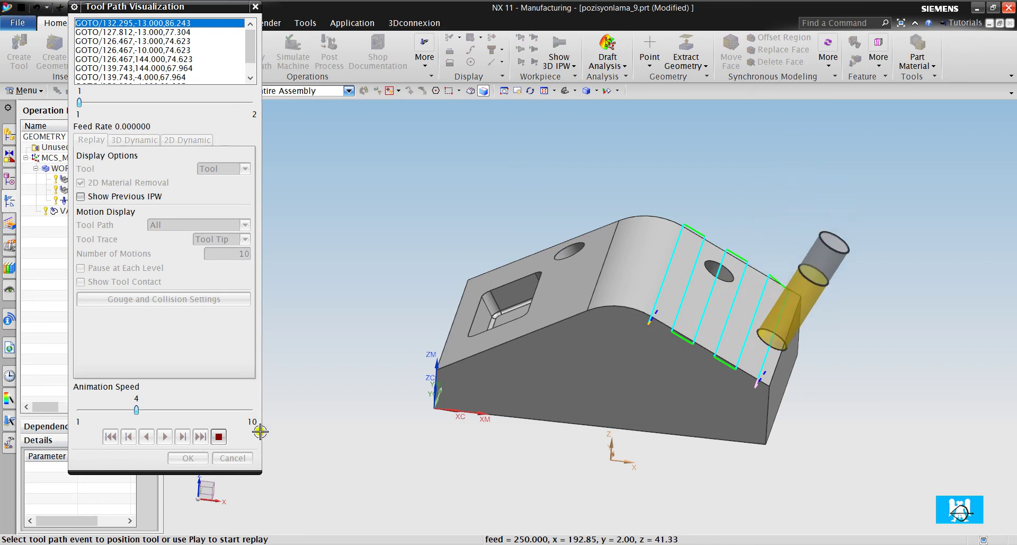
Stop and close the toolpath replay, then open the FLOOR_WALL operation
{"action": "left_click", "coordinate": [218, 435]}
{"action": "left_click", "coordinate": [188, 457]}
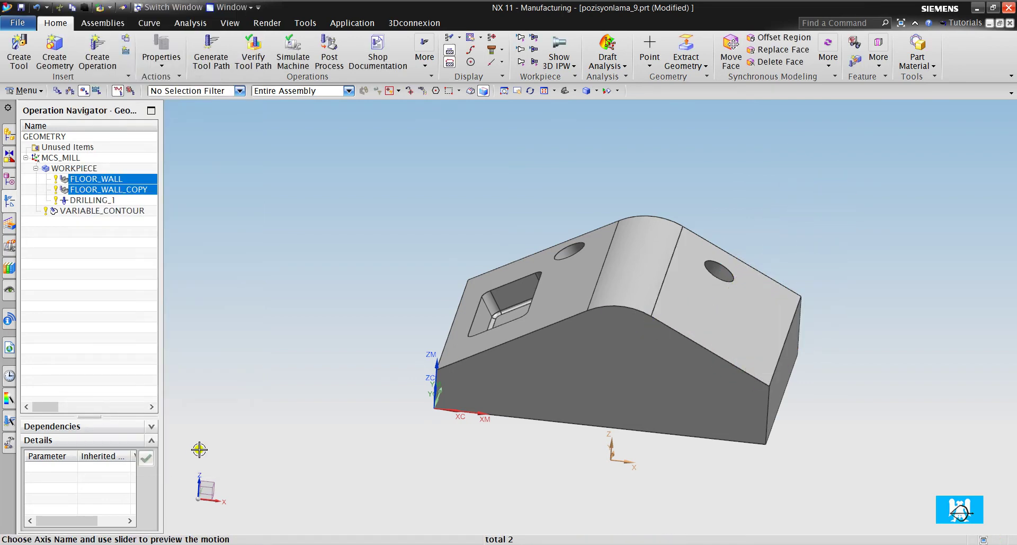
{"action": "double_click", "coordinate": [106, 179]}
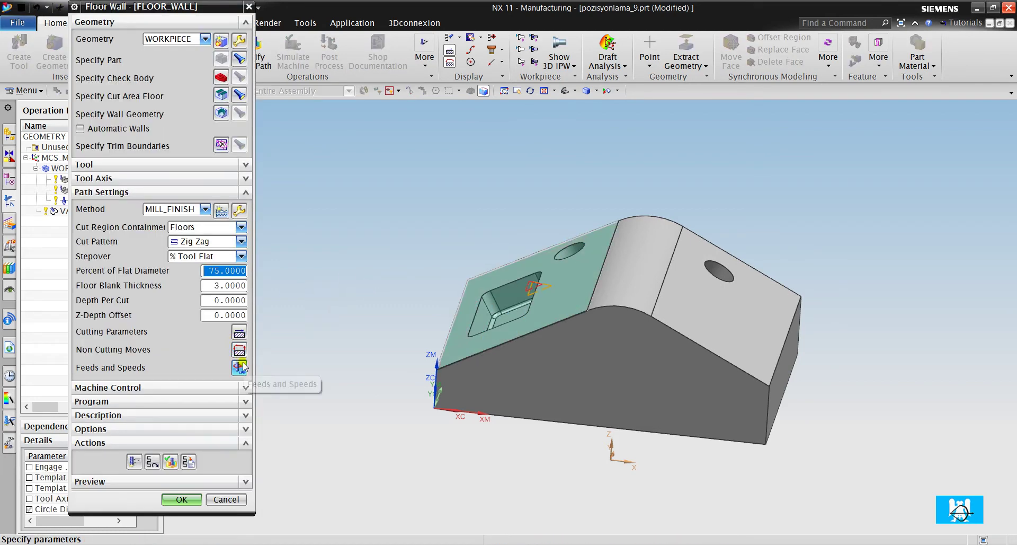
{"action": "middle_click", "coordinate": [240, 350]}
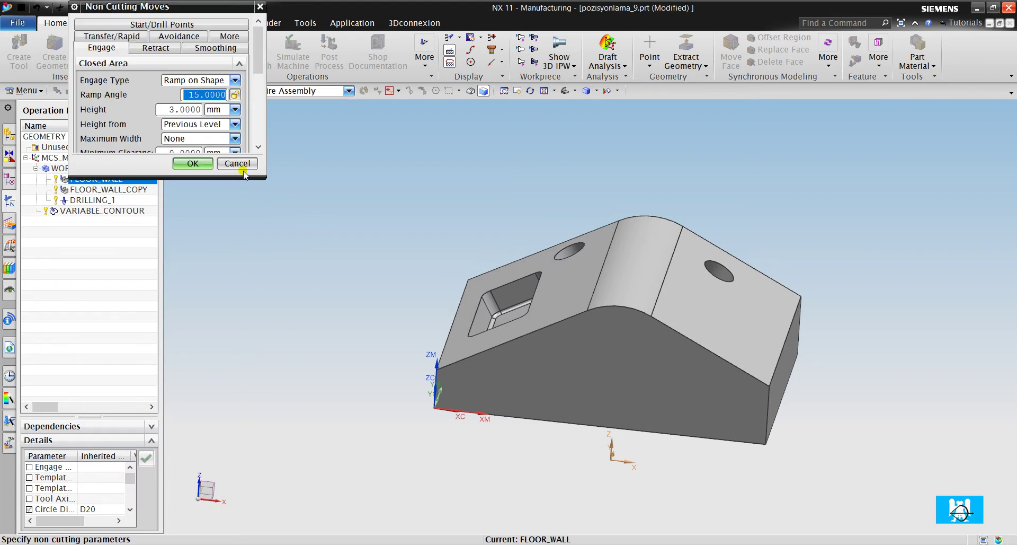
Set FLOOR_WALL's region start point to the picked edge endpoint and regenerate its zig-zag toolpath
{"action": "left_click", "coordinate": [144, 25]}
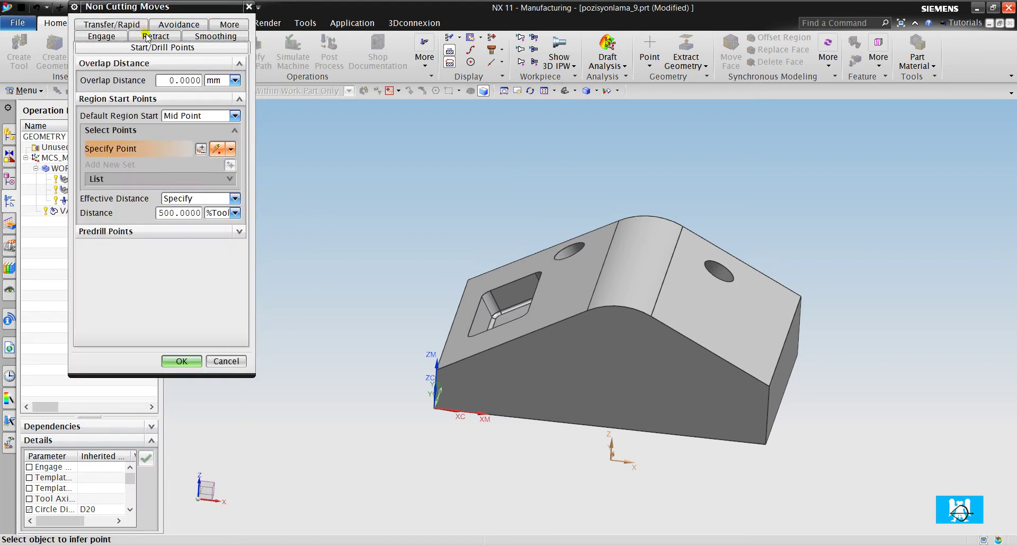
{"action": "left_click", "coordinate": [594, 314]}
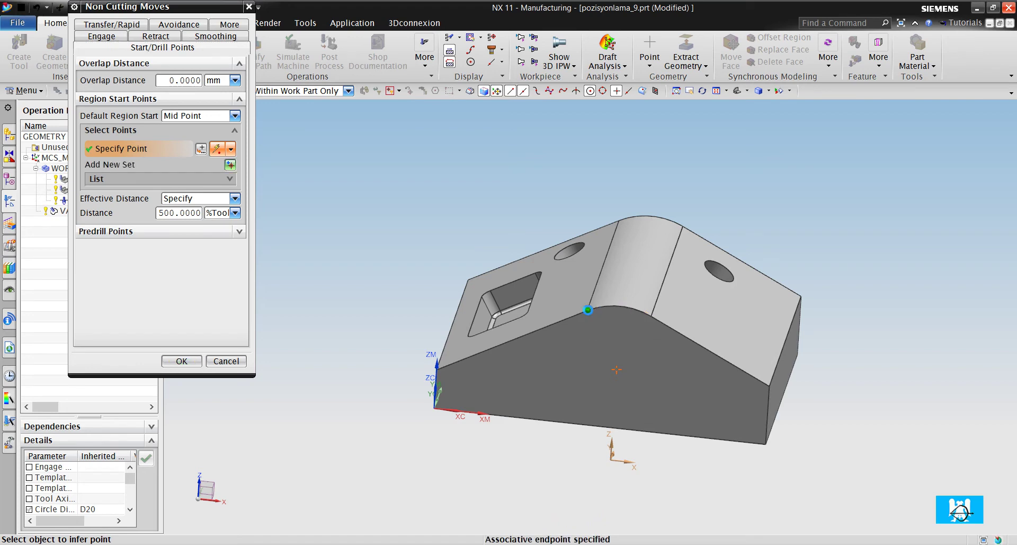
{"action": "left_click", "coordinate": [181, 360]}
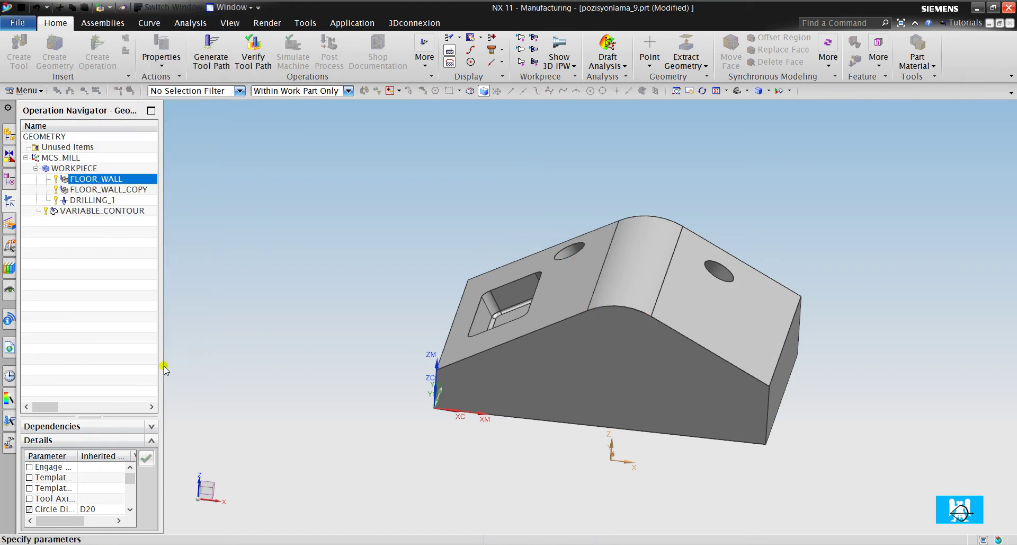
{"action": "left_click", "coordinate": [134, 460]}
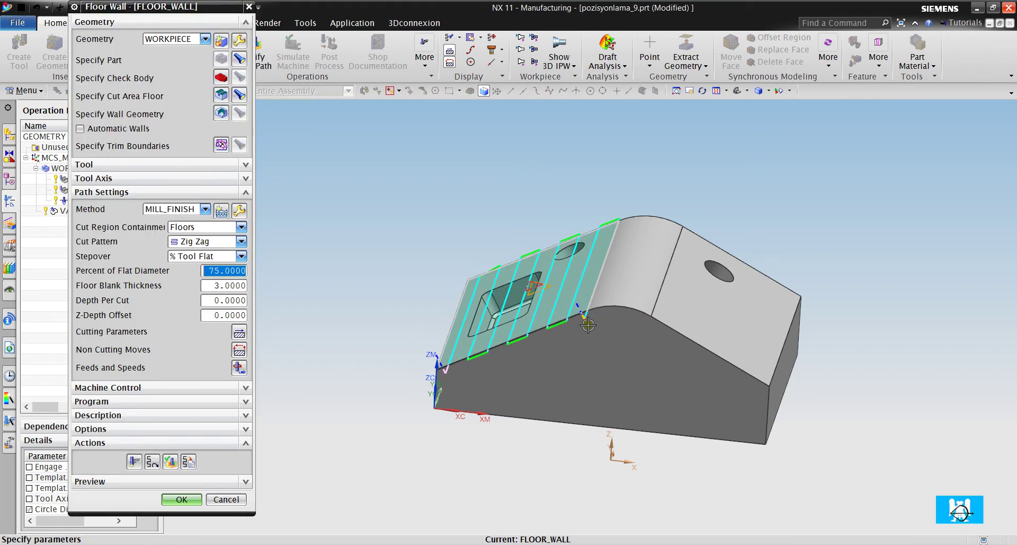
{"action": "left_click", "coordinate": [182, 499]}
Start FLOOR_WALL_COPY's region at the X=200, Y=0 edge endpoint and regenerate its zig-zag toolpath
{"action": "left_click", "coordinate": [139, 190]}
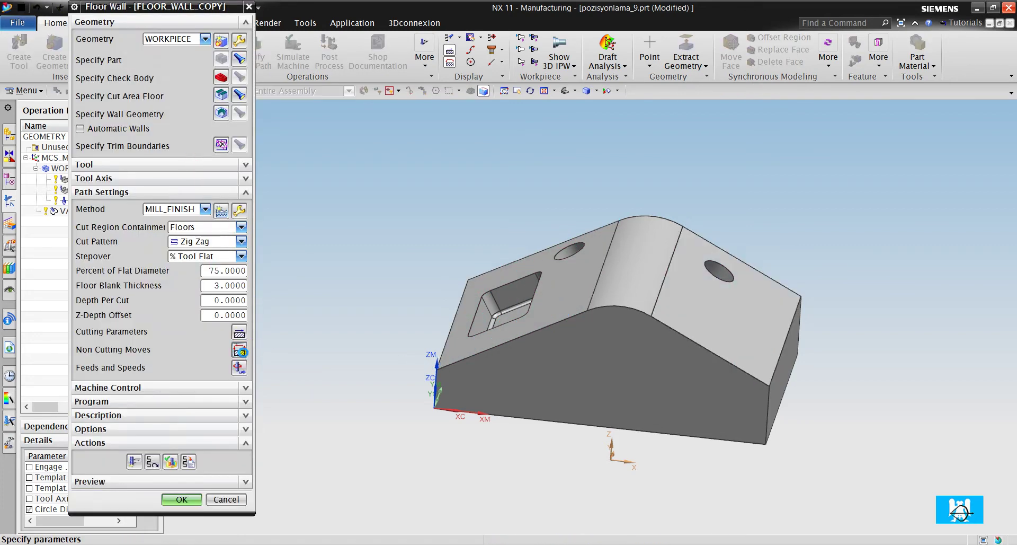
{"action": "middle_click", "coordinate": [291, 268]}
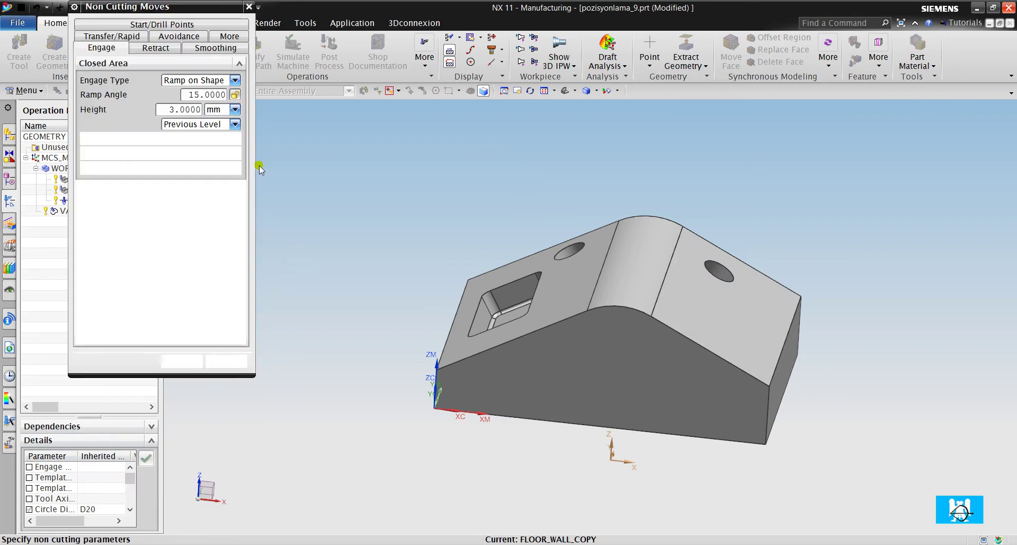
{"action": "left_click", "coordinate": [162, 24]}
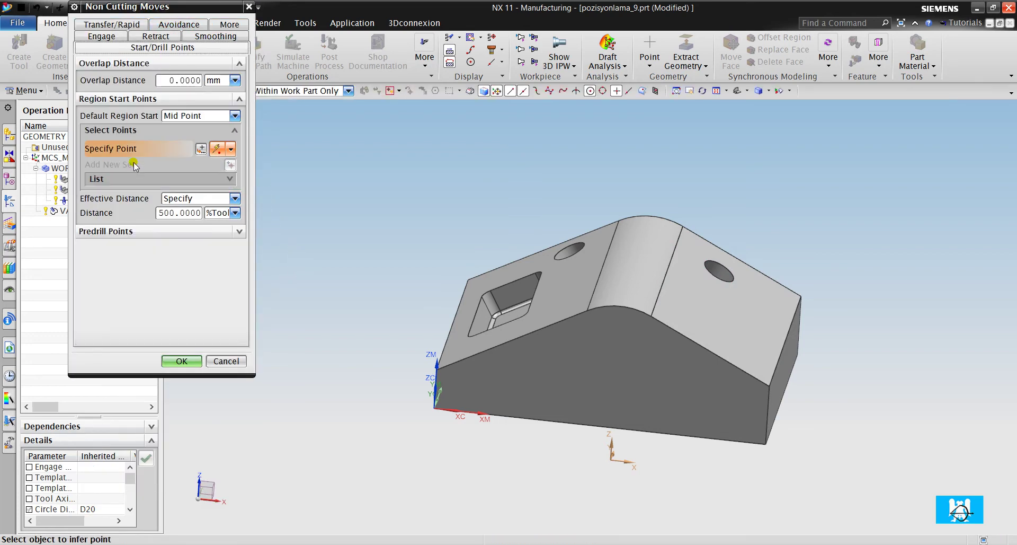
{"action": "left_click", "coordinate": [770, 385]}
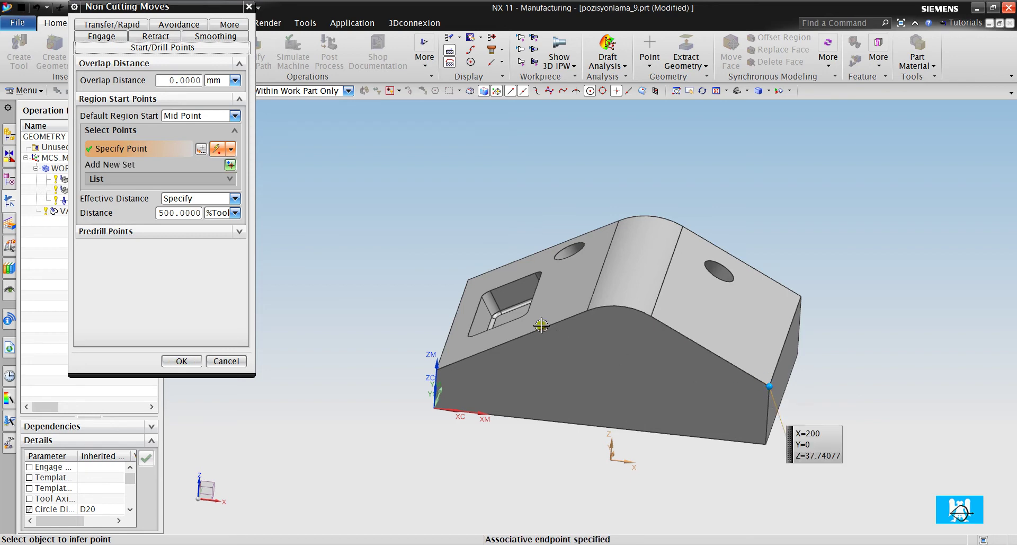
{"action": "left_click", "coordinate": [182, 360]}
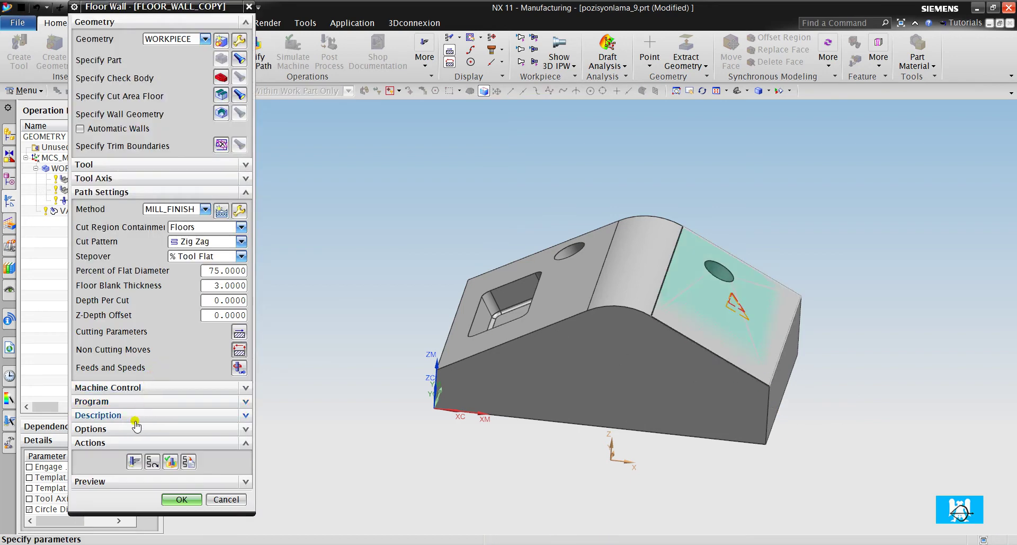
{"action": "left_click", "coordinate": [134, 461]}
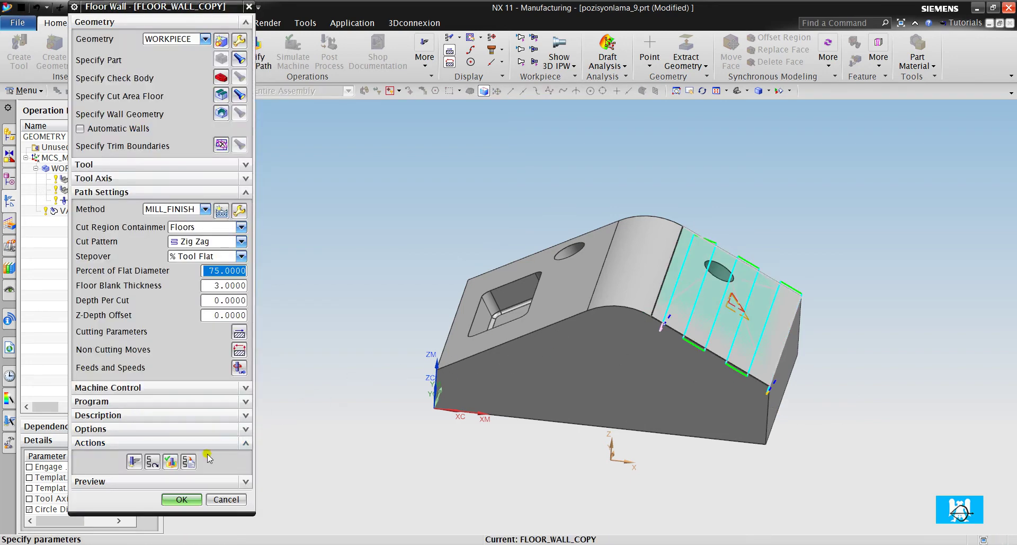
{"action": "left_click", "coordinate": [181, 500]}
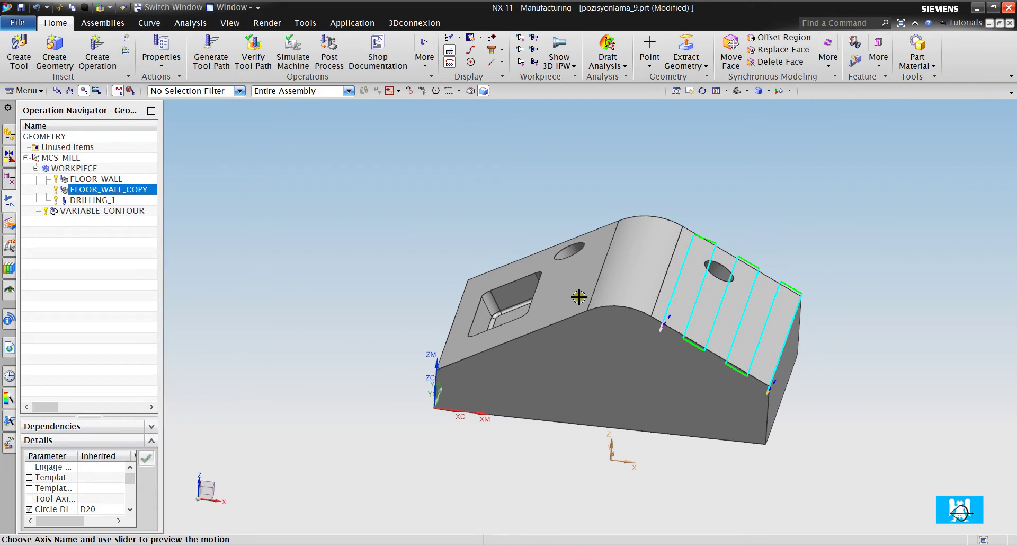
{"action": "left_click", "coordinate": [128, 180]}
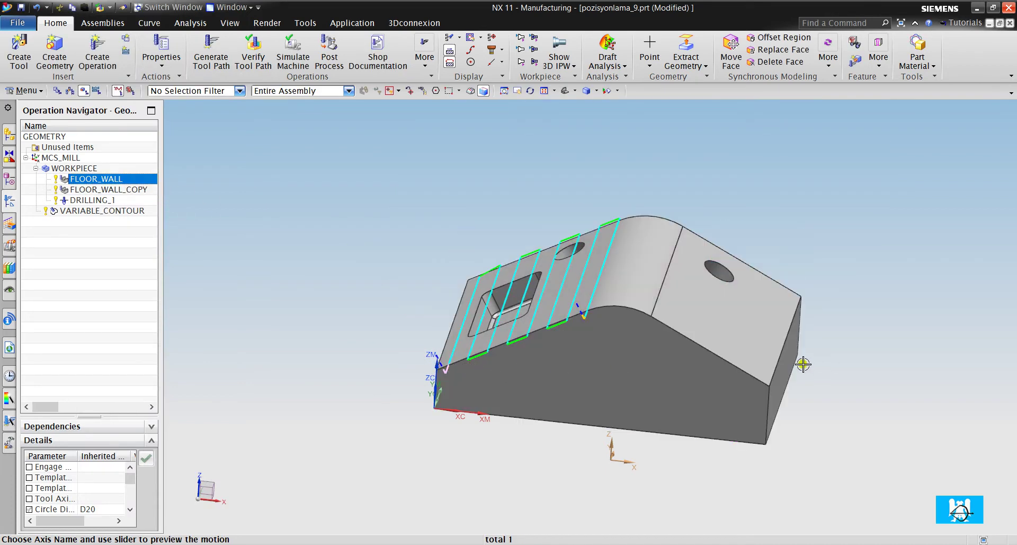
{"action": "left_click", "coordinate": [133, 193], "text": "ctrl"}
{"action": "left_click", "coordinate": [253, 48]}
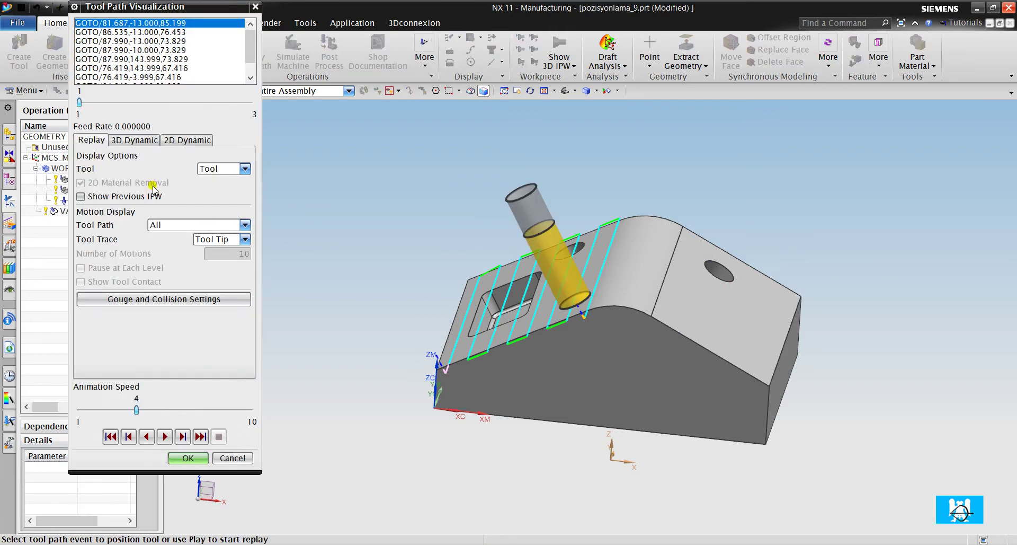
{"action": "left_click", "coordinate": [165, 436]}
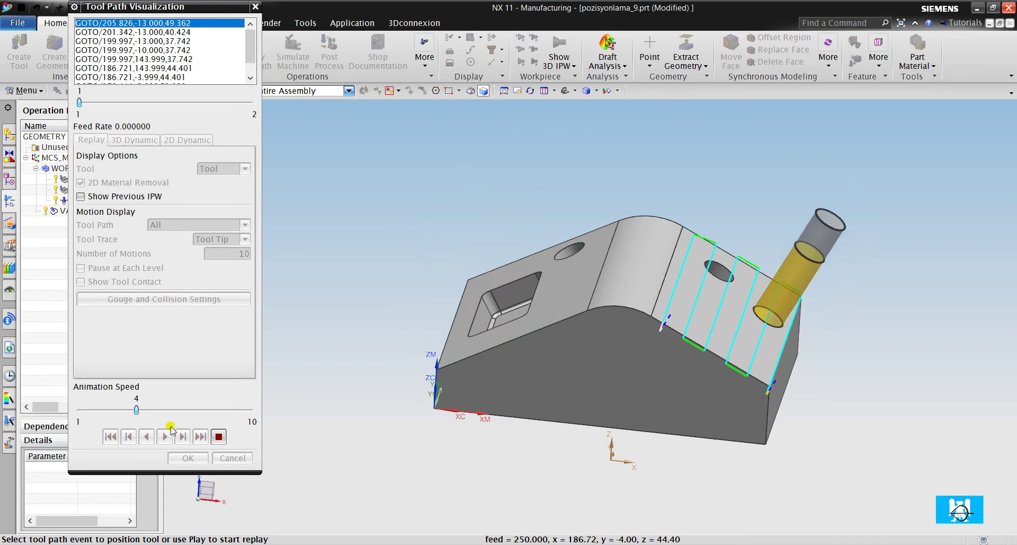
{"action": "left_click", "coordinate": [218, 436]}
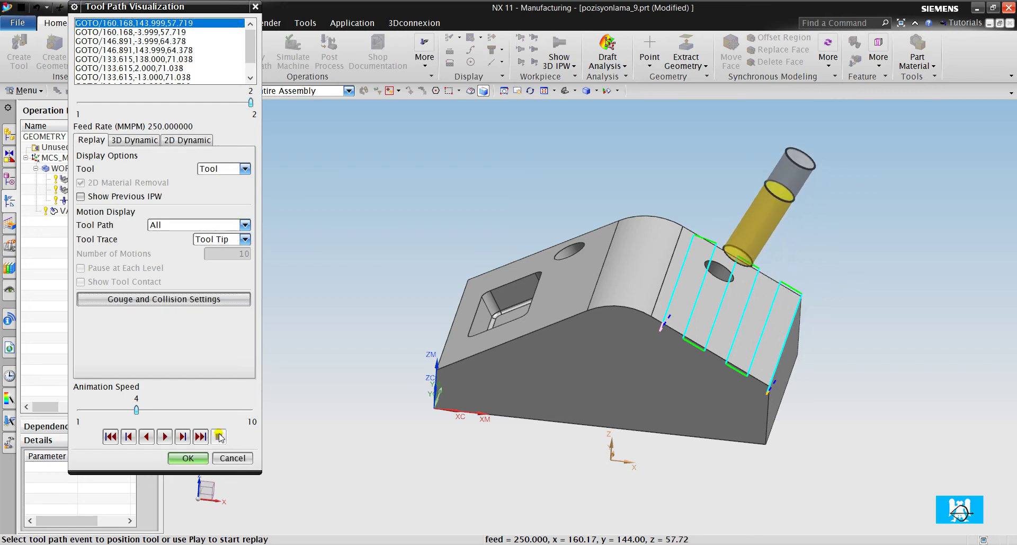
{"action": "left_click", "coordinate": [199, 458]}
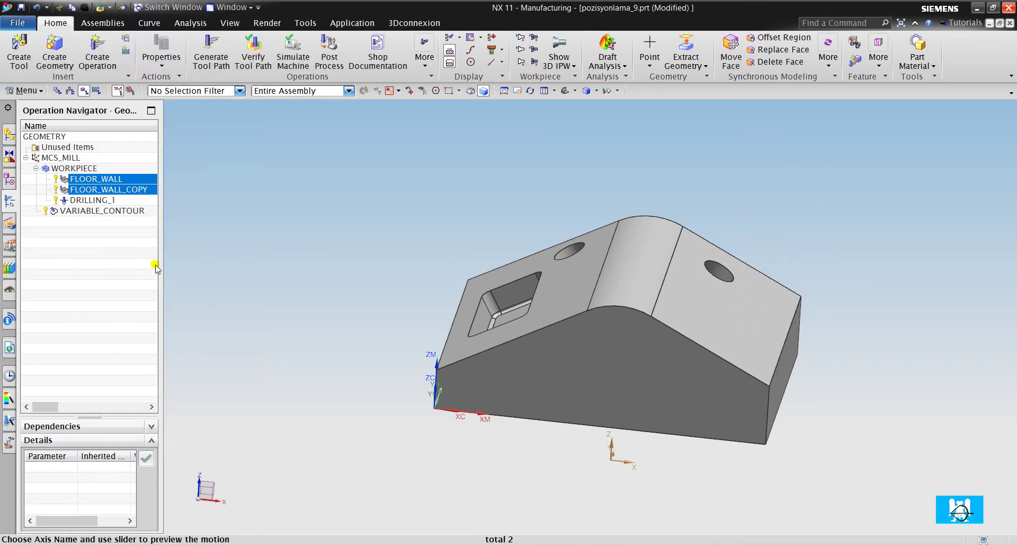
{"action": "left_click", "coordinate": [118, 238]}
{"action": "left_click", "coordinate": [122, 180]}
Switch the Operation Navigator to Program Order View
{"action": "scroll", "coordinate": [623, 287], "scroll_direction": "up", "scroll_amount": 5}
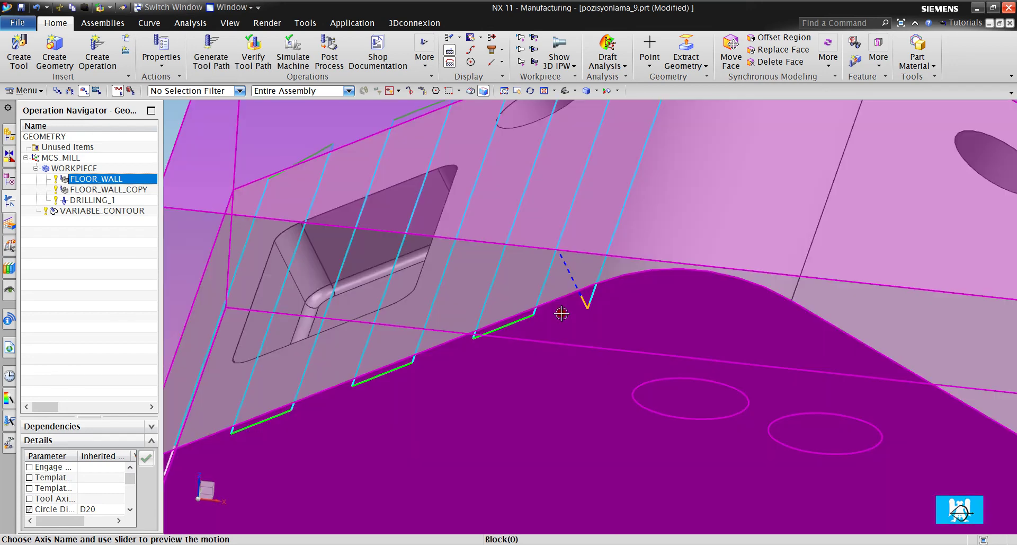
{"action": "scroll", "coordinate": [623, 287], "scroll_direction": "down", "scroll_amount": 4}
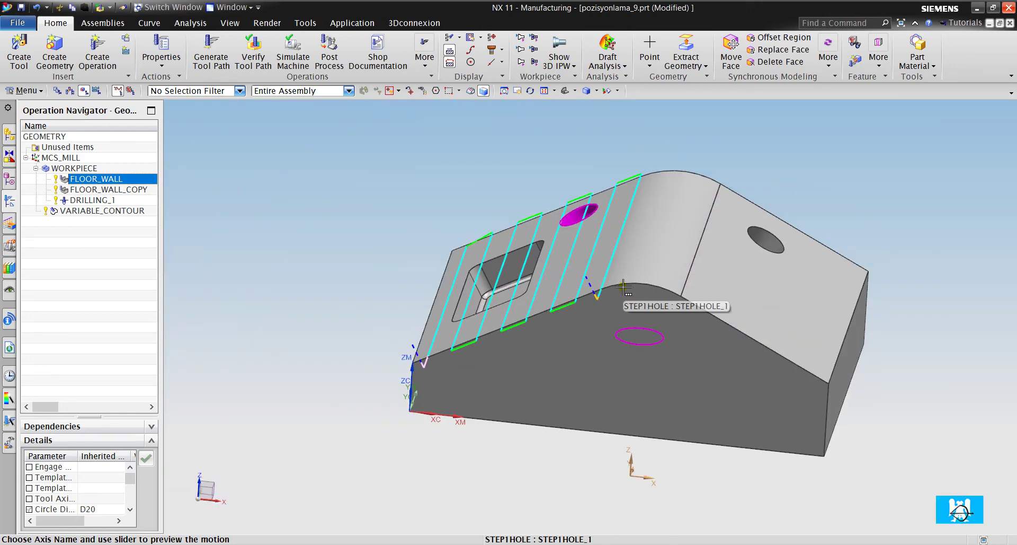
{"action": "left_click", "coordinate": [115, 247]}
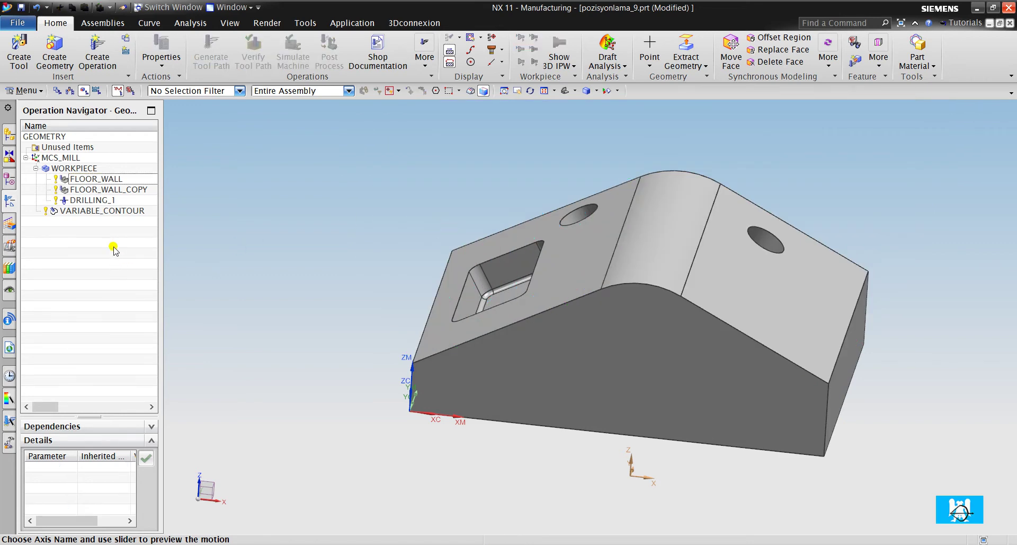
{"action": "right_click", "coordinate": [115, 248]}
{"action": "left_click", "coordinate": [156, 255]}
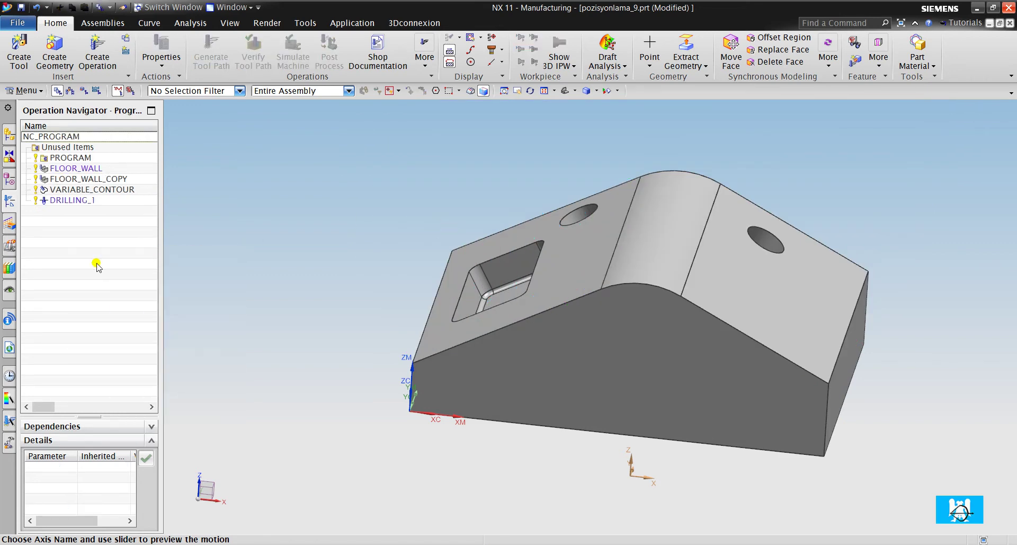
Move FLOOR_WALL and FLOOR_WALL_COPY together under the PROGRAM group
{"action": "left_click", "coordinate": [79, 169]}
{"action": "left_click", "coordinate": [87, 179], "text": "ctrl"}
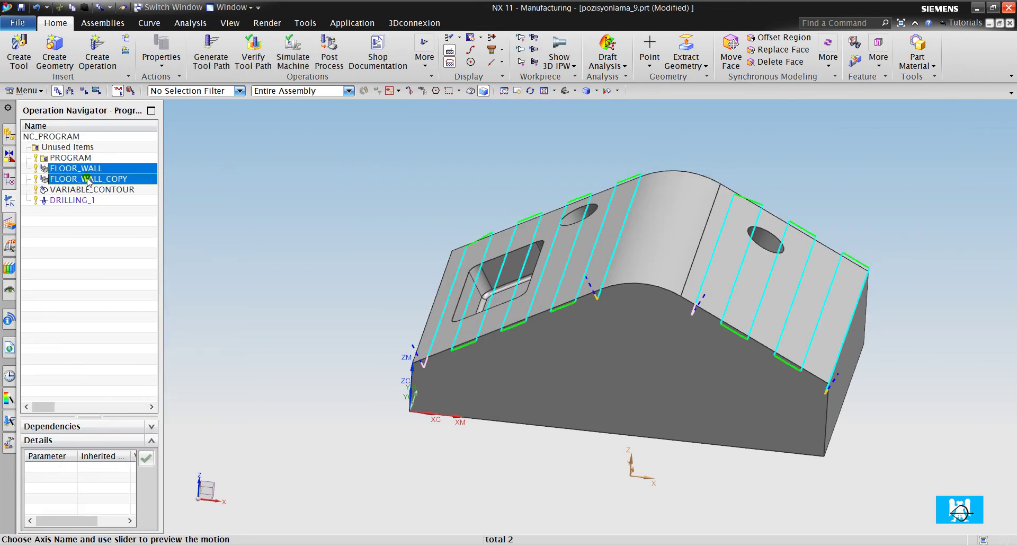
{"action": "left_click_drag", "start_coordinate": [87, 168], "coordinate": [80, 158]}
{"action": "left_click", "coordinate": [87, 241]}
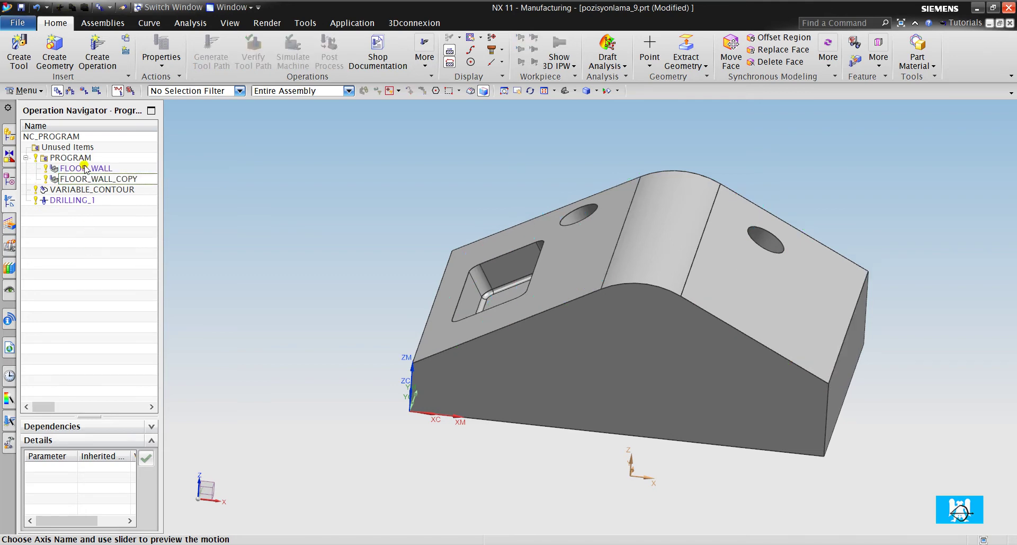
{"action": "left_click", "coordinate": [85, 158]}
Run a Verify Tool Path replay of PROGRAM in Tool Path Simulate mode
{"action": "left_click", "coordinate": [293, 50]}
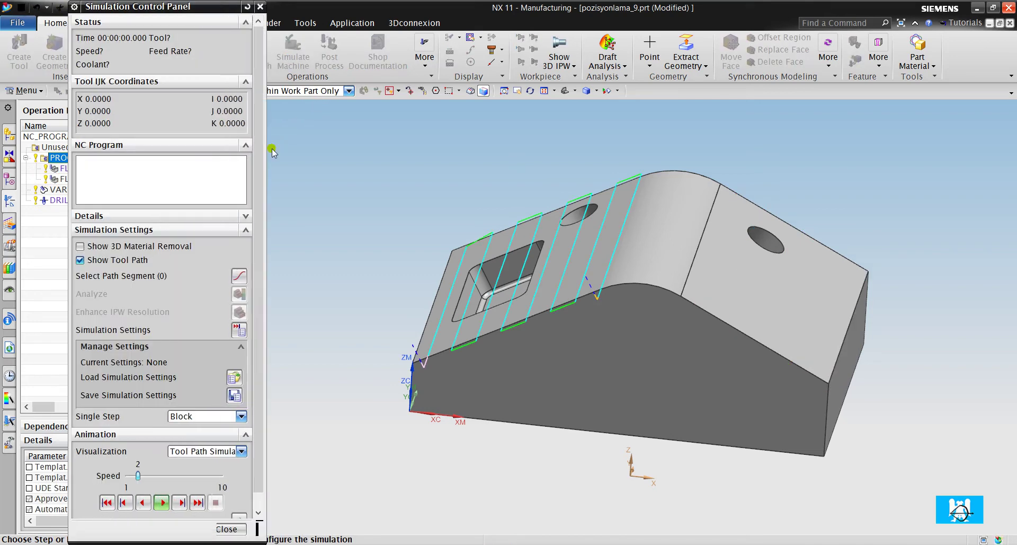
{"action": "left_click", "coordinate": [196, 457]}
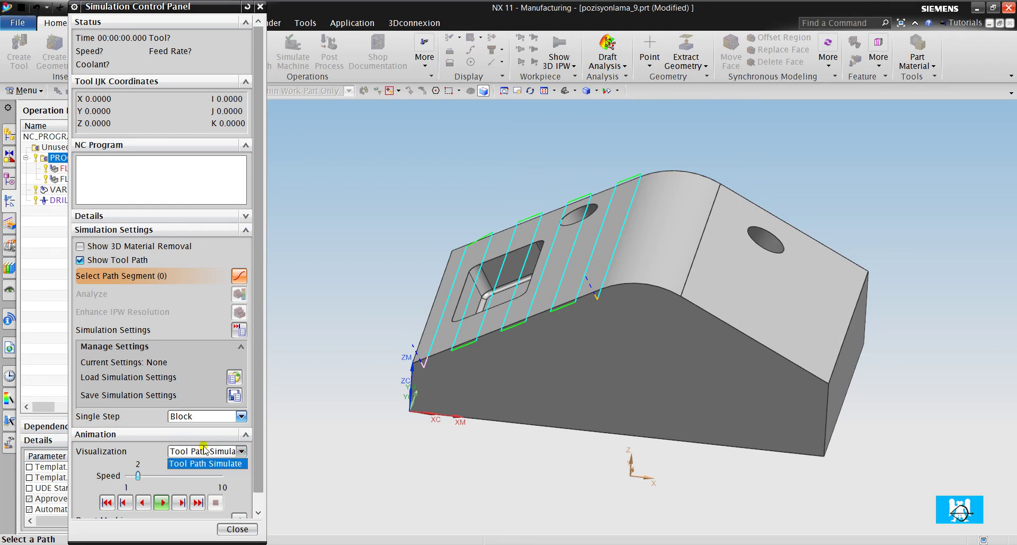
{"action": "left_click", "coordinate": [214, 462]}
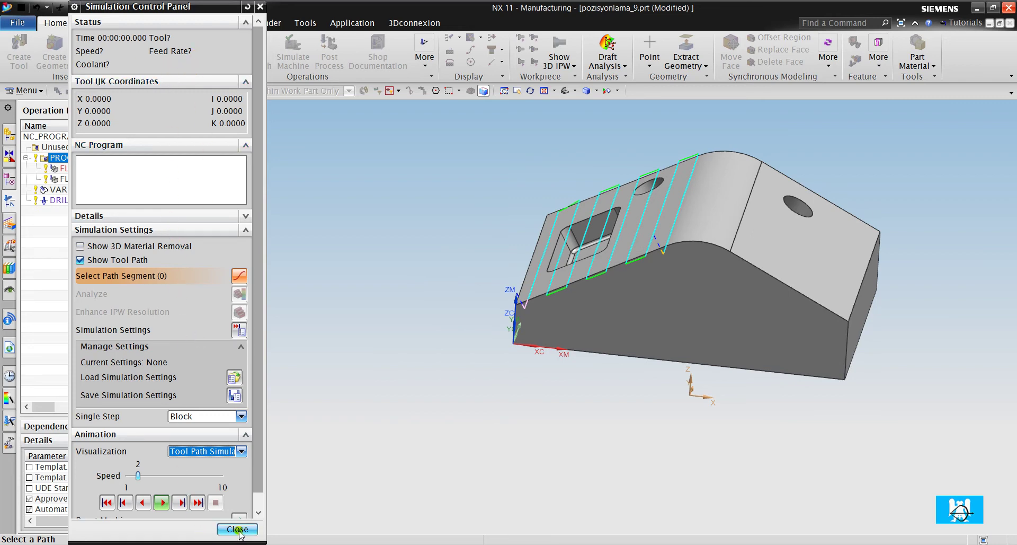
{"action": "left_click", "coordinate": [238, 529]}
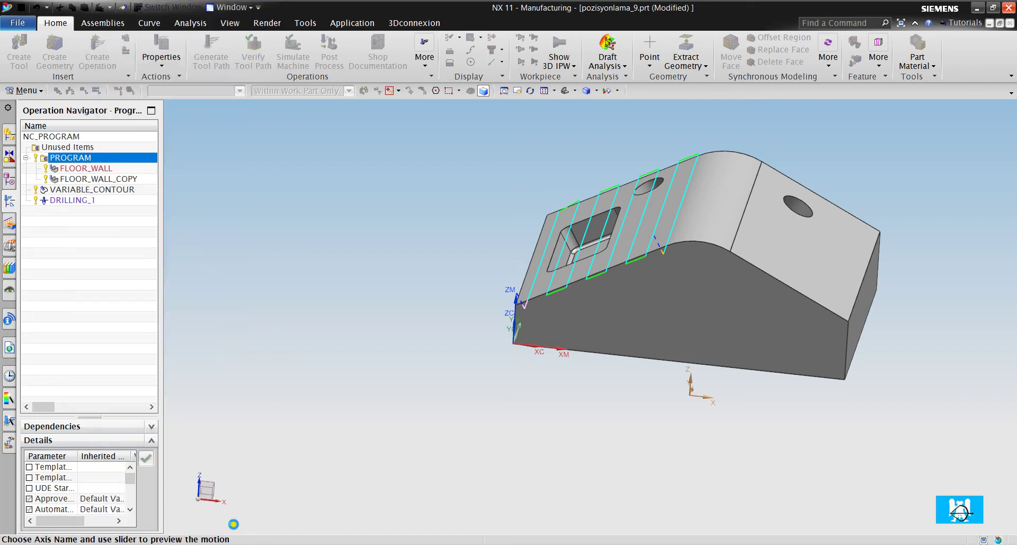
Switch the navigator through Machine Tool View to Geometry View
{"action": "left_click", "coordinate": [94, 170]}
{"action": "right_click", "coordinate": [85, 256]}
{"action": "left_click", "coordinate": [90, 214]}
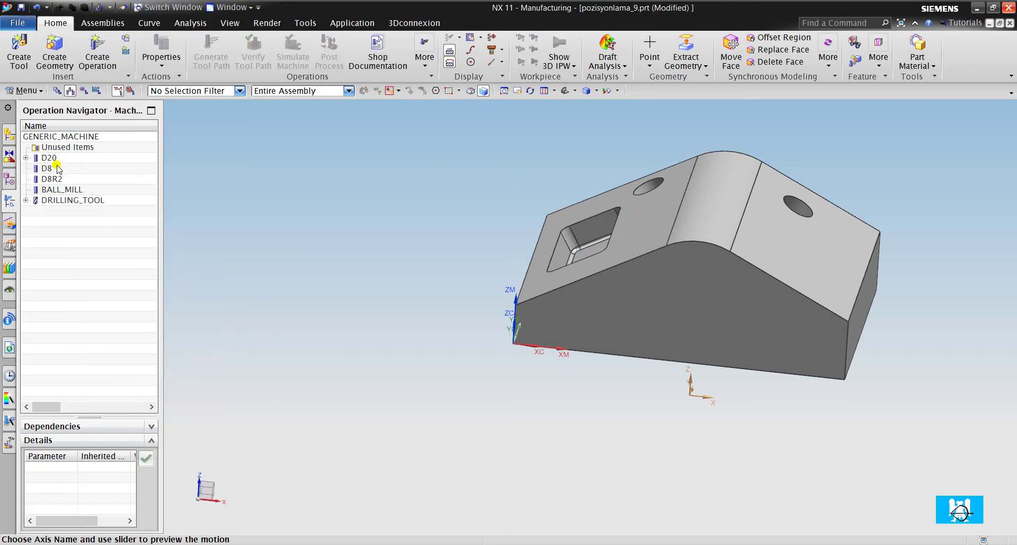
{"action": "right_click", "coordinate": [74, 275]}
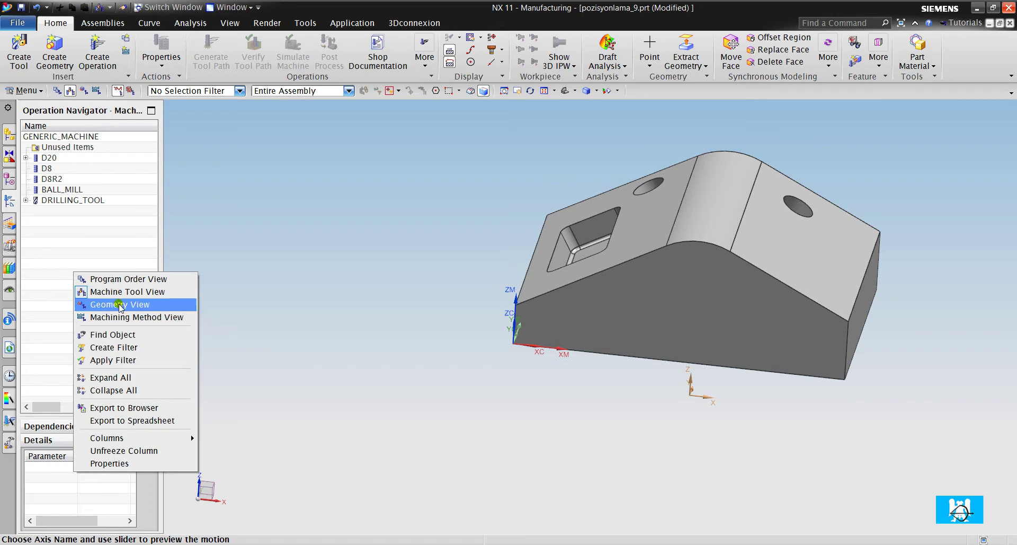
{"action": "left_click", "coordinate": [114, 298]}
Replay the FLOOR_WALL tool path in Tool Path Simulate mode
{"action": "left_click", "coordinate": [96, 181]}
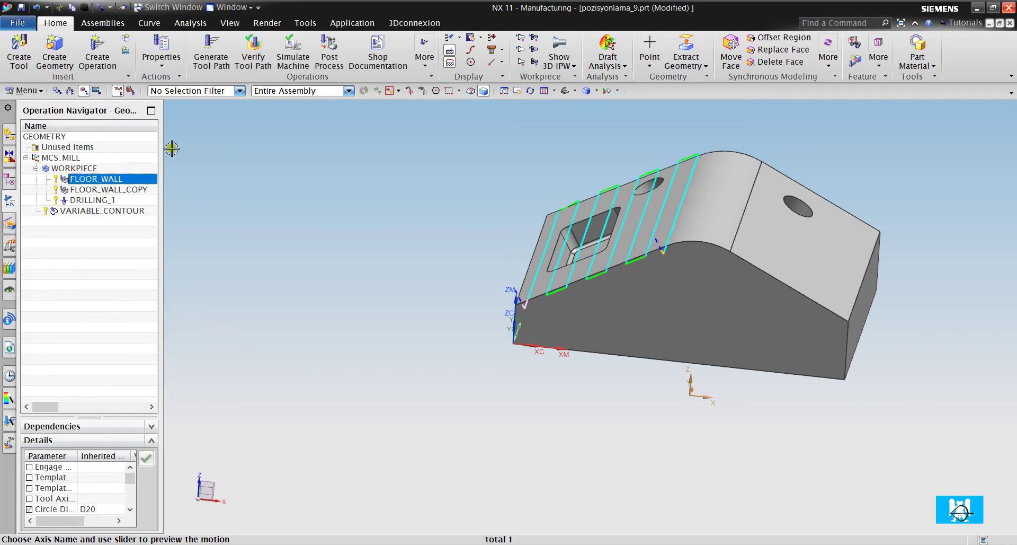
{"action": "left_click", "coordinate": [293, 50]}
{"action": "left_click", "coordinate": [199, 451]}
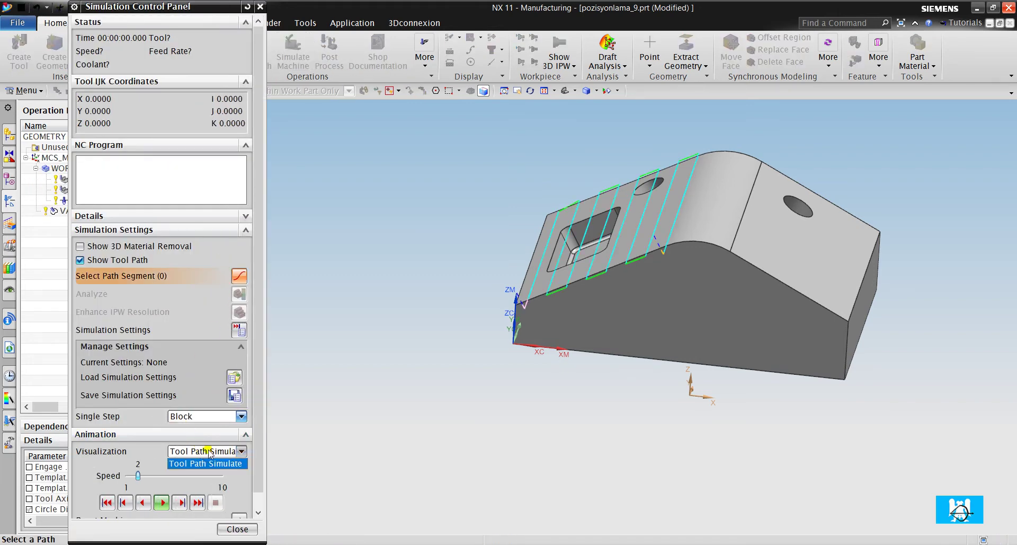
{"action": "left_click", "coordinate": [210, 455]}
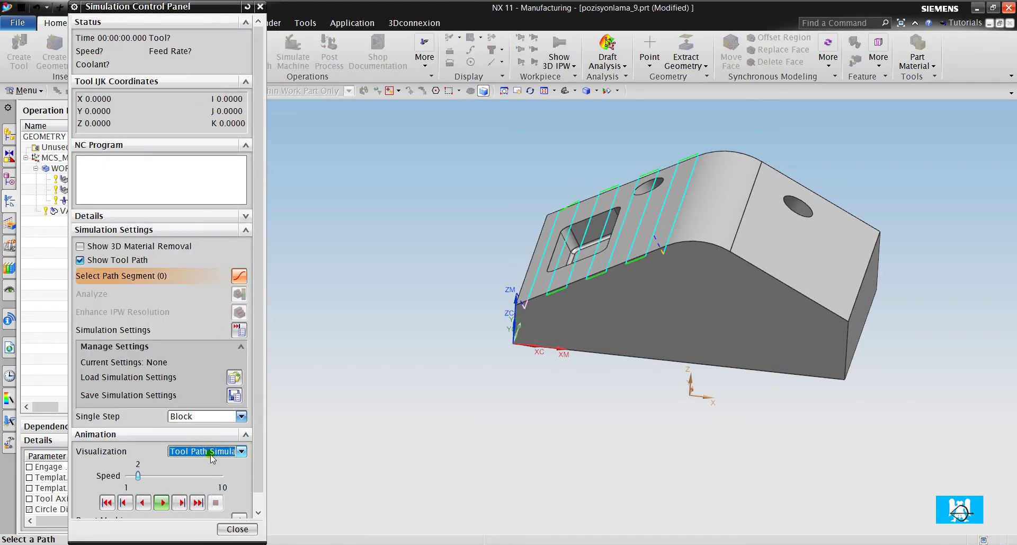
{"action": "left_click", "coordinate": [238, 528]}
Give FLOOR_WALL a 2000 rpm spindle speed and 1000 mmpm cut feed
{"action": "double_click", "coordinate": [96, 179]}
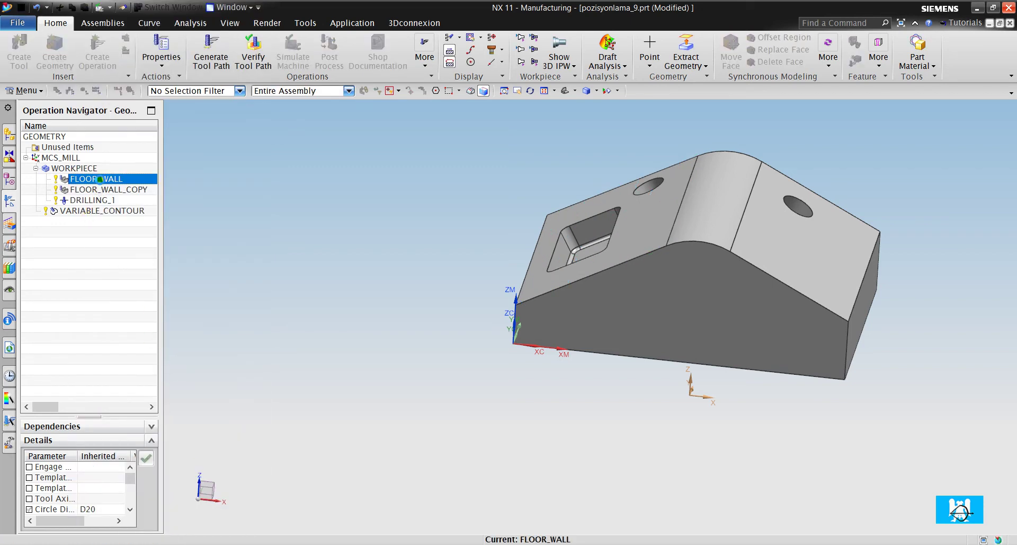
{"action": "left_click", "coordinate": [239, 364]}
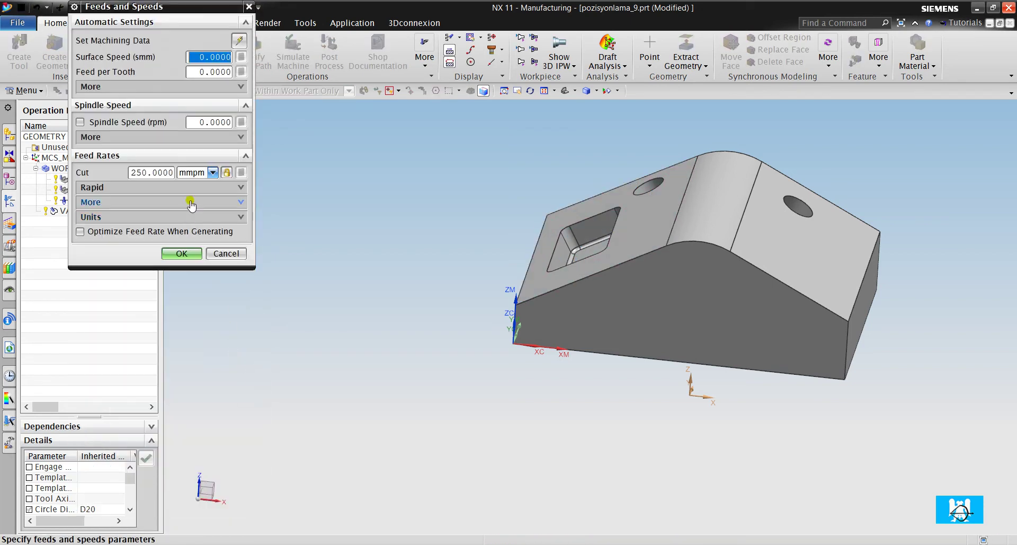
{"action": "left_click", "coordinate": [195, 120]}
{"action": "type", "text": "2"}
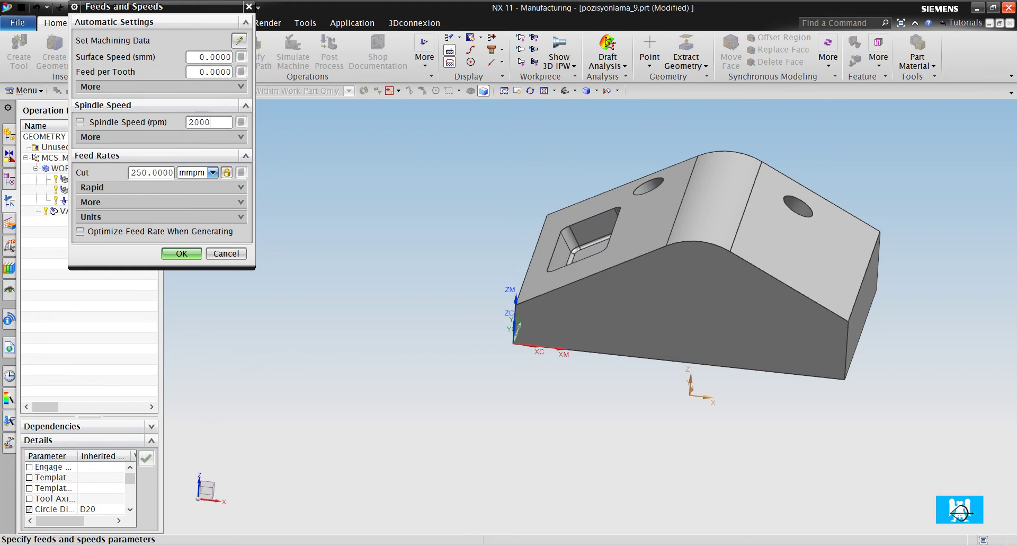
{"action": "left_click", "coordinate": [151, 172]}
{"action": "type", "text": "1"}
{"action": "left_click", "coordinate": [240, 122]}
{"action": "left_click", "coordinate": [181, 253]}
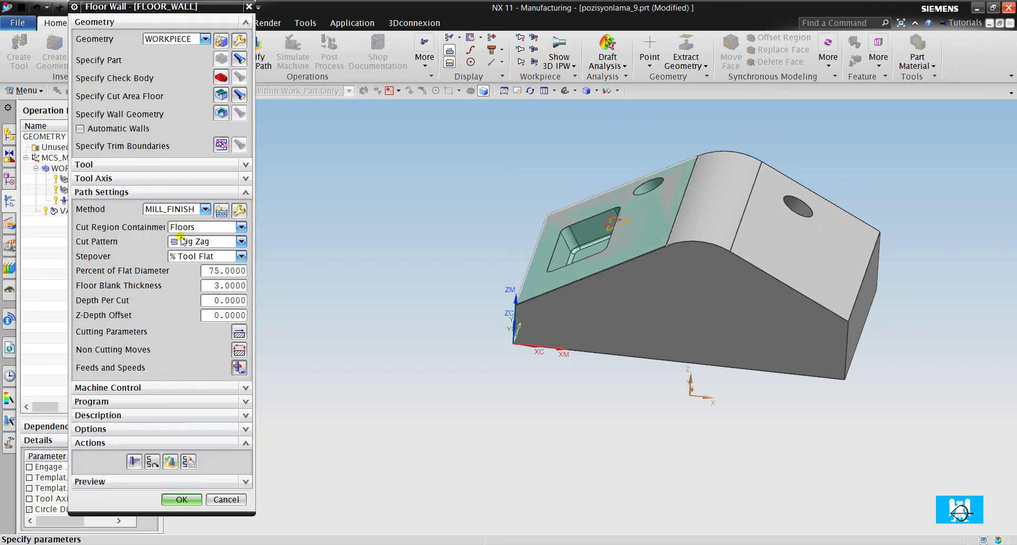
{"action": "left_click", "coordinate": [181, 499]}
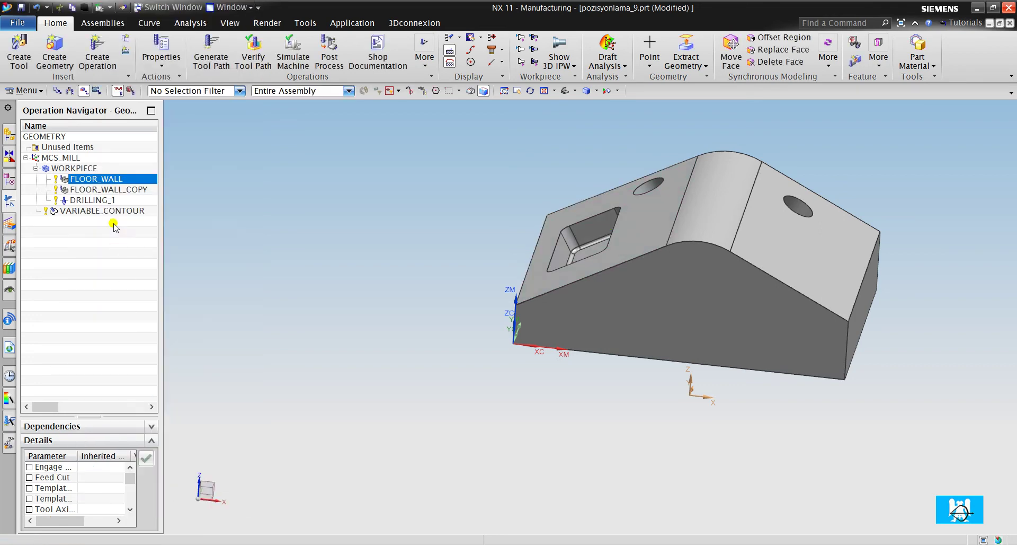
Enter a 2000 rpm spindle speed in FLOOR_WALL_COPY's Feeds and Speeds
{"action": "left_click", "coordinate": [114, 189]}
{"action": "left_click", "coordinate": [240, 370]}
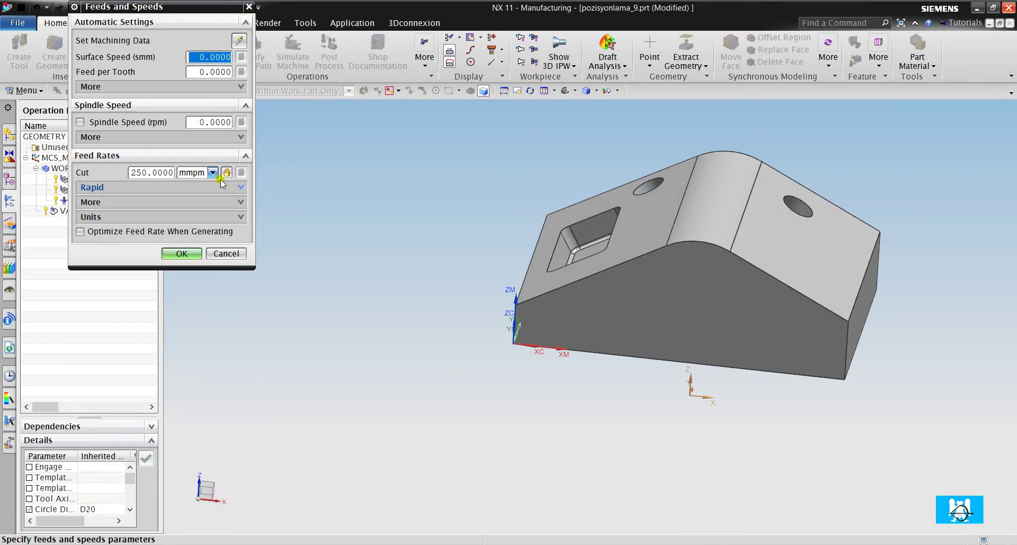
{"action": "left_click", "coordinate": [204, 123]}
{"action": "type", "text": "2"}
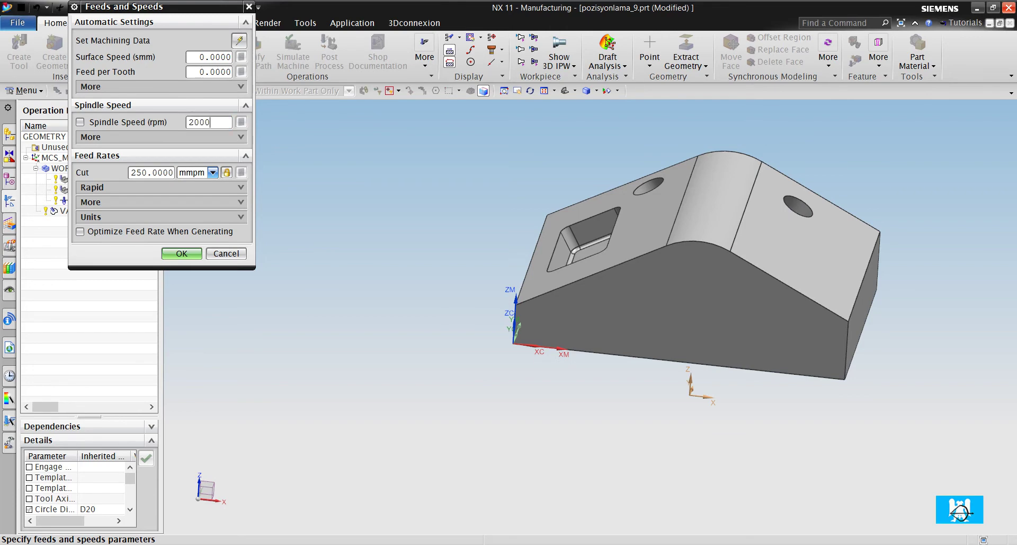
{"action": "left_click", "coordinate": [151, 172]}
Set FLOOR_WALL_COPY's cut feed to 1000 mmpm and accept the operation
{"action": "type", "text": "10"}
{"action": "left_click", "coordinate": [241, 122]}
{"action": "left_click", "coordinate": [179, 255]}
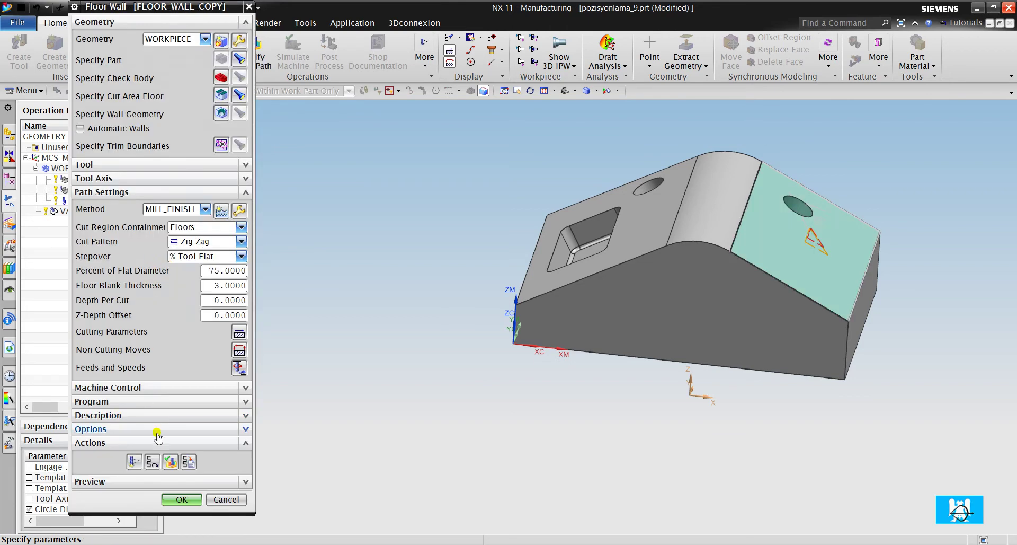
{"action": "left_click", "coordinate": [180, 500]}
In Machine Tool View, set the D20 tool number, adjust and cutcom registers to 1
{"action": "right_click", "coordinate": [104, 324]}
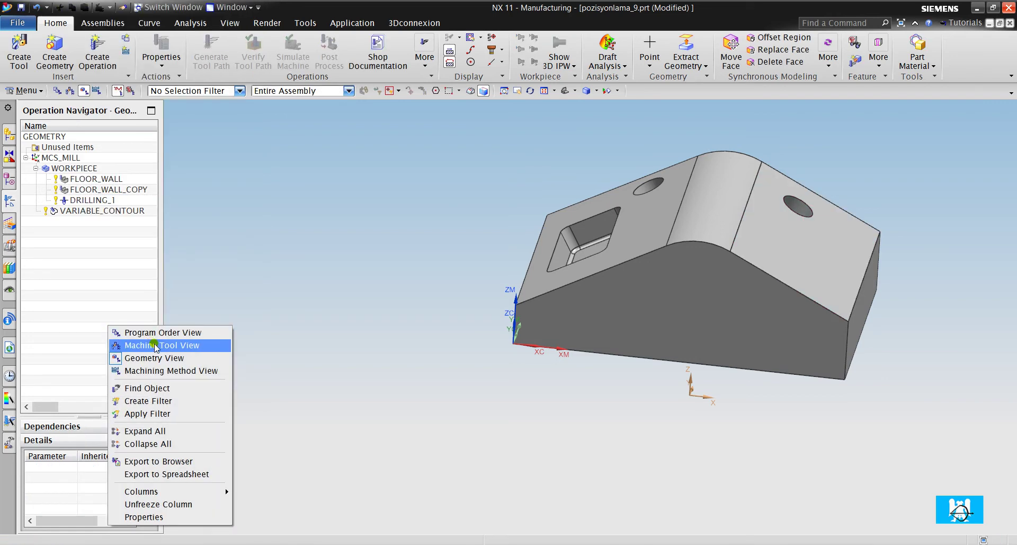
{"action": "left_click", "coordinate": [135, 342]}
{"action": "double_click", "coordinate": [45, 159]}
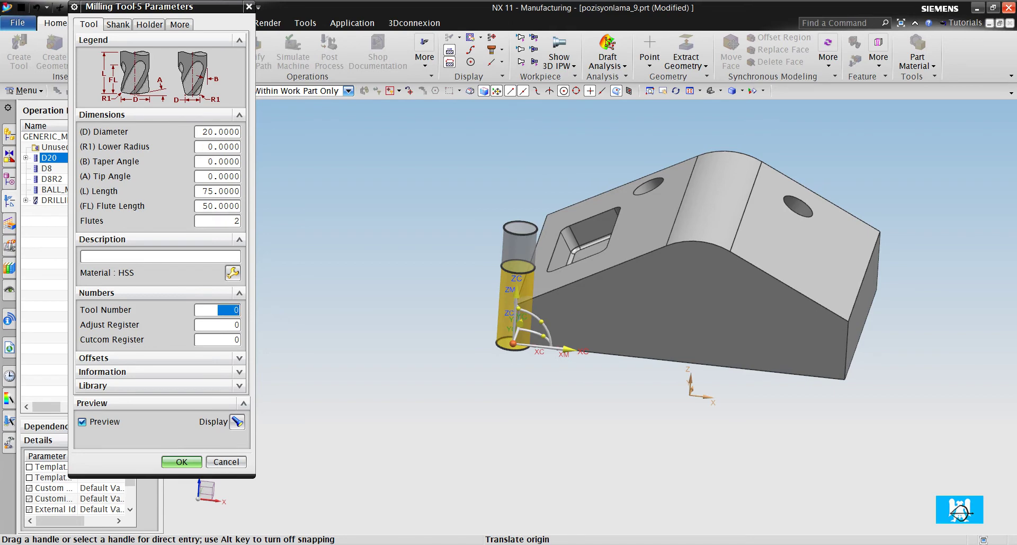
{"action": "type", "text": "1"}
{"action": "key", "text": "Tab"}
{"action": "key", "text": "Tab"}
{"action": "type", "text": "1"}
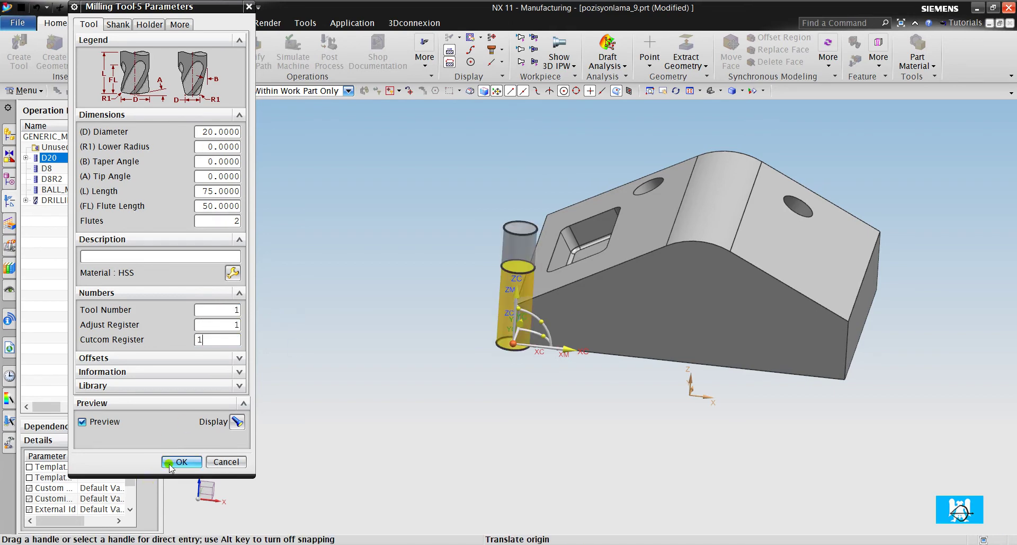
{"action": "left_click", "coordinate": [180, 461]}
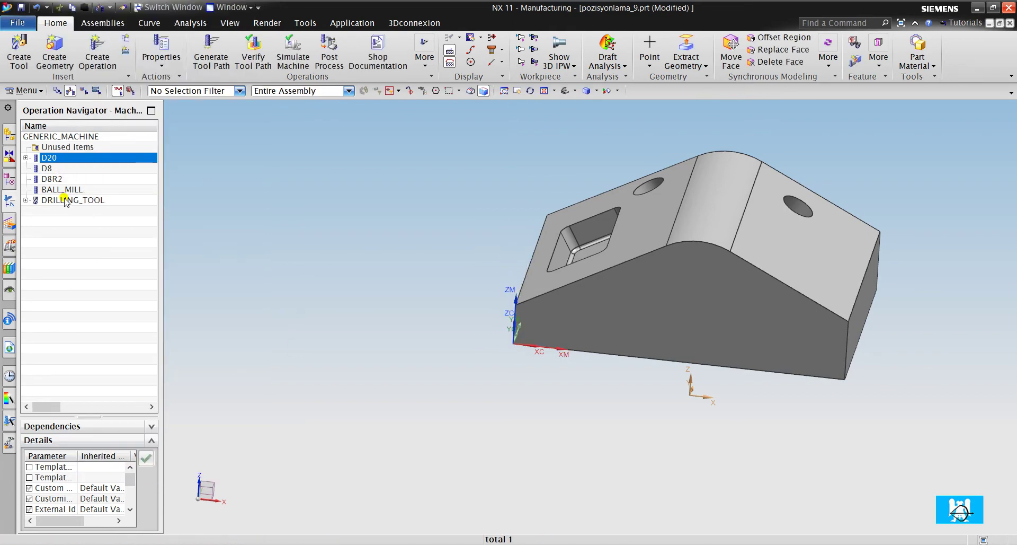
{"action": "right_click", "coordinate": [63, 234]}
{"action": "left_click", "coordinate": [99, 262]}
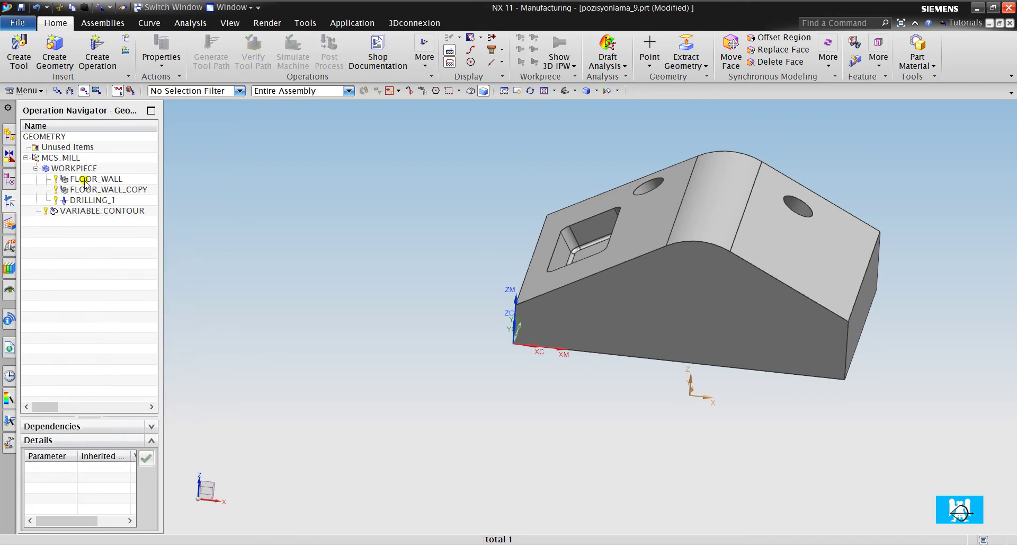
{"action": "left_click", "coordinate": [102, 181]}
{"action": "left_click", "coordinate": [103, 189], "text": "ctrl"}
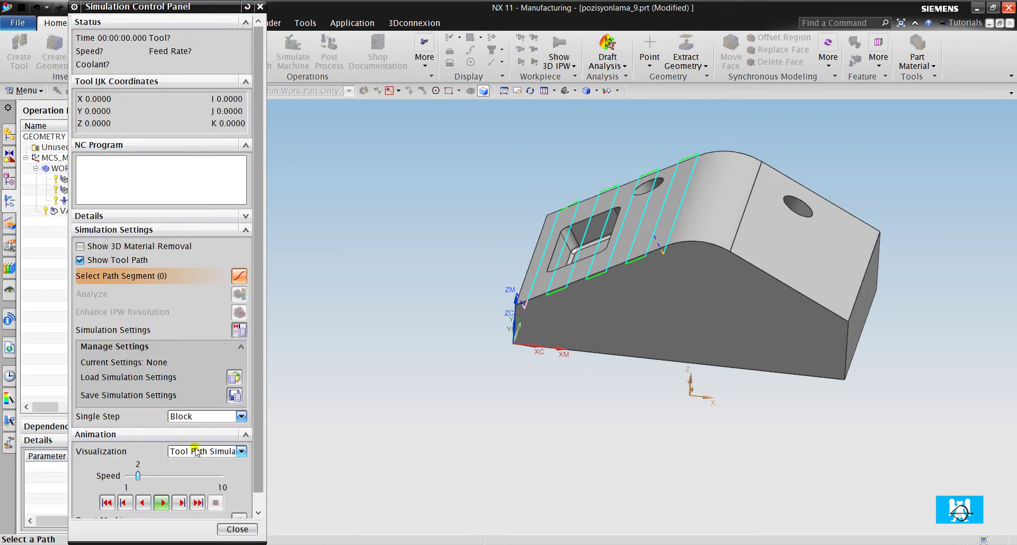
{"action": "left_click", "coordinate": [202, 451]}
{"action": "left_click", "coordinate": [202, 456]}
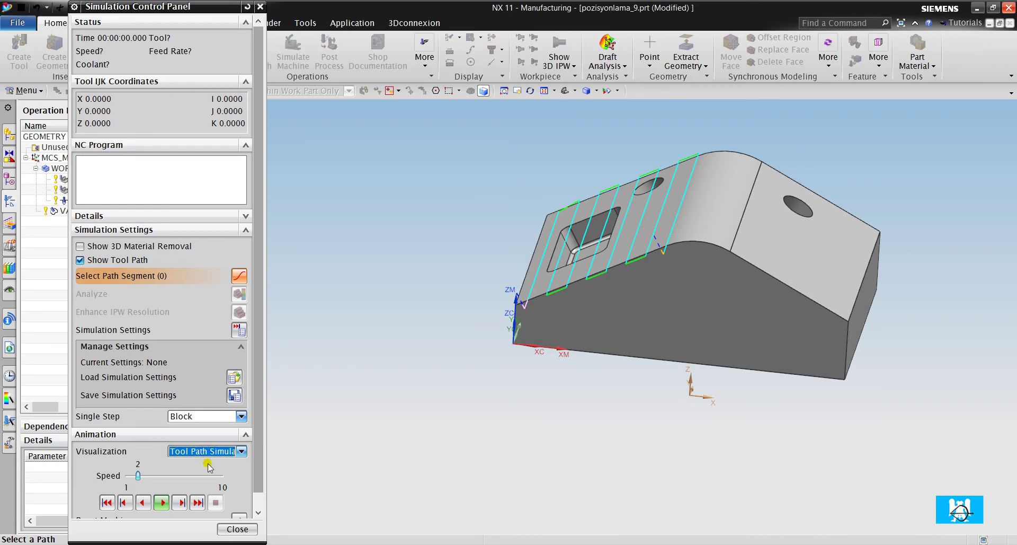
{"action": "left_click", "coordinate": [139, 260]}
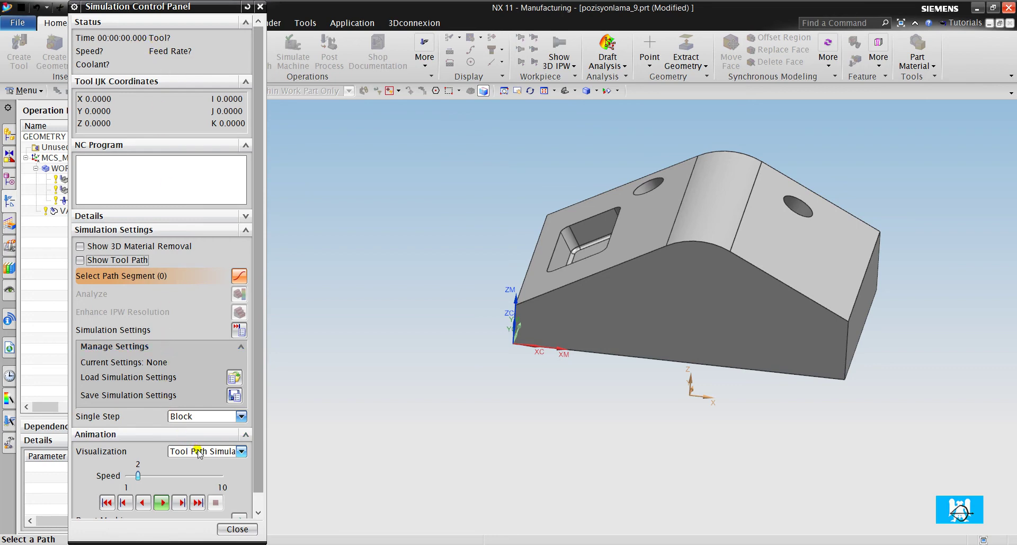
{"action": "left_click", "coordinate": [237, 529]}
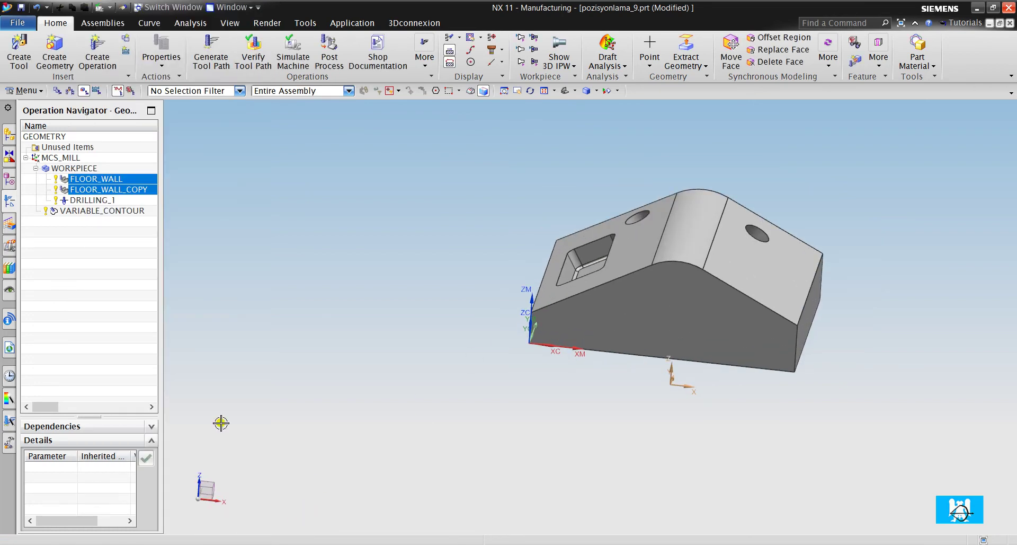
Open the generic machine's settings and list the library's milling machines
{"action": "right_click", "coordinate": [111, 282]}
{"action": "left_click", "coordinate": [137, 300]}
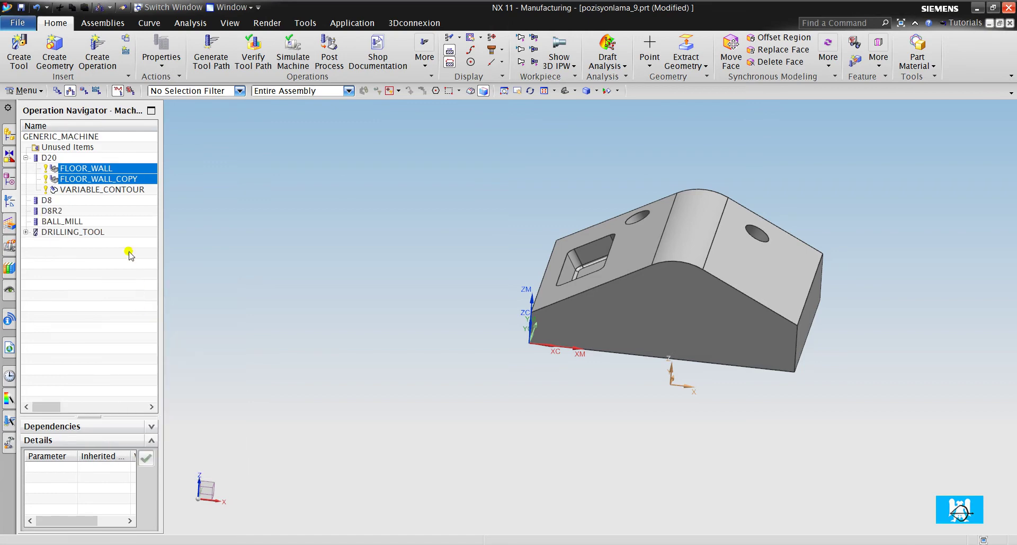
{"action": "double_click", "coordinate": [85, 136]}
{"action": "left_click", "coordinate": [239, 41]}
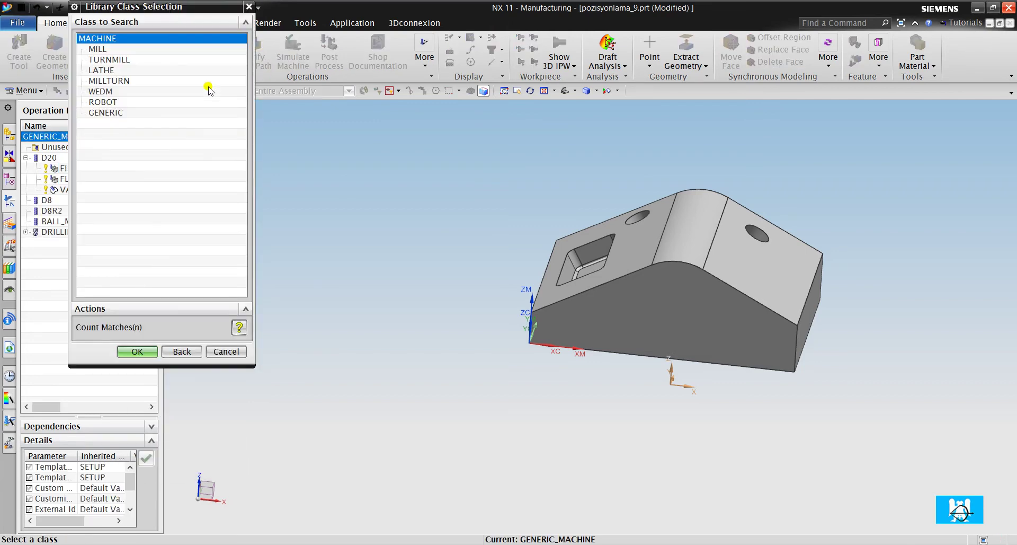
{"action": "double_click", "coordinate": [111, 48]}
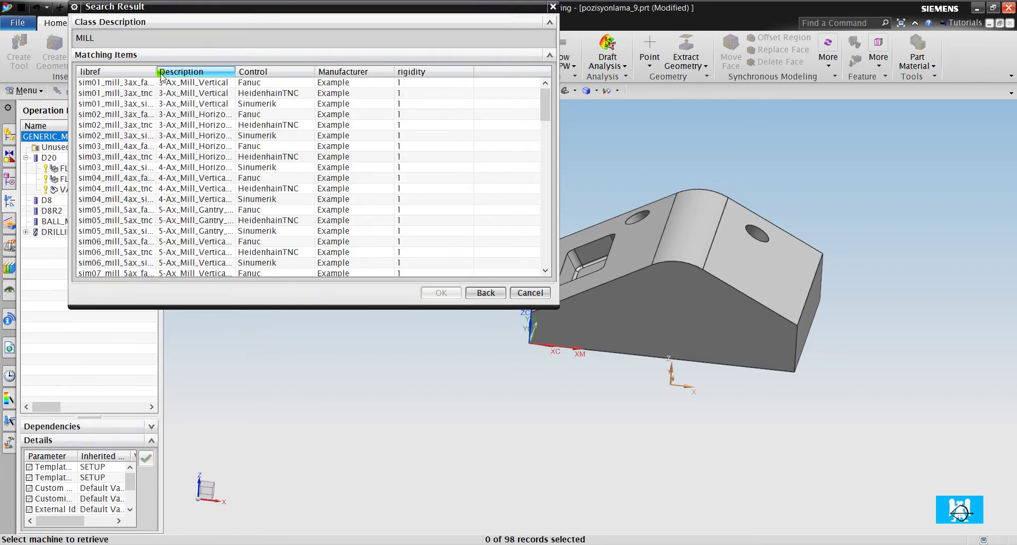
Widen the result columns and pick the sim08_mill_5ax_fanuc machine
{"action": "left_click_drag", "start_coordinate": [123, 72], "coordinate": [210, 74]}
{"action": "left_click_drag", "start_coordinate": [282, 74], "coordinate": [386, 74]}
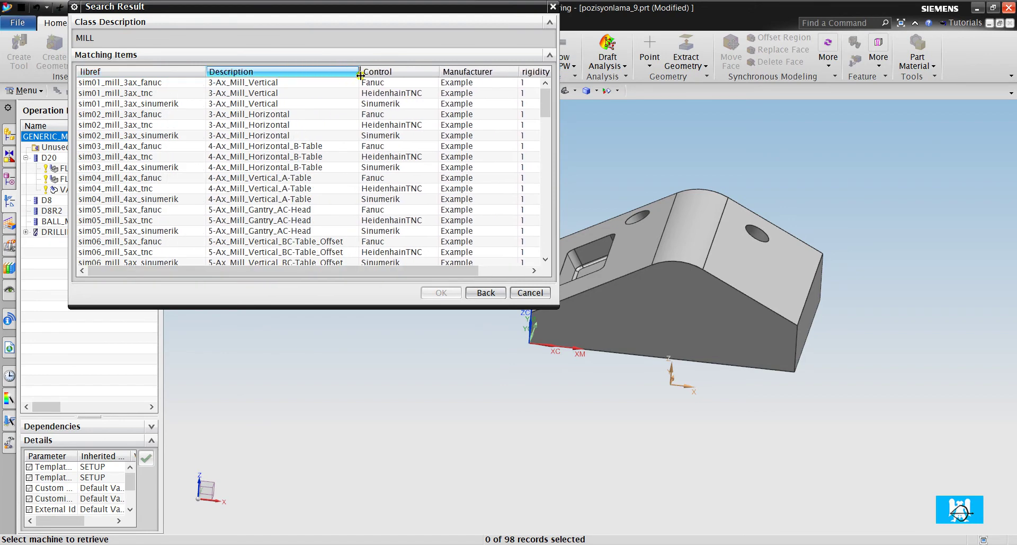
{"action": "scroll", "coordinate": [306, 194], "scroll_direction": "down", "scroll_amount": 3}
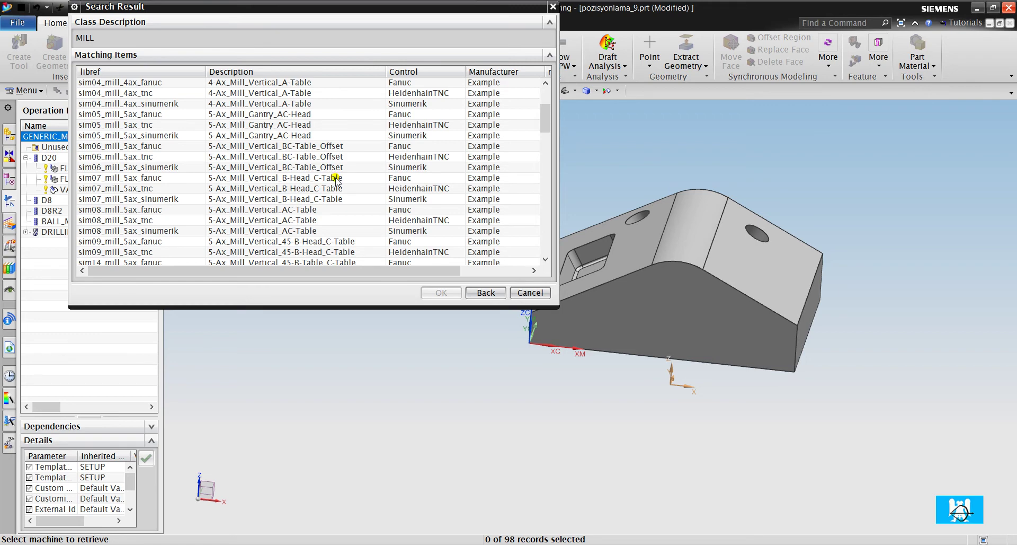
{"action": "scroll", "coordinate": [336, 180], "scroll_direction": "down", "scroll_amount": 2}
{"action": "scroll", "coordinate": [336, 180], "scroll_direction": "up", "scroll_amount": 2}
{"action": "scroll", "coordinate": [328, 174], "scroll_direction": "up", "scroll_amount": 2}
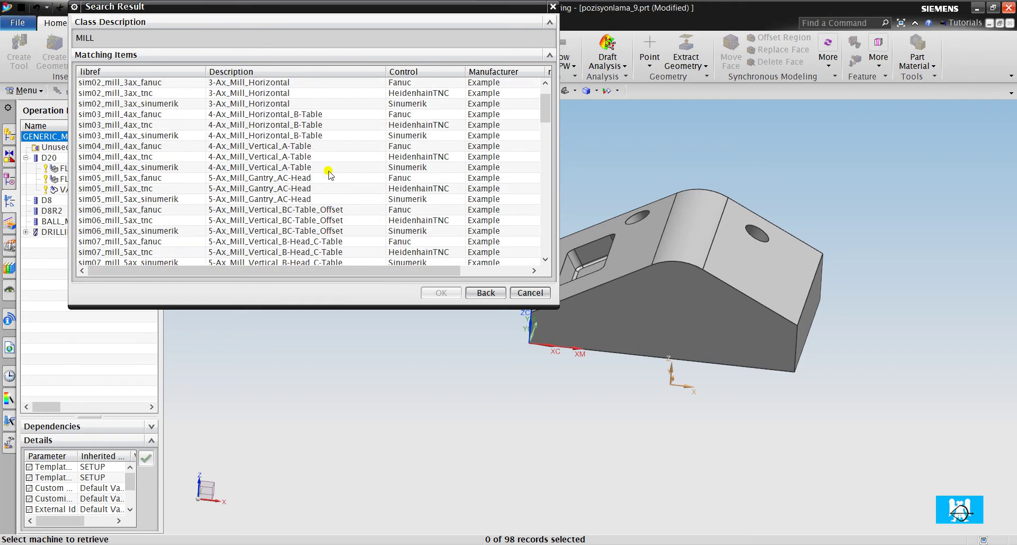
{"action": "scroll", "coordinate": [311, 185], "scroll_direction": "up", "scroll_amount": 1}
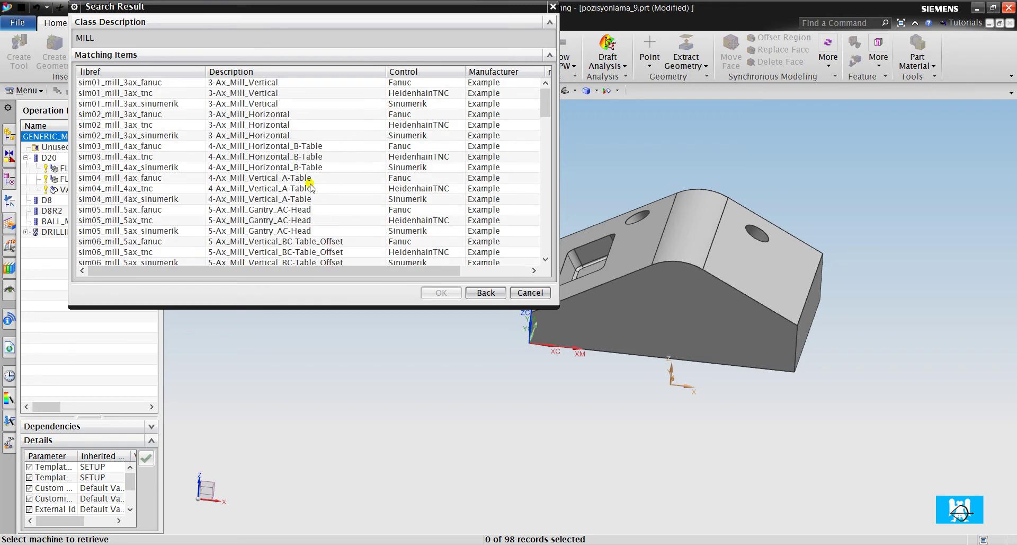
{"action": "scroll", "coordinate": [312, 180], "scroll_direction": "down", "scroll_amount": 3}
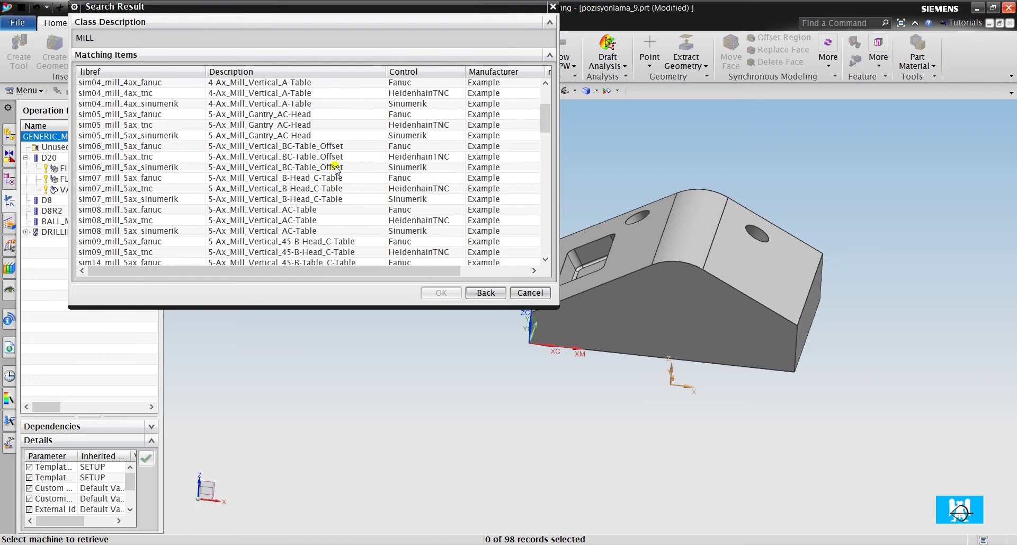
{"action": "left_click", "coordinate": [305, 211]}
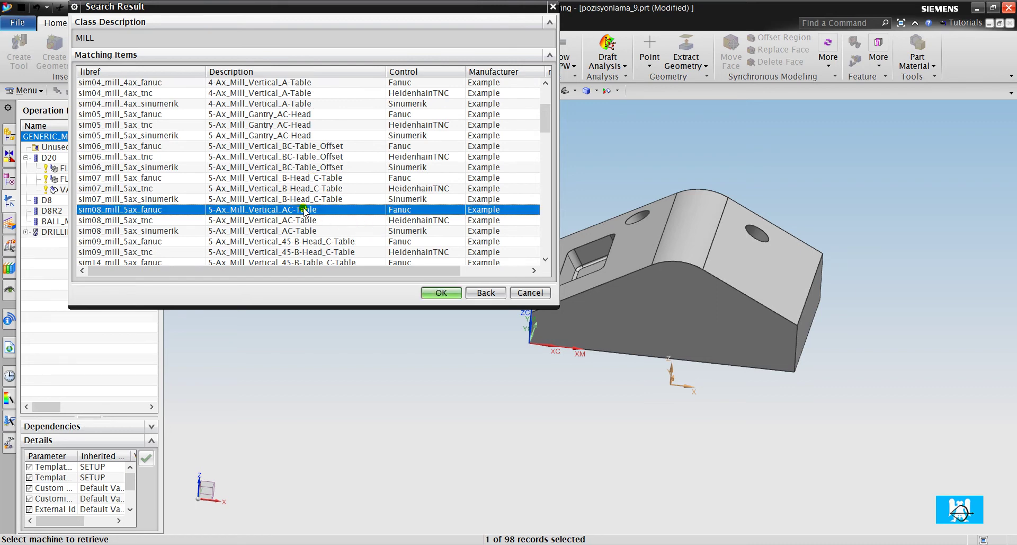
Back out of the search results and cancel the Generic Machine dialog without loading
{"action": "left_click", "coordinate": [530, 292]}
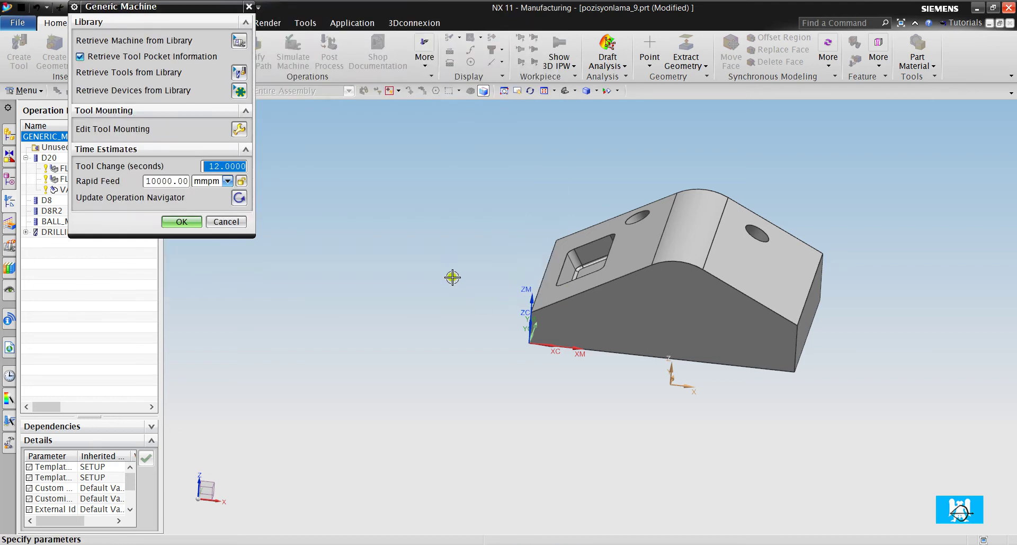
{"action": "left_click", "coordinate": [227, 222]}
{"action": "right_click", "coordinate": [68, 285]}
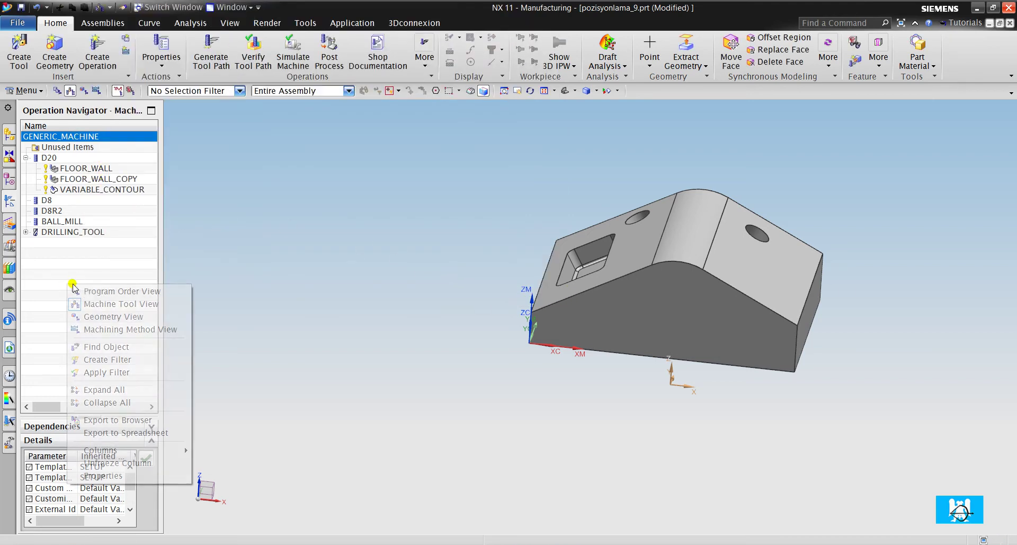
Orient the WCS onto the part's bottom face with the Inferred type
{"action": "left_click", "coordinate": [100, 317]}
{"action": "middle_click_drag", "start_coordinate": [540, 270], "coordinate": [630, 271]}
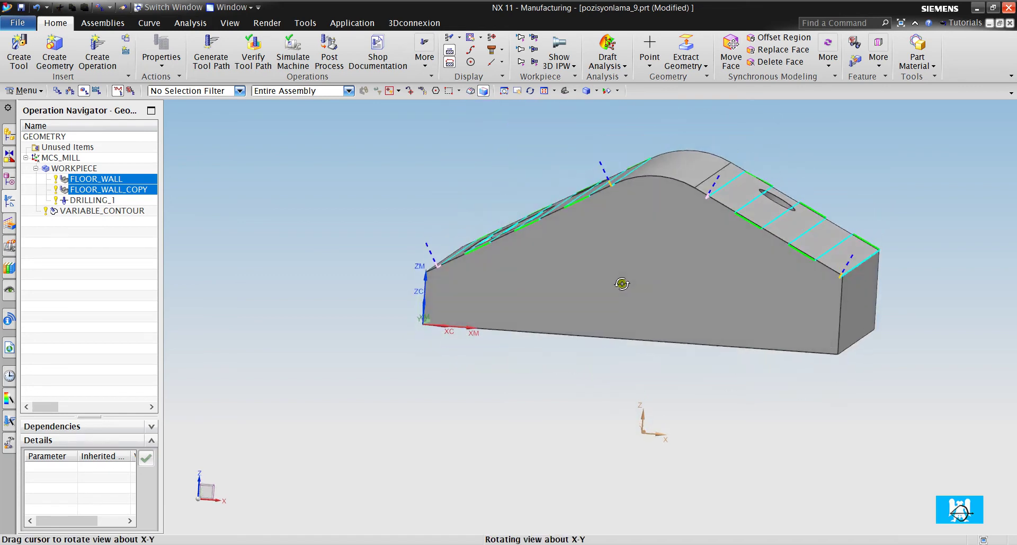
{"action": "left_click", "coordinate": [23, 91]}
{"action": "mouse_move", "coordinate": [39, 154]}
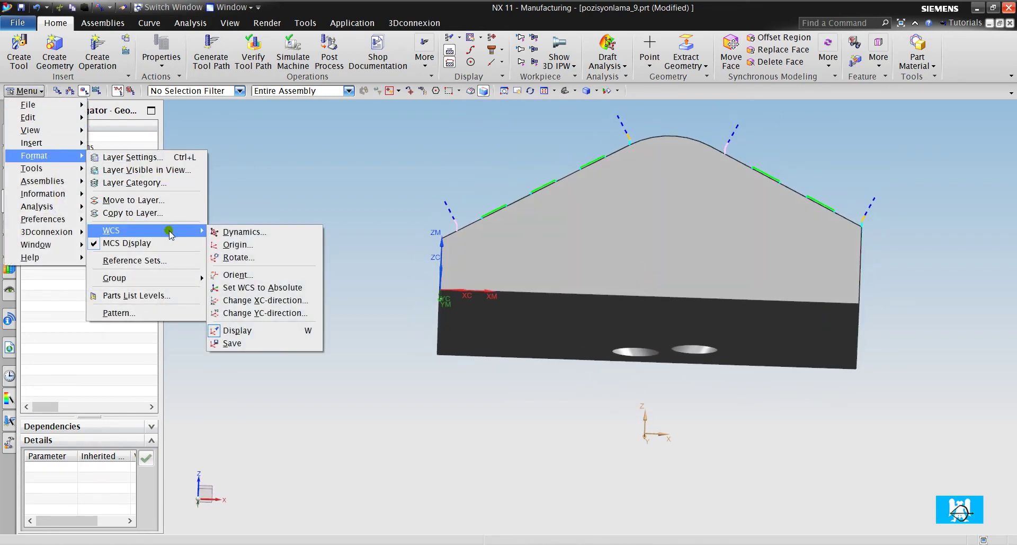
{"action": "mouse_move", "coordinate": [111, 230]}
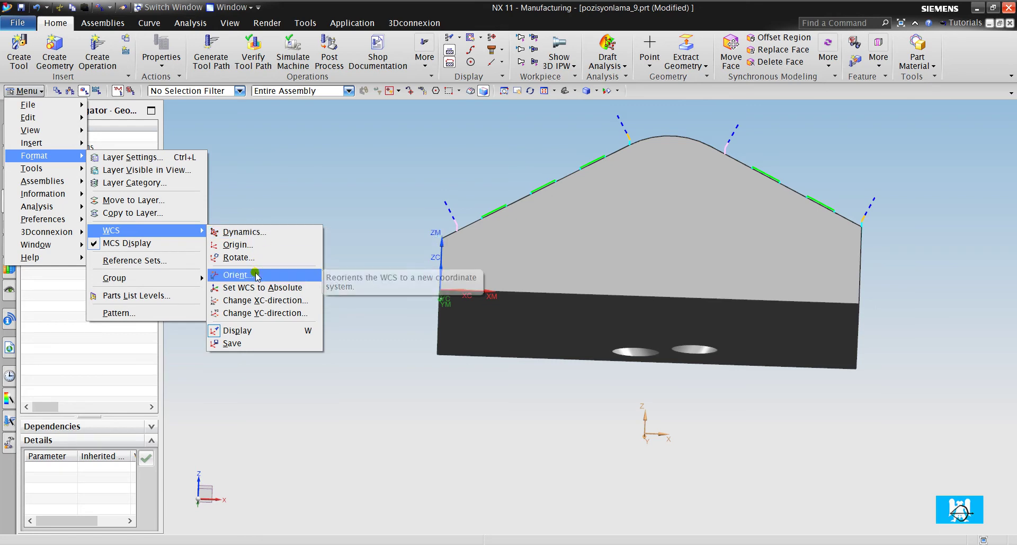
{"action": "left_click", "coordinate": [255, 274]}
{"action": "left_click", "coordinate": [138, 39]}
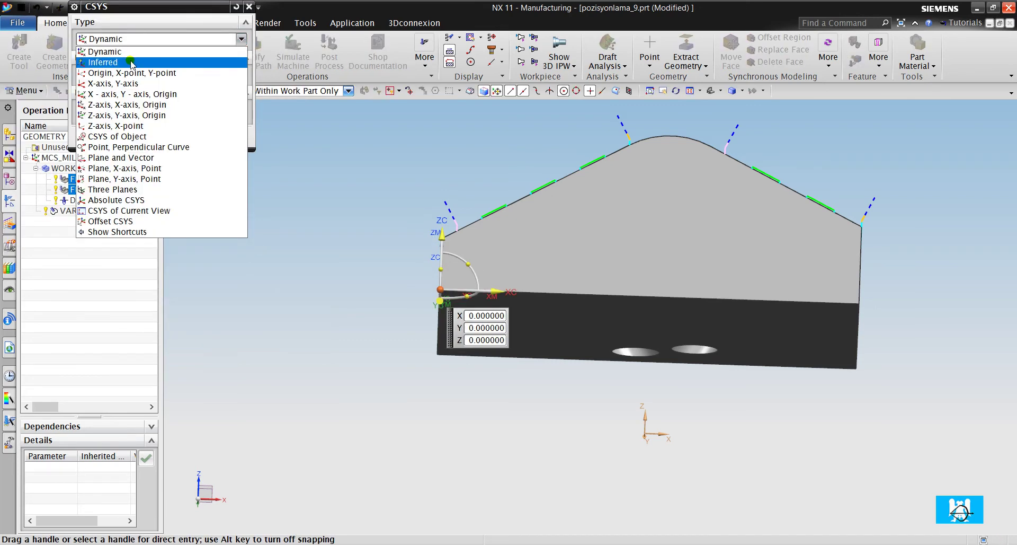
{"action": "left_click", "coordinate": [129, 62]}
{"action": "left_click", "coordinate": [644, 323]}
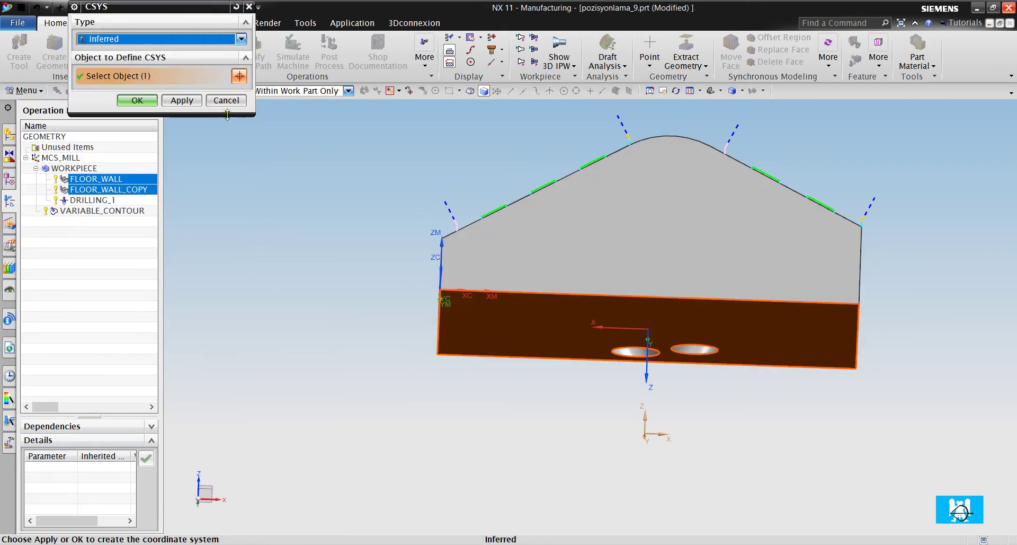
{"action": "left_click", "coordinate": [204, 102]}
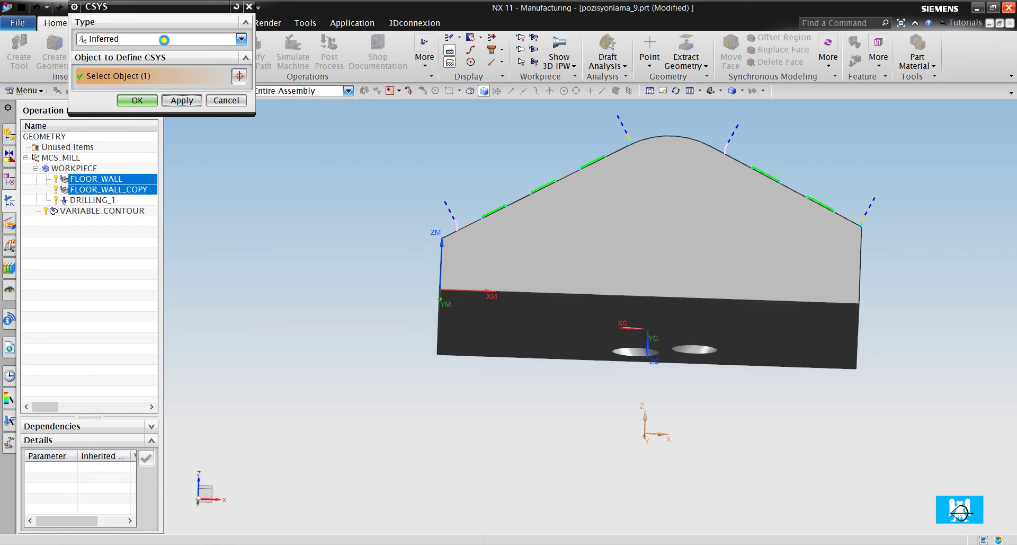
Flip ZC upward and place the WCS origin at X 100, Y 70, Z -33.5
{"action": "left_click", "coordinate": [164, 39]}
{"action": "left_click", "coordinate": [166, 51]}
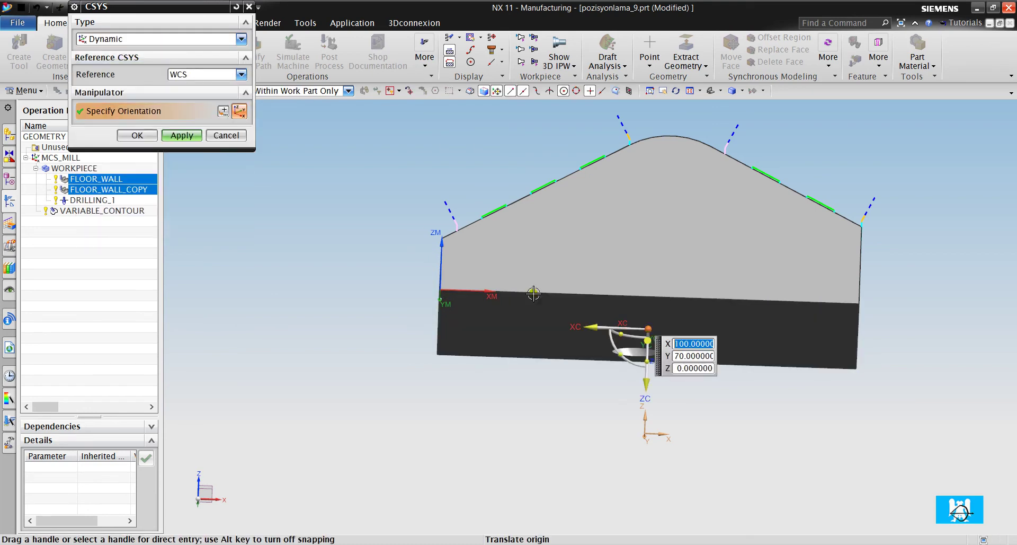
{"action": "double_click", "coordinate": [645, 384]}
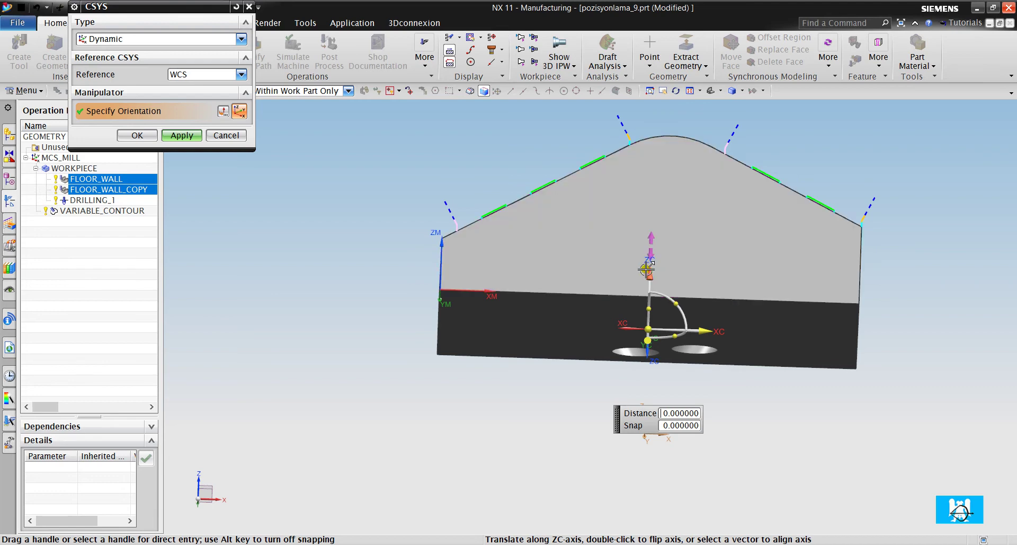
{"action": "left_click_drag", "start_coordinate": [647, 269], "coordinate": [647, 380]}
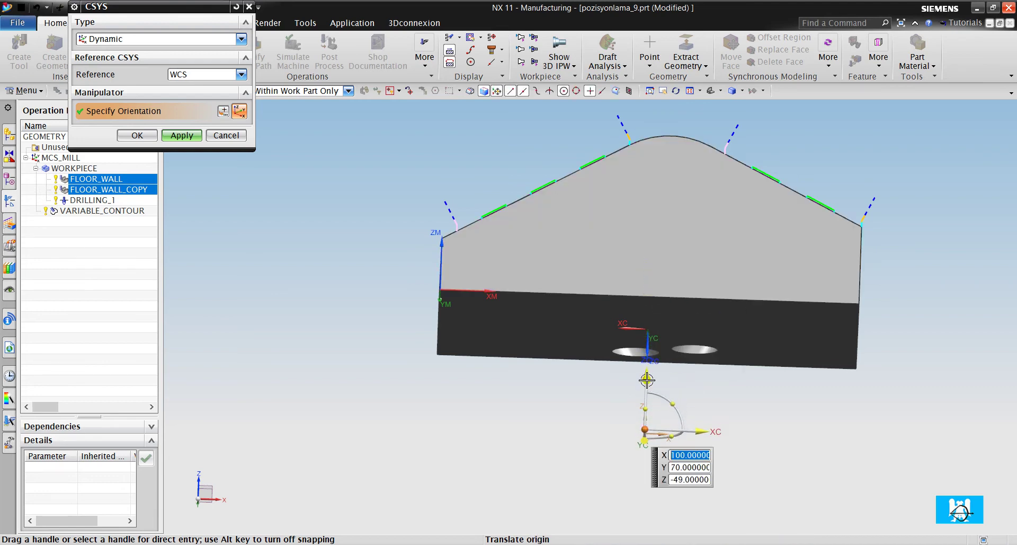
{"action": "left_click", "coordinate": [647, 380]}
{"action": "key", "text": "ctrl+alt+f"}
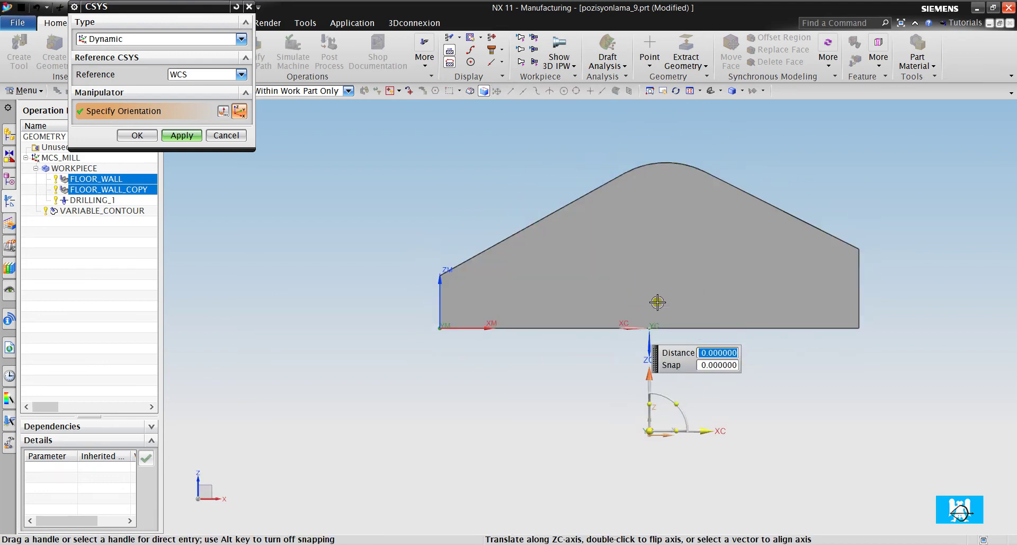
{"action": "scroll", "coordinate": [659, 454], "scroll_direction": "down", "scroll_amount": 3}
{"action": "scroll", "coordinate": [658, 454], "scroll_direction": "down", "scroll_amount": 1}
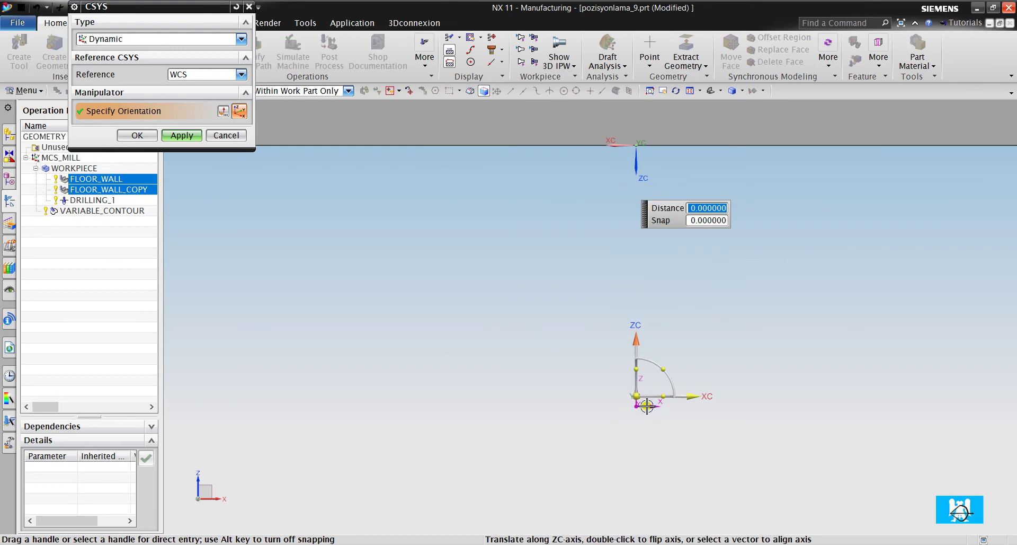
{"action": "left_click_drag", "start_coordinate": [644, 334], "coordinate": [644, 254]}
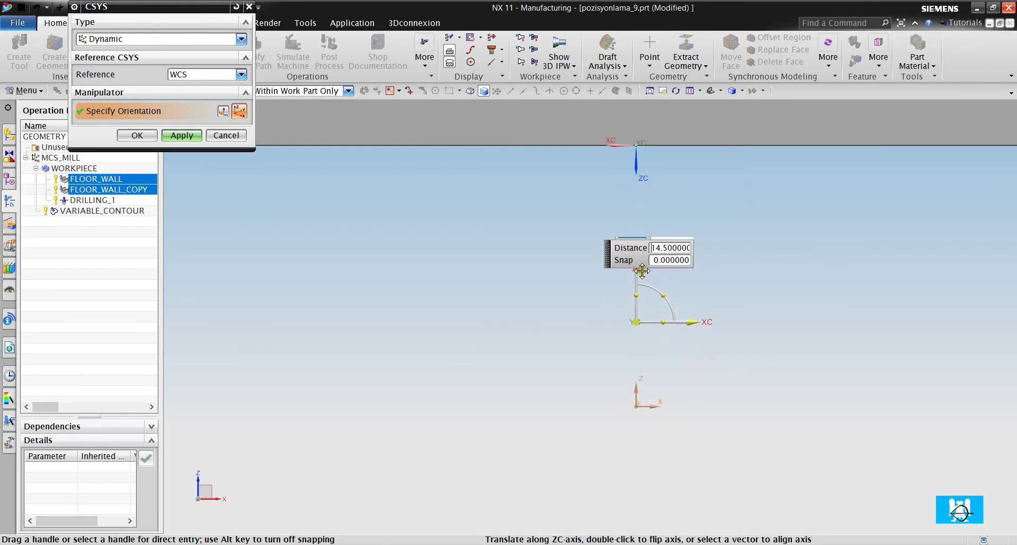
{"action": "left_click", "coordinate": [636, 317]}
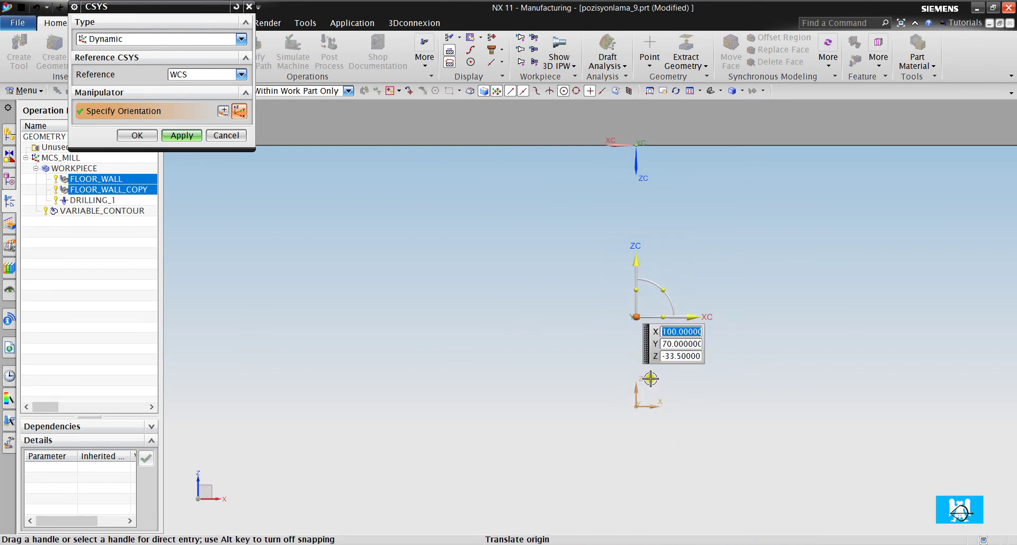
{"action": "scroll", "coordinate": [651, 378], "scroll_direction": "up", "scroll_amount": 3}
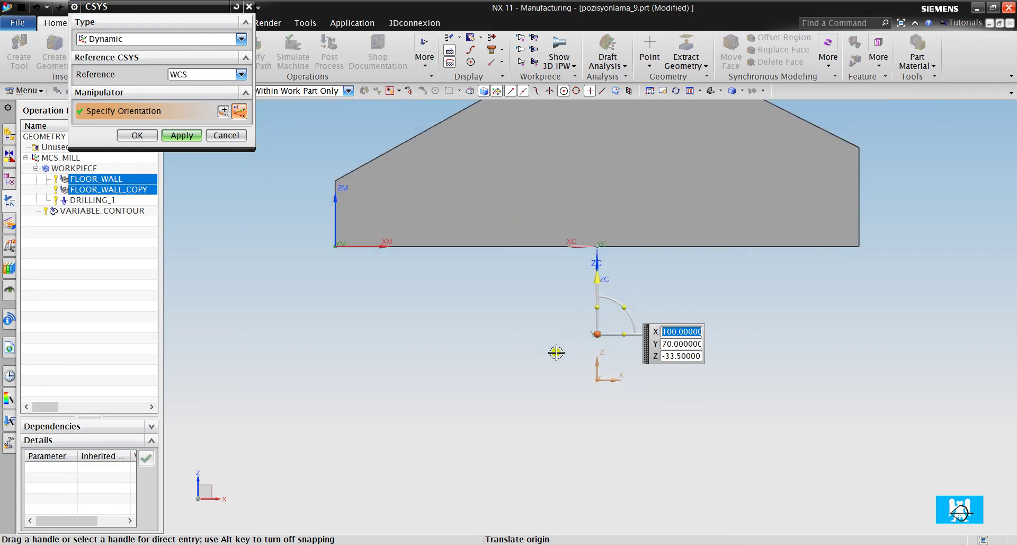
{"action": "left_click", "coordinate": [137, 135]}
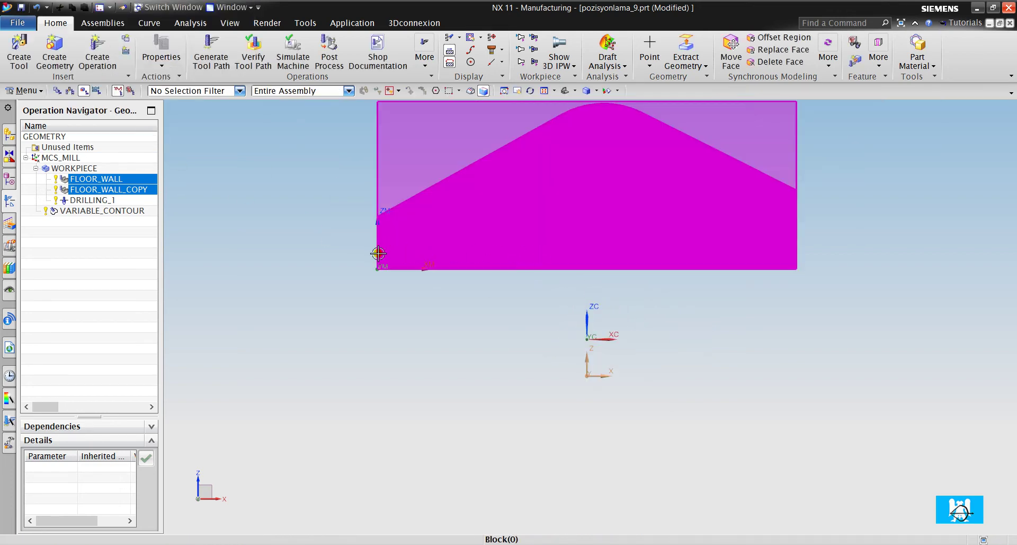
{"action": "scroll", "coordinate": [376, 263], "scroll_direction": "up", "scroll_amount": 2}
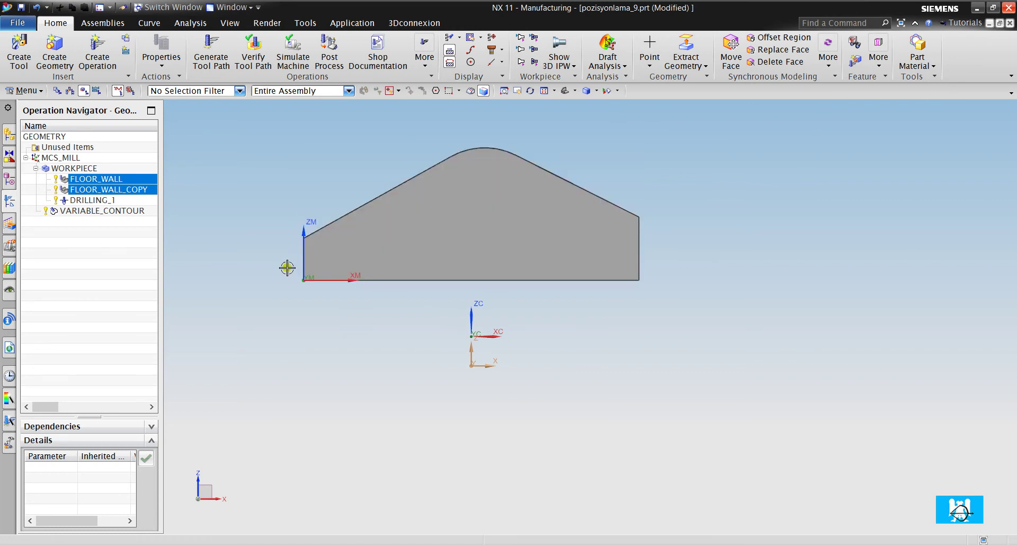
Show the Machine Tool View and open the GENERIC_MACHINE settings
{"action": "left_click", "coordinate": [67, 243]}
{"action": "right_click", "coordinate": [81, 246]}
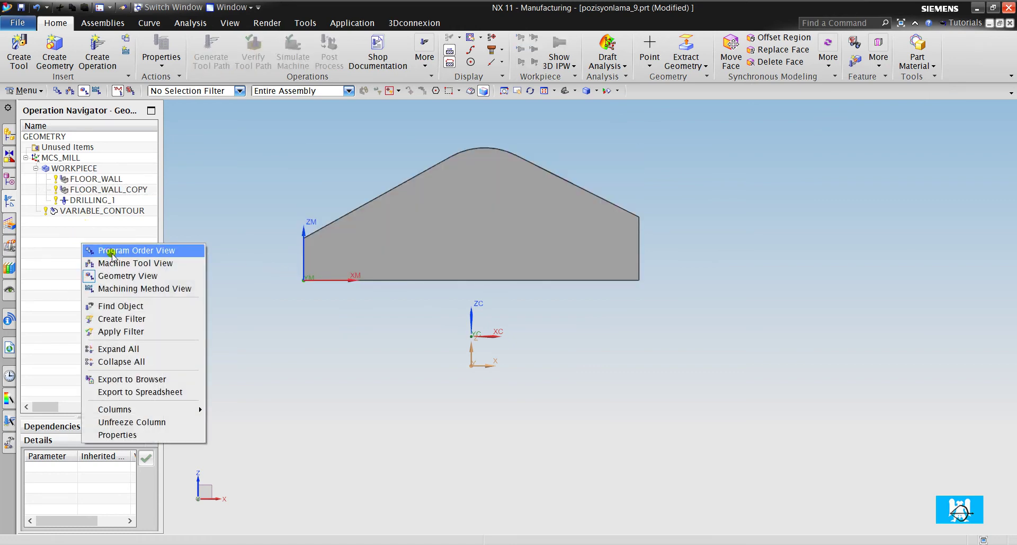
{"action": "left_click", "coordinate": [68, 234]}
{"action": "right_click", "coordinate": [61, 265]}
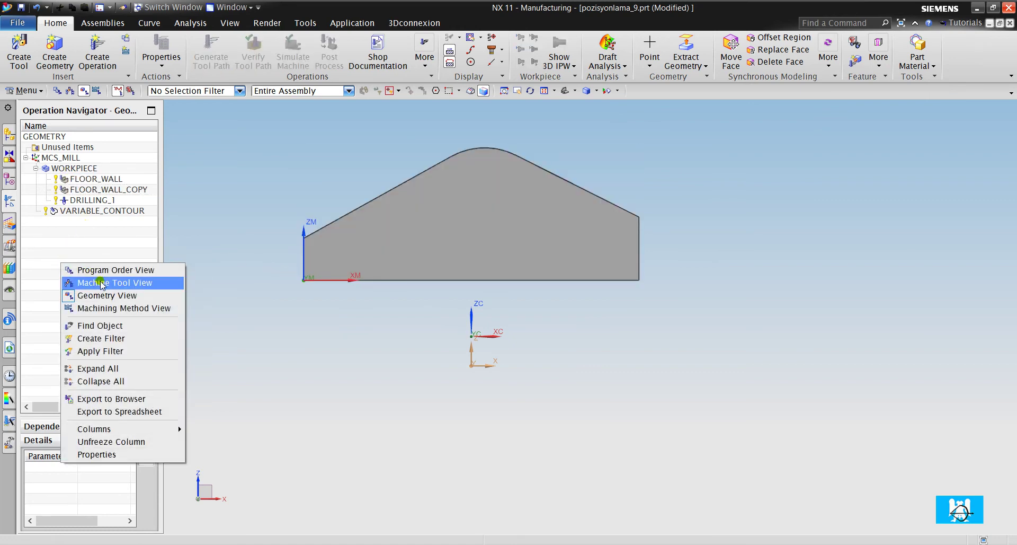
{"action": "left_click", "coordinate": [101, 284]}
{"action": "double_click", "coordinate": [70, 137]}
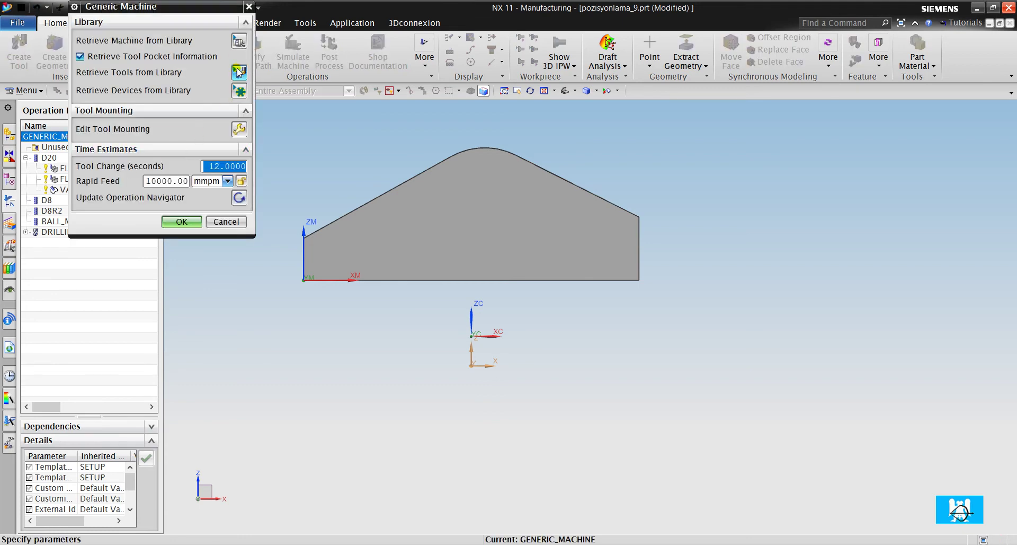
Load the sim08_mill_5ax_fanuc milling machine from the library
{"action": "left_click", "coordinate": [239, 41]}
{"action": "double_click", "coordinate": [105, 50]}
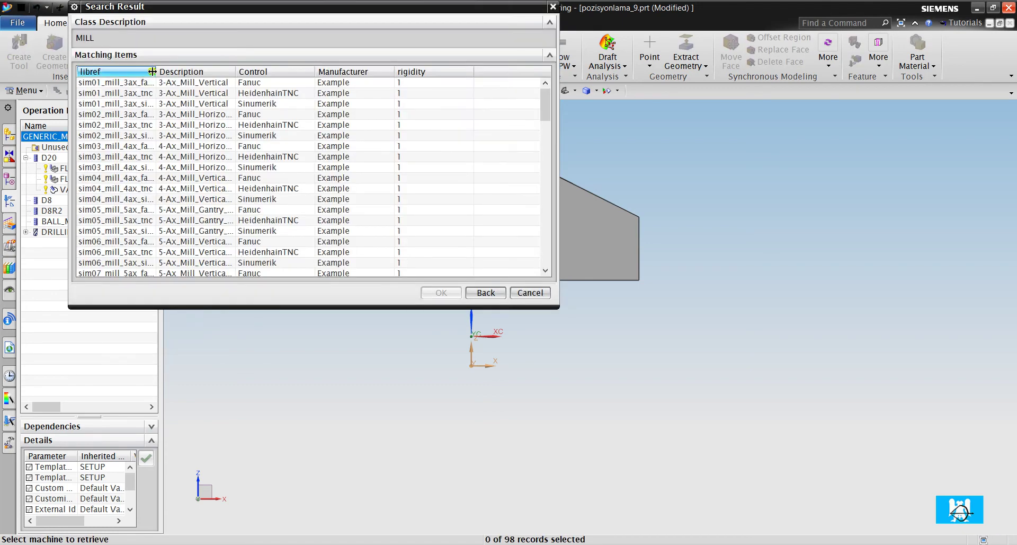
{"action": "left_click_drag", "start_coordinate": [154, 78], "coordinate": [219, 79]}
{"action": "left_click_drag", "start_coordinate": [300, 79], "coordinate": [395, 80]}
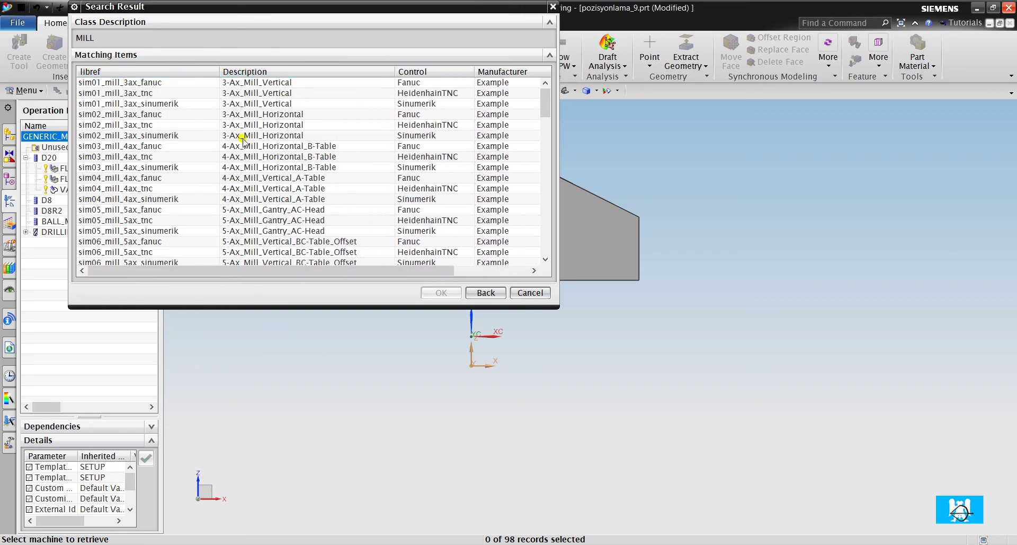
{"action": "scroll", "coordinate": [262, 165], "scroll_direction": "down", "scroll_amount": 2}
{"action": "scroll", "coordinate": [318, 202], "scroll_direction": "down", "scroll_amount": 2}
{"action": "double_click", "coordinate": [321, 177]}
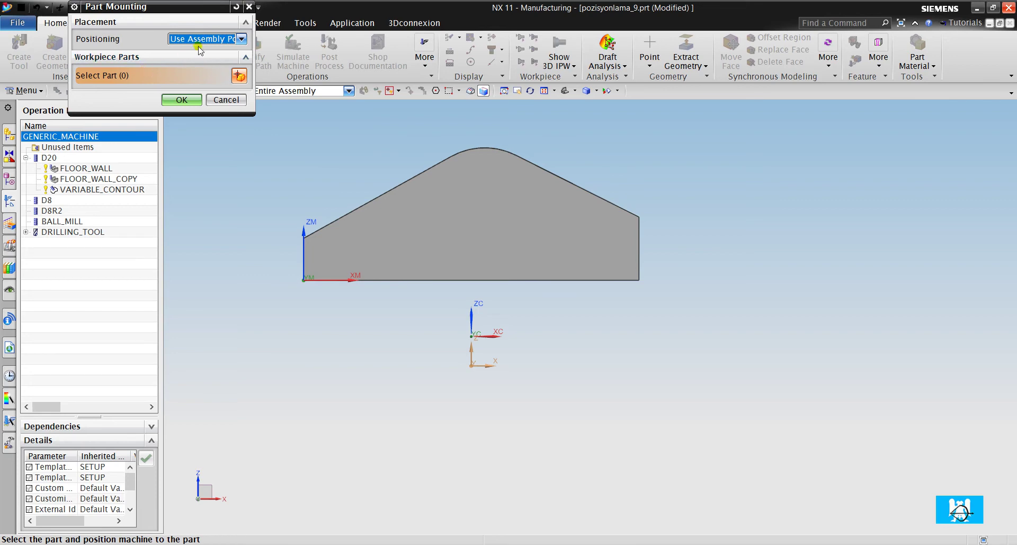
Mount the part body on the new machine via a part mount junction at the WCS
{"action": "left_click", "coordinate": [204, 38]}
{"action": "left_click", "coordinate": [223, 59]}
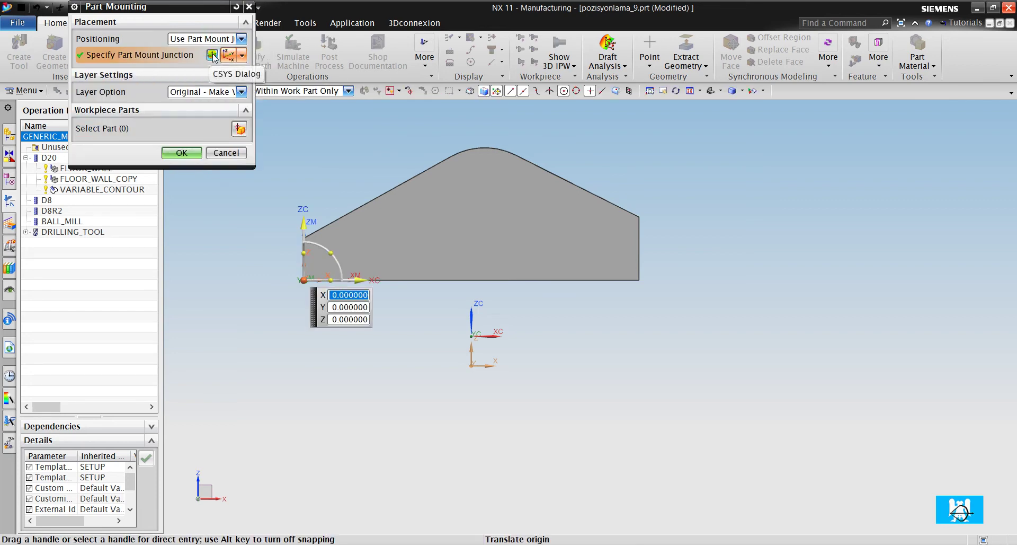
{"action": "left_click", "coordinate": [223, 55]}
{"action": "left_click", "coordinate": [210, 74]}
{"action": "left_click", "coordinate": [209, 87]}
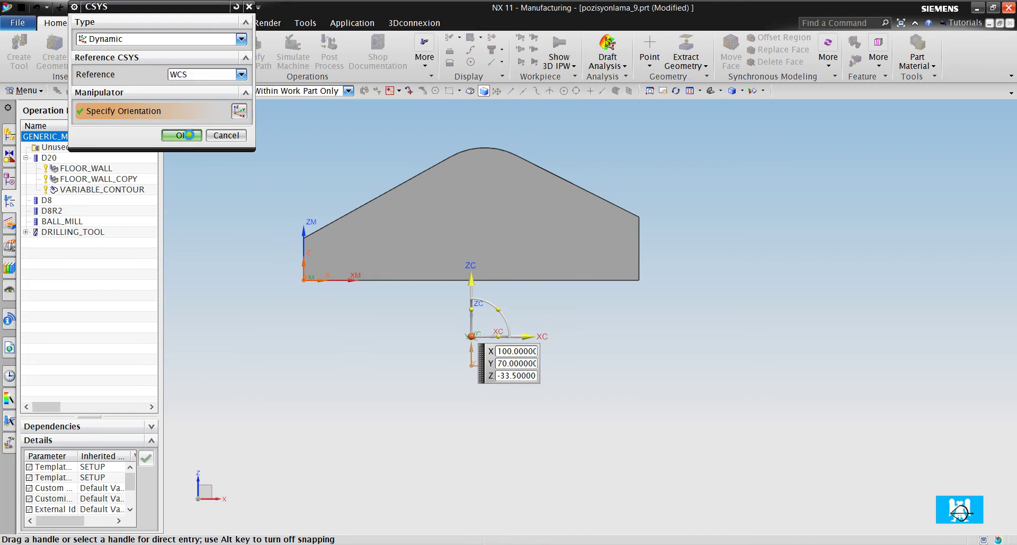
{"action": "left_click", "coordinate": [182, 136]}
{"action": "left_click", "coordinate": [494, 212]}
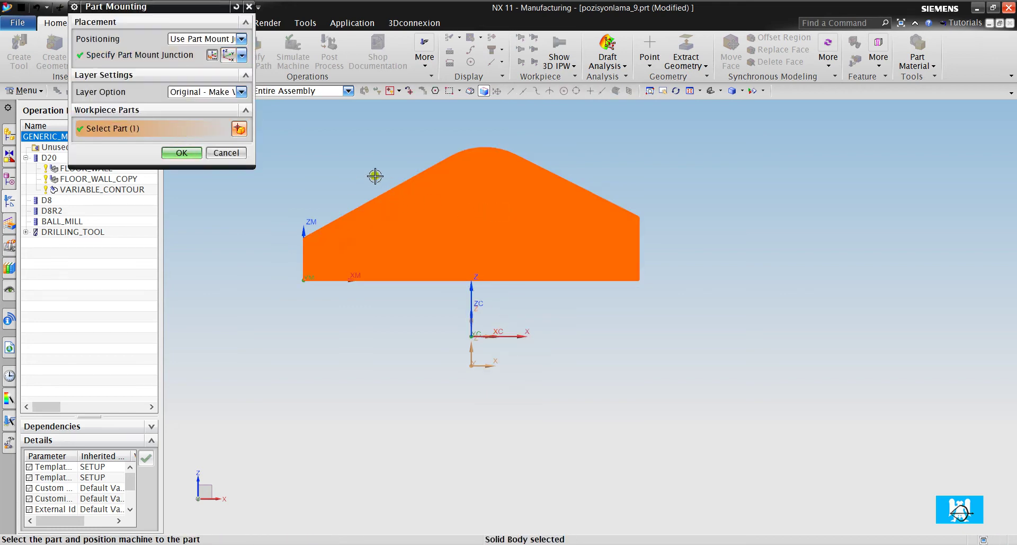
{"action": "middle_click_drag", "start_coordinate": [361, 189], "coordinate": [352, 206]}
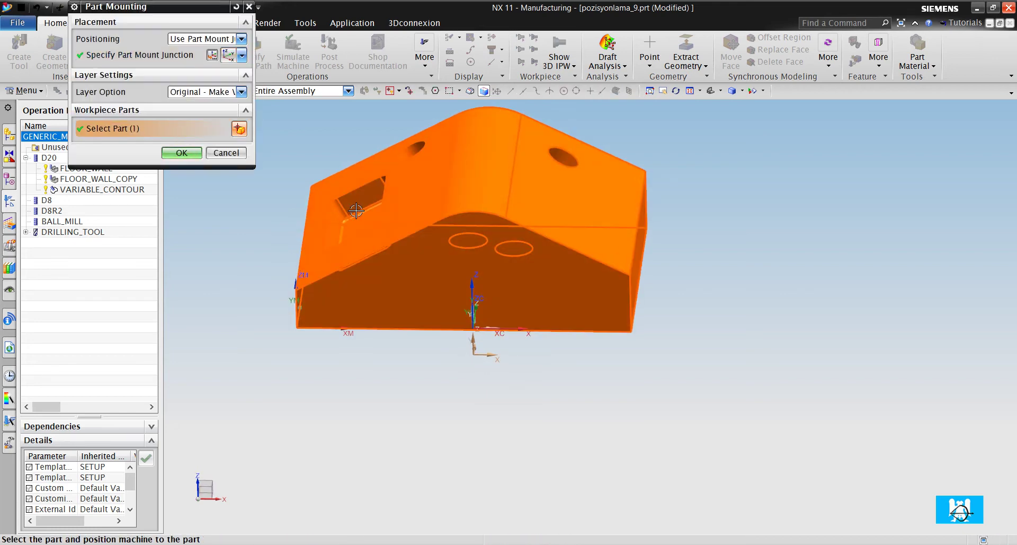
{"action": "left_click", "coordinate": [183, 153]}
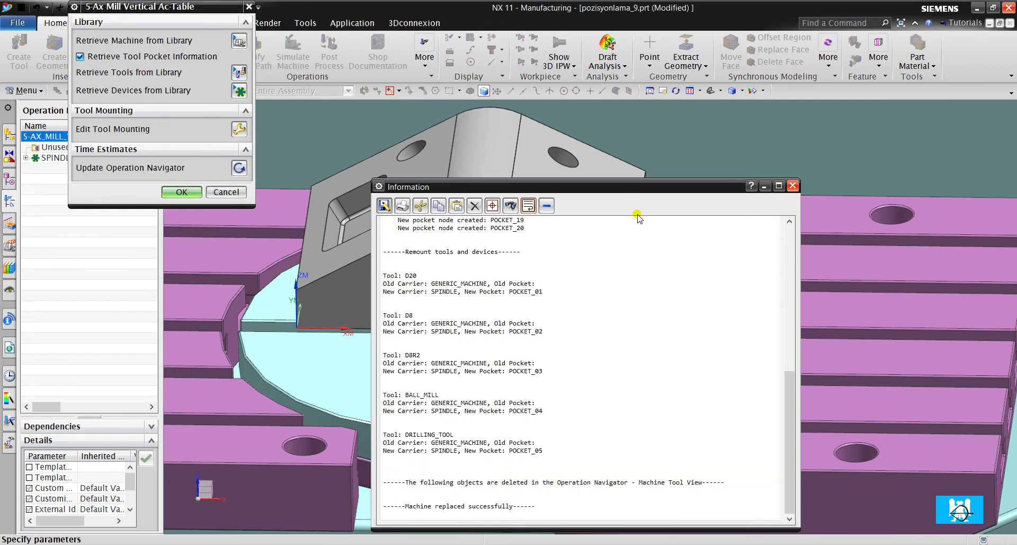
{"action": "left_click", "coordinate": [794, 186]}
Cancel the 5-Ax Mill Vertical Ac-Table settings and show the Assembly Navigator parts list
{"action": "scroll", "coordinate": [633, 270], "scroll_direction": "down", "scroll_amount": 5}
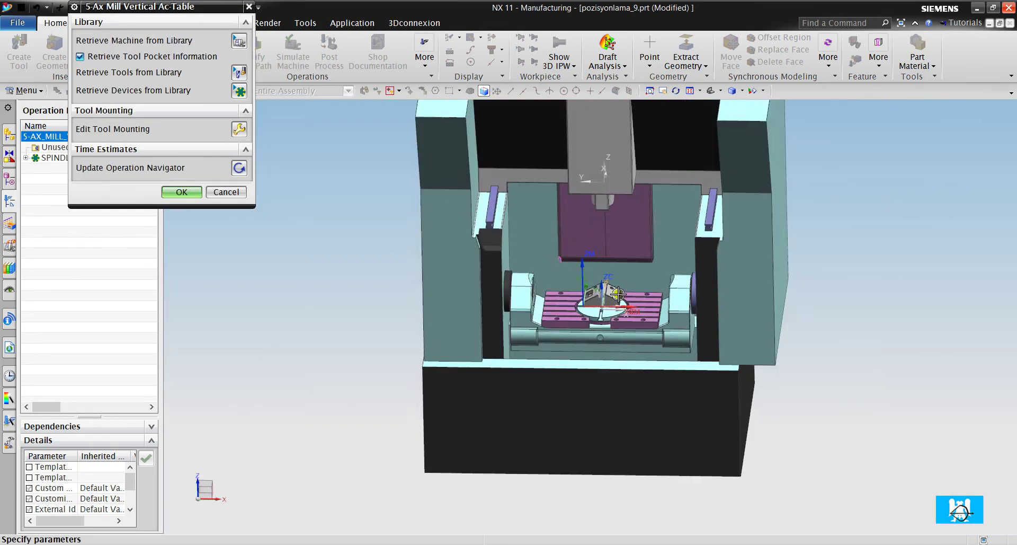
{"action": "scroll", "coordinate": [613, 265], "scroll_direction": "up", "scroll_amount": 1}
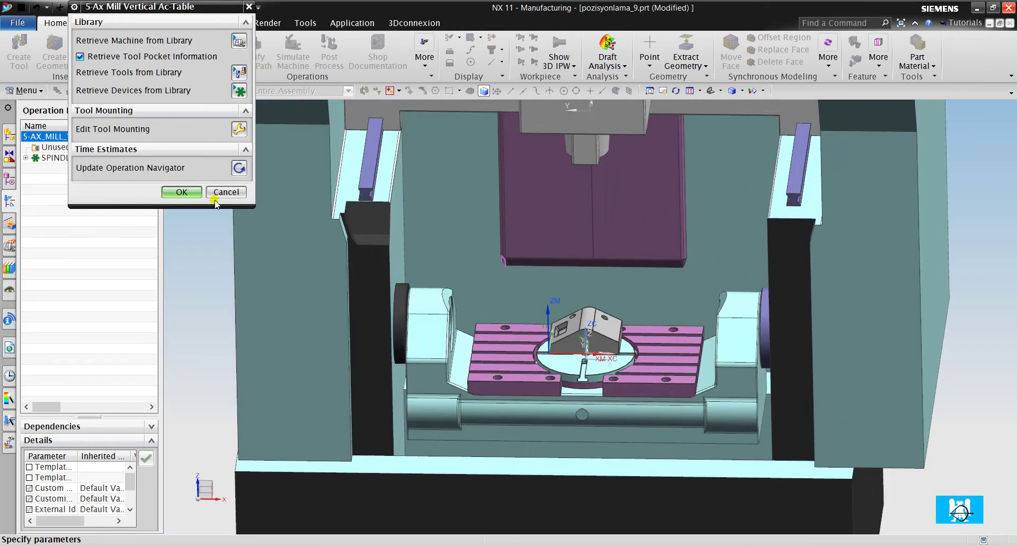
{"action": "left_click", "coordinate": [181, 192]}
{"action": "left_click", "coordinate": [10, 135]}
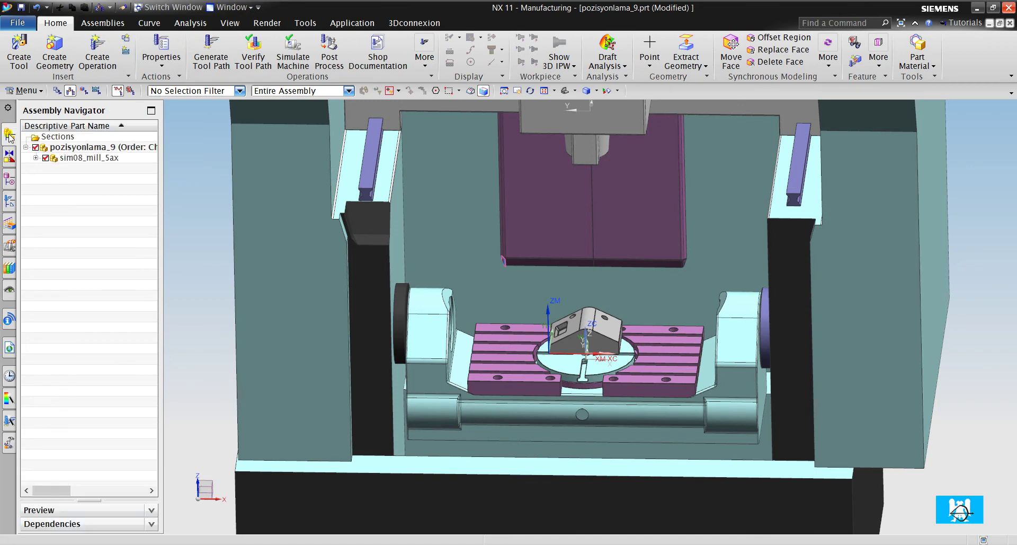
Expand the sim08_mill_5ax assembly and locate the base, table, rails and y-slide parts
{"action": "left_click", "coordinate": [36, 157]}
{"action": "left_click", "coordinate": [46, 168]}
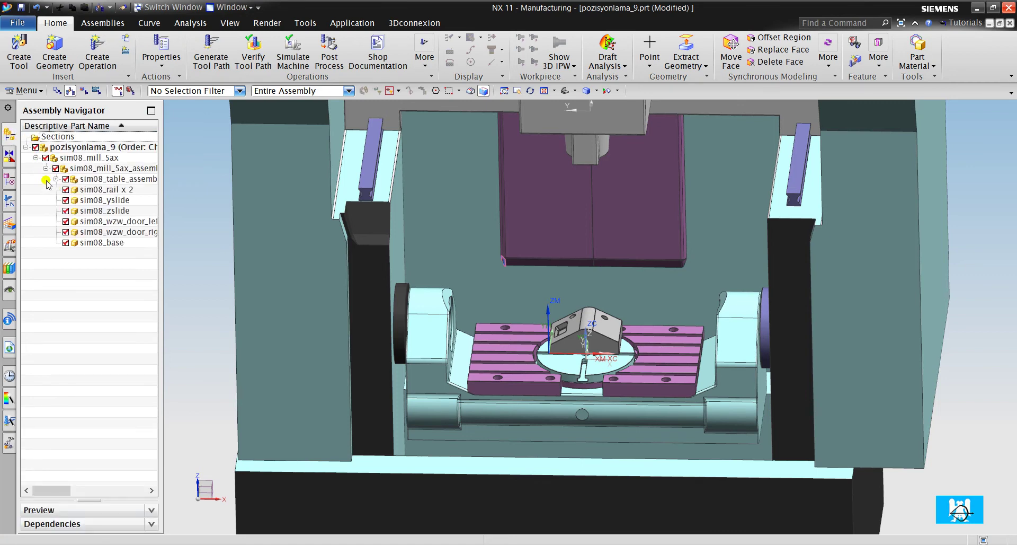
{"action": "scroll", "coordinate": [494, 221], "scroll_direction": "down", "scroll_amount": 3}
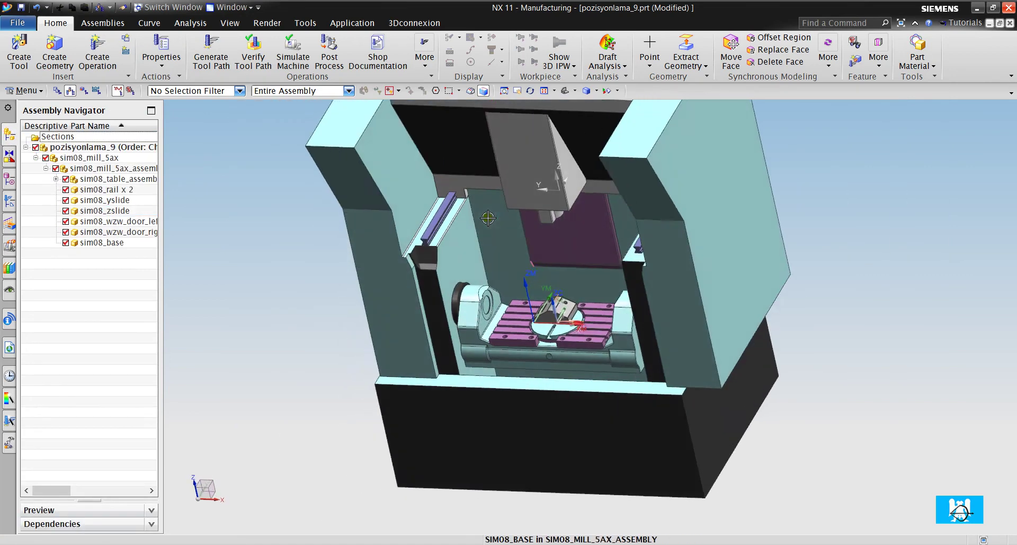
{"action": "left_click", "coordinate": [101, 242]}
{"action": "left_click", "coordinate": [117, 179]}
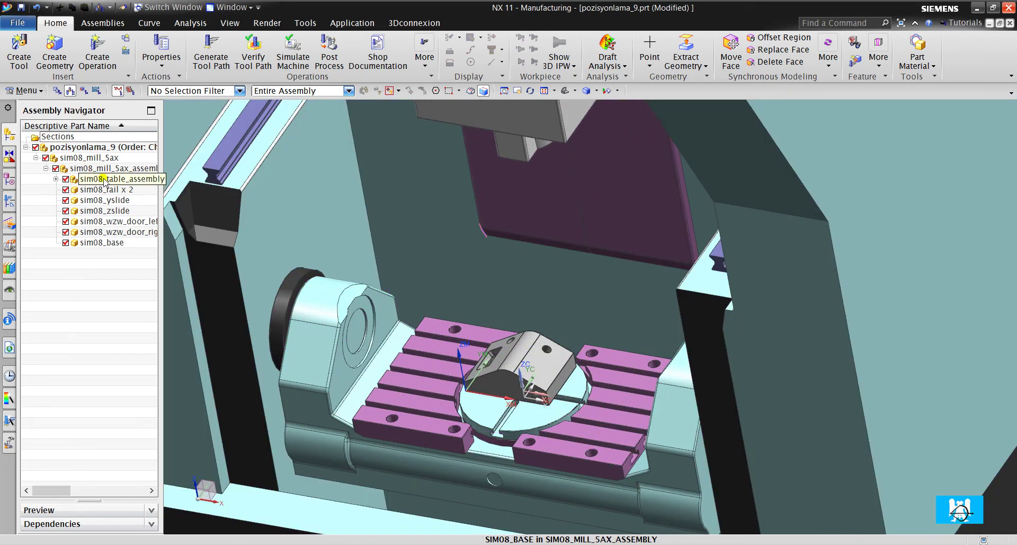
{"action": "scroll", "coordinate": [283, 247], "scroll_direction": "down", "scroll_amount": 2}
{"action": "left_click", "coordinate": [96, 190]}
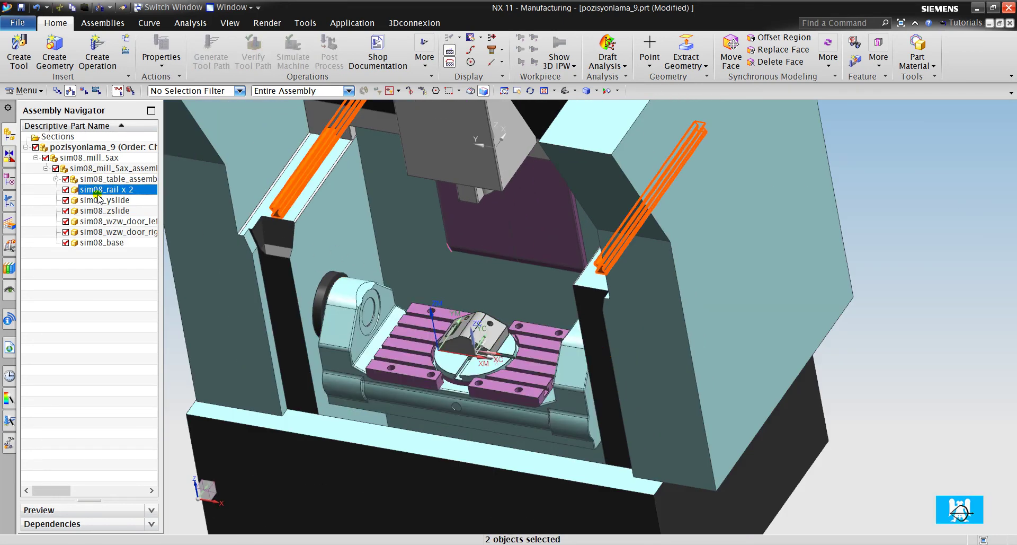
{"action": "left_click", "coordinate": [105, 200]}
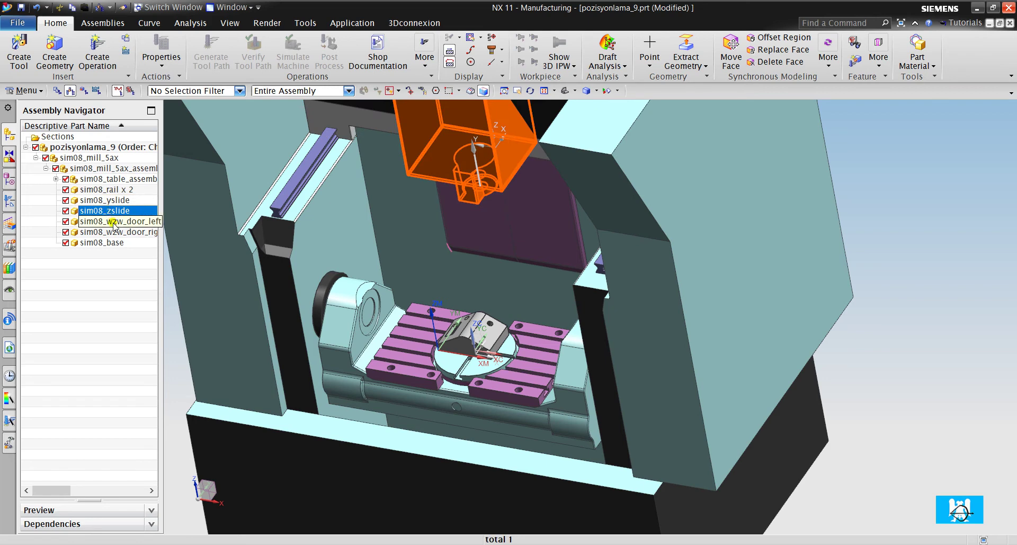
Hide the sim08_base machine housing
{"action": "left_click", "coordinate": [119, 242]}
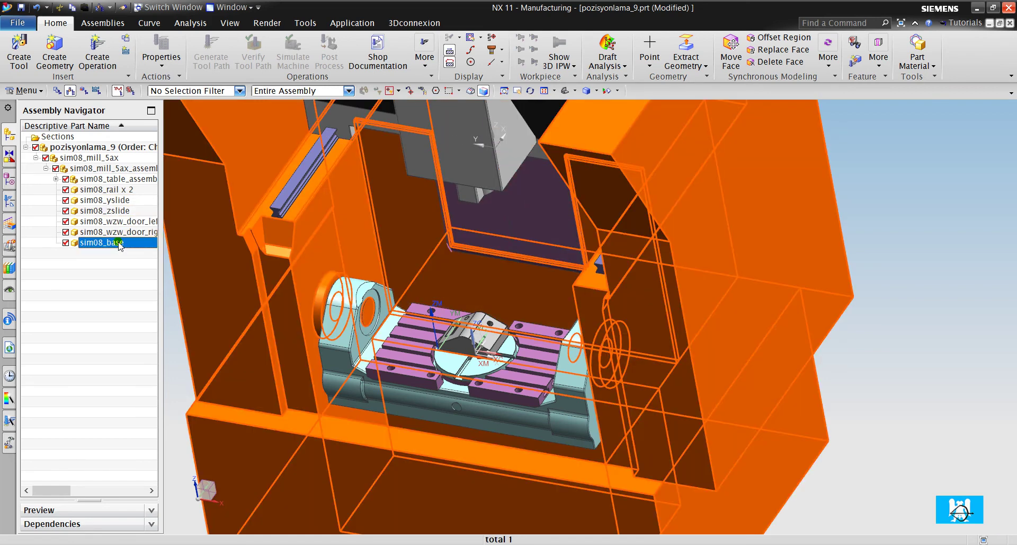
{"action": "right_click", "coordinate": [116, 245]}
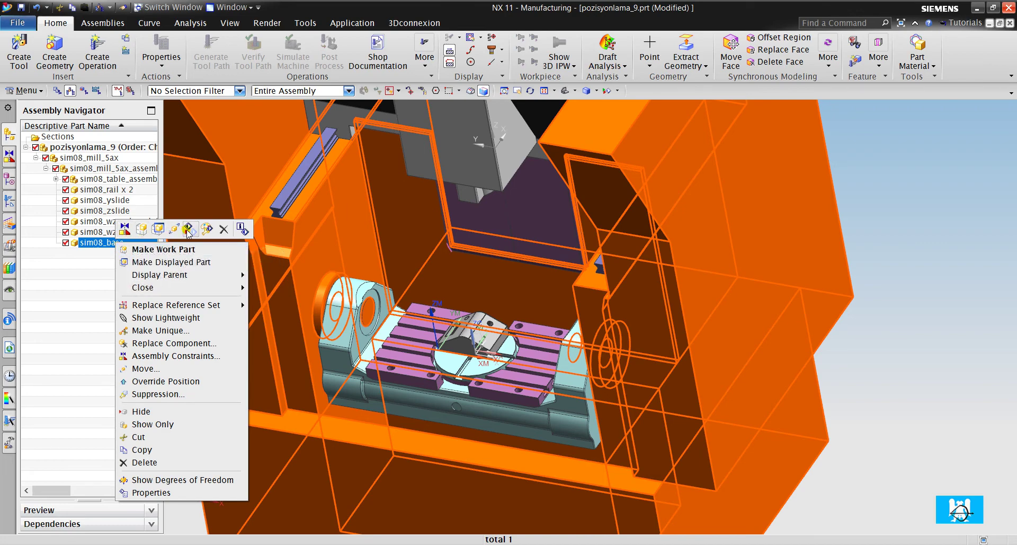
{"action": "left_click", "coordinate": [161, 233]}
{"action": "scroll", "coordinate": [302, 268], "scroll_direction": "down", "scroll_amount": 3}
{"action": "scroll", "coordinate": [425, 268], "scroll_direction": "up", "scroll_amount": 4}
Hide both wzw enclosure doors to expose the gantry and rotary table
{"action": "middle_click_drag", "start_coordinate": [425, 267], "coordinate": [518, 298]}
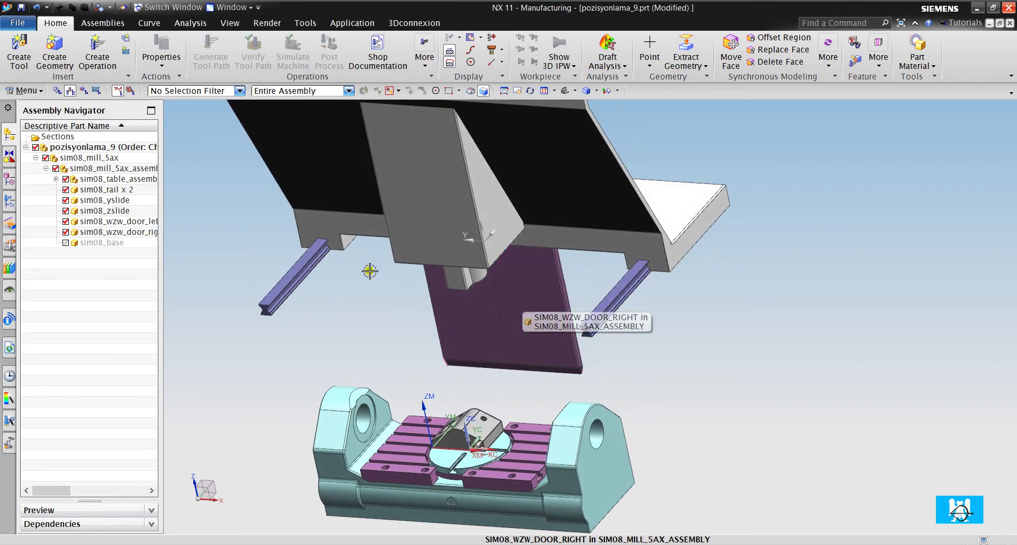
{"action": "left_click", "coordinate": [65, 232]}
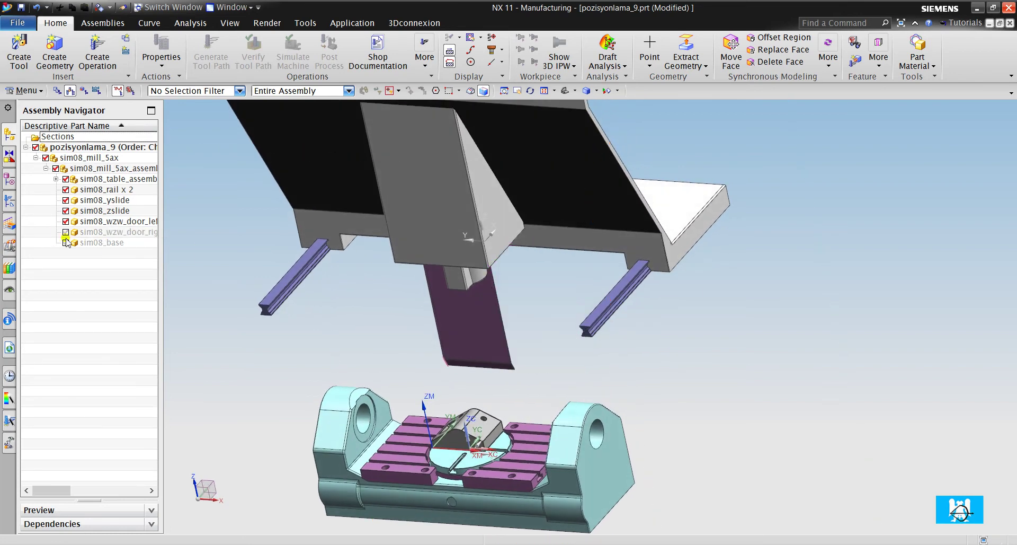
{"action": "left_click", "coordinate": [66, 222]}
{"action": "mouse_move", "coordinate": [448, 312]}
{"action": "middle_mouse_down"}
{"action": "mouse_move", "coordinate": [389, 301]}
{"action": "mouse_move", "coordinate": [461, 264]}
{"action": "mouse_move", "coordinate": [324, 281]}
{"action": "middle_mouse_up"}
{"action": "scroll", "coordinate": [445, 325], "scroll_direction": "down", "scroll_amount": 3}
Switch the Operation Navigator to the Program Order View
{"action": "left_click", "coordinate": [11, 201]}
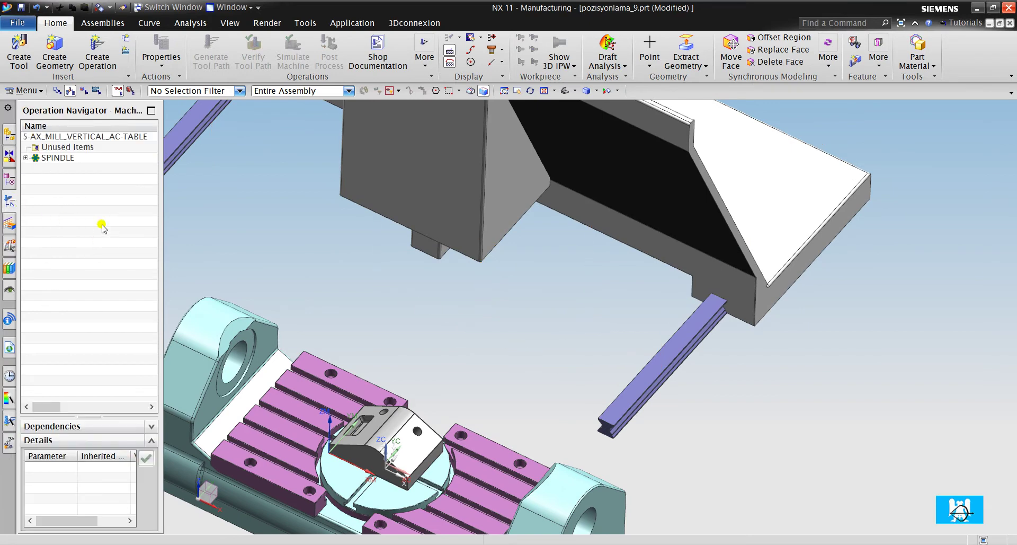
{"action": "left_click", "coordinate": [26, 158]}
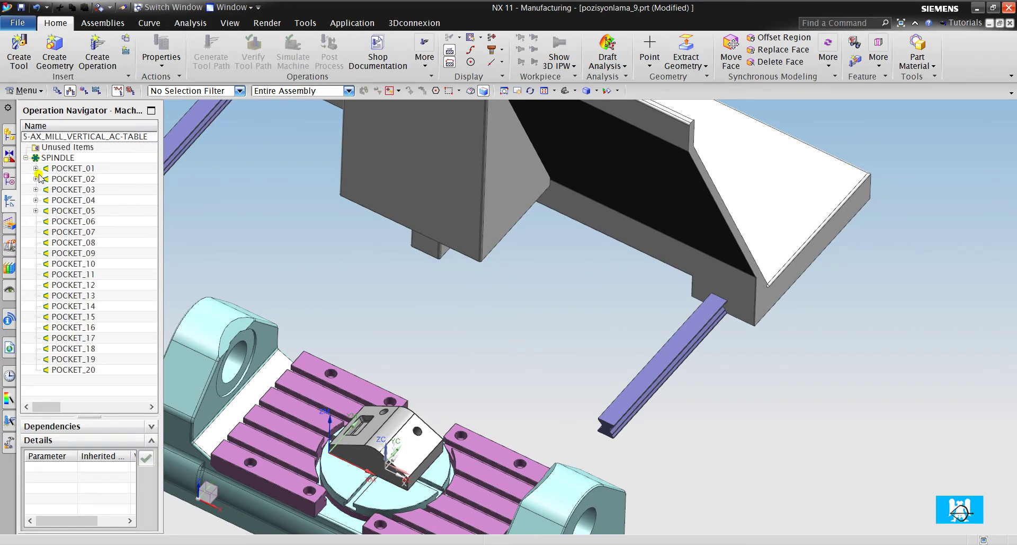
{"action": "left_click", "coordinate": [35, 169]}
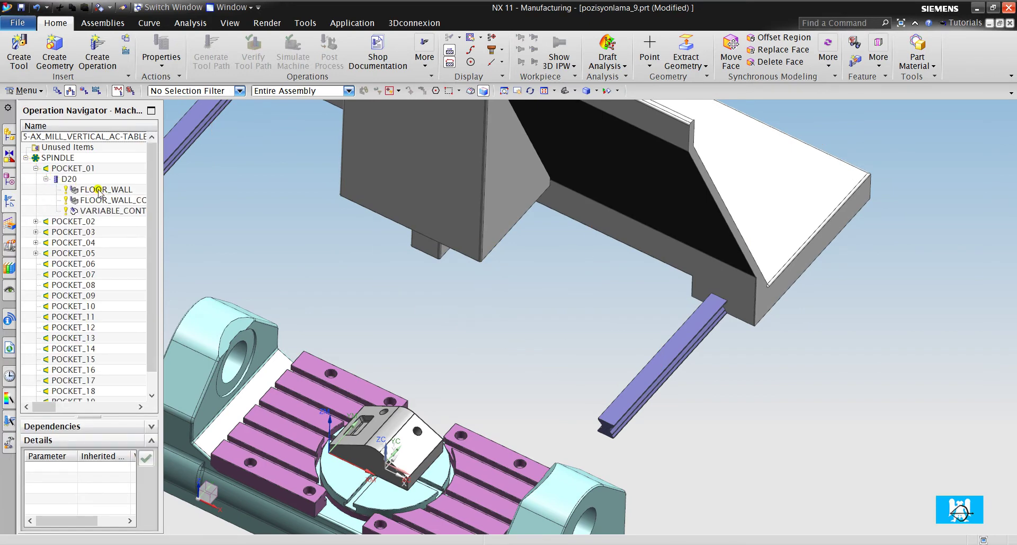
{"action": "right_click", "coordinate": [25, 217]}
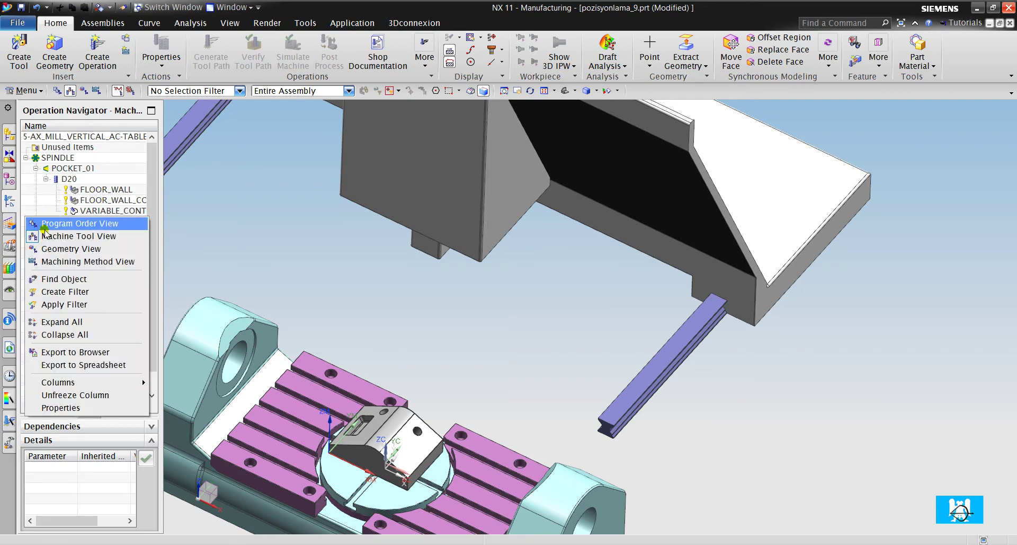
{"action": "left_click", "coordinate": [67, 223]}
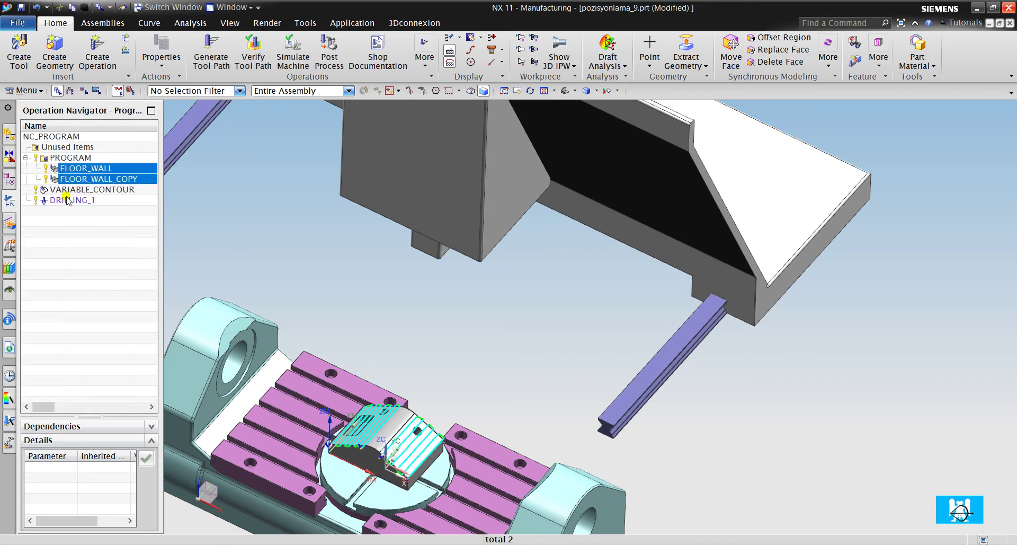
Simulate the PROGRAM group on the machine in Machine Code Simulate mode
{"action": "left_click", "coordinate": [76, 158]}
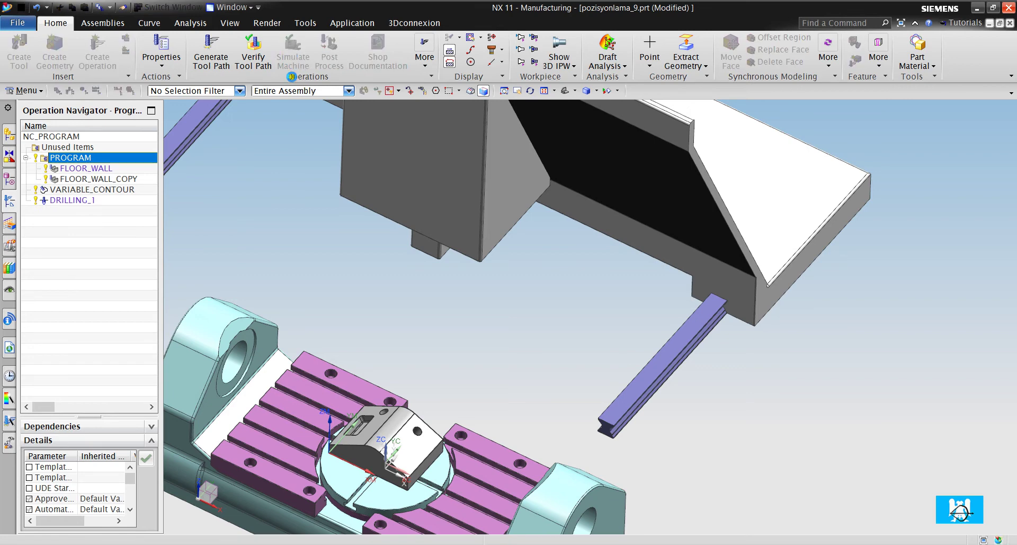
{"action": "left_click", "coordinate": [509, 348]}
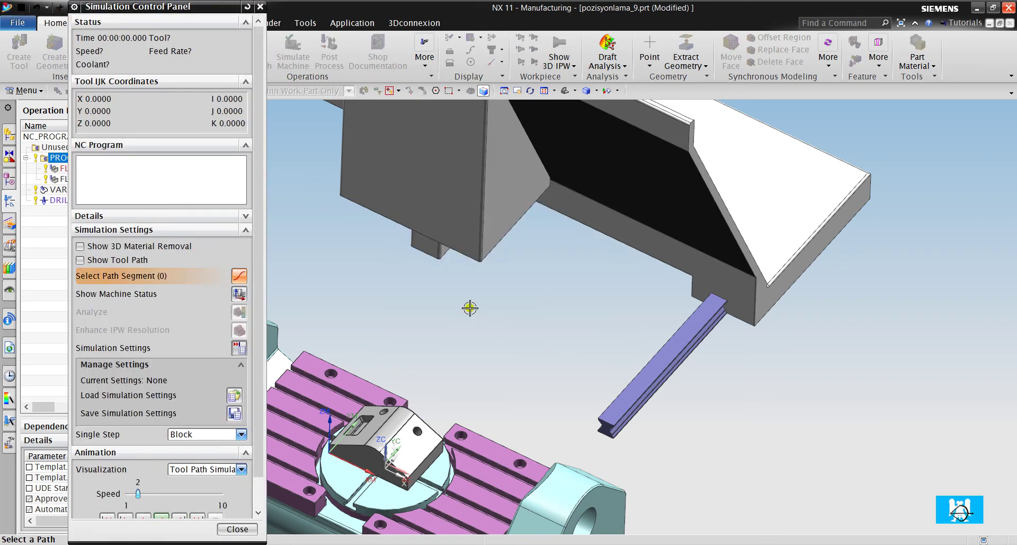
{"action": "left_click", "coordinate": [214, 470]}
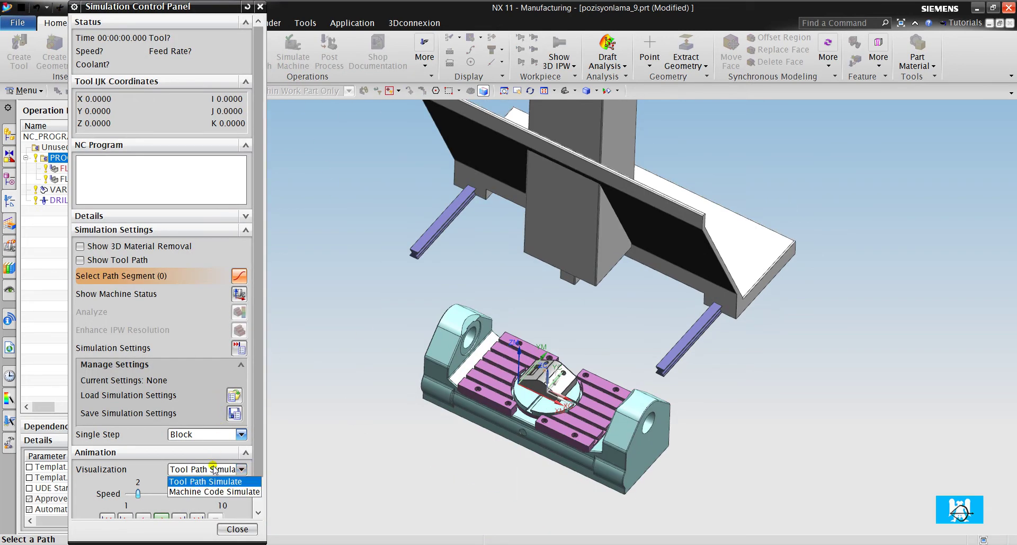
{"action": "left_click", "coordinate": [217, 492]}
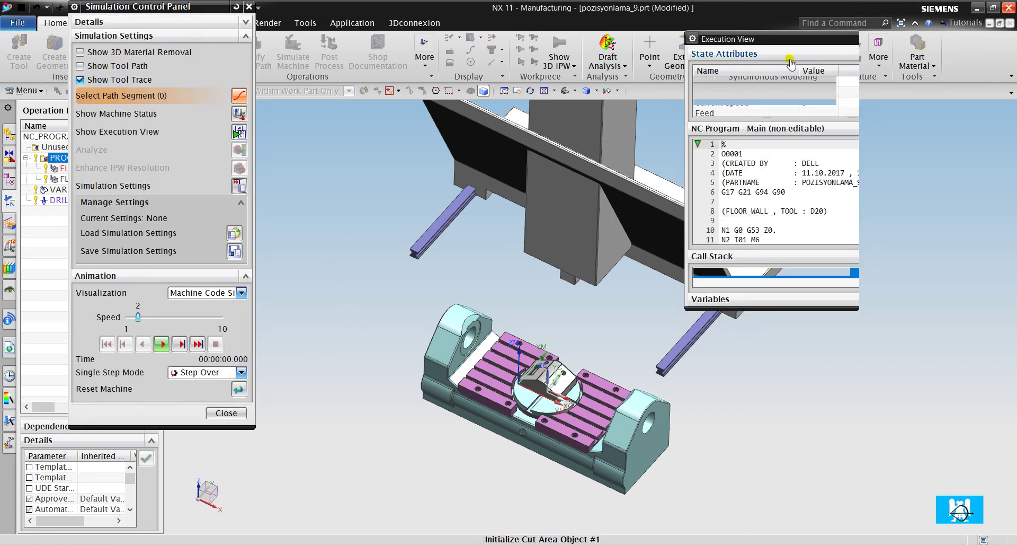
Dock the Execution View at the top right of the screen
{"action": "left_click_drag", "start_coordinate": [774, 39], "coordinate": [369, 35]}
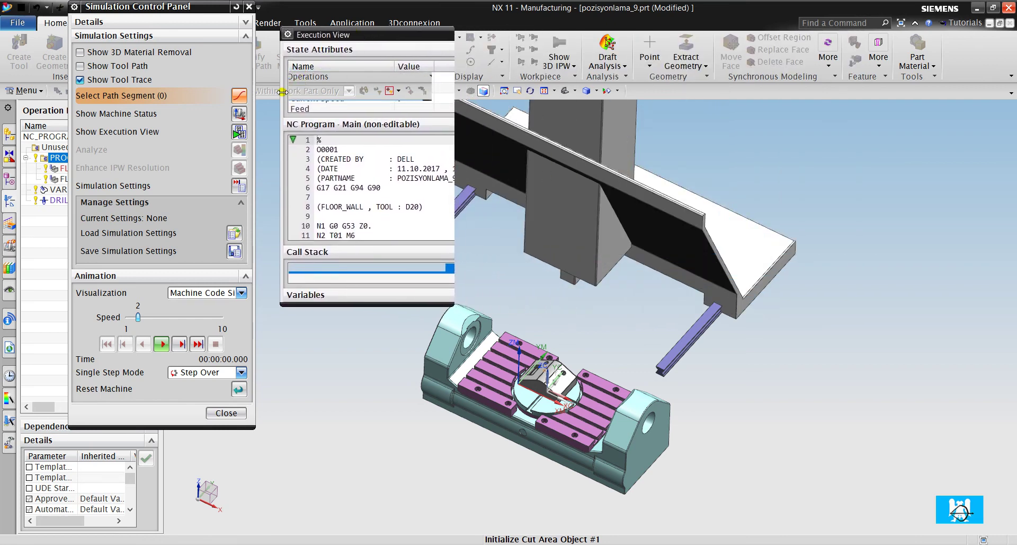
{"action": "left_click_drag", "start_coordinate": [283, 92], "coordinate": [262, 92]}
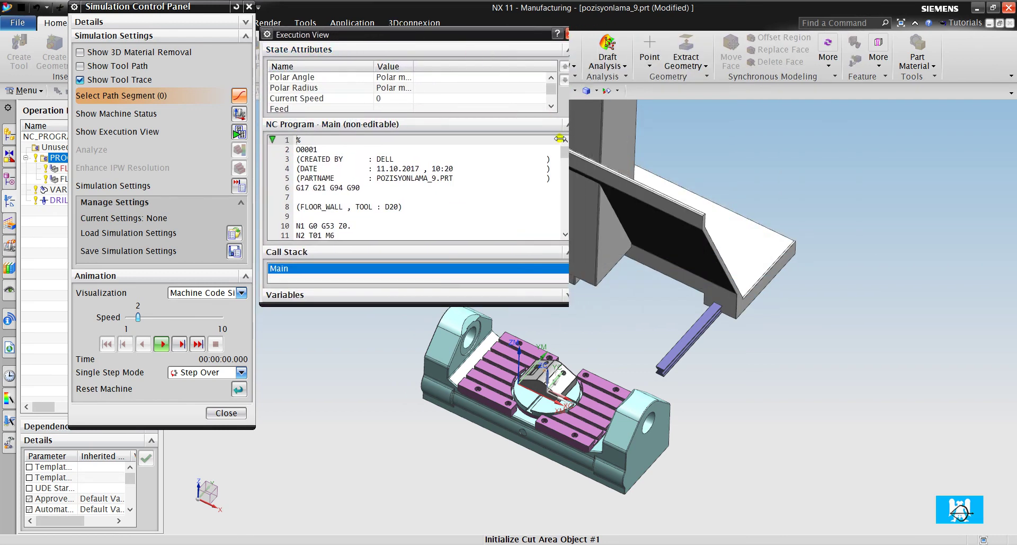
{"action": "left_click_drag", "start_coordinate": [559, 139], "coordinate": [533, 138]}
{"action": "left_click_drag", "start_coordinate": [439, 39], "coordinate": [944, 90]}
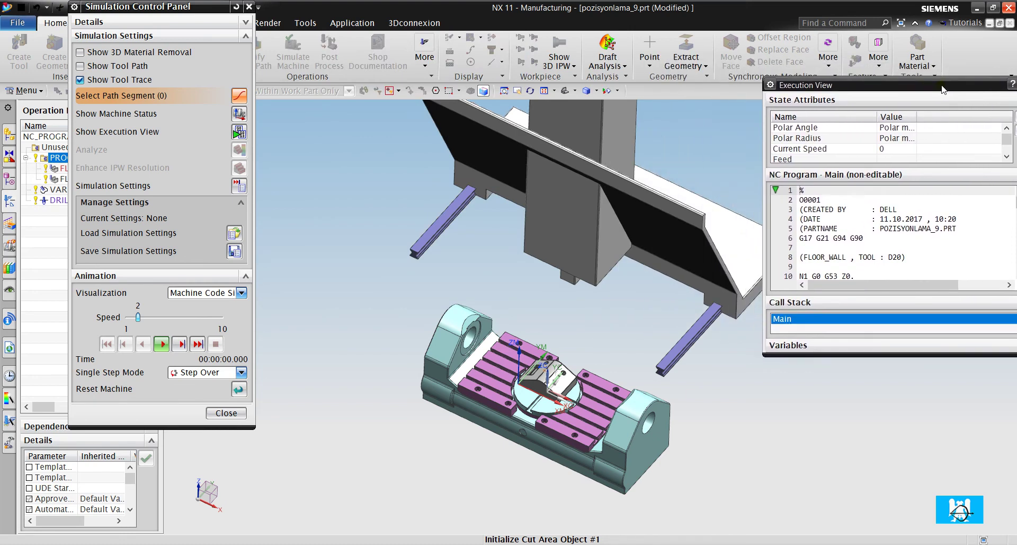
{"action": "middle_click_drag", "start_coordinate": [615, 334], "coordinate": [607, 295], "text": "shift"}
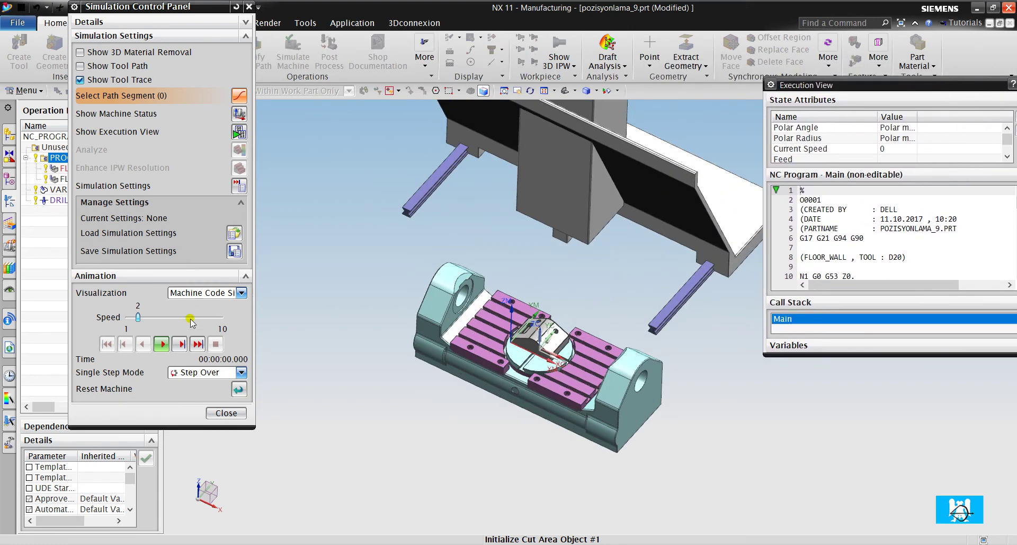
Step nine NC blocks through the header to the tool change at N3 G54
{"action": "left_click", "coordinate": [180, 344]}
{"action": "left_click", "coordinate": [180, 344]}
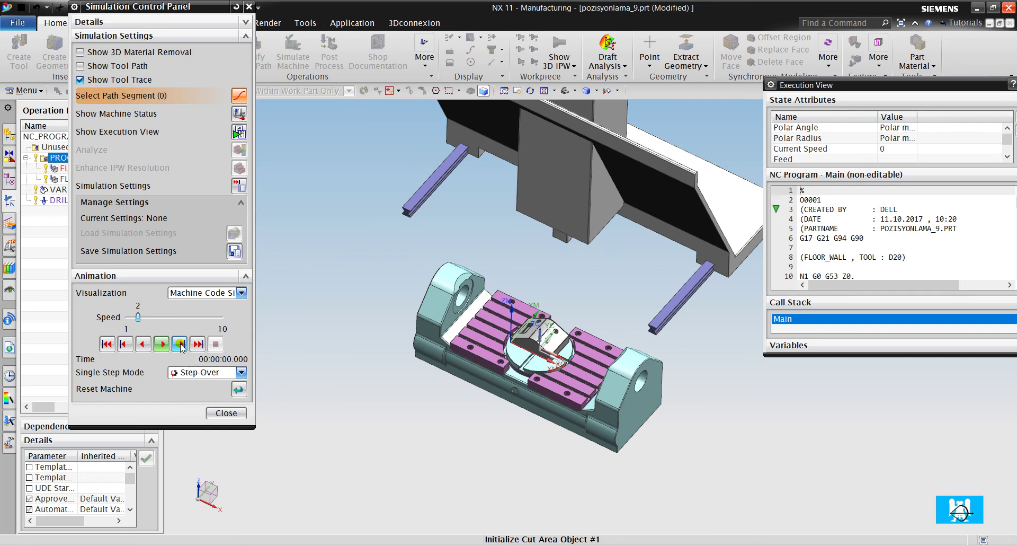
{"action": "left_click", "coordinate": [180, 344]}
{"action": "left_click", "coordinate": [181, 344]}
{"action": "left_click", "coordinate": [181, 344]}
{"action": "left_click", "coordinate": [180, 344]}
{"action": "left_click", "coordinate": [180, 344]}
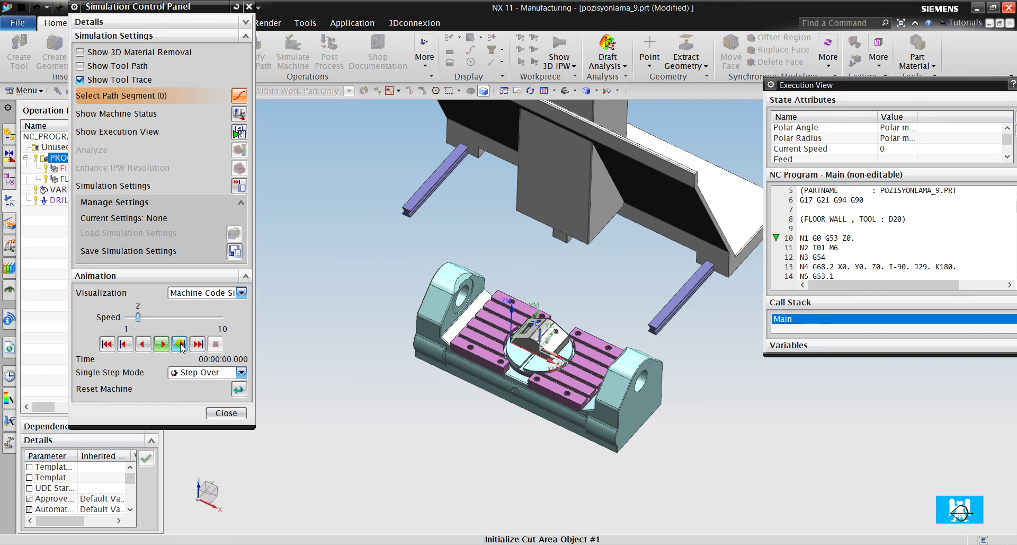
{"action": "left_click", "coordinate": [181, 344]}
{"action": "left_click", "coordinate": [180, 344]}
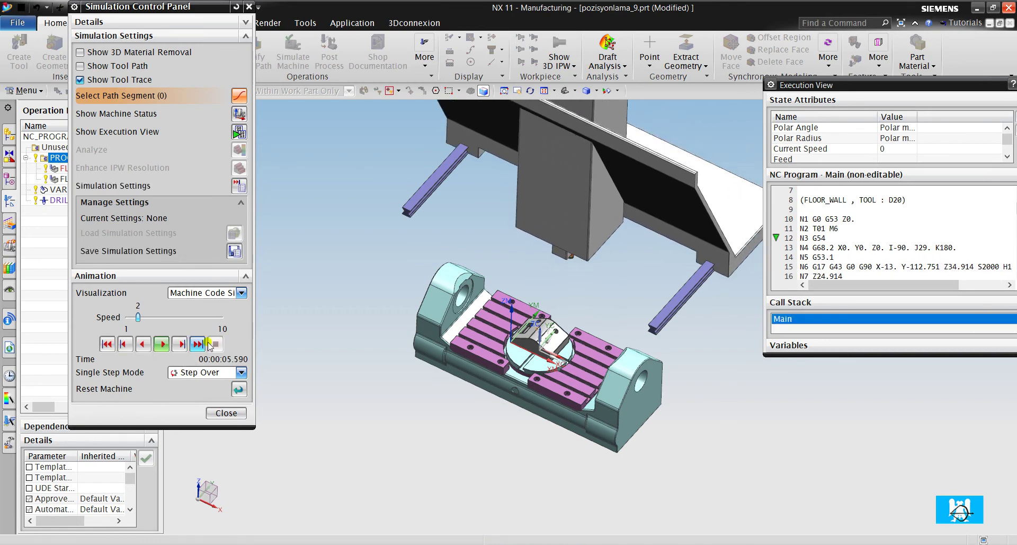
{"action": "middle_click_drag", "start_coordinate": [593, 289], "coordinate": [571, 266]}
{"action": "scroll", "coordinate": [572, 266], "scroll_direction": "up", "scroll_amount": 5}
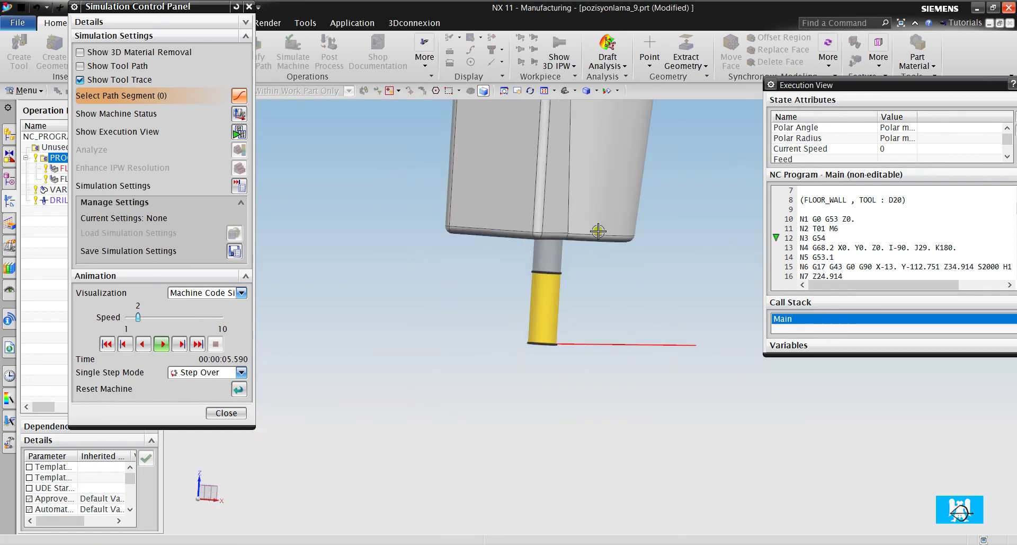
{"action": "scroll", "coordinate": [596, 231], "scroll_direction": "down", "scroll_amount": 5}
Exit the simulation and open tool D20's parameters from the Machine Tool View
{"action": "key", "text": "Escape"}
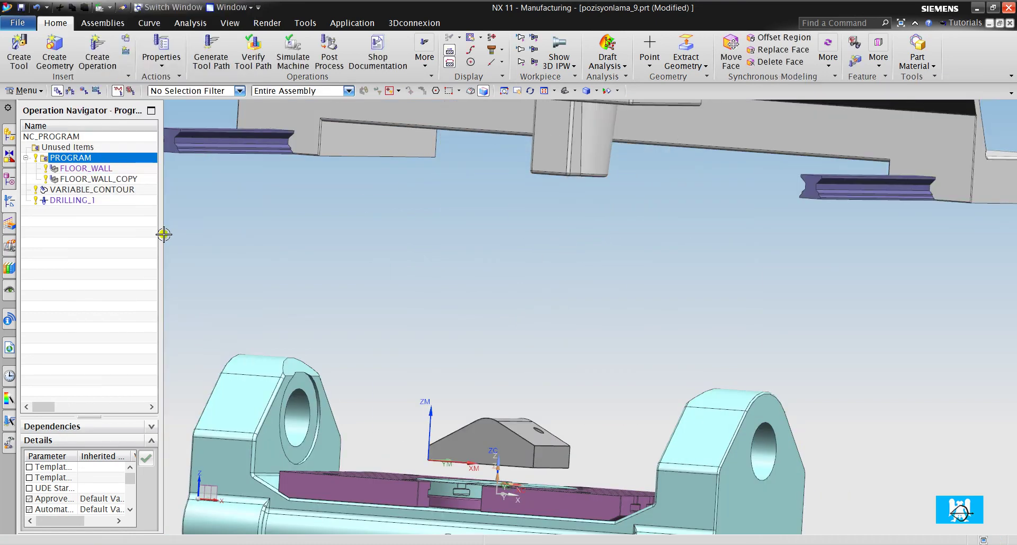
{"action": "right_click", "coordinate": [80, 237]}
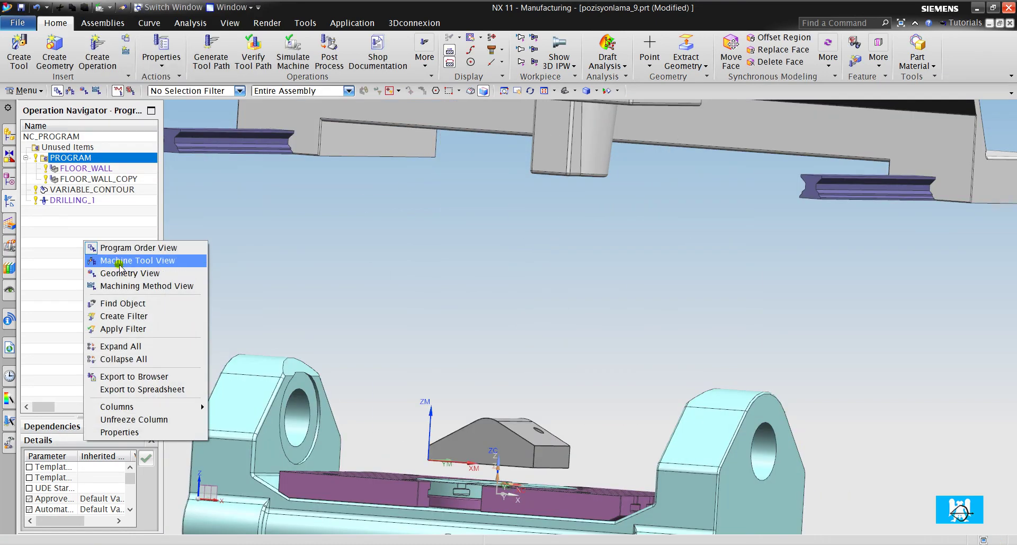
{"action": "left_click", "coordinate": [116, 263]}
{"action": "double_click", "coordinate": [75, 178]}
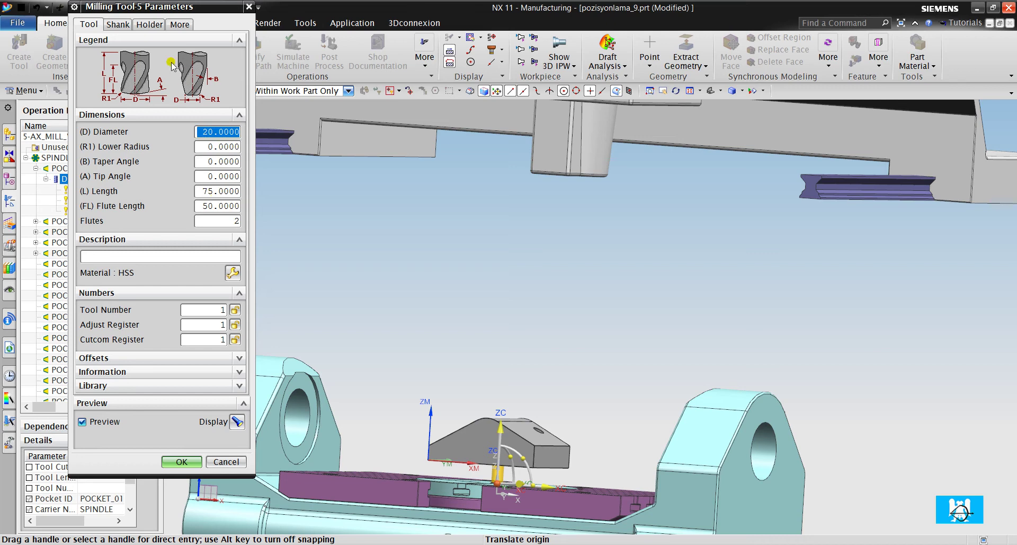
Give the D20 holder lower diameter 60, length 30, upper diameter 60, and accept
{"action": "left_click", "coordinate": [150, 24]}
{"action": "left_click", "coordinate": [218, 75]}
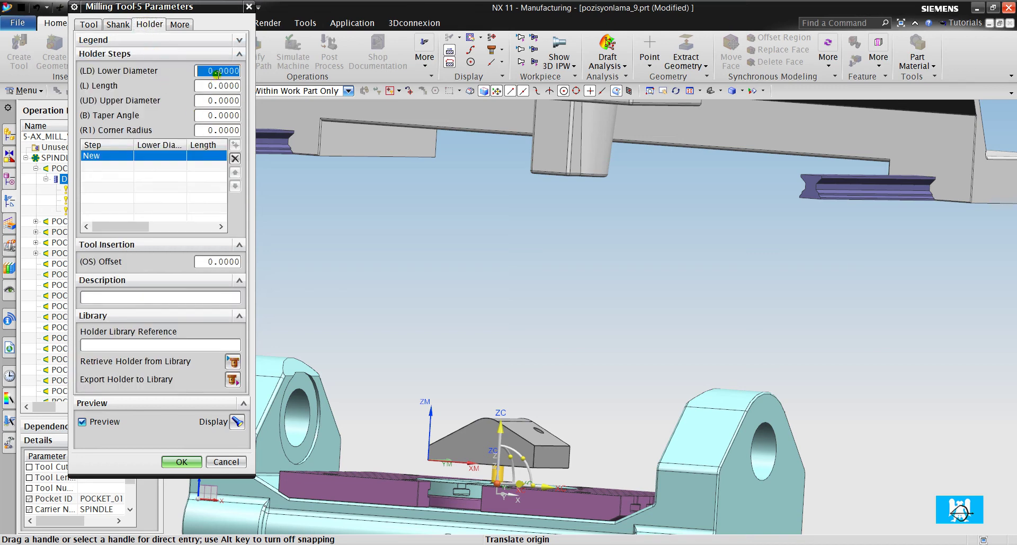
{"action": "type", "text": "60"}
{"action": "key", "text": "Tab"}
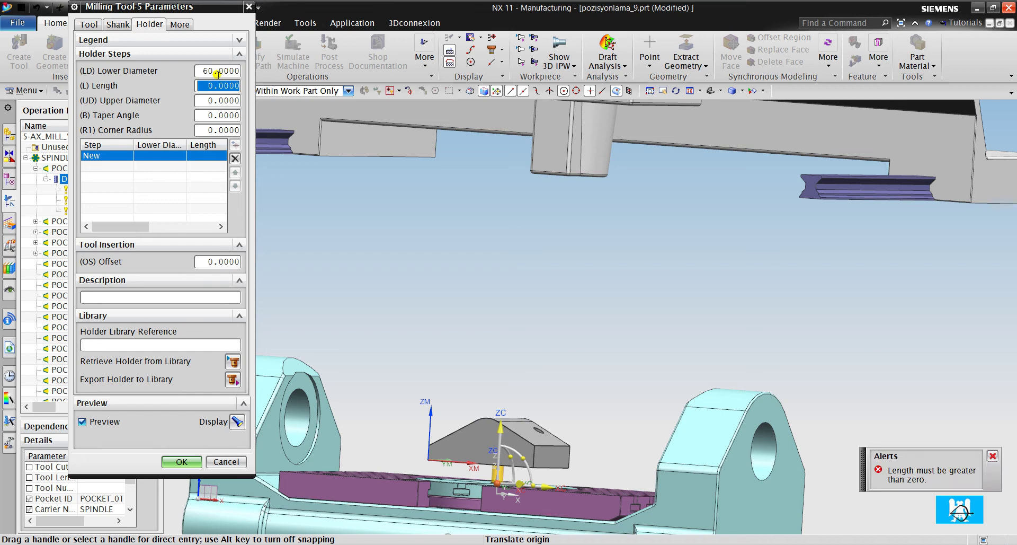
{"action": "type", "text": "30"}
{"action": "key", "text": "Tab"}
{"action": "type", "text": "60"}
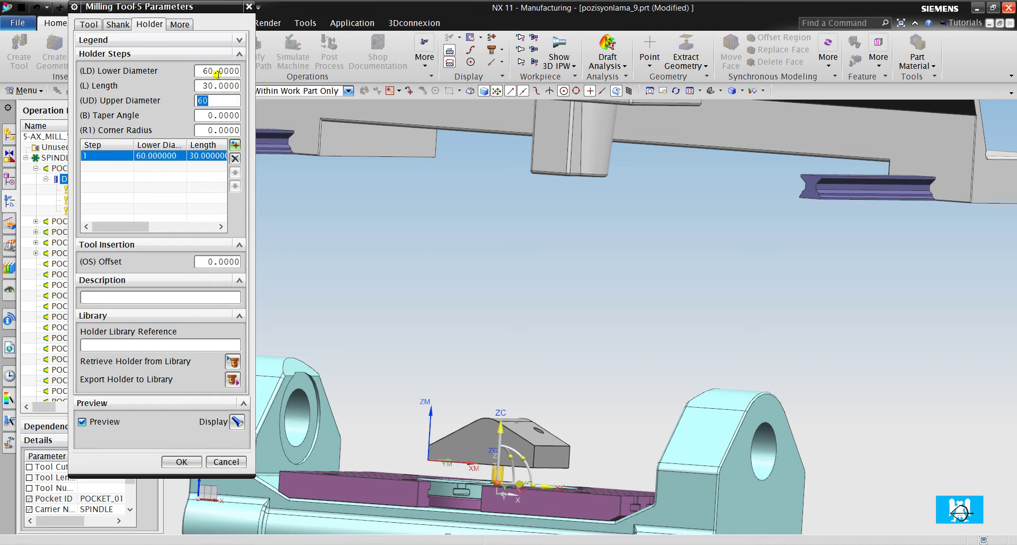
{"action": "key", "text": "Tab"}
{"action": "scroll", "coordinate": [477, 239], "scroll_direction": "up", "scroll_amount": 3}
{"action": "scroll", "coordinate": [609, 260], "scroll_direction": "down", "scroll_amount": 3}
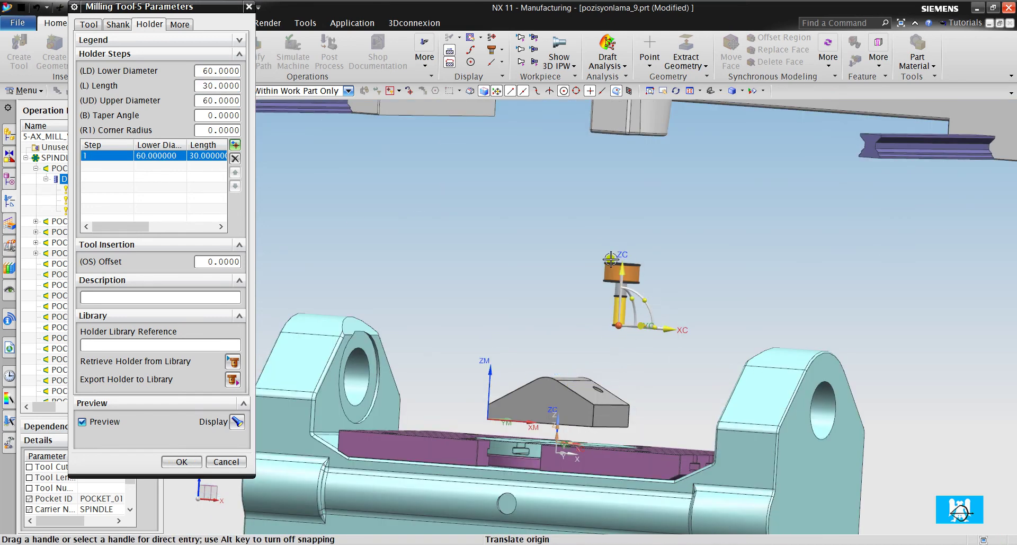
{"action": "scroll", "coordinate": [611, 259], "scroll_direction": "down", "scroll_amount": 2}
{"action": "left_click", "coordinate": [186, 461]}
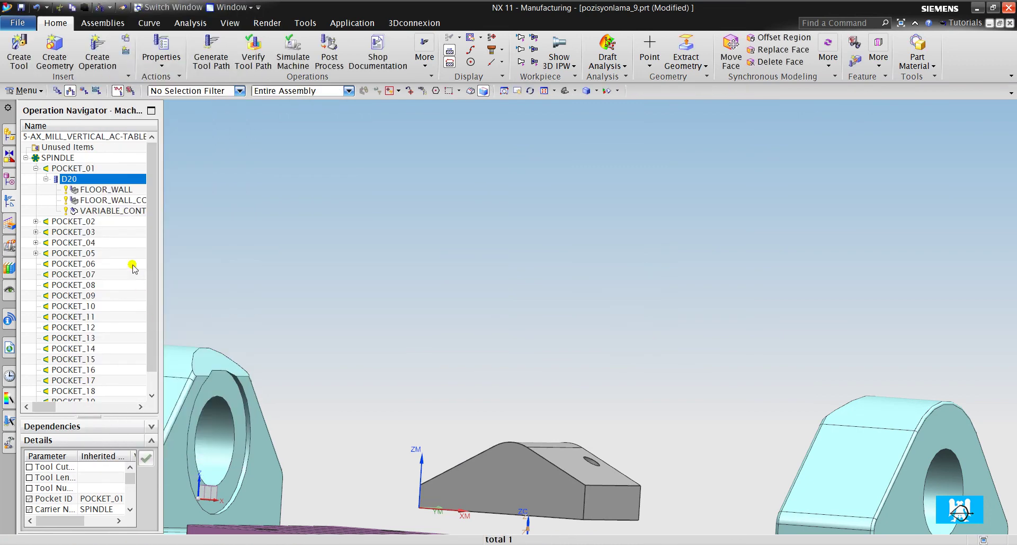
{"action": "scroll", "coordinate": [511, 318], "scroll_direction": "up", "scroll_amount": 3}
{"action": "scroll", "coordinate": [555, 251], "scroll_direction": "up", "scroll_amount": 2}
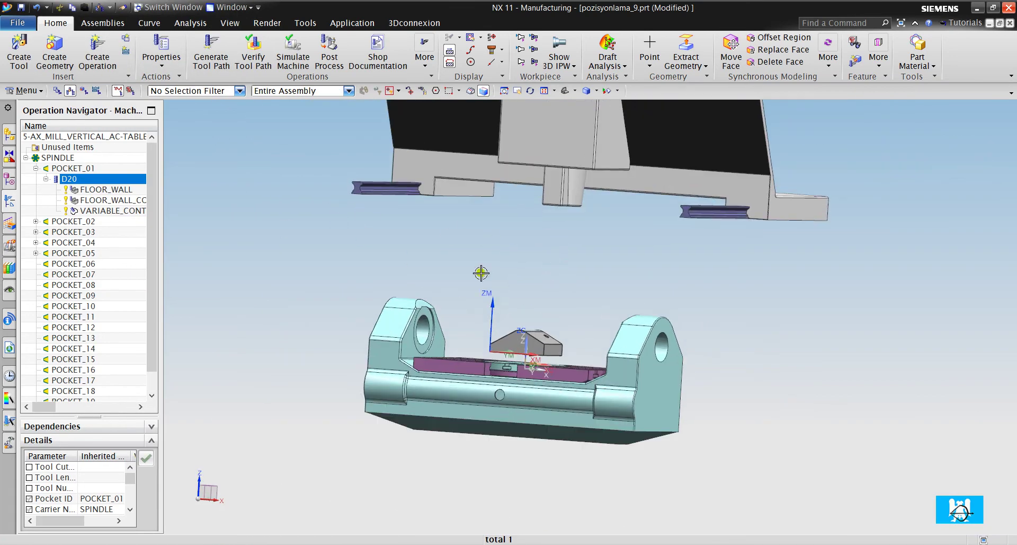
Switch the Operation Navigator to Geometry View, then back to Program Order View
{"action": "scroll", "coordinate": [528, 266], "scroll_direction": "down", "scroll_amount": 2}
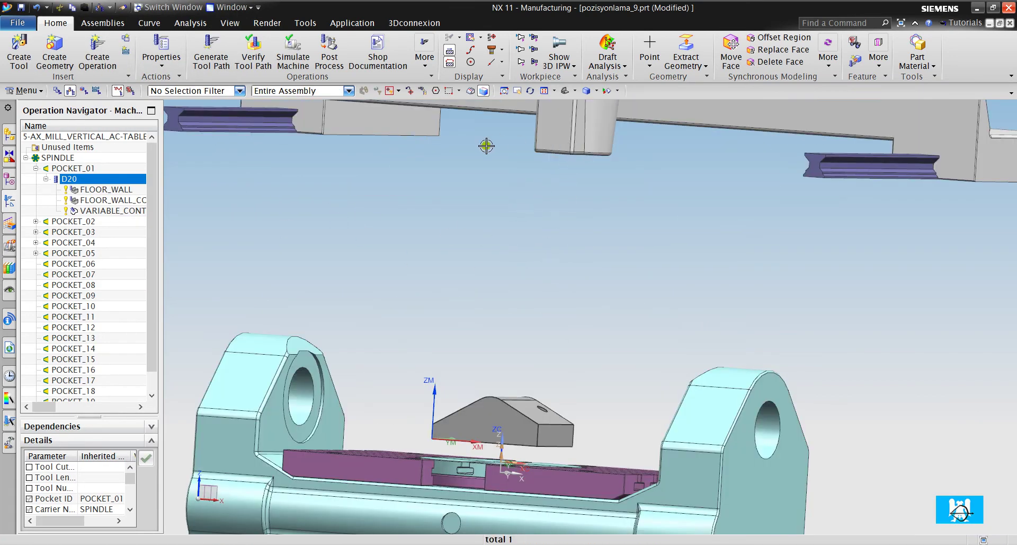
{"action": "right_click", "coordinate": [21, 190]}
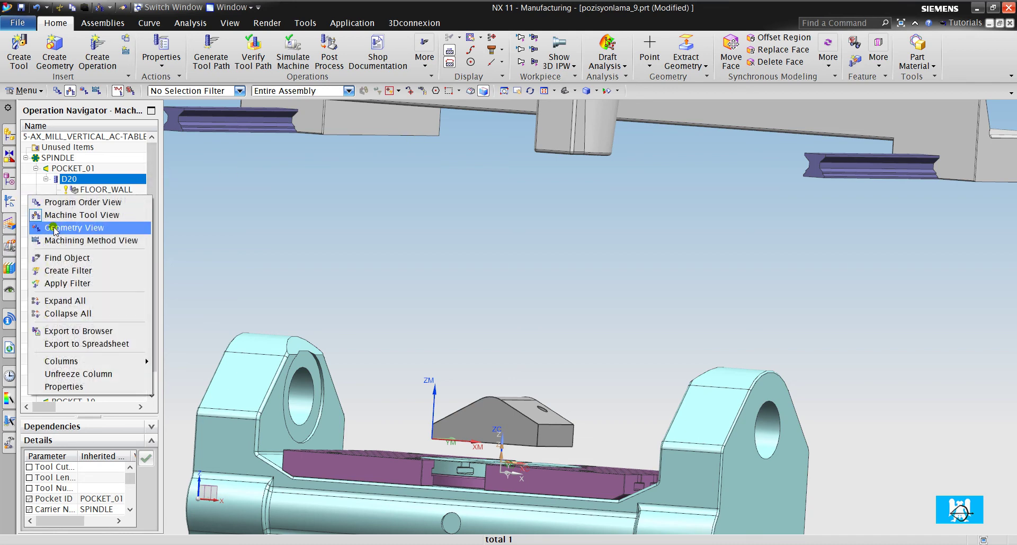
{"action": "left_click", "coordinate": [53, 227]}
{"action": "right_click", "coordinate": [57, 273]}
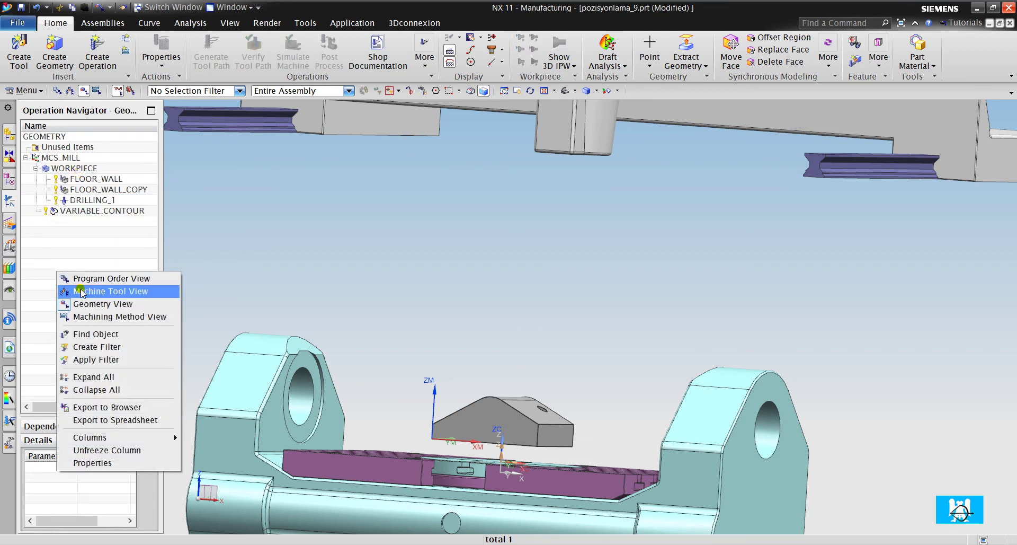
{"action": "left_click", "coordinate": [79, 273]}
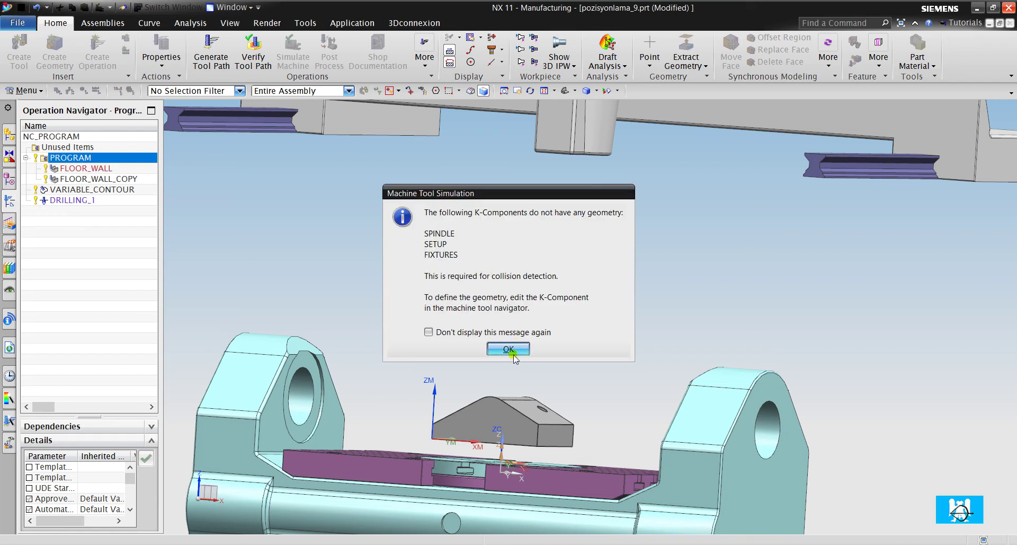
Dismiss the missing-geometry notice and step past the tool change to the first approach
{"action": "left_click", "coordinate": [509, 349]}
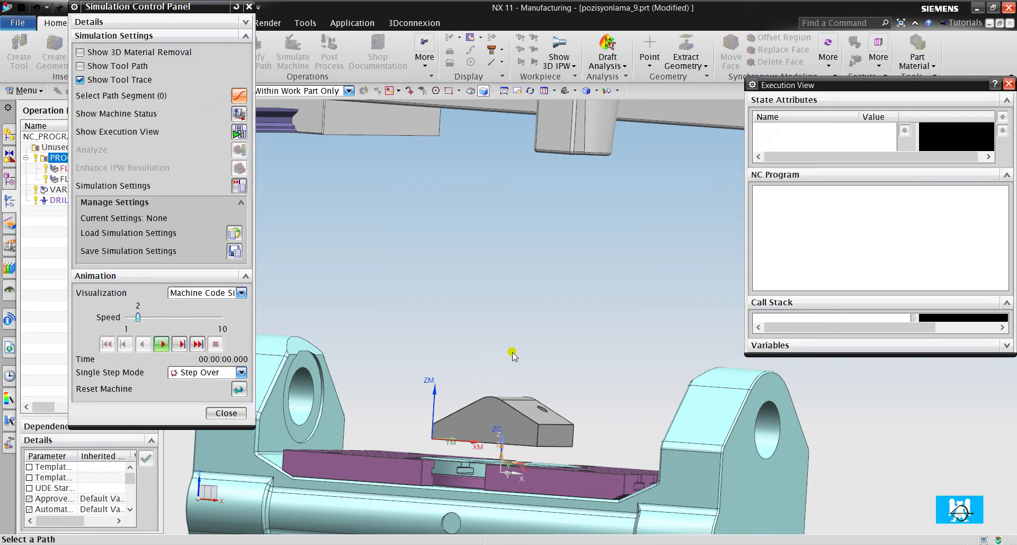
{"action": "left_click", "coordinate": [180, 344]}
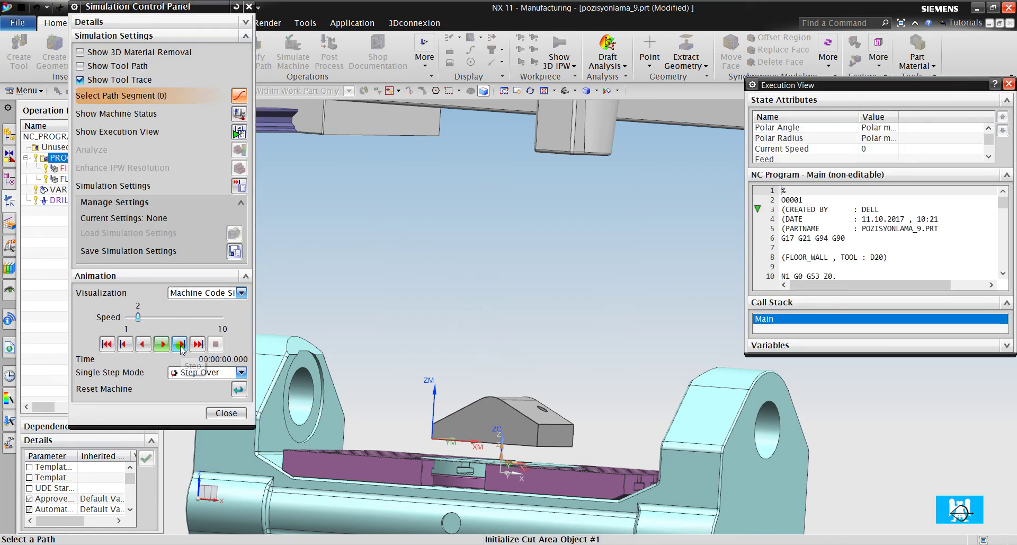
{"action": "left_click", "coordinate": [180, 344]}
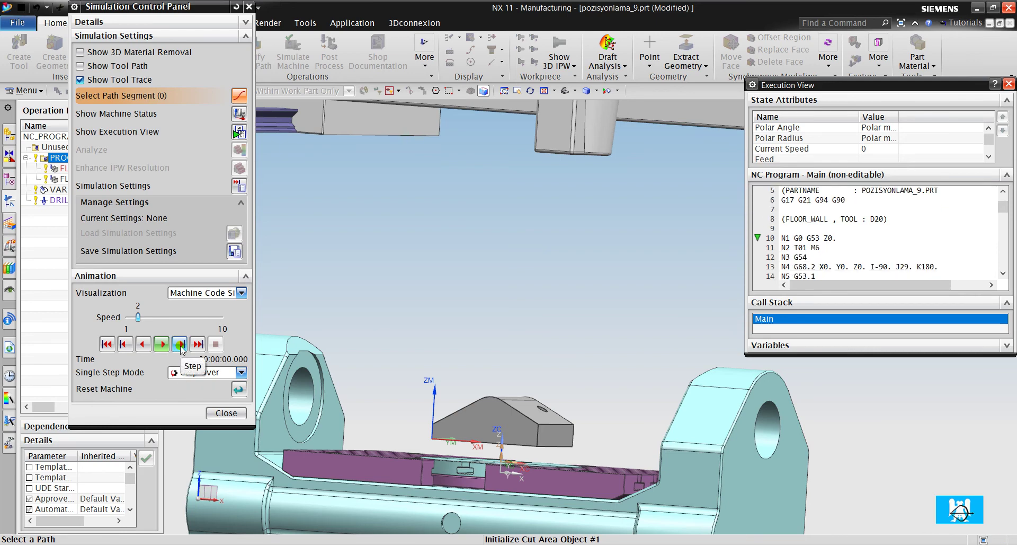
{"action": "left_click", "coordinate": [181, 344]}
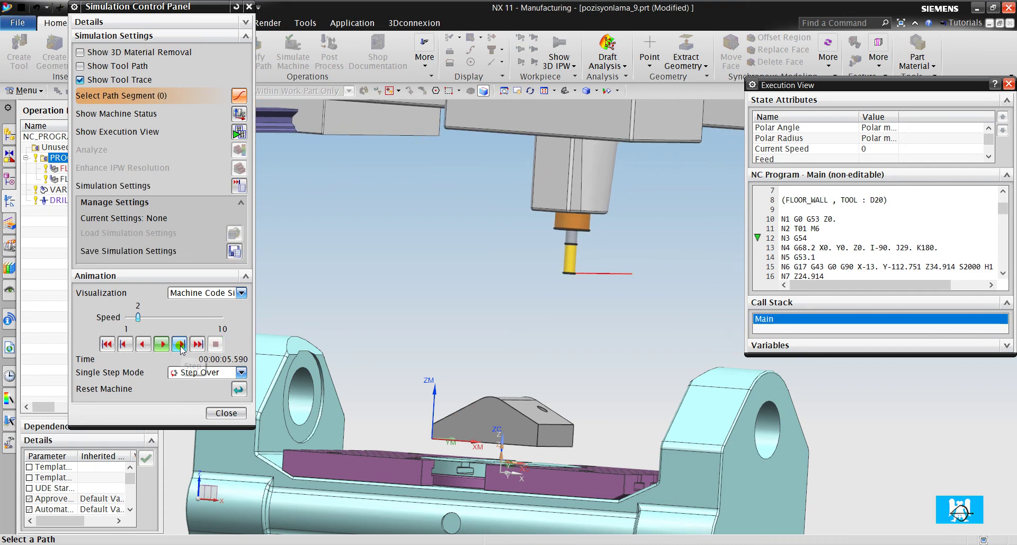
{"action": "left_click", "coordinate": [181, 345]}
{"action": "left_click", "coordinate": [180, 345]}
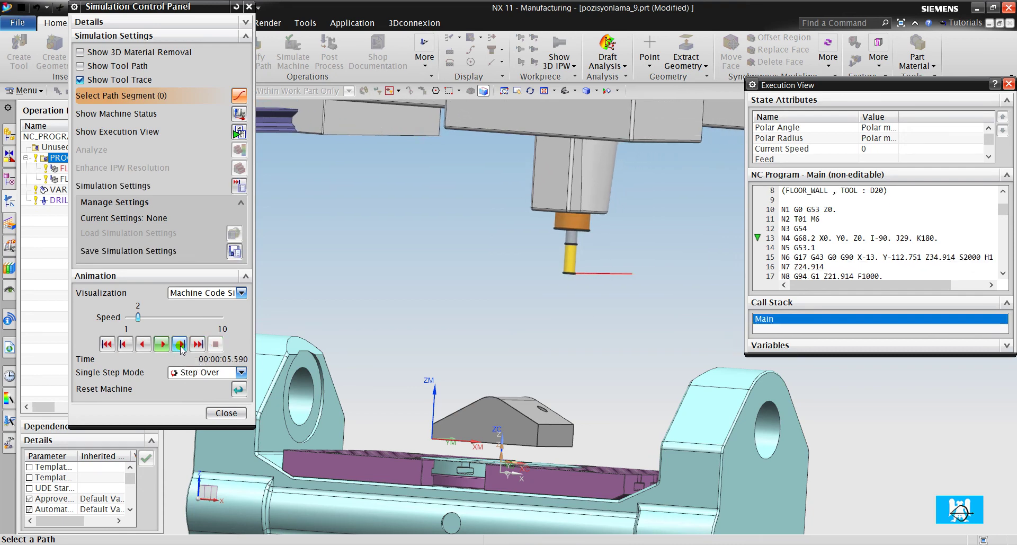
{"action": "left_click", "coordinate": [180, 344]}
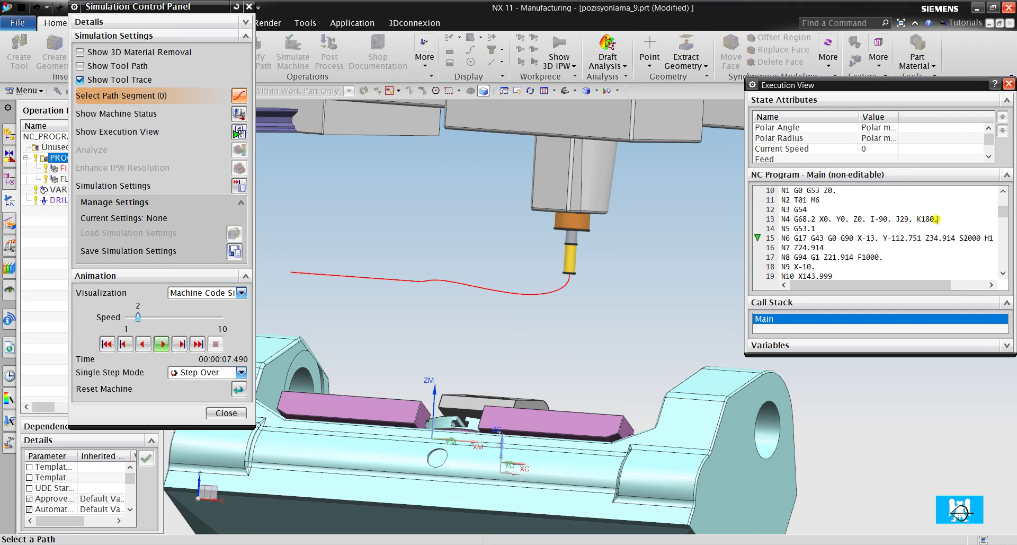
Check the rotary I, J, K values and step into the cut until D20 gouges
{"action": "left_click_drag", "start_coordinate": [937, 219], "coordinate": [928, 219]}
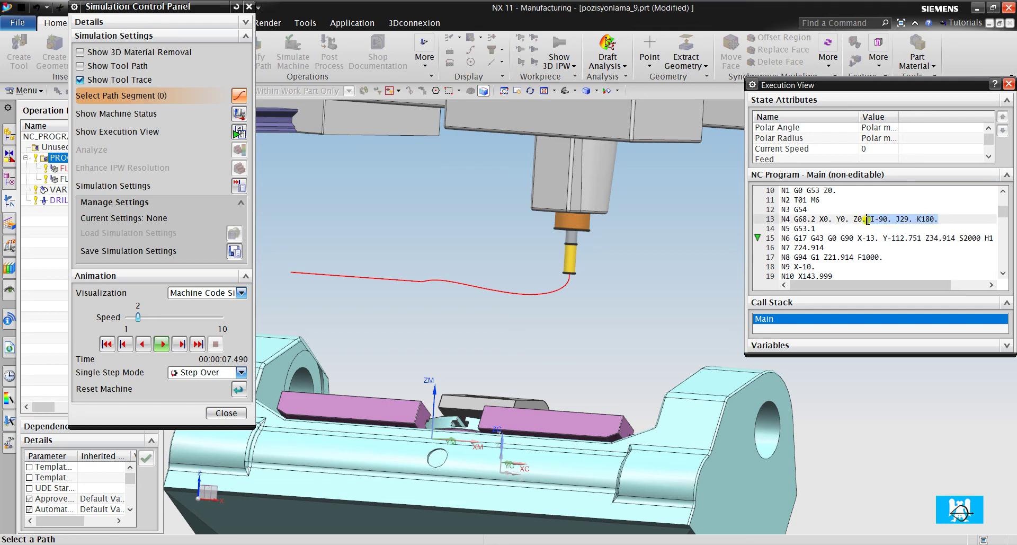
{"action": "middle_click_drag", "start_coordinate": [610, 317], "coordinate": [566, 366]}
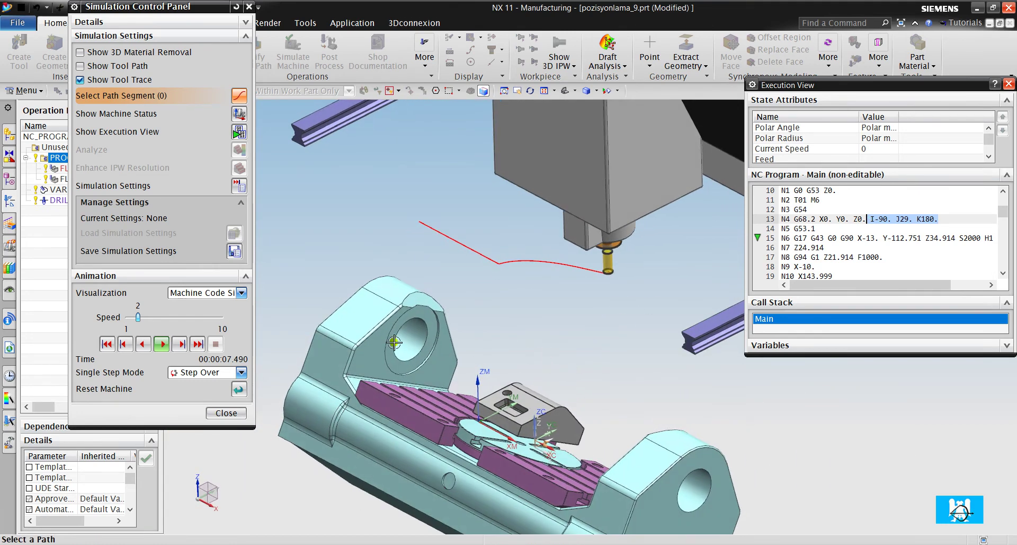
{"action": "left_click", "coordinate": [180, 344]}
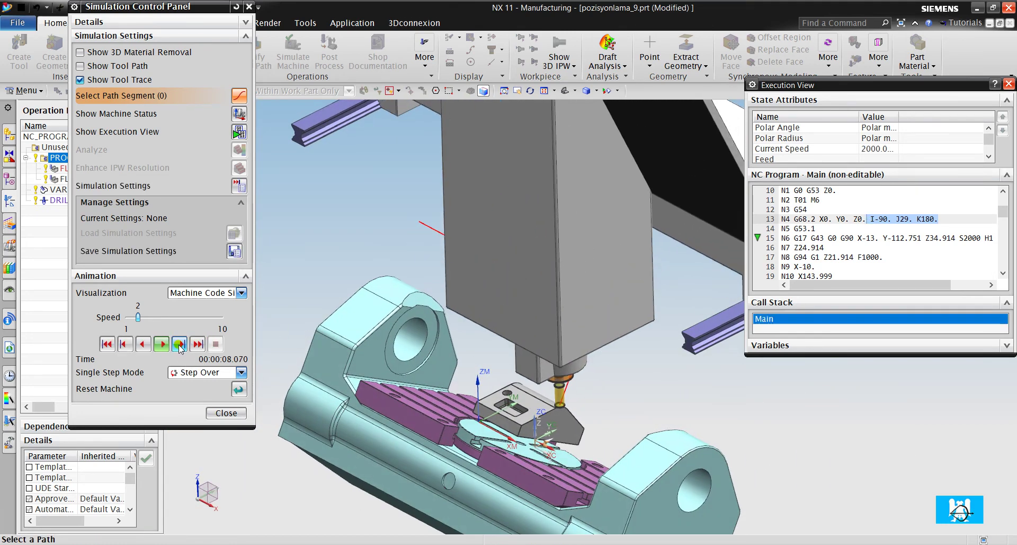
{"action": "left_click", "coordinate": [180, 344]}
{"action": "left_click", "coordinate": [180, 344]}
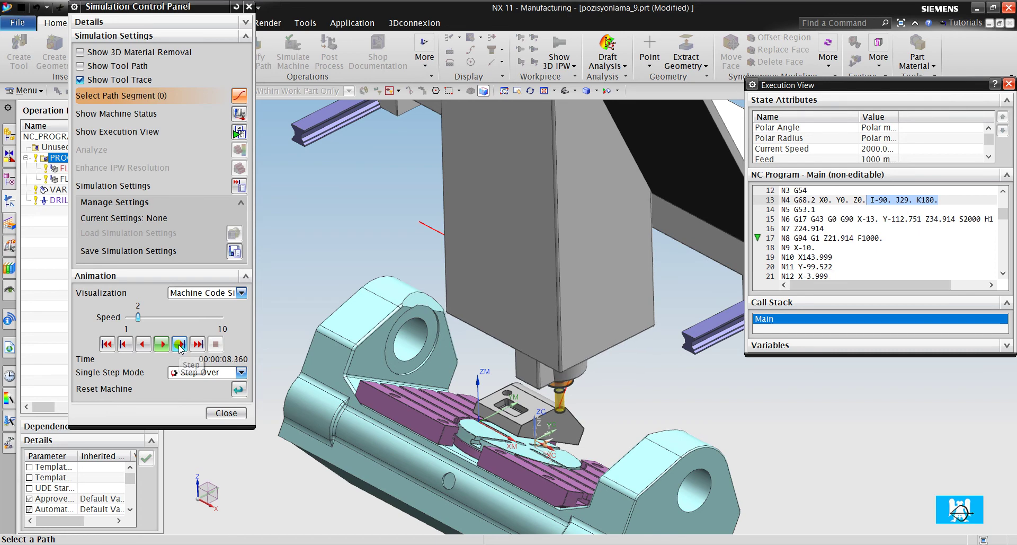
{"action": "left_click", "coordinate": [180, 344]}
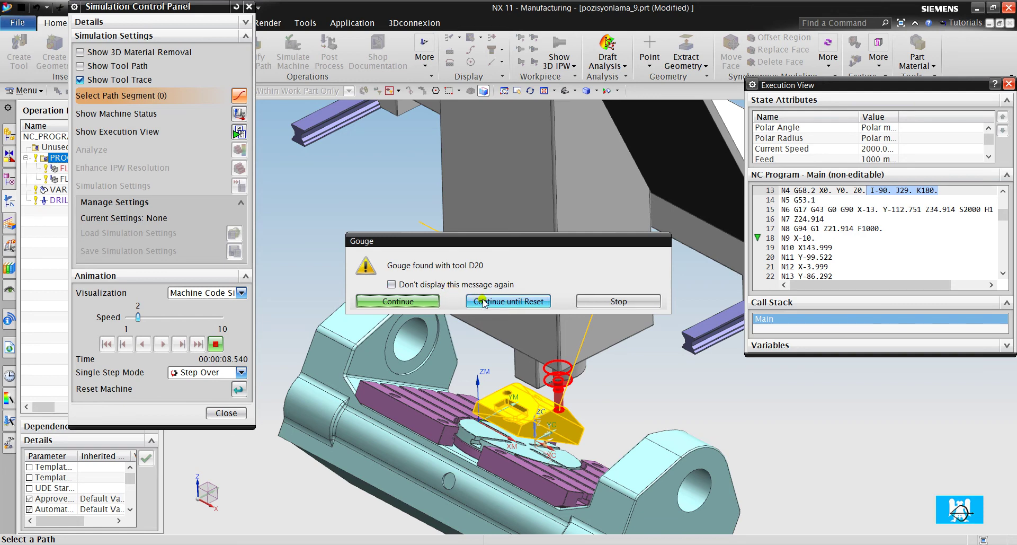
Choose Continue until Reset in the gouge warning
{"action": "left_click", "coordinate": [431, 303]}
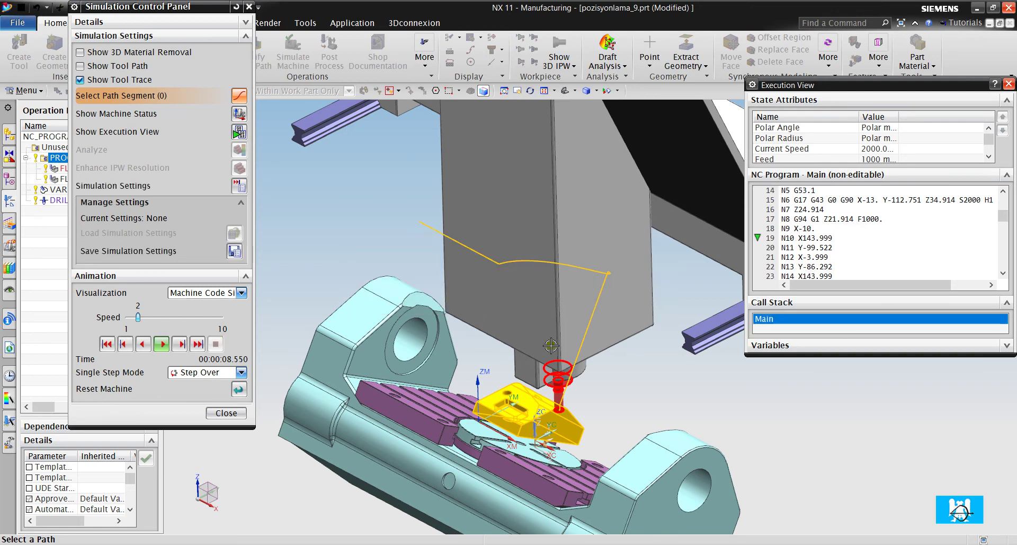
{"action": "scroll", "coordinate": [611, 392], "scroll_direction": "up", "scroll_amount": 3}
{"action": "scroll", "coordinate": [528, 420], "scroll_direction": "up", "scroll_amount": 3}
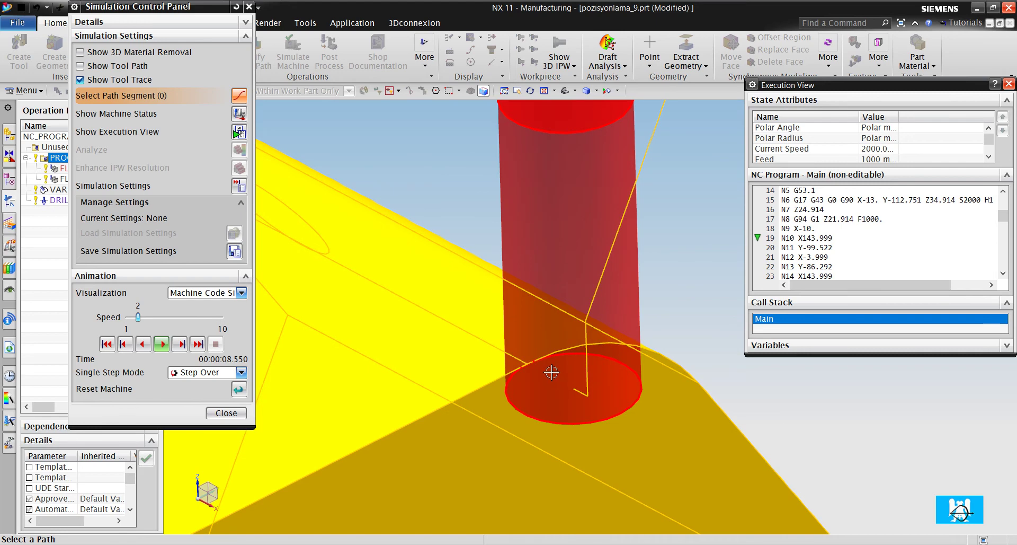
{"action": "scroll", "coordinate": [524, 354], "scroll_direction": "down", "scroll_amount": 2}
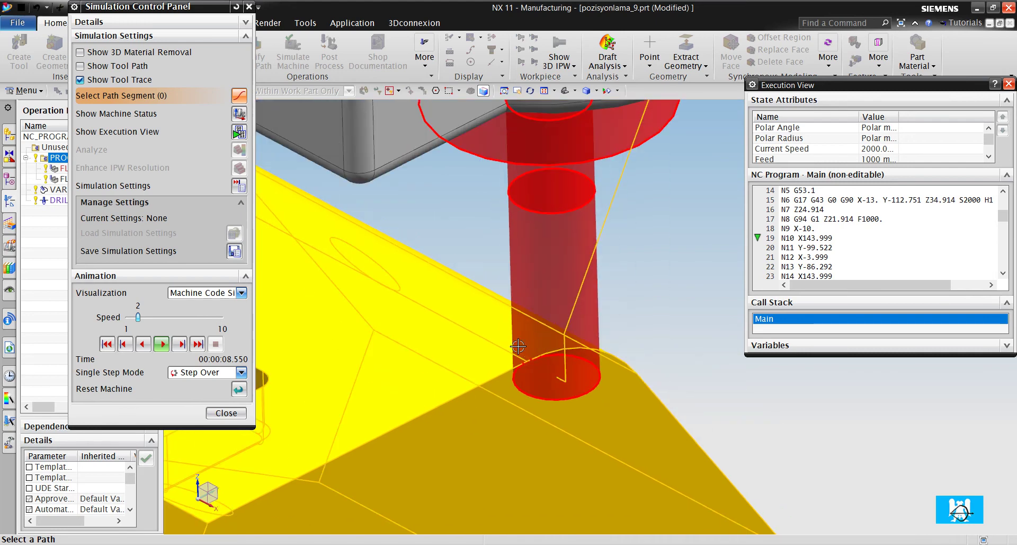
Set the simulation chordal tolerance to 1 and accept the settings
{"action": "left_click", "coordinate": [239, 186]}
{"action": "scroll", "coordinate": [185, 400], "scroll_direction": "down", "scroll_amount": 3}
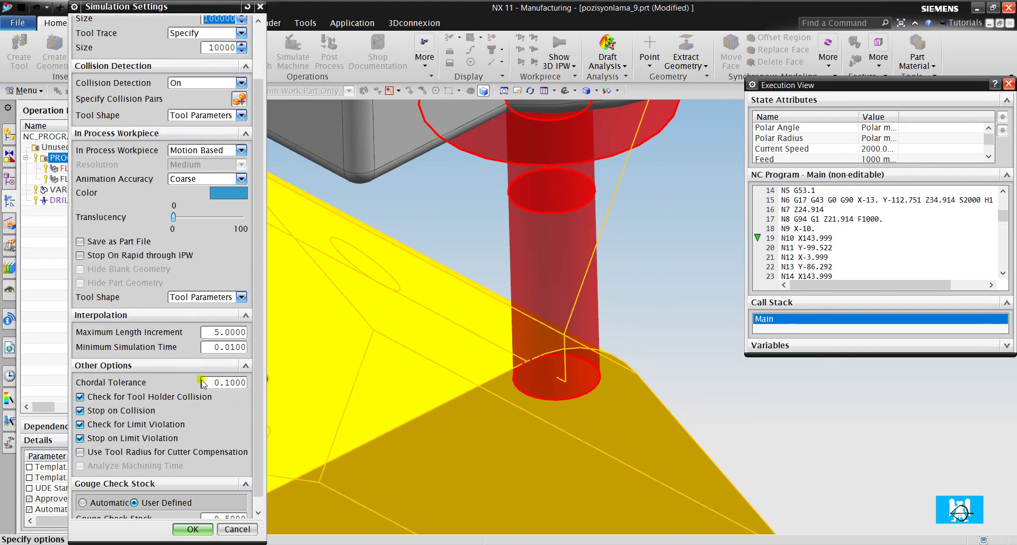
{"action": "scroll", "coordinate": [170, 408], "scroll_direction": "down", "scroll_amount": 1}
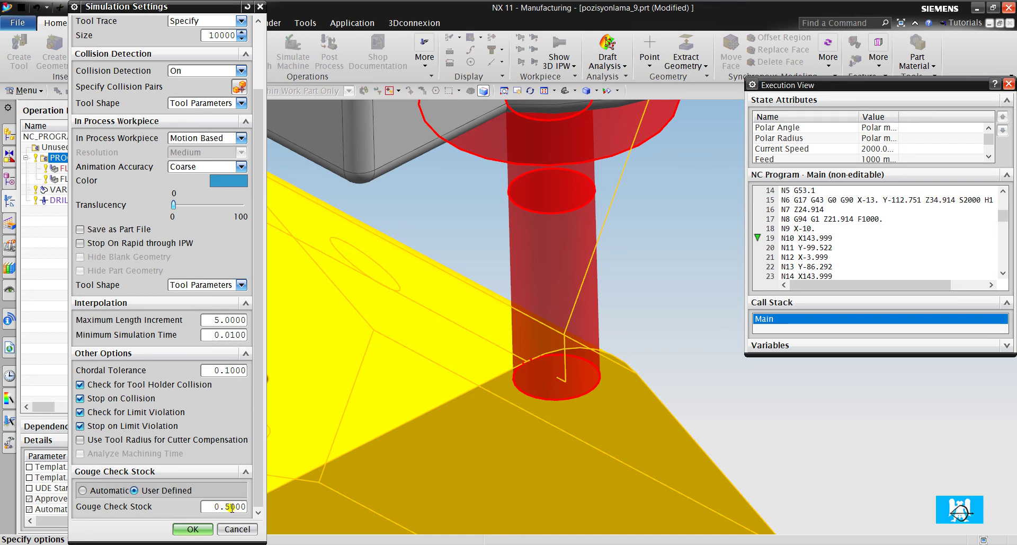
{"action": "left_click", "coordinate": [227, 370]}
{"action": "type", "text": "1"}
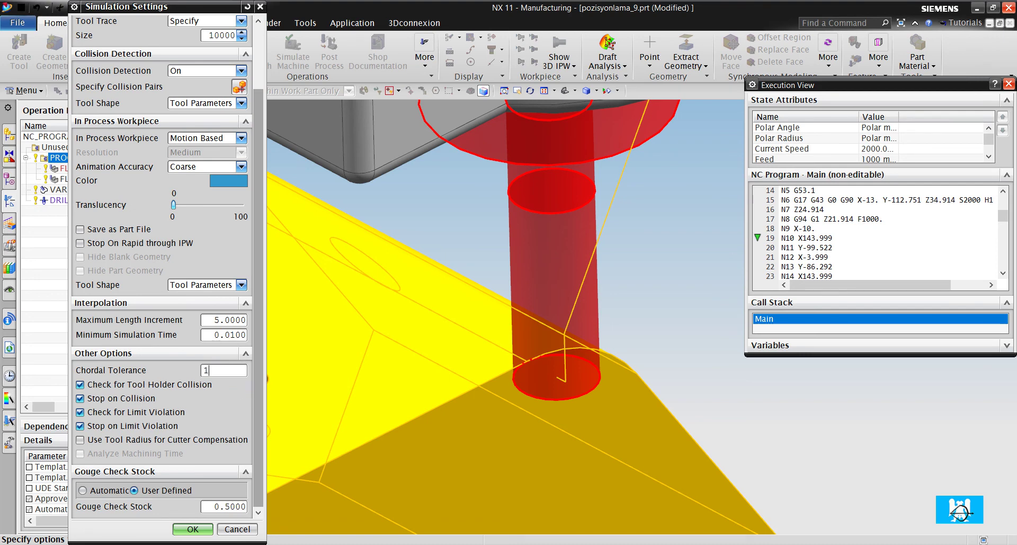
{"action": "left_click", "coordinate": [194, 532]}
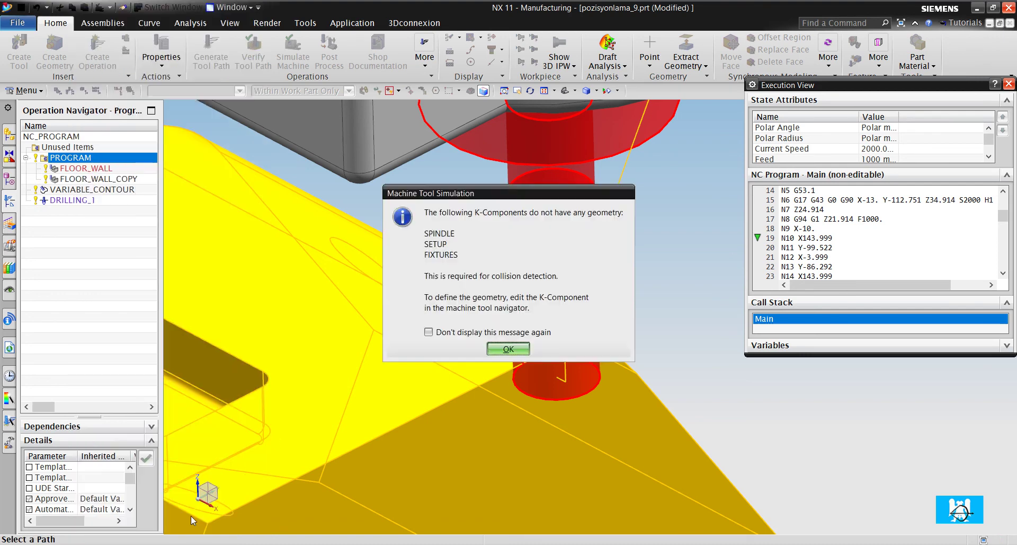
Dismiss the geometry notice and step five blocks until the D20 gouge at N8
{"action": "left_click", "coordinate": [508, 348]}
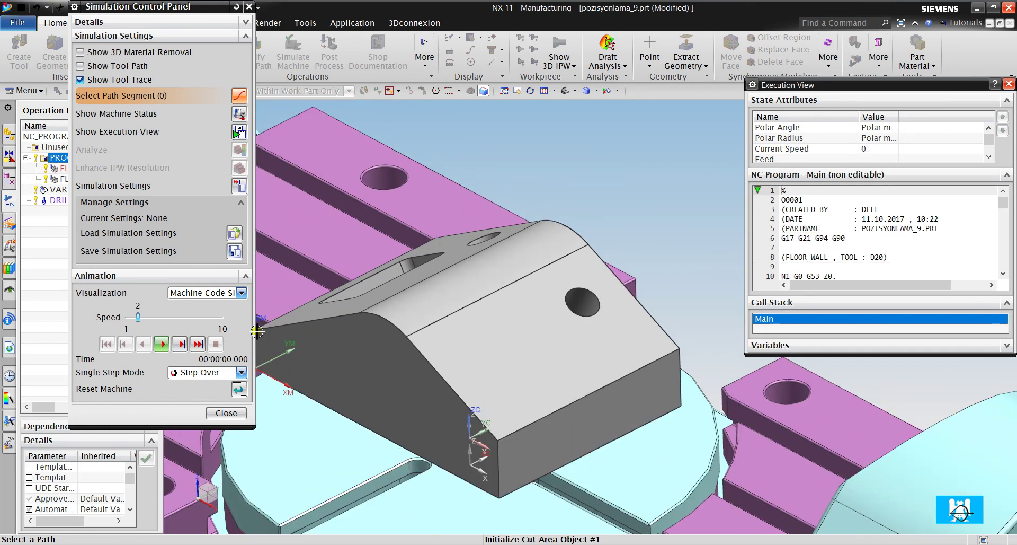
{"action": "left_click", "coordinate": [180, 344]}
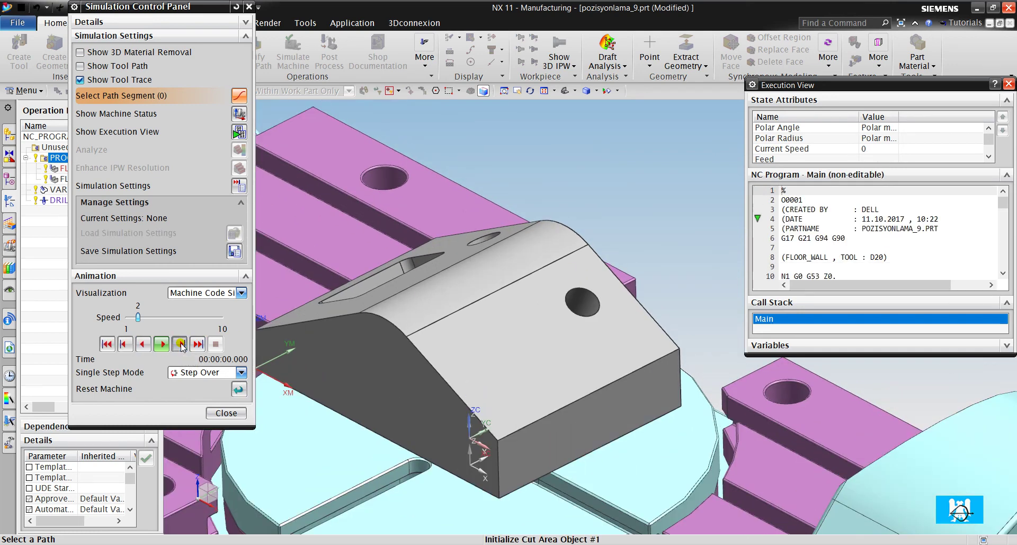
{"action": "left_click", "coordinate": [180, 345]}
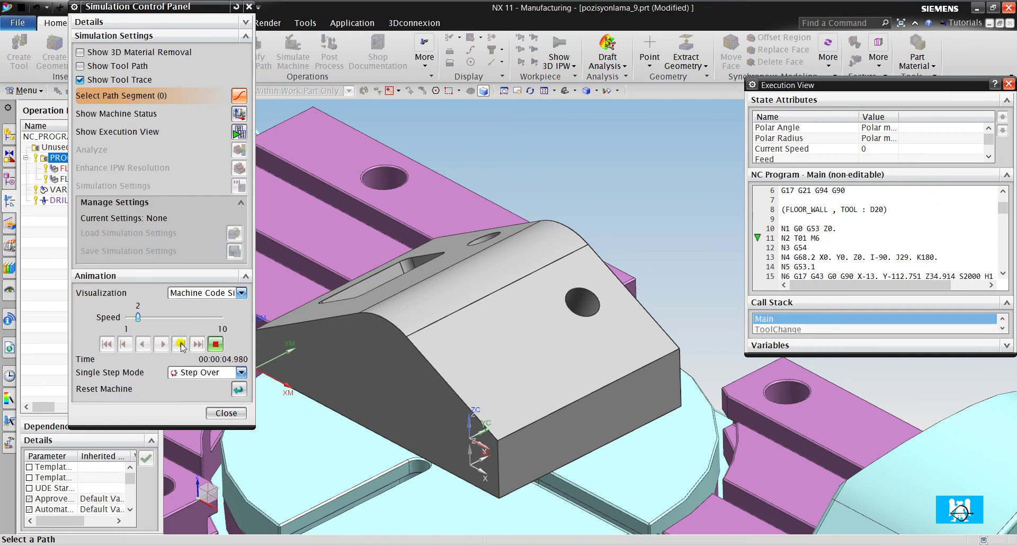
{"action": "left_click", "coordinate": [180, 345]}
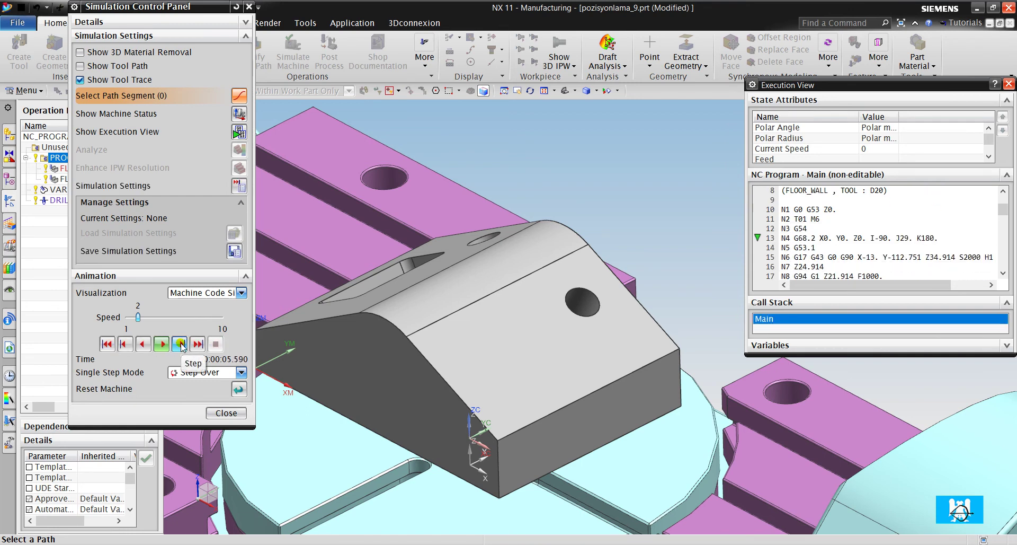
{"action": "left_click", "coordinate": [181, 344]}
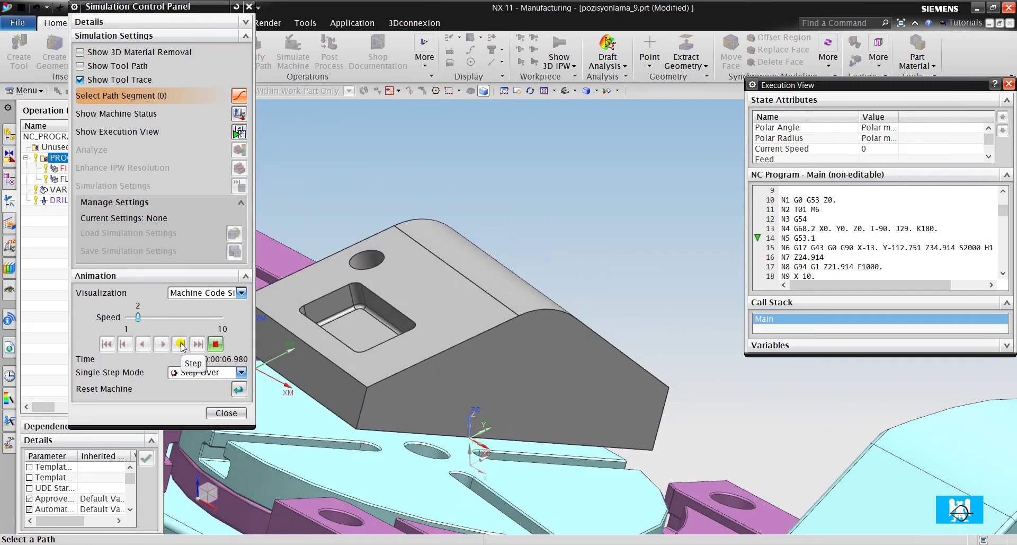
{"action": "left_click", "coordinate": [181, 344]}
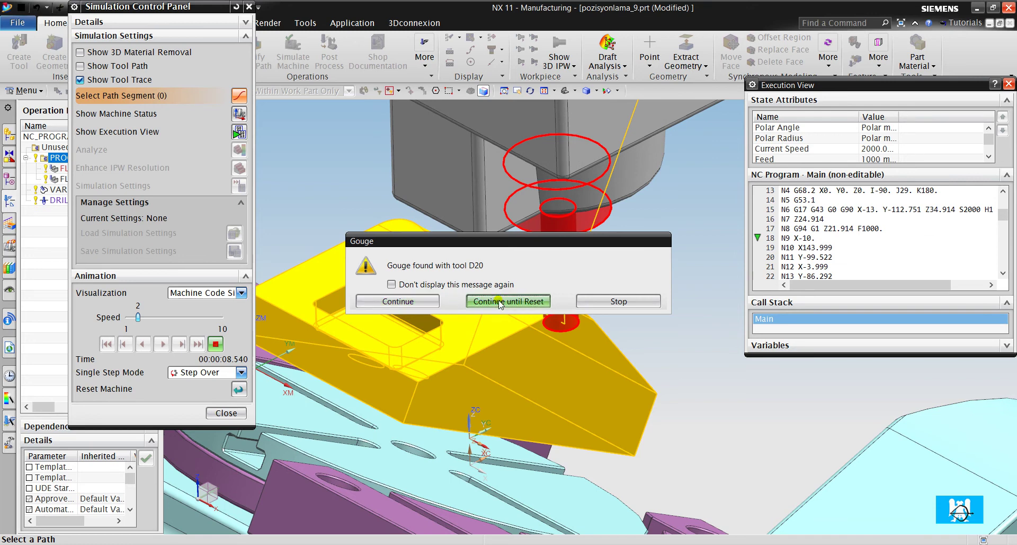
Continue past gouges and play the simulation at speed 3 with the tool path shown
{"action": "left_click", "coordinate": [477, 300]}
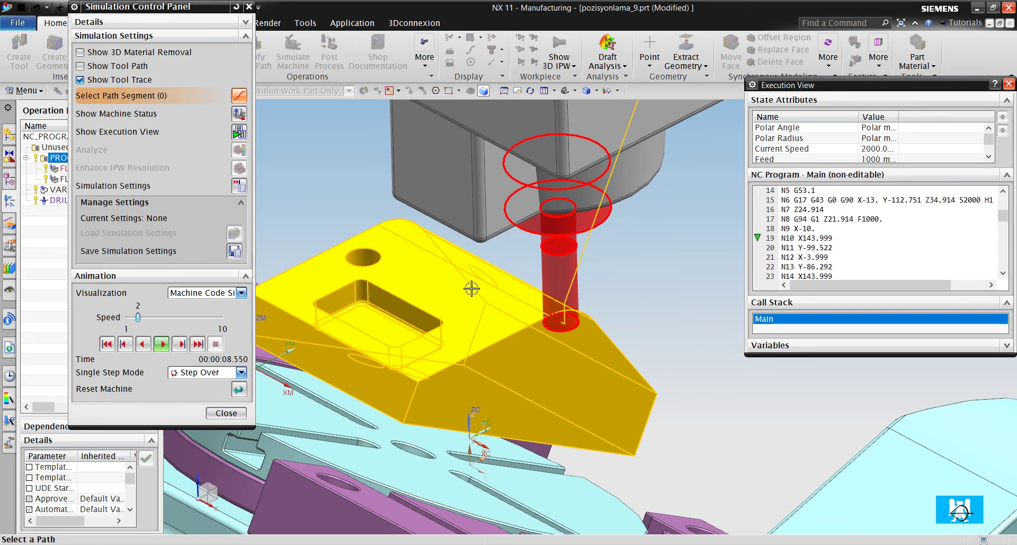
{"action": "left_click", "coordinate": [180, 344]}
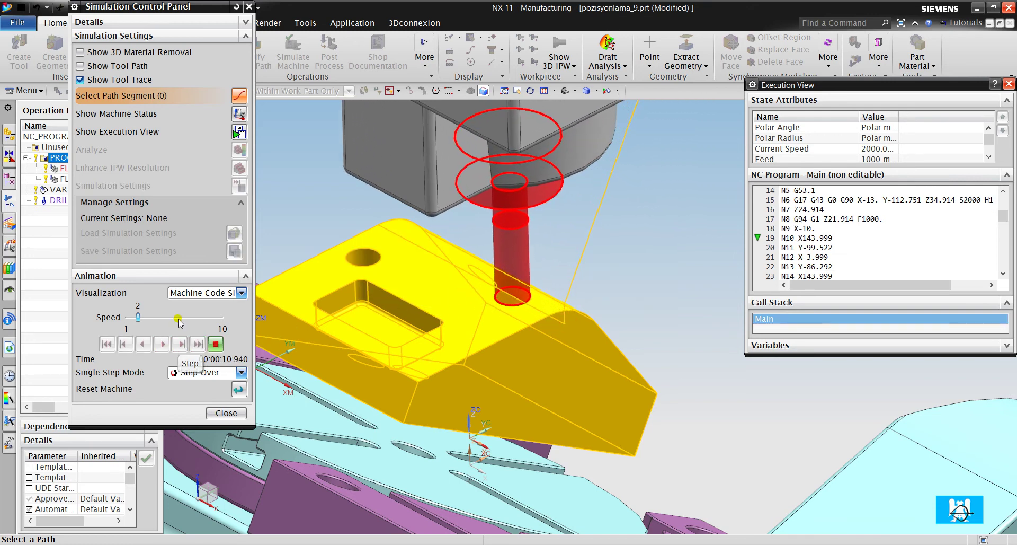
{"action": "left_click", "coordinate": [80, 66]}
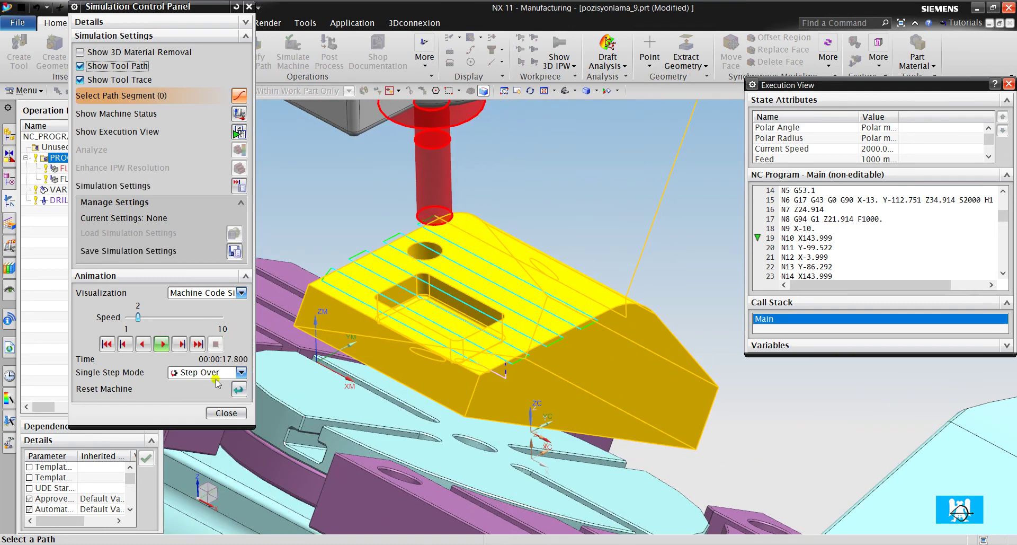
{"action": "left_click", "coordinate": [162, 345]}
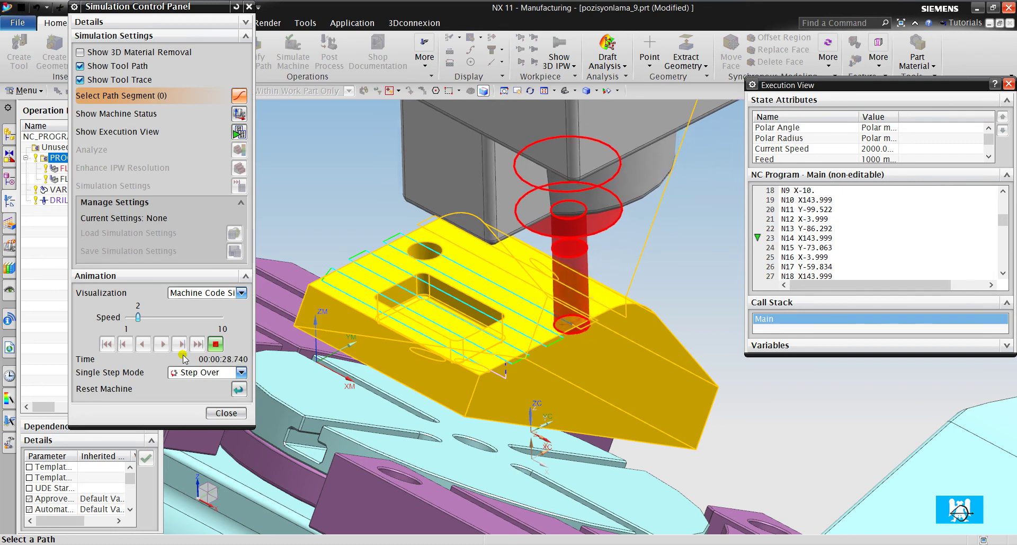
{"action": "left_click", "coordinate": [161, 324]}
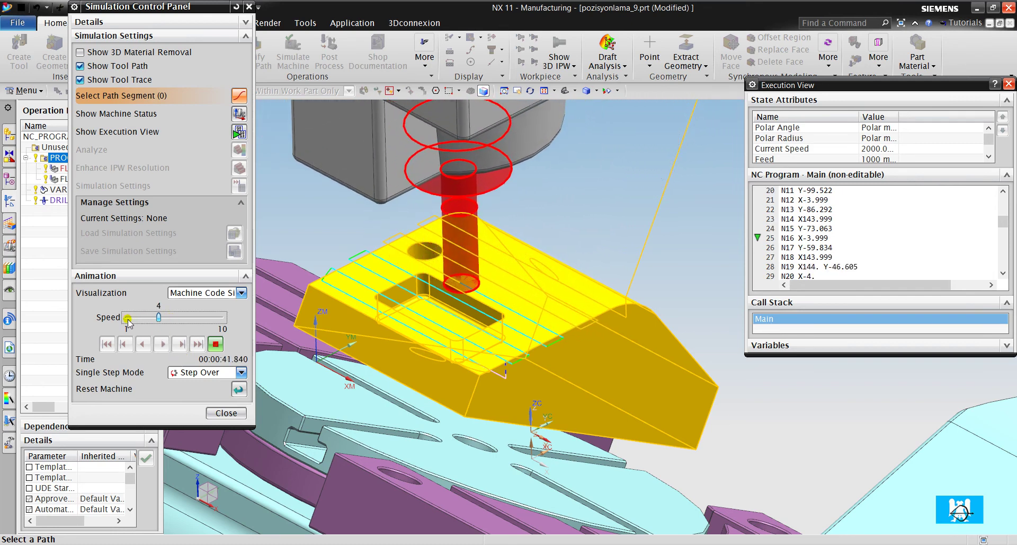
{"action": "left_click", "coordinate": [129, 318]}
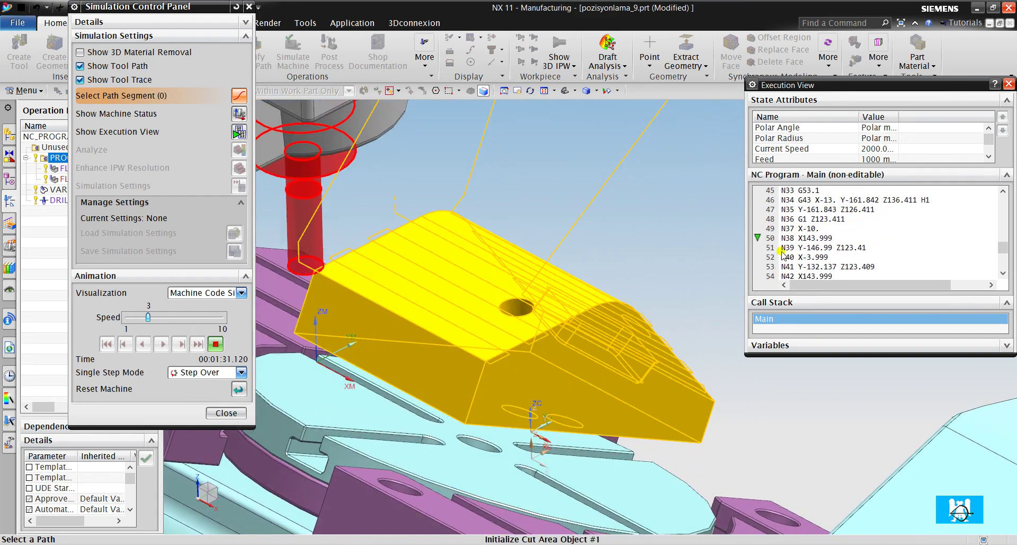
Stop playback and step backward through the program to line 35
{"action": "left_click", "coordinate": [214, 345]}
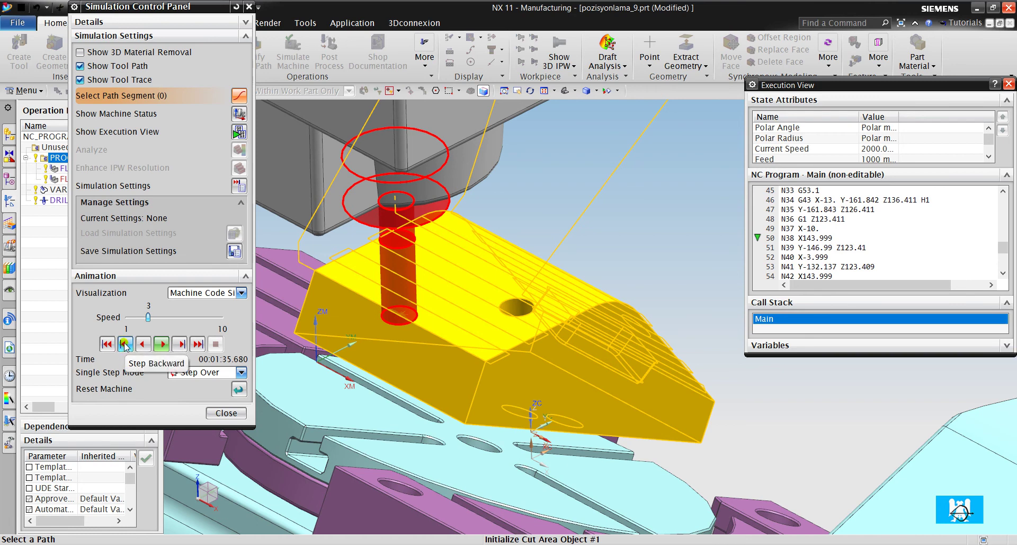
{"action": "left_click", "coordinate": [126, 344]}
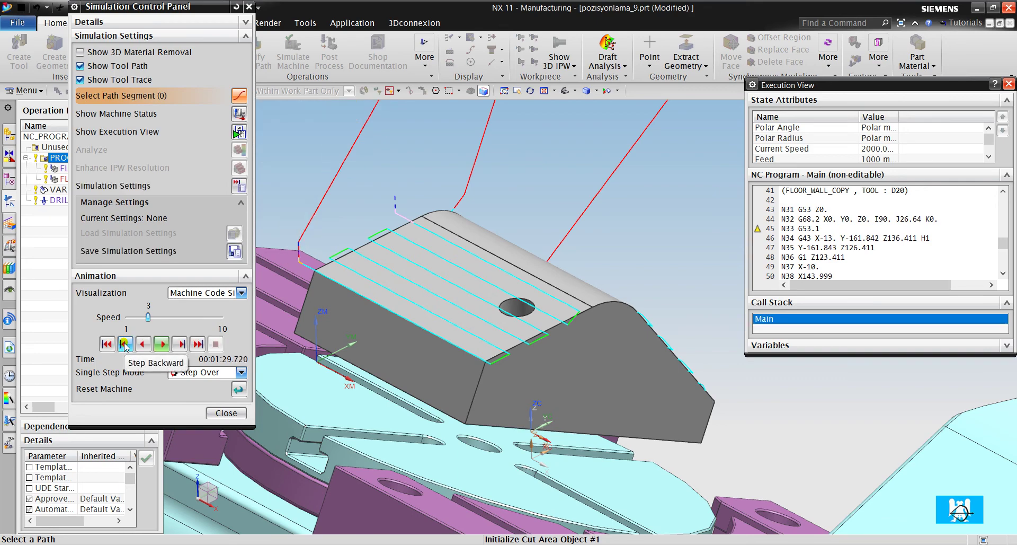
{"action": "left_click", "coordinate": [124, 345]}
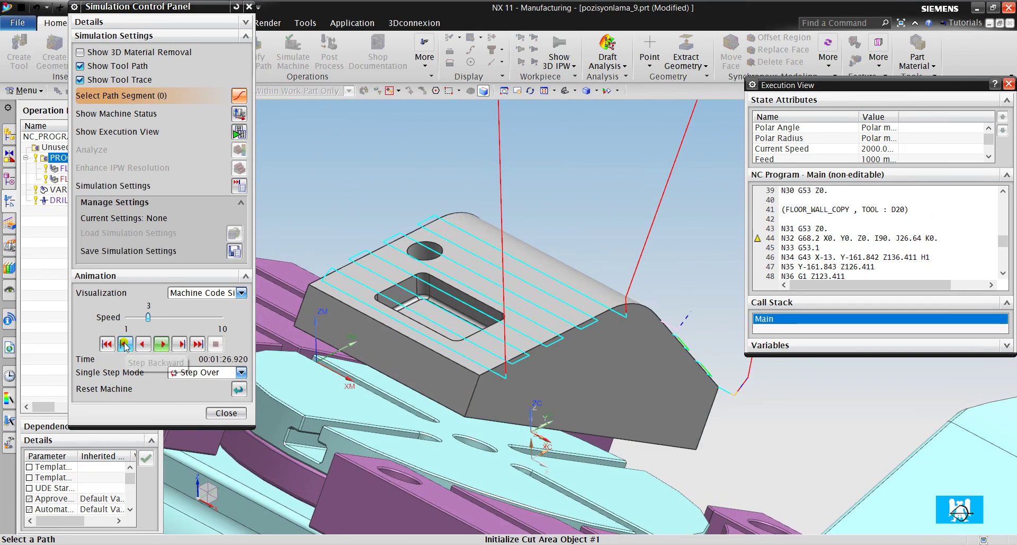
{"action": "left_click", "coordinate": [125, 344]}
{"action": "left_click", "coordinate": [125, 345]}
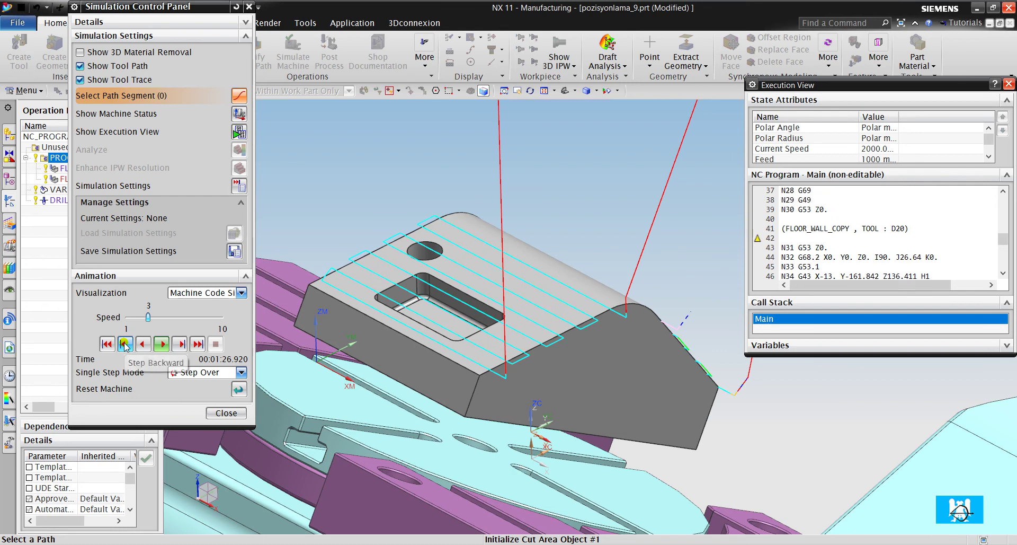
{"action": "left_click", "coordinate": [124, 344]}
{"action": "left_click", "coordinate": [125, 344]}
{"action": "left_click", "coordinate": [124, 344]}
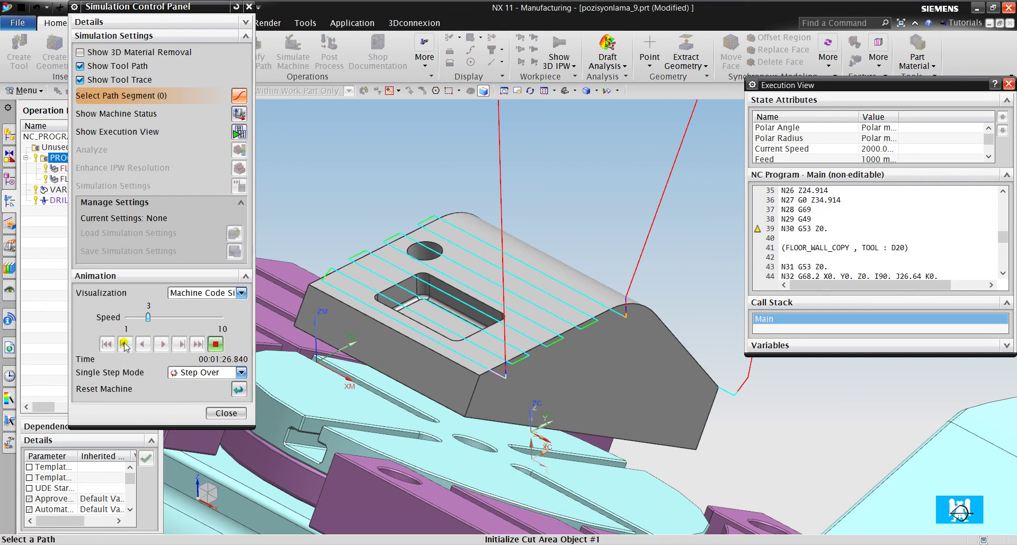
{"action": "left_click", "coordinate": [124, 345]}
{"action": "left_click", "coordinate": [124, 344]}
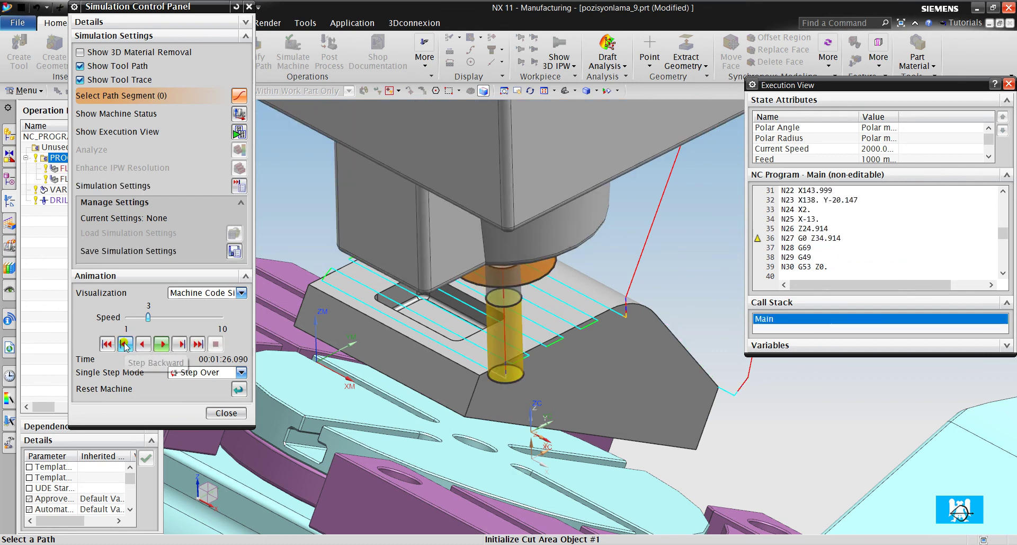
{"action": "left_click", "coordinate": [125, 344]}
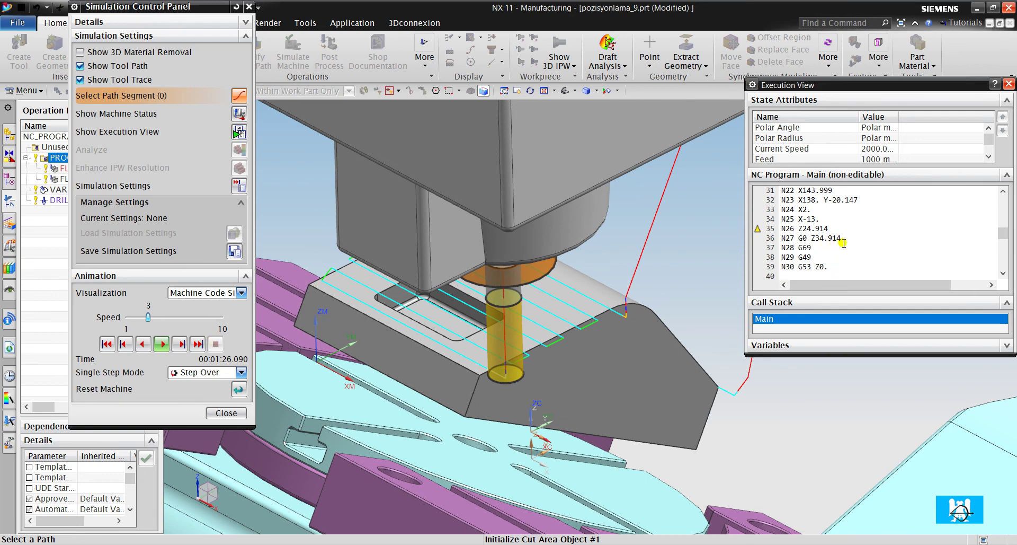
Step forward block by block to line 40, zooming in on the part
{"action": "left_click", "coordinate": [181, 345]}
{"action": "left_click", "coordinate": [181, 345]}
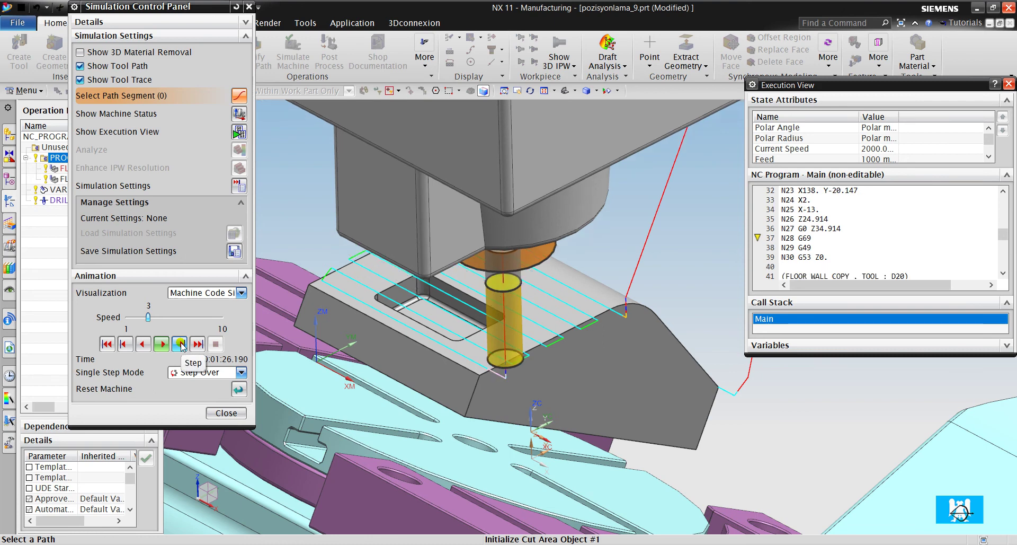
{"action": "left_click", "coordinate": [181, 344]}
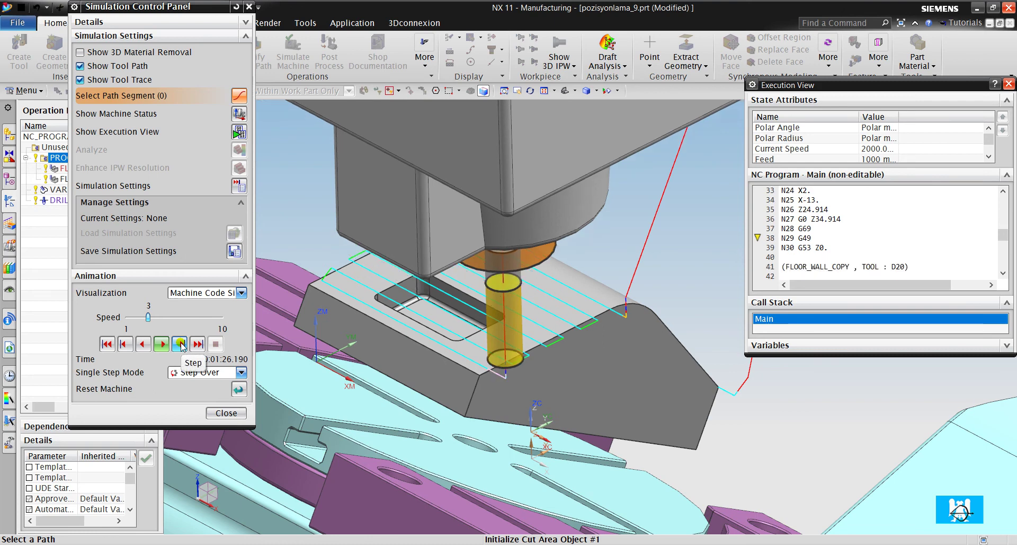
{"action": "left_click", "coordinate": [181, 344]}
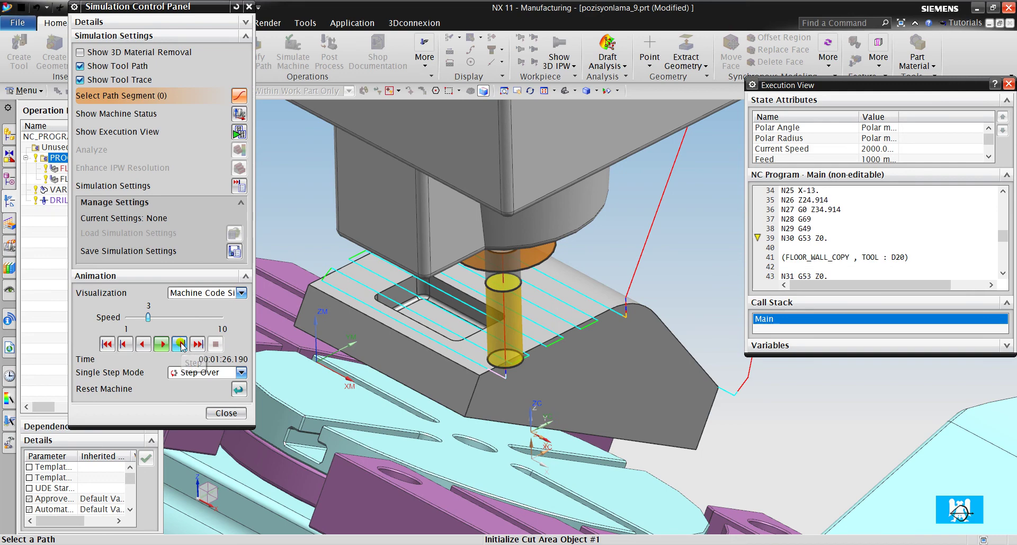
{"action": "left_click", "coordinate": [181, 344]}
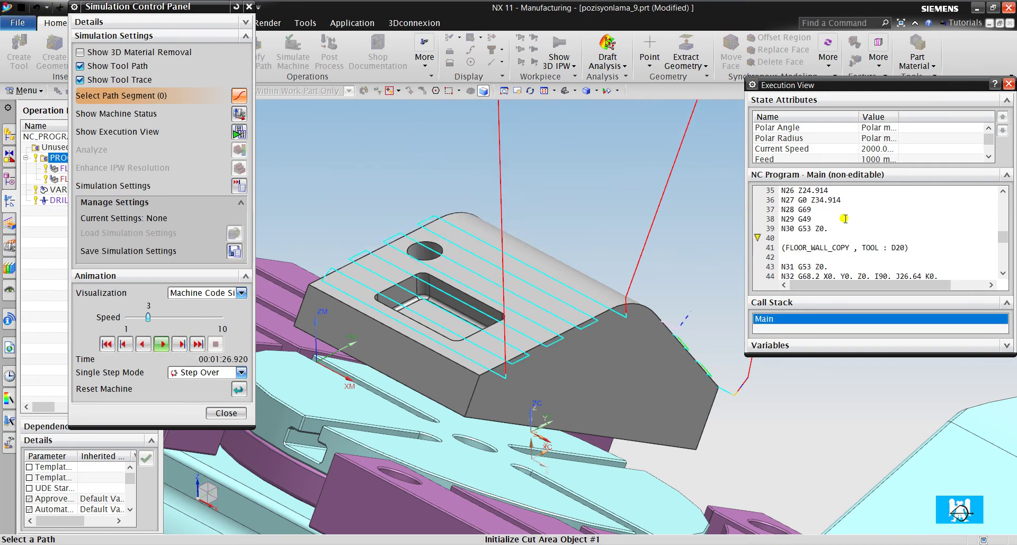
{"action": "scroll", "coordinate": [672, 279], "scroll_direction": "down", "scroll_amount": 5}
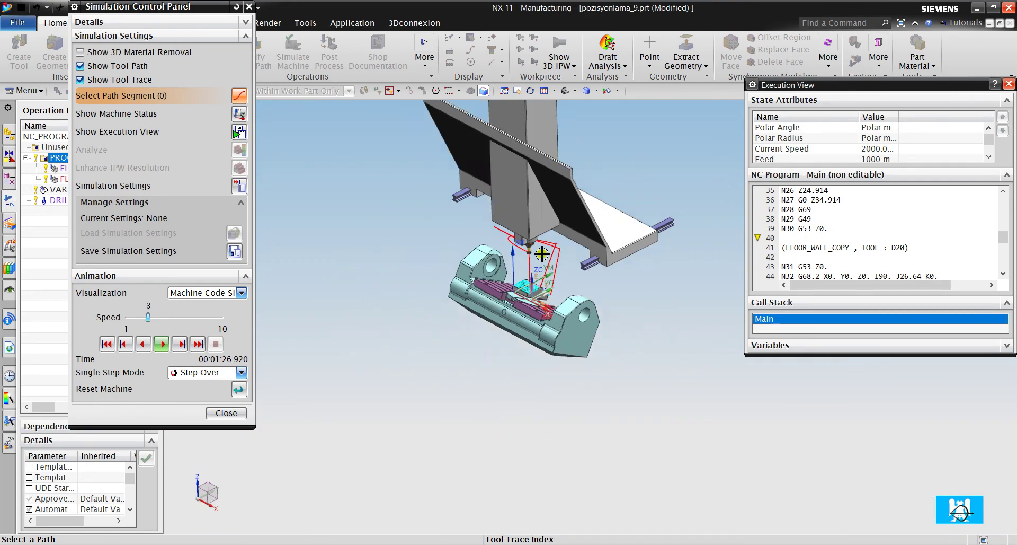
{"action": "scroll", "coordinate": [533, 246], "scroll_direction": "up", "scroll_amount": 5}
{"action": "scroll", "coordinate": [504, 248], "scroll_direction": "up", "scroll_amount": 3}
{"action": "scroll", "coordinate": [524, 229], "scroll_direction": "down", "scroll_amount": 3}
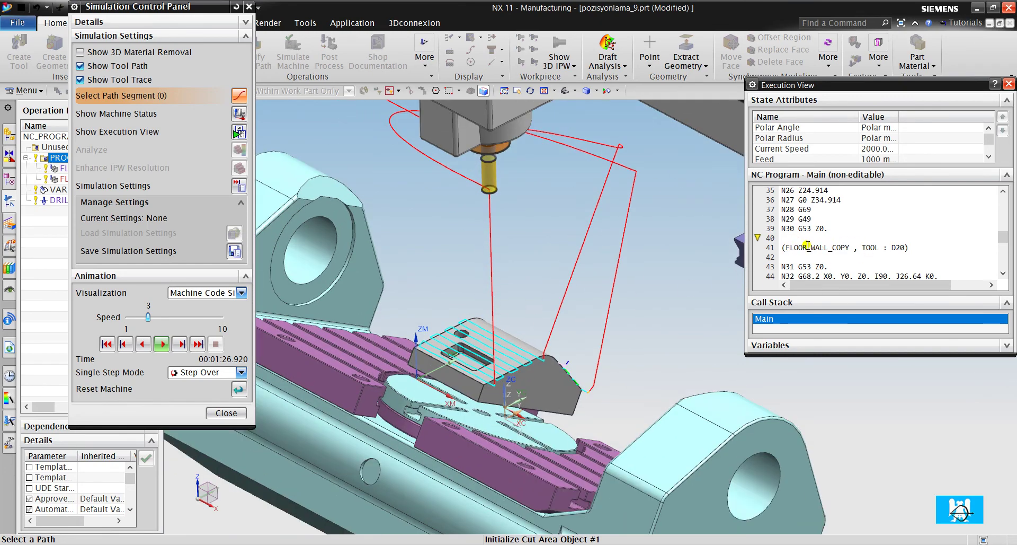
{"action": "scroll", "coordinate": [488, 218], "scroll_direction": "up", "scroll_amount": 2}
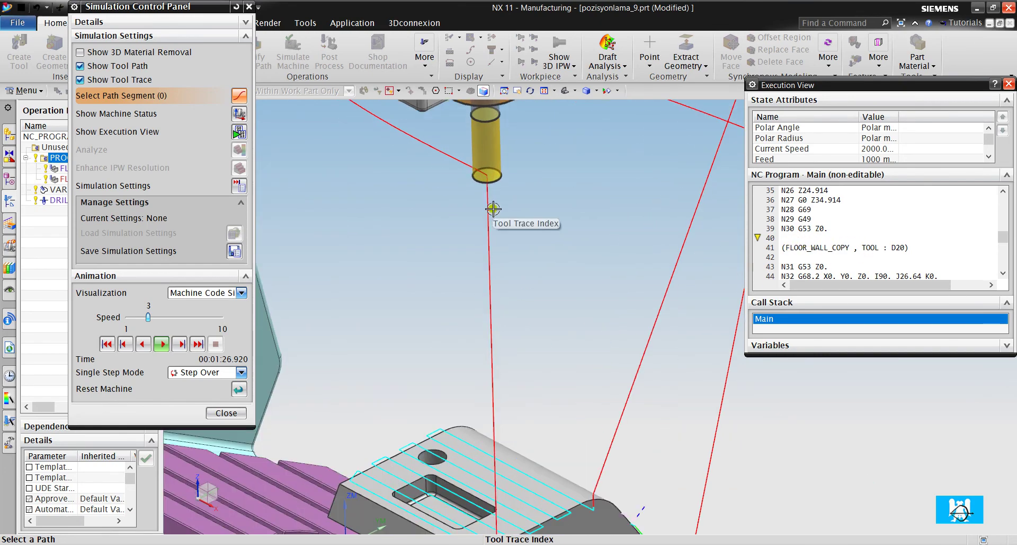
{"action": "scroll", "coordinate": [487, 215], "scroll_direction": "up", "scroll_amount": 2}
{"action": "scroll", "coordinate": [524, 238], "scroll_direction": "down", "scroll_amount": 3}
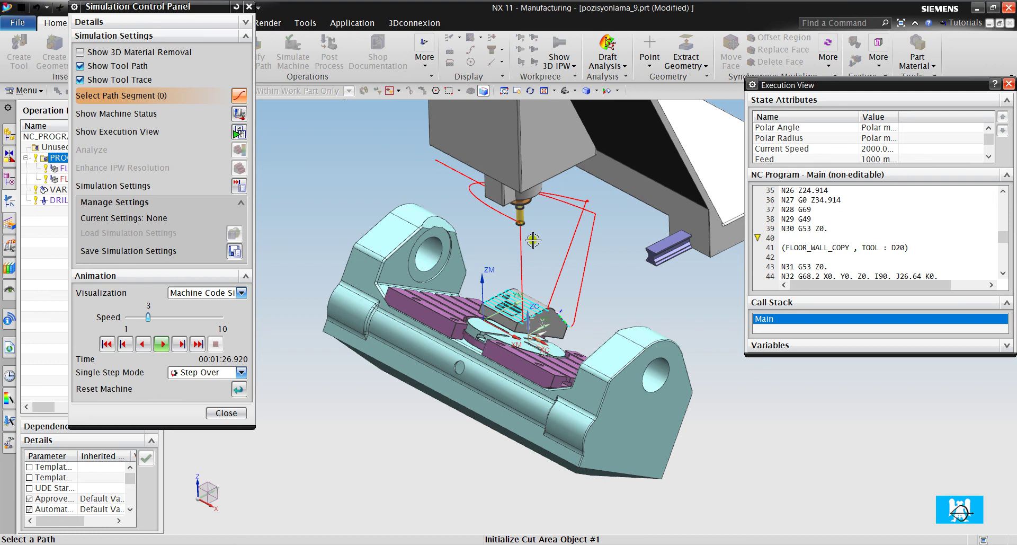
{"action": "scroll", "coordinate": [603, 302], "scroll_direction": "up", "scroll_amount": 2}
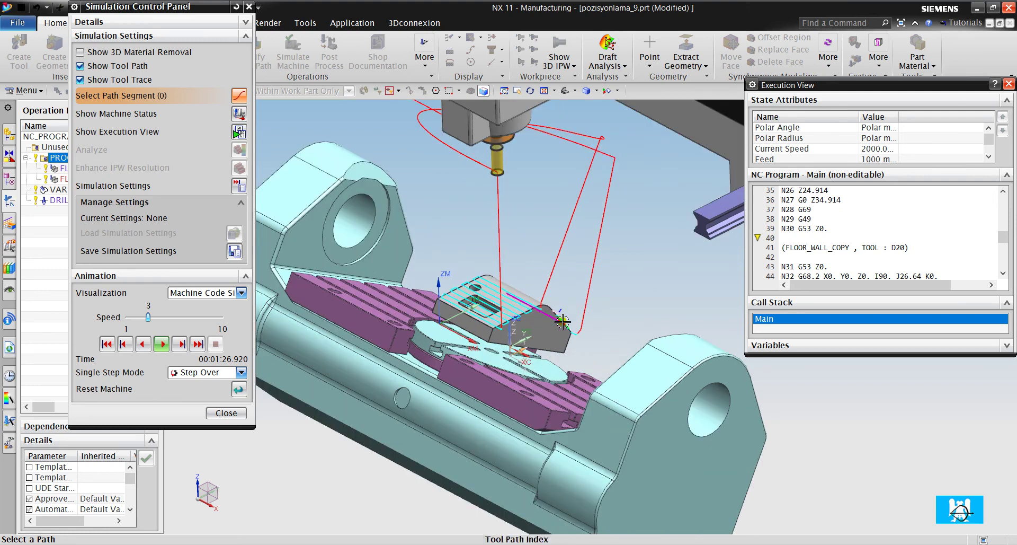
Step into FLOOR_WALL_COPY up to the G68.2 plane rotation block at line 44
{"action": "left_click", "coordinate": [180, 344]}
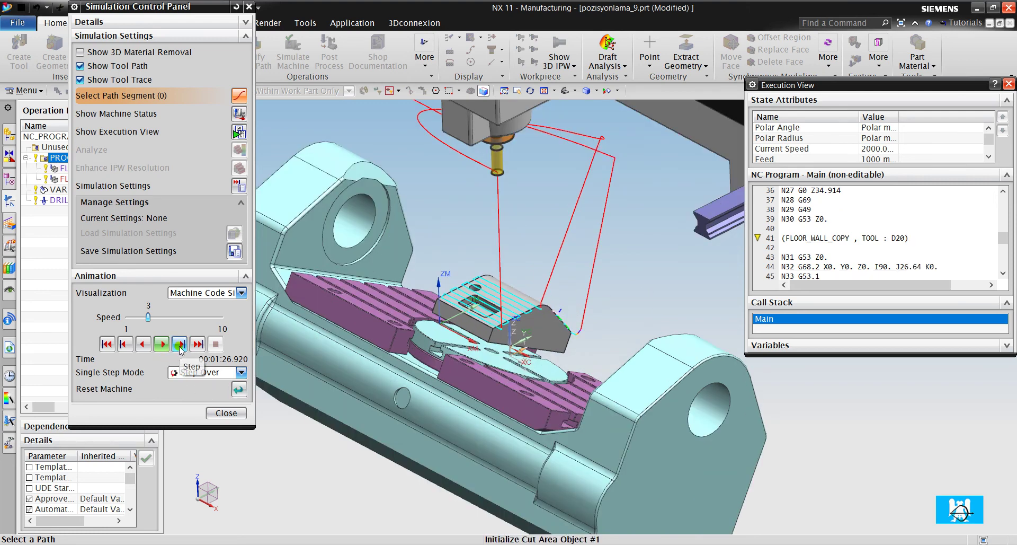
{"action": "left_click", "coordinate": [180, 344]}
{"action": "left_click", "coordinate": [180, 344]}
{"action": "left_click", "coordinate": [181, 344]}
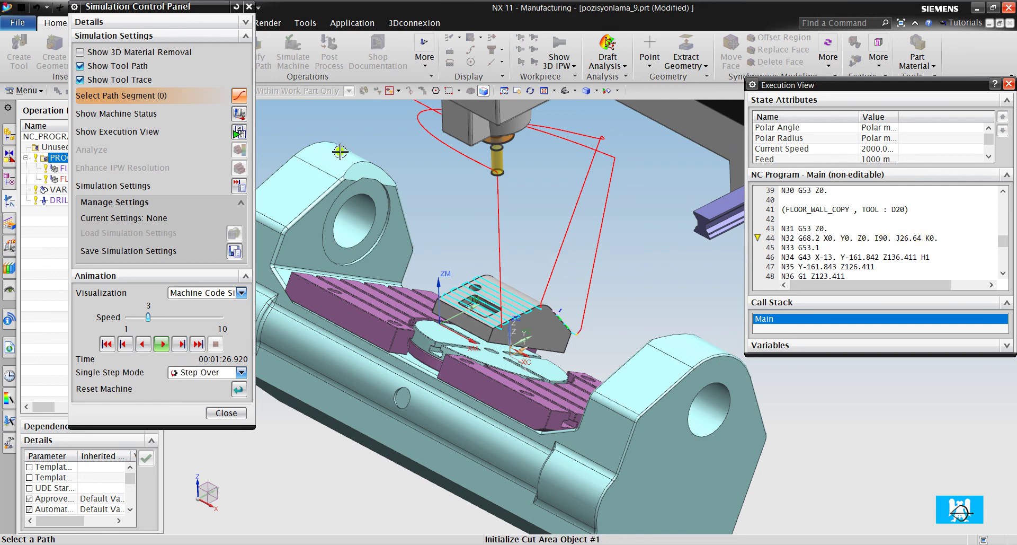
Step the simulation block by block to N38 X143.999, checking machine axis positions between steps
{"action": "left_click", "coordinate": [239, 113]}
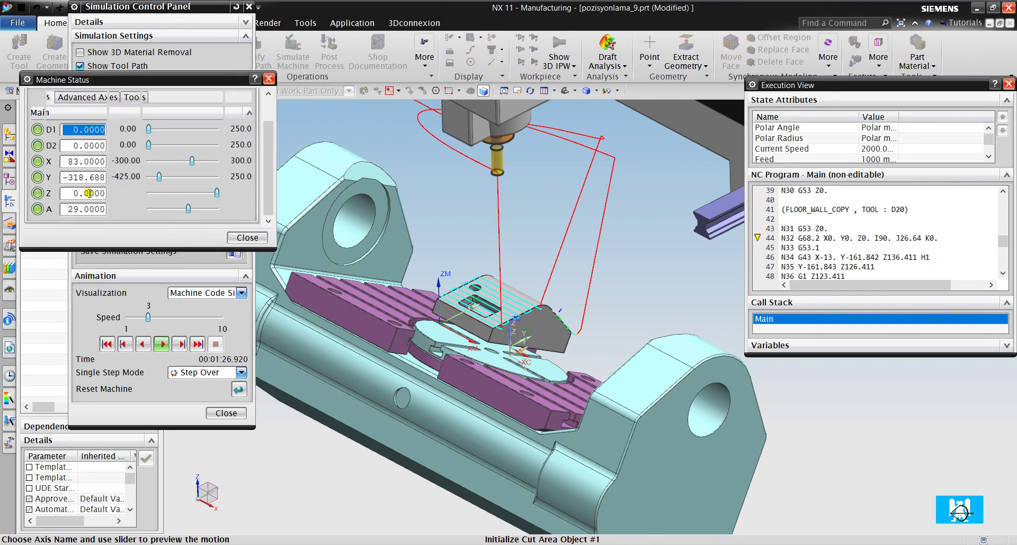
{"action": "scroll", "coordinate": [106, 180], "scroll_direction": "down", "scroll_amount": 2}
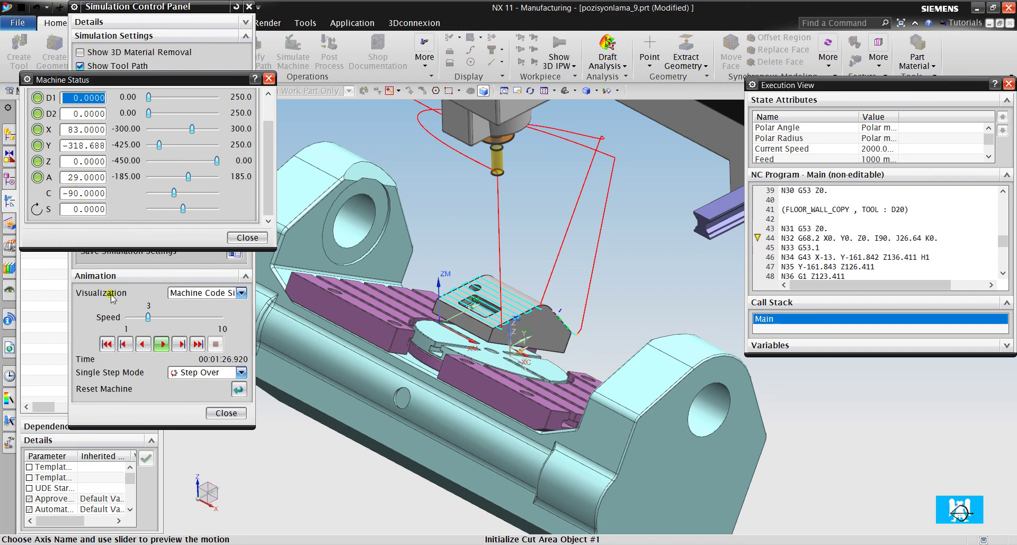
{"action": "left_click", "coordinate": [181, 344]}
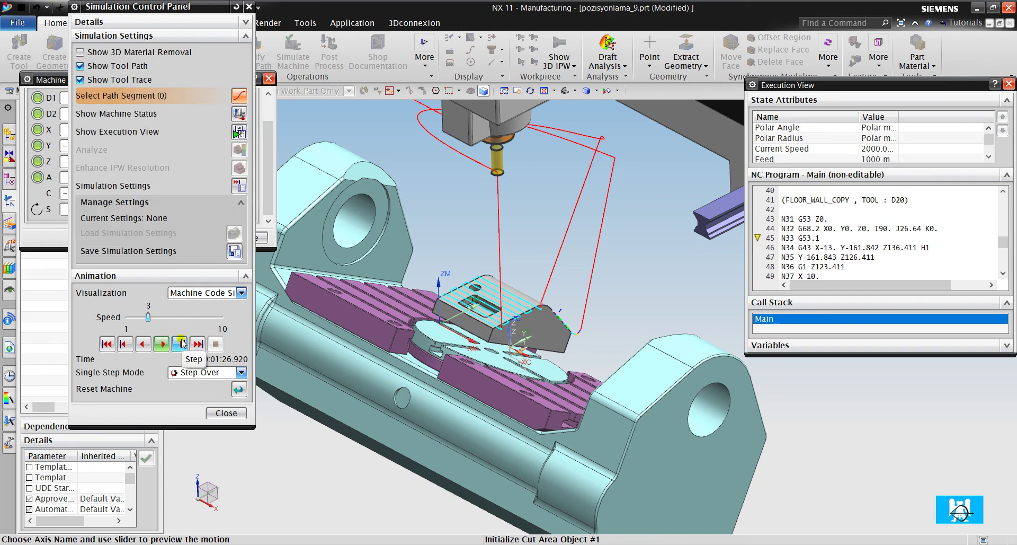
{"action": "left_click", "coordinate": [55, 85]}
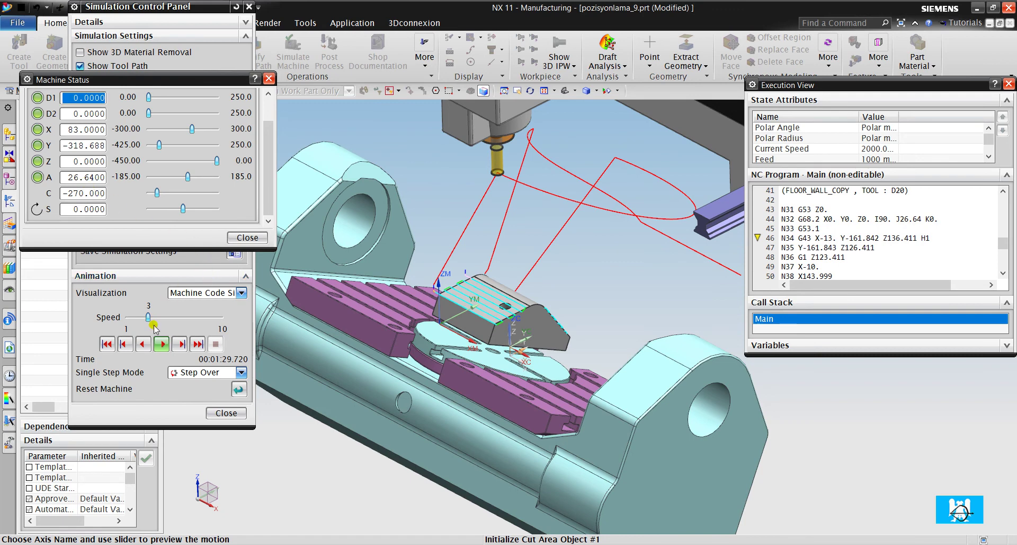
{"action": "left_click", "coordinate": [180, 344]}
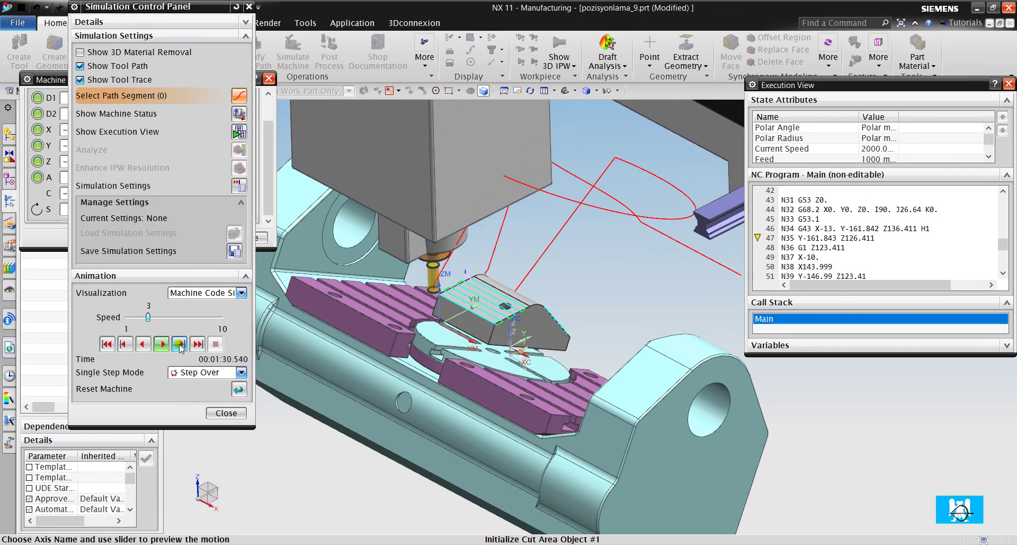
{"action": "left_click", "coordinate": [180, 344]}
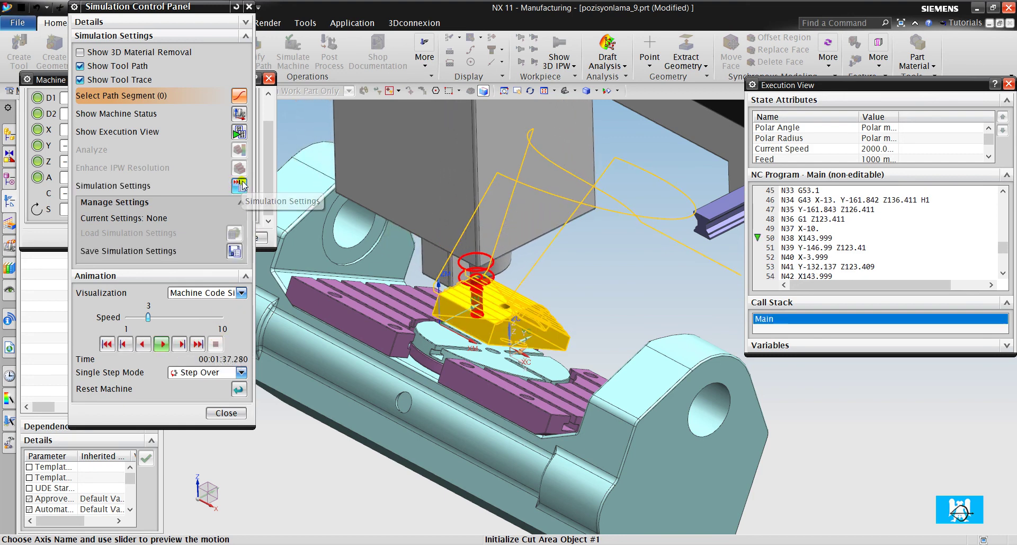
In Simulation Settings, enter user-defined gouge check stock 1 and chordal tolerance 2, then apply
{"action": "left_click", "coordinate": [239, 185]}
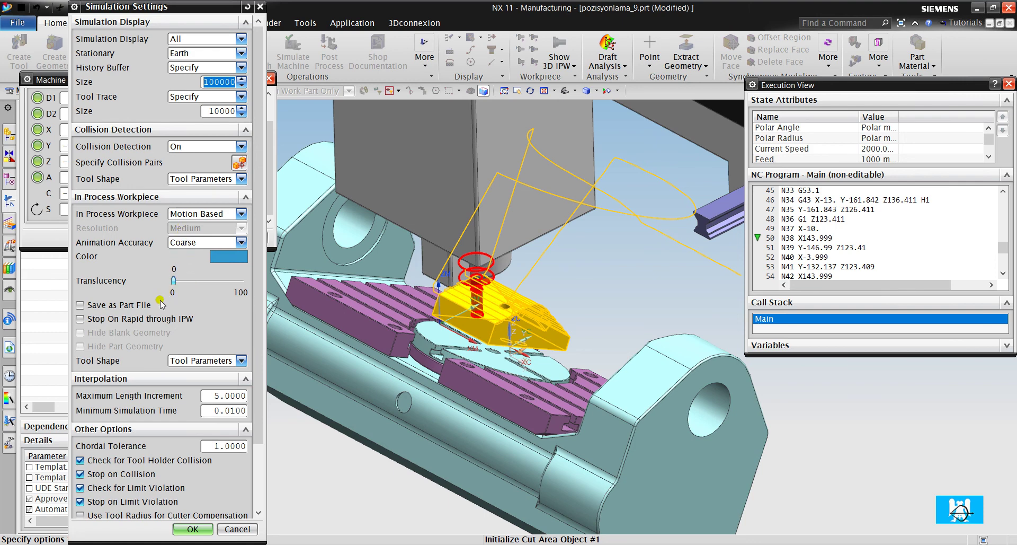
{"action": "left_click", "coordinate": [227, 410]}
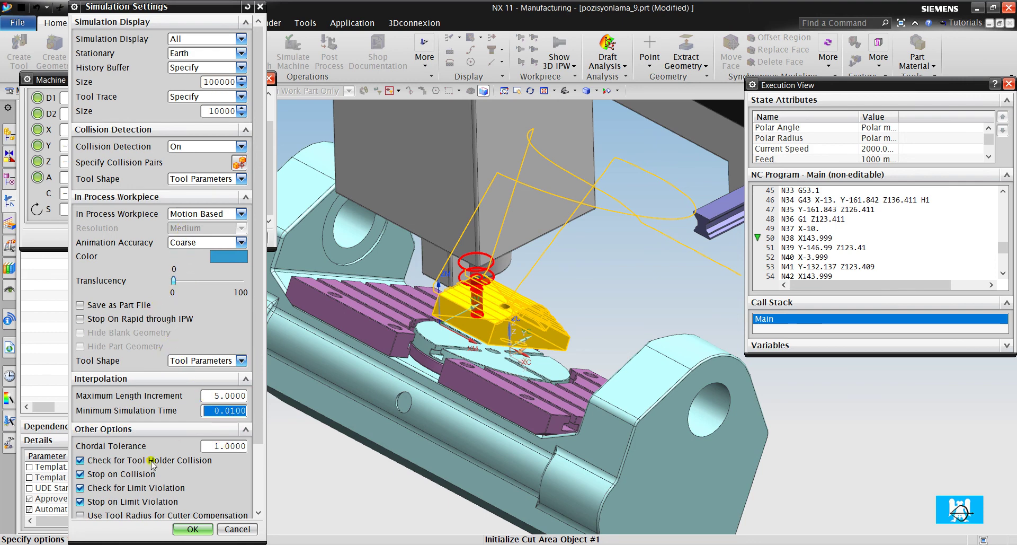
{"action": "scroll", "coordinate": [152, 463], "scroll_direction": "down", "scroll_amount": 3}
{"action": "left_click", "coordinate": [221, 506]}
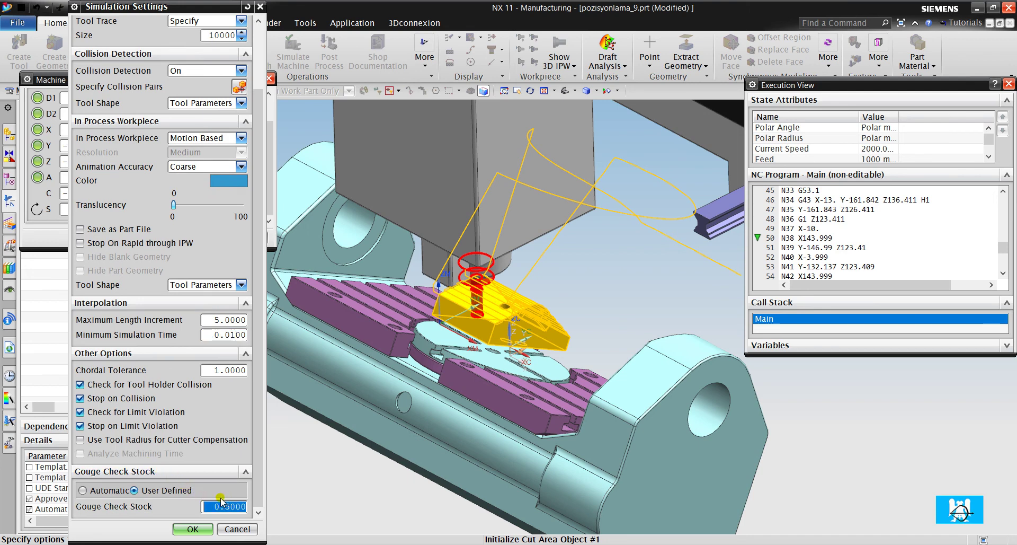
{"action": "type", "text": "1"}
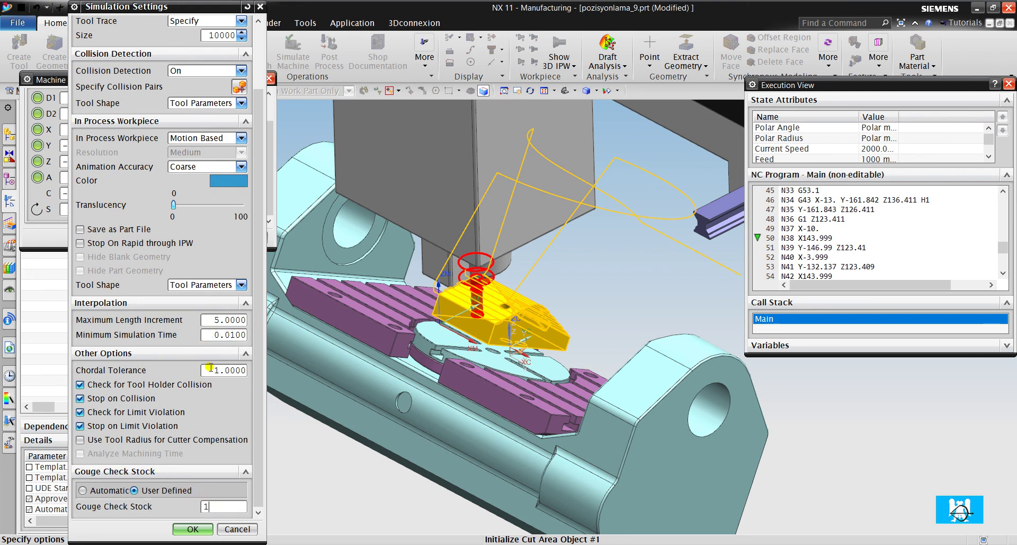
{"action": "left_click", "coordinate": [210, 367]}
{"action": "type", "text": "2"}
{"action": "left_click", "coordinate": [203, 529]}
Restart the simulation at higher speed, continuing past the D20 gouge warning until reset
{"action": "left_click", "coordinate": [522, 346]}
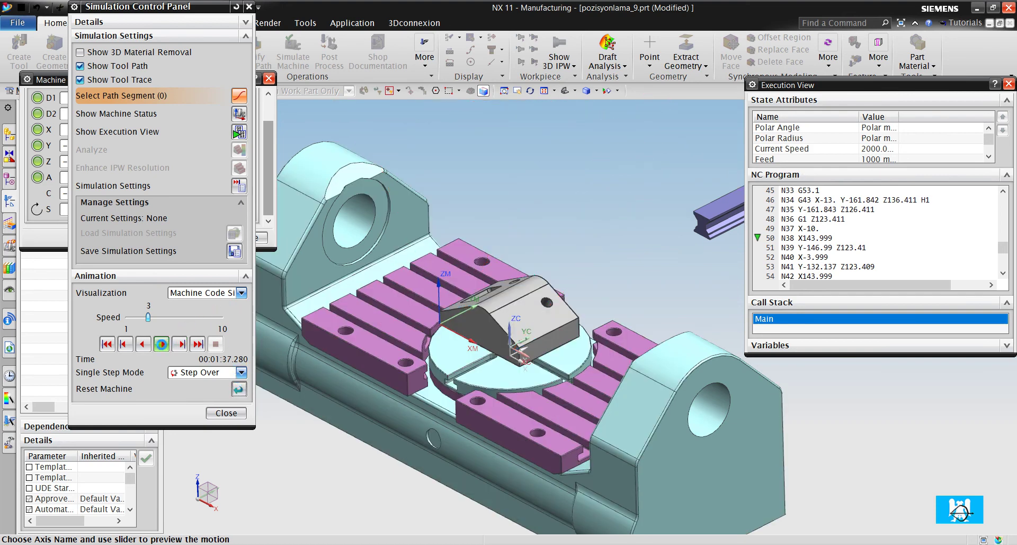
{"action": "left_click", "coordinate": [162, 344]}
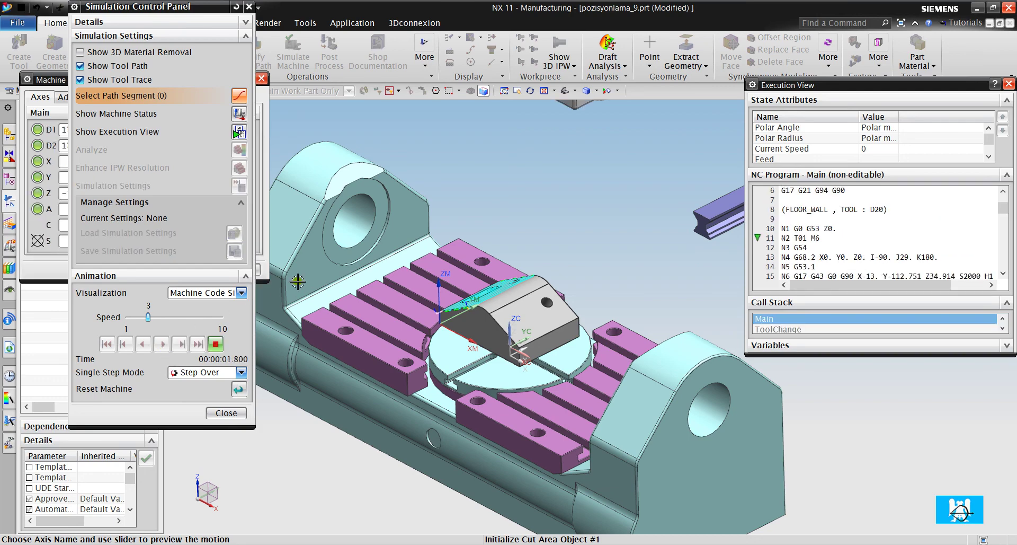
{"action": "left_click_drag", "start_coordinate": [148, 317], "coordinate": [169, 317]}
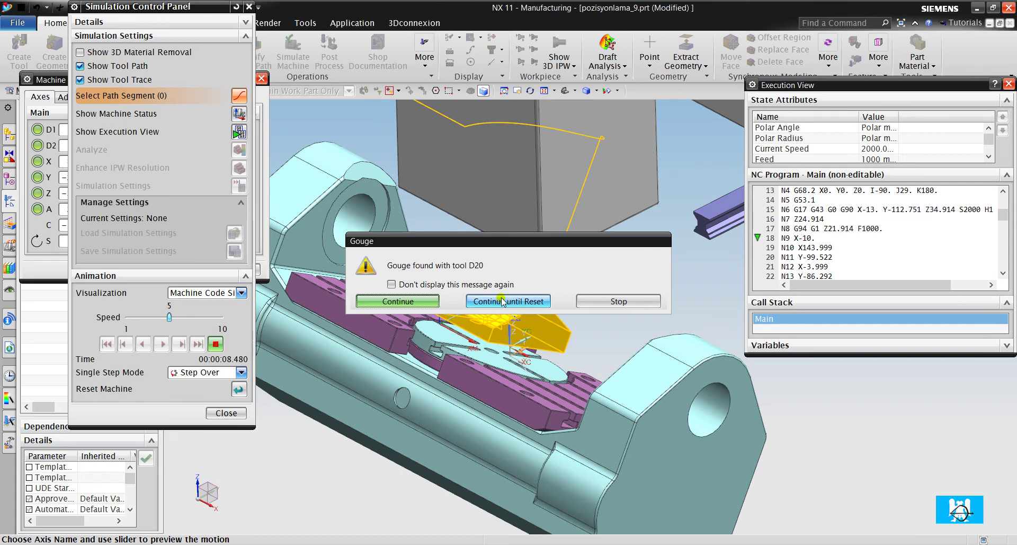
{"action": "left_click", "coordinate": [493, 301]}
{"action": "left_click", "coordinate": [196, 318]}
{"action": "left_click", "coordinate": [196, 318]}
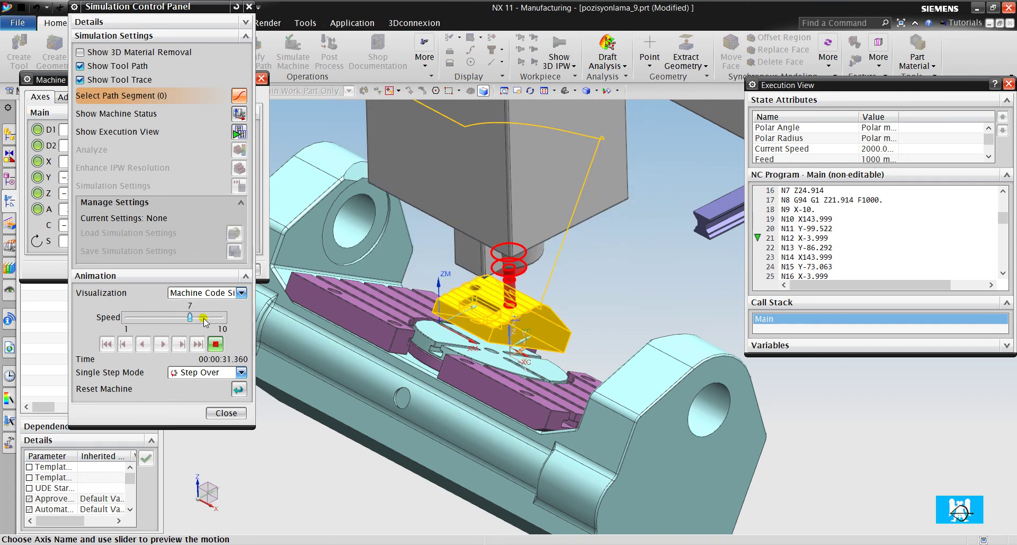
Slow the animation back to speed 3 as it plays to the final N56 M2 block
{"action": "left_click", "coordinate": [160, 316]}
{"action": "left_click_drag", "start_coordinate": [179, 317], "coordinate": [147, 317]}
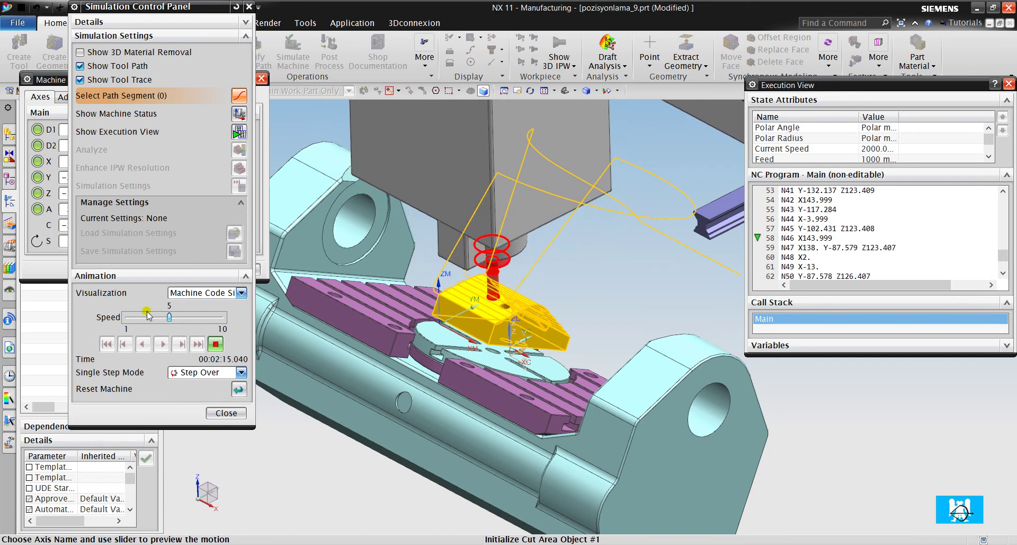
{"action": "scroll", "coordinate": [504, 317], "scroll_direction": "up", "scroll_amount": 5}
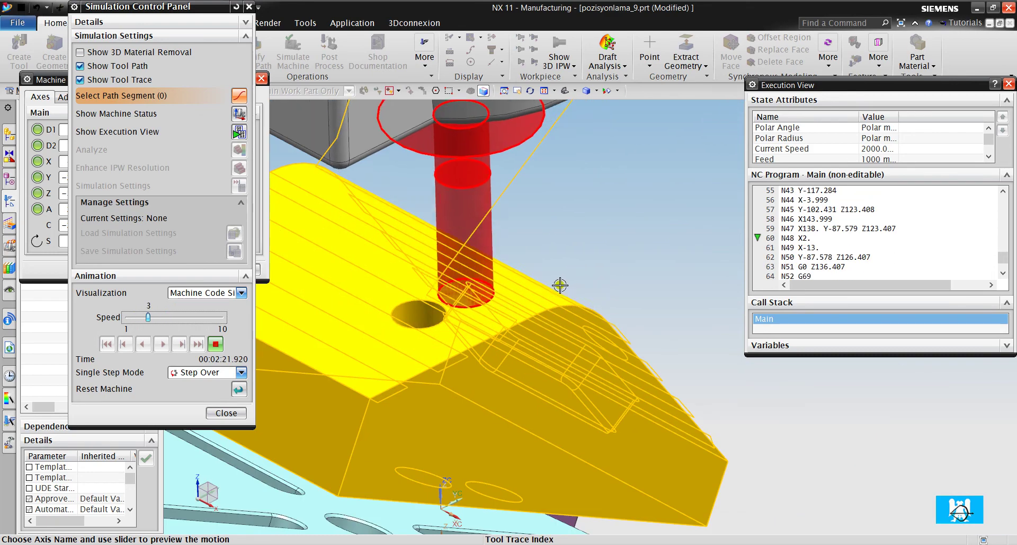
{"action": "scroll", "coordinate": [477, 318], "scroll_direction": "down", "scroll_amount": 1}
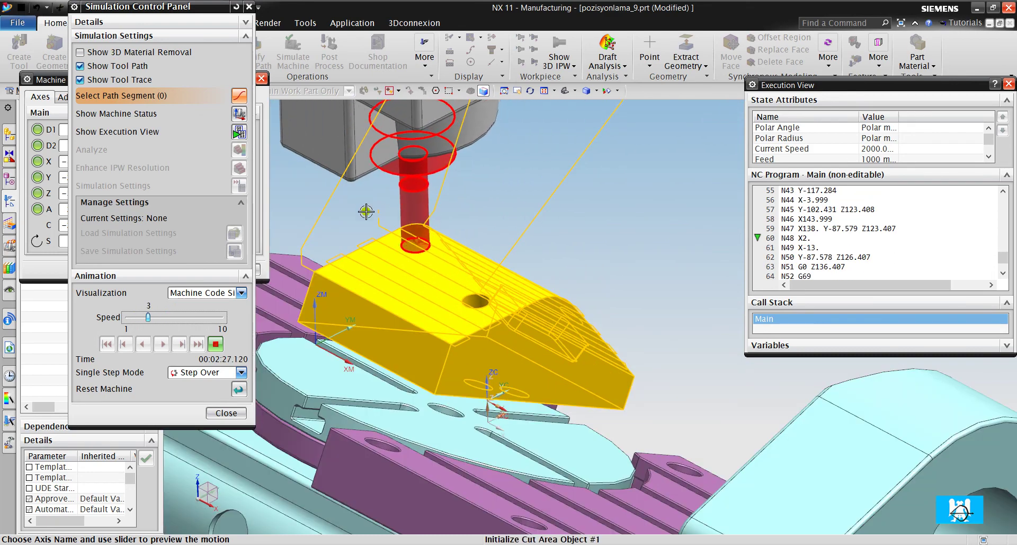
{"action": "scroll", "coordinate": [363, 211], "scroll_direction": "up", "scroll_amount": 3}
{"action": "scroll", "coordinate": [571, 265], "scroll_direction": "down", "scroll_amount": 6}
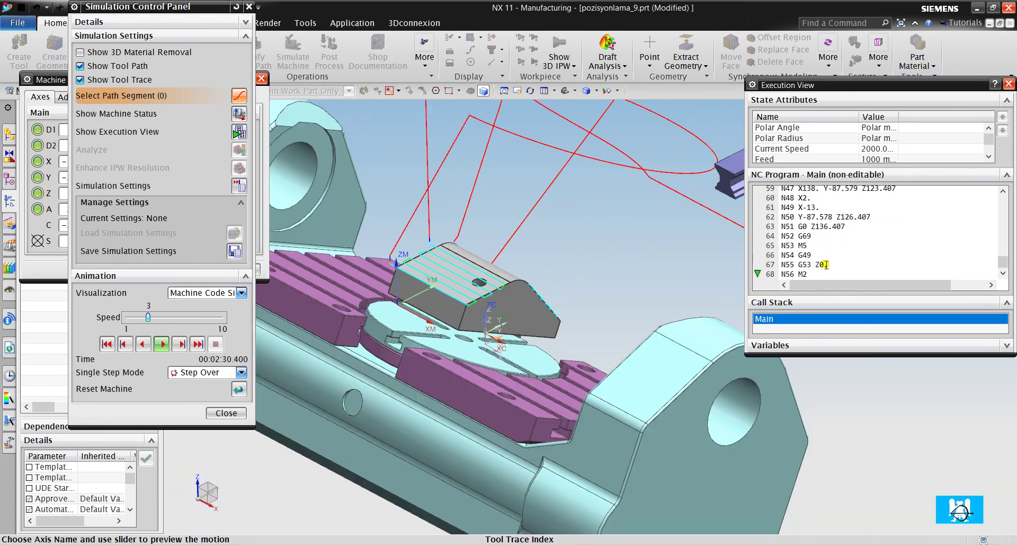
Zoom and tilt the view to inspect the simulated tool trace around the fixture
{"action": "scroll", "coordinate": [514, 233], "scroll_direction": "down", "scroll_amount": 5}
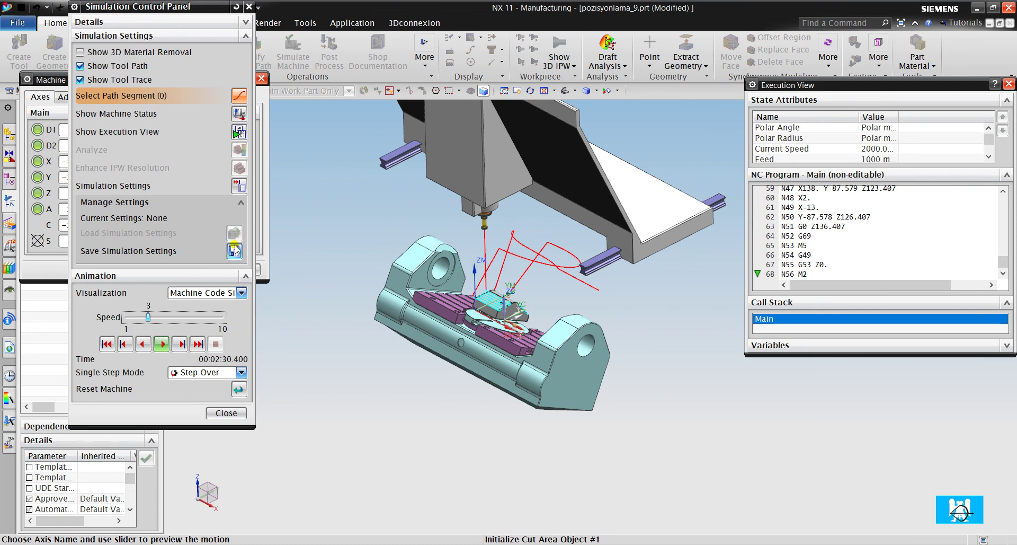
{"action": "left_click", "coordinate": [163, 345]}
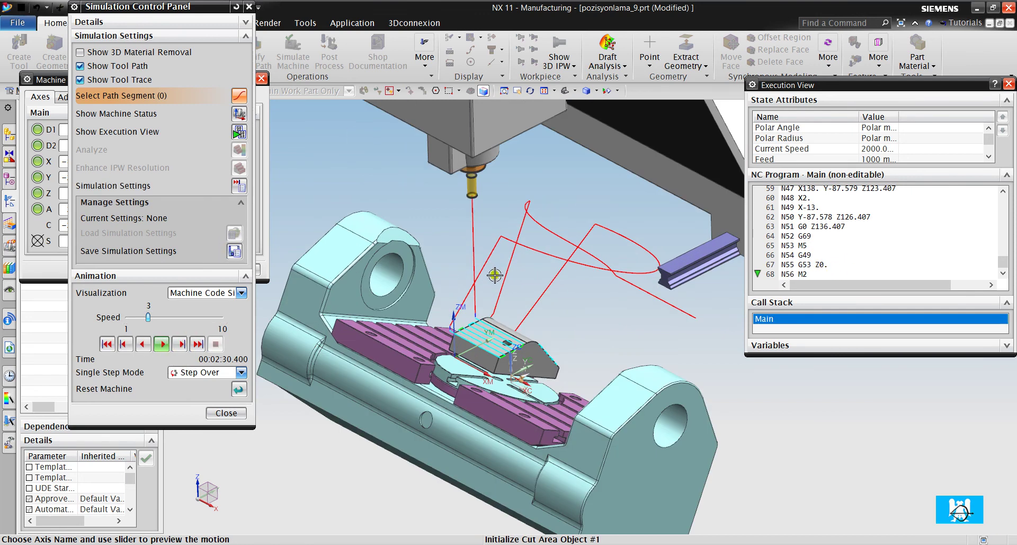
{"action": "scroll", "coordinate": [498, 261], "scroll_direction": "up", "scroll_amount": 2}
{"action": "scroll", "coordinate": [462, 311], "scroll_direction": "up", "scroll_amount": 4}
{"action": "scroll", "coordinate": [658, 275], "scroll_direction": "down", "scroll_amount": 5}
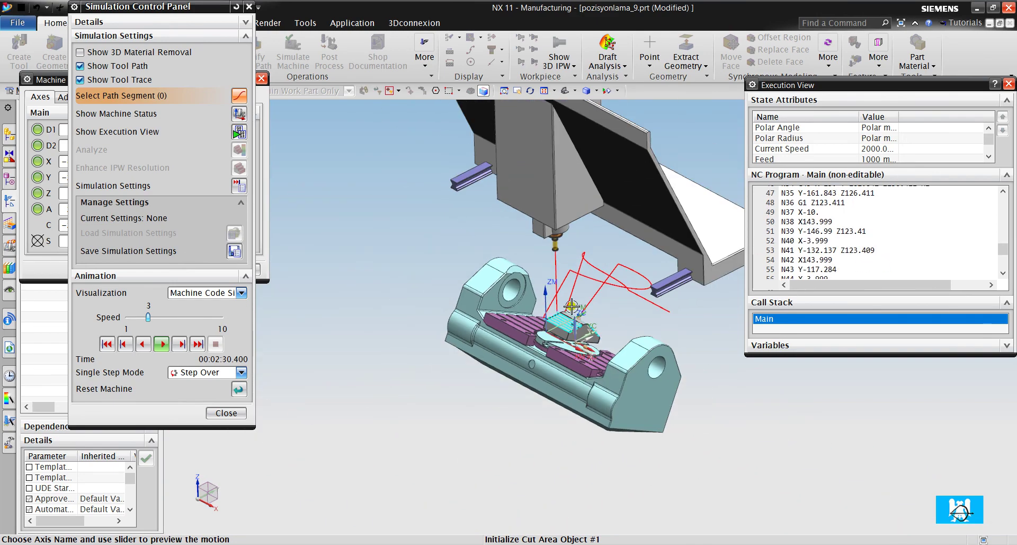
{"action": "scroll", "coordinate": [570, 349], "scroll_direction": "up", "scroll_amount": 1}
{"action": "scroll", "coordinate": [570, 348], "scroll_direction": "up", "scroll_amount": 2}
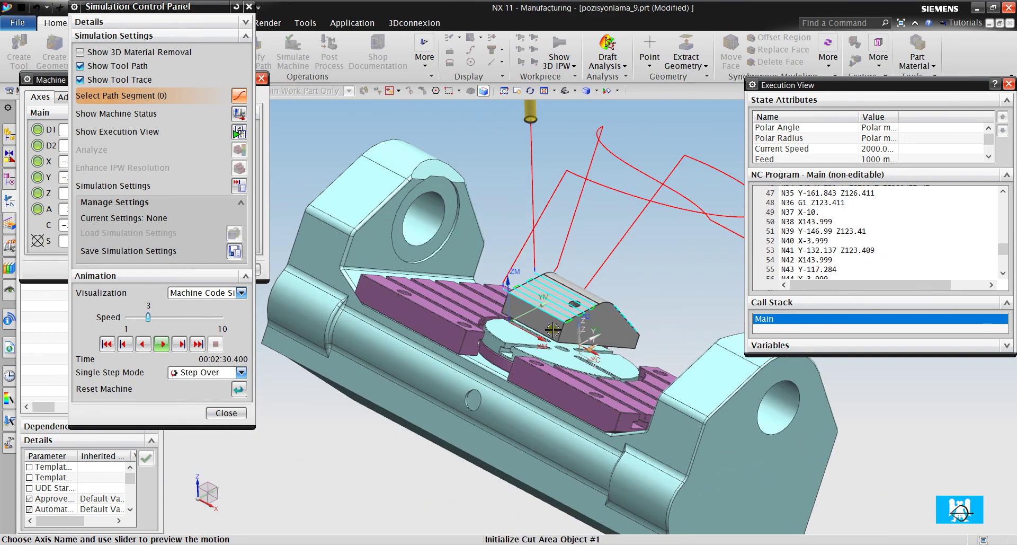
{"action": "scroll", "coordinate": [516, 328], "scroll_direction": "down", "scroll_amount": 2}
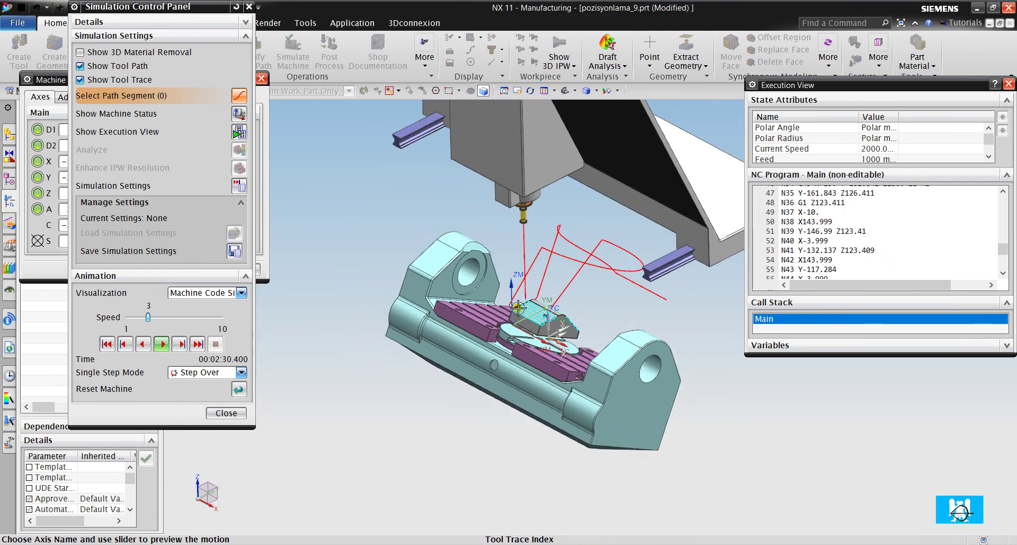
{"action": "middle_click_drag", "start_coordinate": [516, 328], "coordinate": [522, 328]}
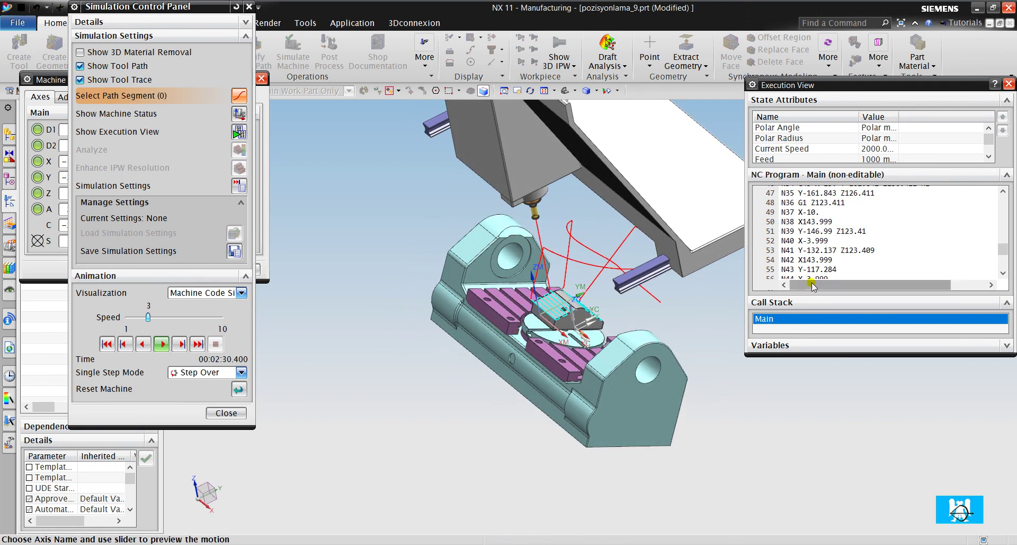
{"action": "scroll", "coordinate": [824, 260], "scroll_direction": "down", "scroll_amount": 4}
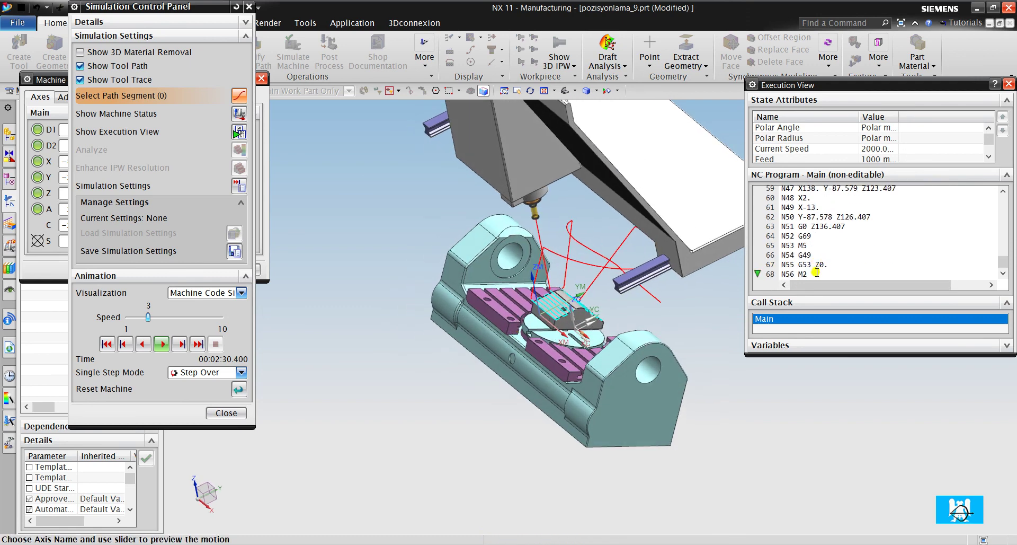
{"action": "scroll", "coordinate": [543, 223], "scroll_direction": "up", "scroll_amount": 3}
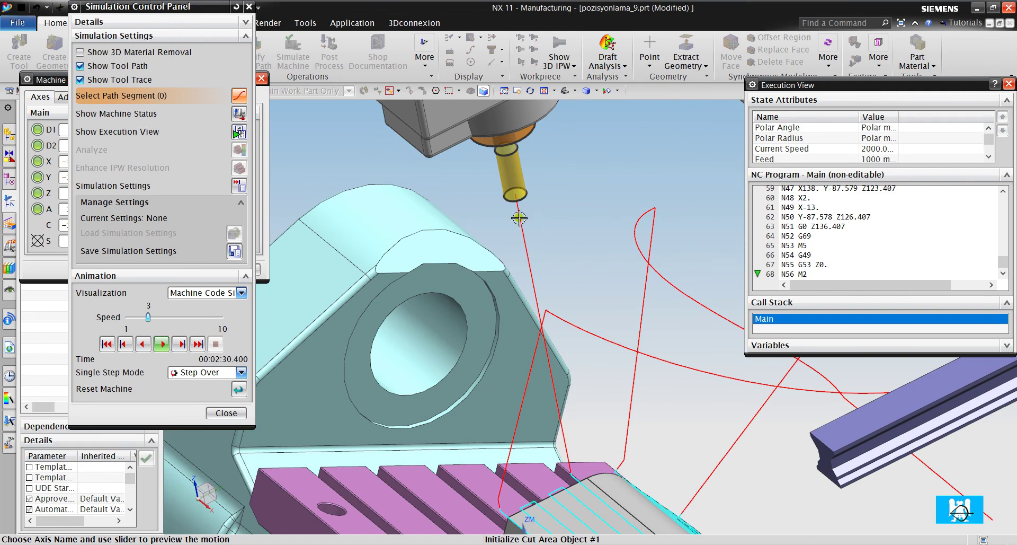
{"action": "scroll", "coordinate": [514, 201], "scroll_direction": "down", "scroll_amount": 1}
{"action": "scroll", "coordinate": [514, 201], "scroll_direction": "down", "scroll_amount": 3}
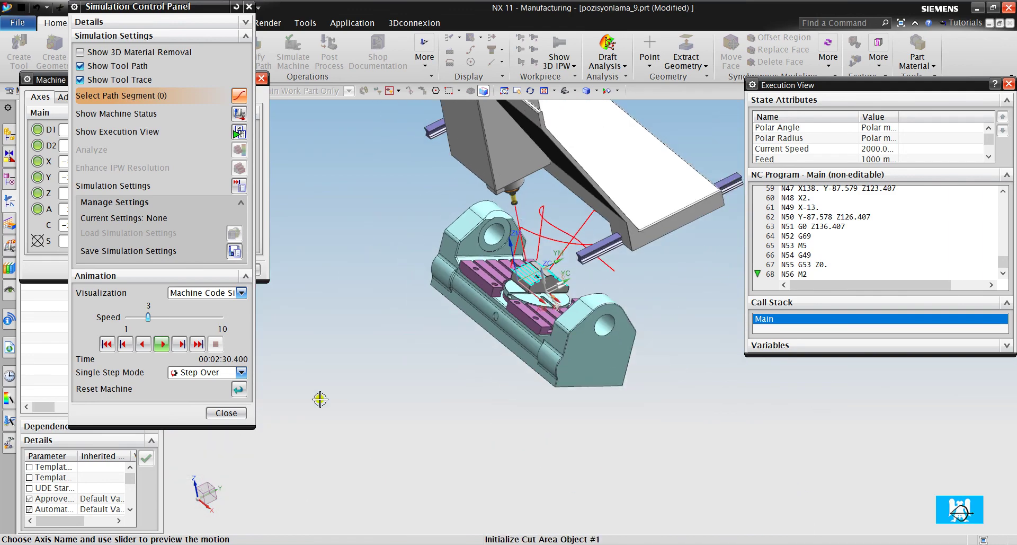
Close the Simulation Control Panel to return to the program-order operation list
{"action": "left_click", "coordinate": [227, 413]}
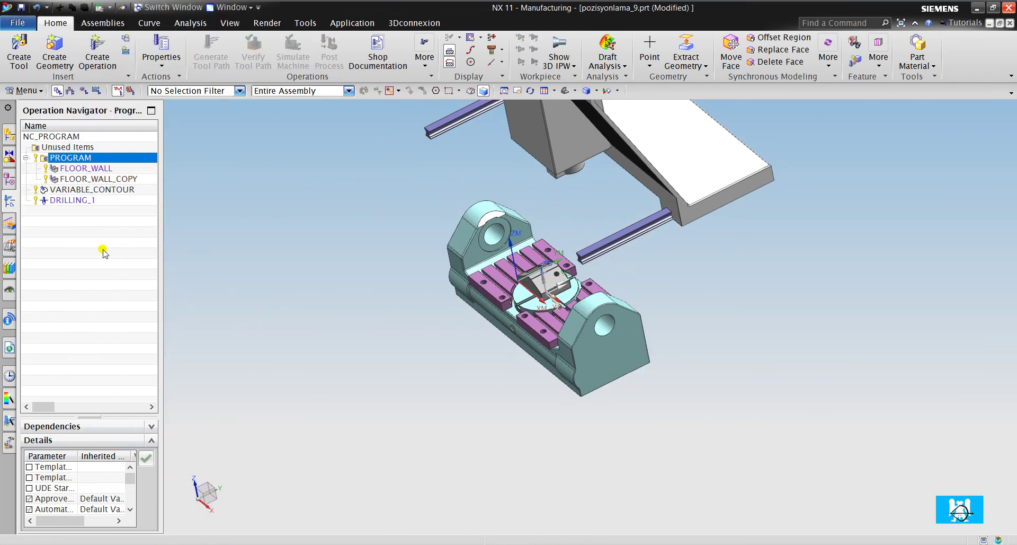
{"action": "scroll", "coordinate": [754, 403], "scroll_direction": "down", "scroll_amount": 3}
{"action": "scroll", "coordinate": [700, 311], "scroll_direction": "up", "scroll_amount": 4}
{"action": "scroll", "coordinate": [700, 311], "scroll_direction": "up", "scroll_amount": 1}
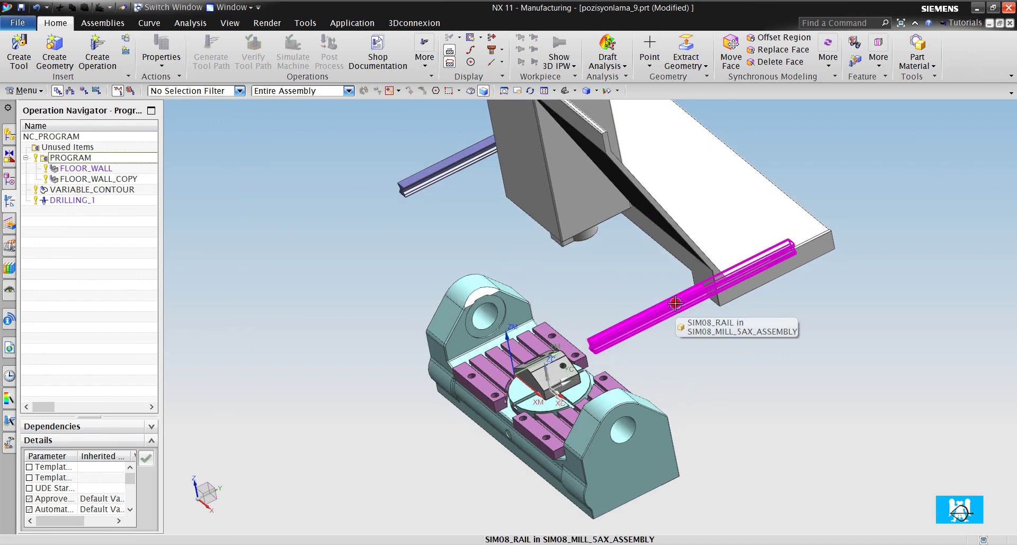